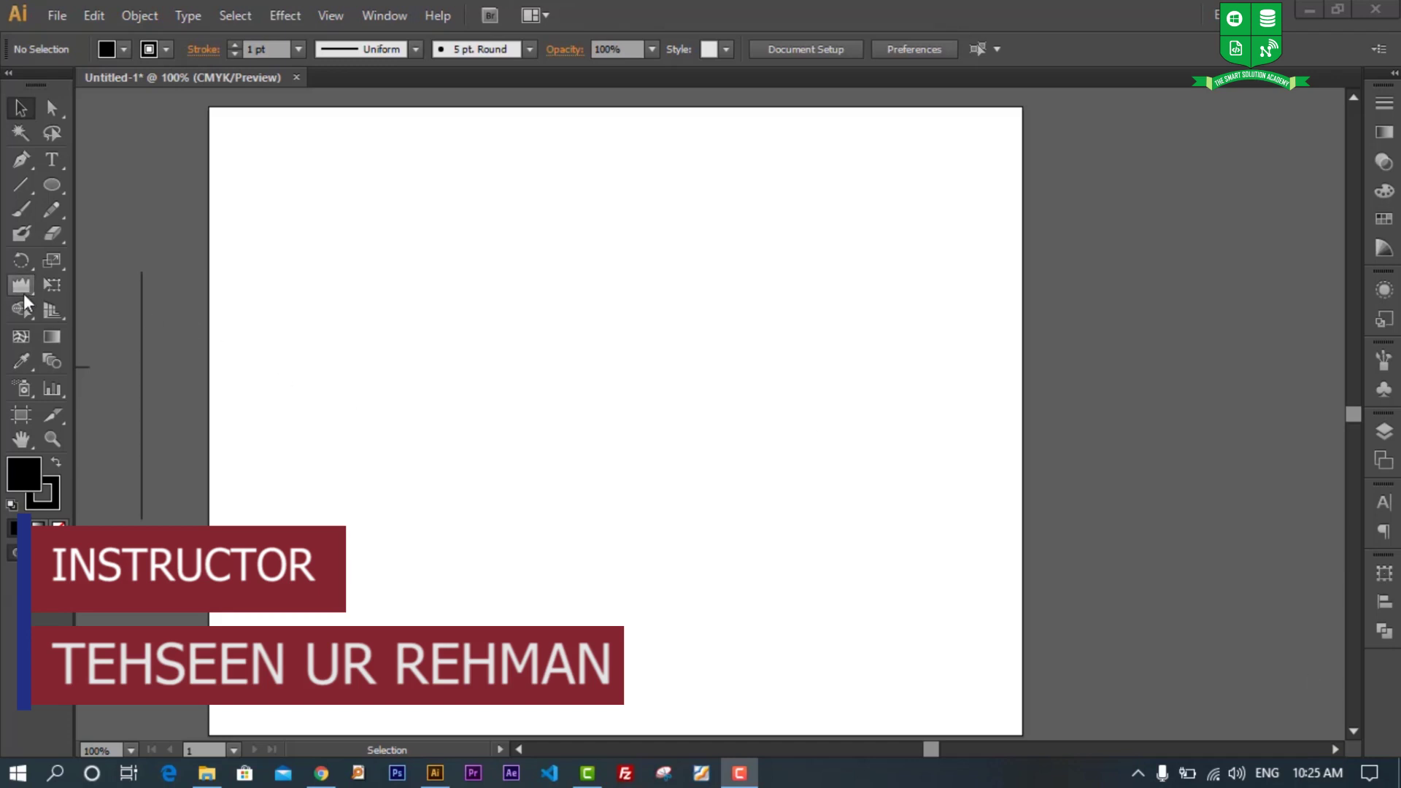
Step: Detach the Width and liquify tool group as a floating toolset above the artboard
{"action": "left_click_drag", "start_coordinate": [26, 287], "coordinate": [121, 448]}
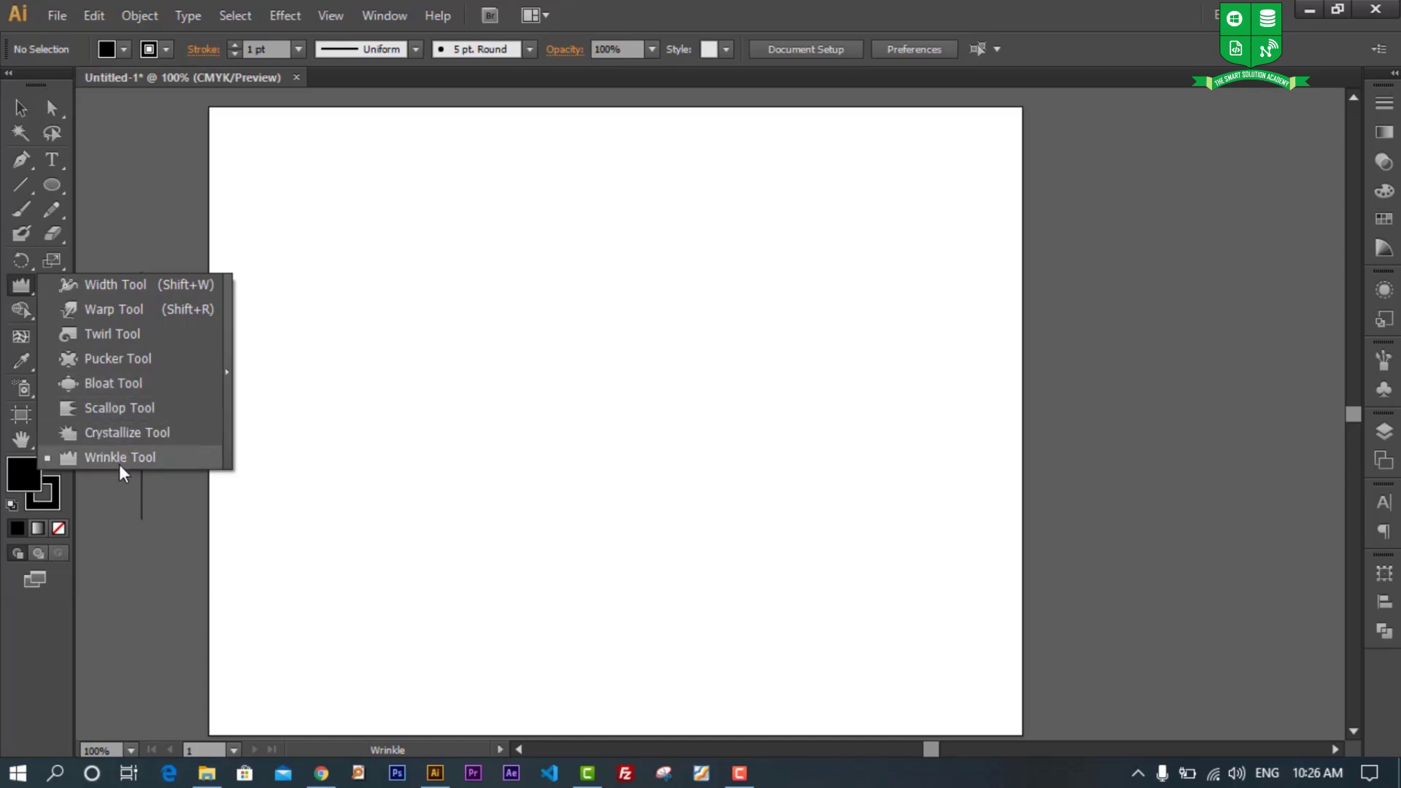
{"action": "left_click", "coordinate": [228, 378]}
{"action": "left_click_drag", "start_coordinate": [185, 304], "coordinate": [255, 104]}
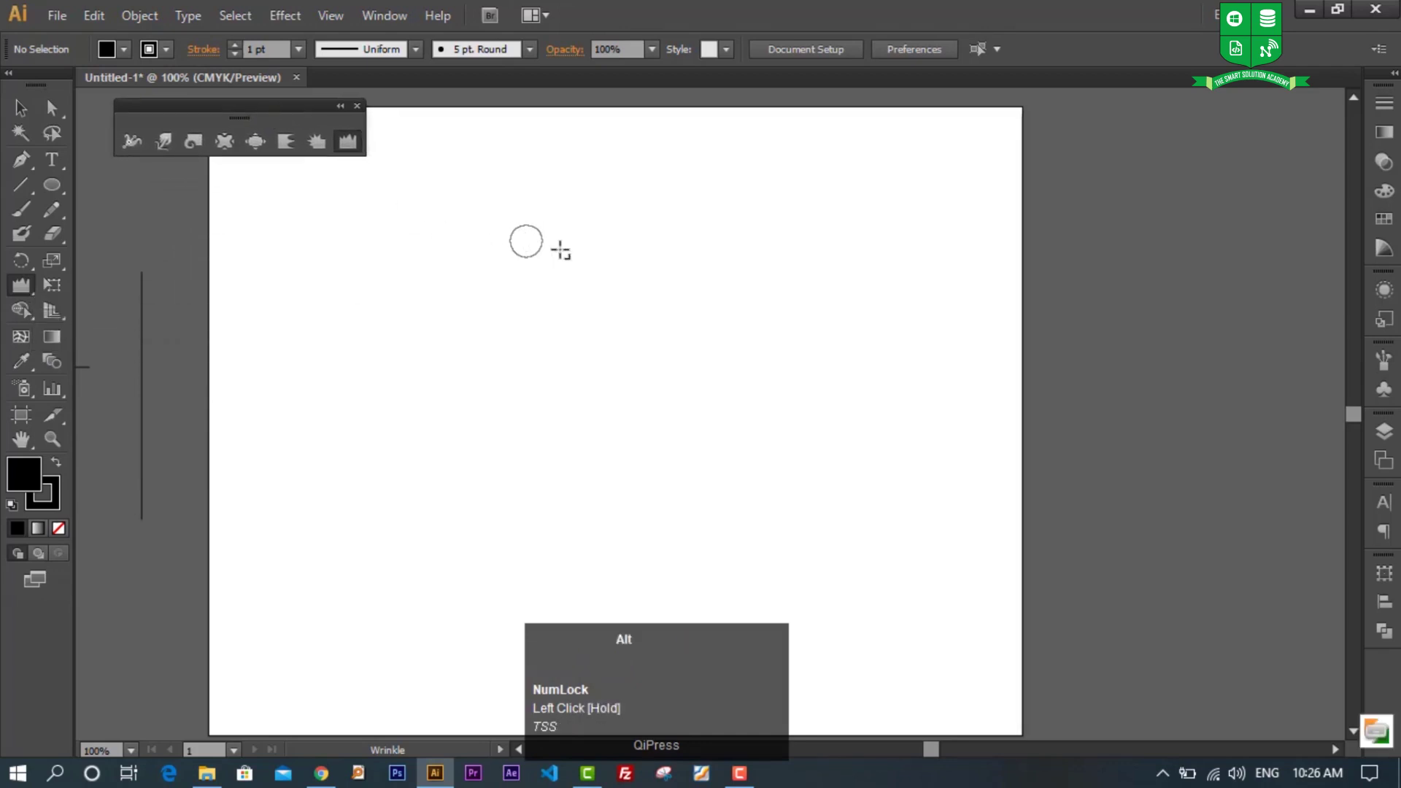
Step: Copy the rectangle, circle, two lines and TEXT from beside the artboard onto the artboard
{"action": "scroll", "coordinate": [572, 254], "scroll_direction": "down", "scroll_amount": 1}
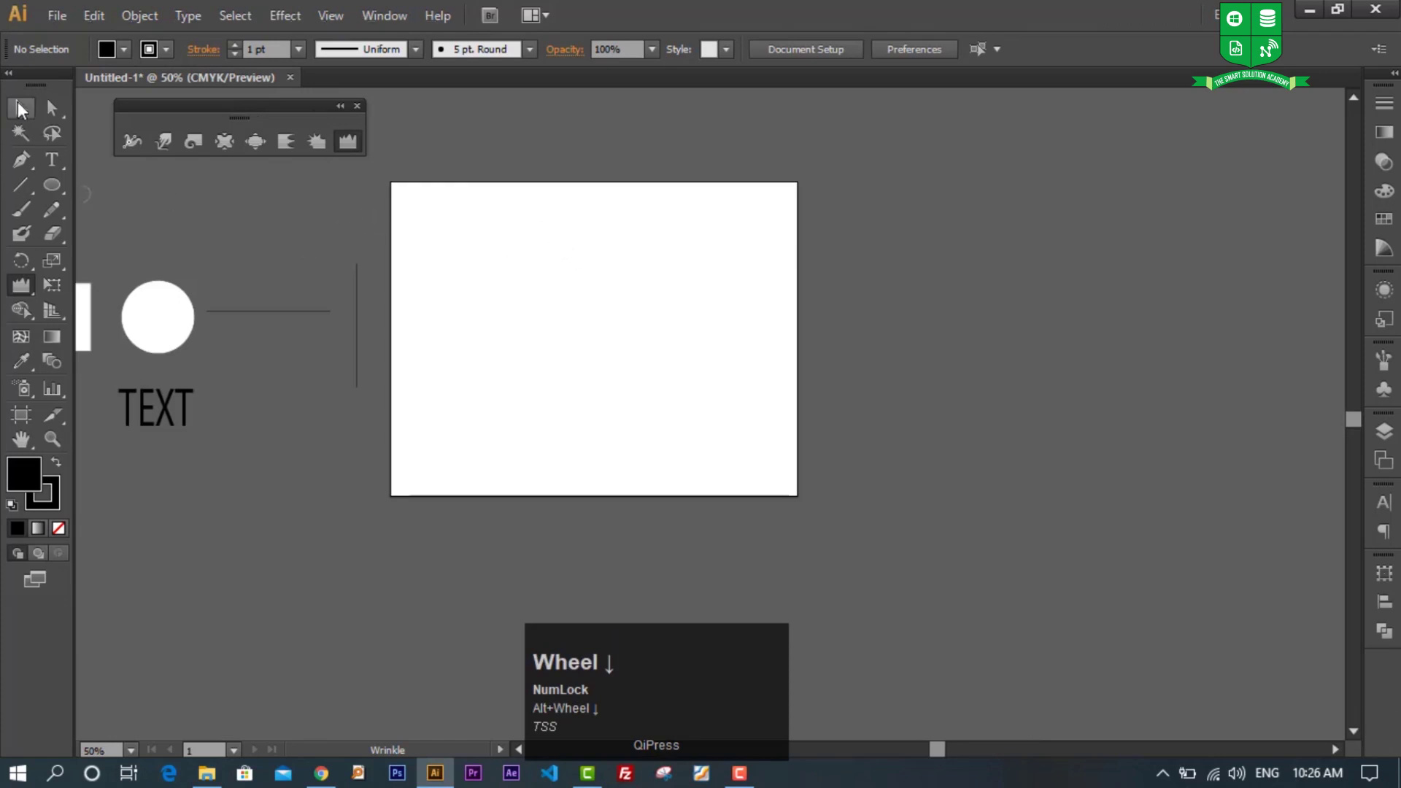
{"action": "left_click", "coordinate": [22, 109]}
{"action": "left_click_drag", "start_coordinate": [342, 455], "coordinate": [376, 462]}
{"action": "left_click_drag", "start_coordinate": [169, 317], "coordinate": [594, 284]}
{"action": "scroll", "coordinate": [644, 273], "scroll_direction": "up", "scroll_amount": 2}
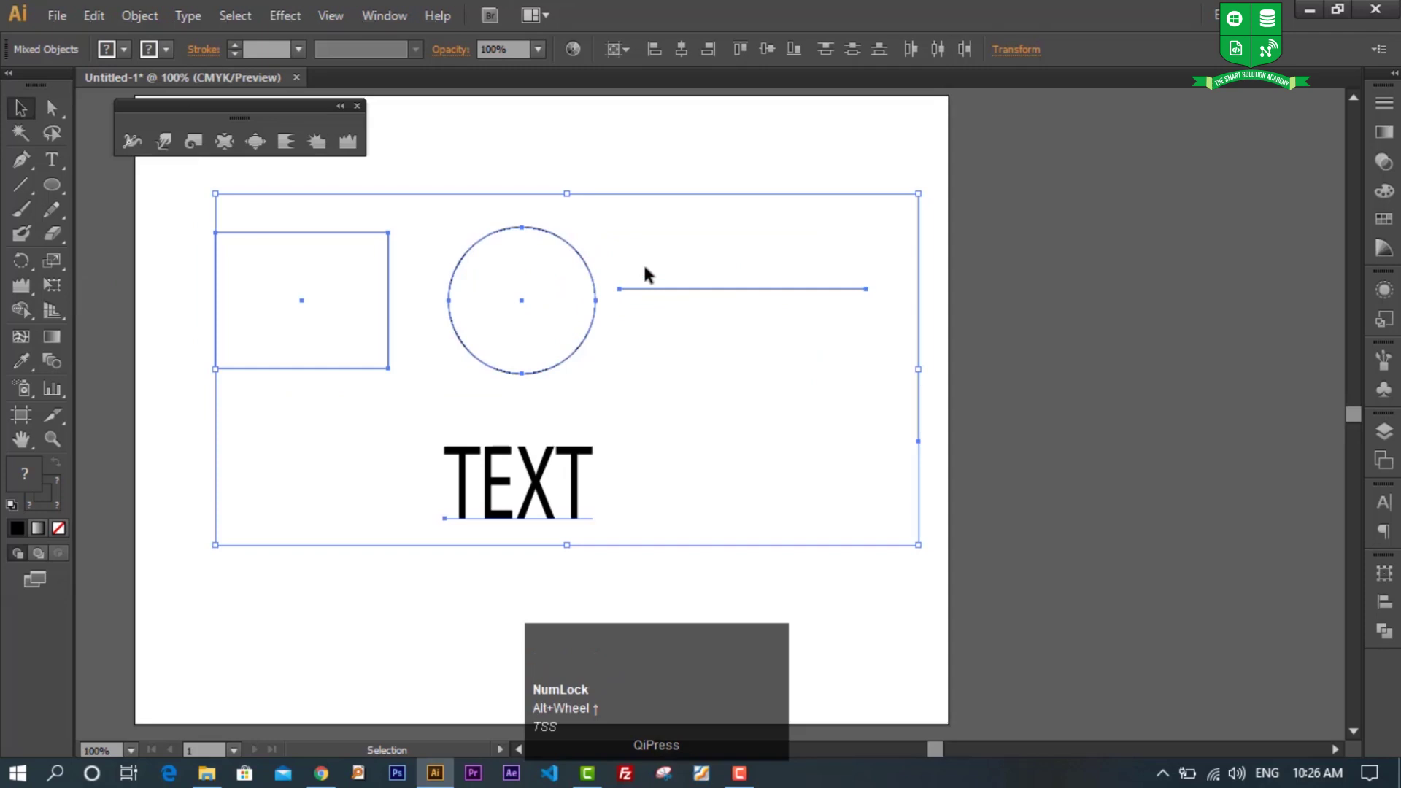
{"action": "left_click", "coordinate": [683, 170]}
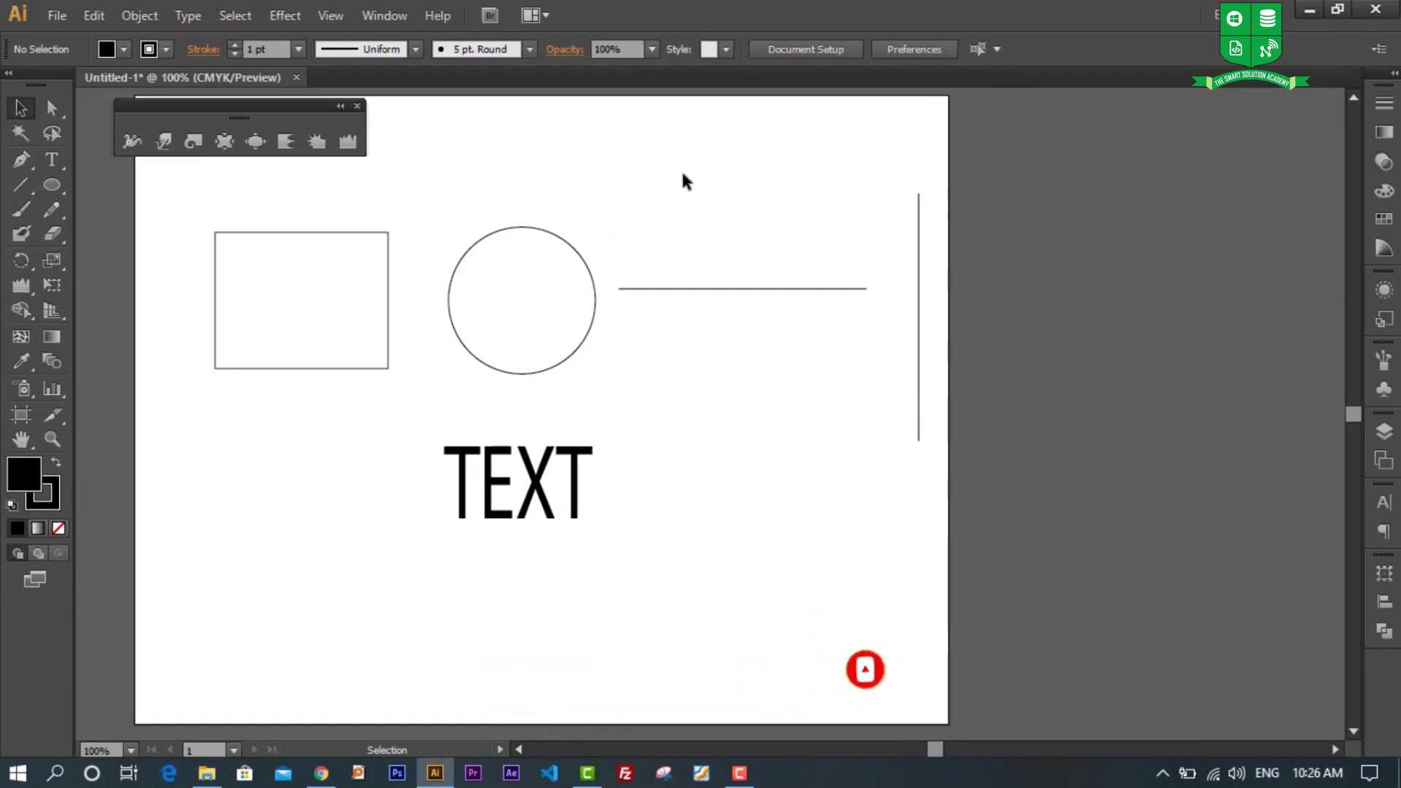
Step: Thicken all four sides of the rectangle's stroke with the Width tool, making the lower side about 67 px wide
{"action": "left_click", "coordinate": [131, 141]}
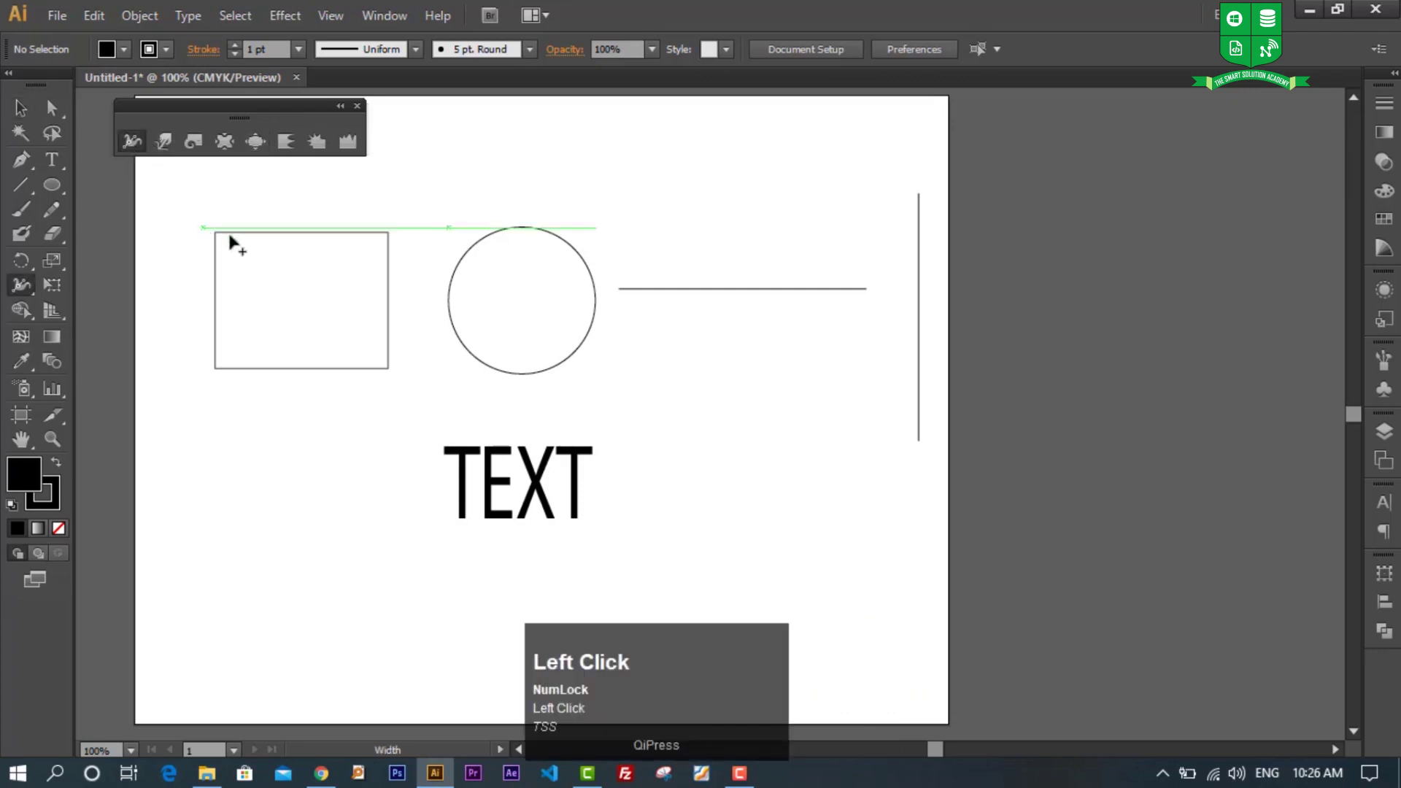
{"action": "mouse_move", "coordinate": [287, 232]}
{"action": "left_mouse_down"}
{"action": "mouse_move", "coordinate": [286, 203]}
{"action": "mouse_move", "coordinate": [289, 219]}
{"action": "left_mouse_up"}
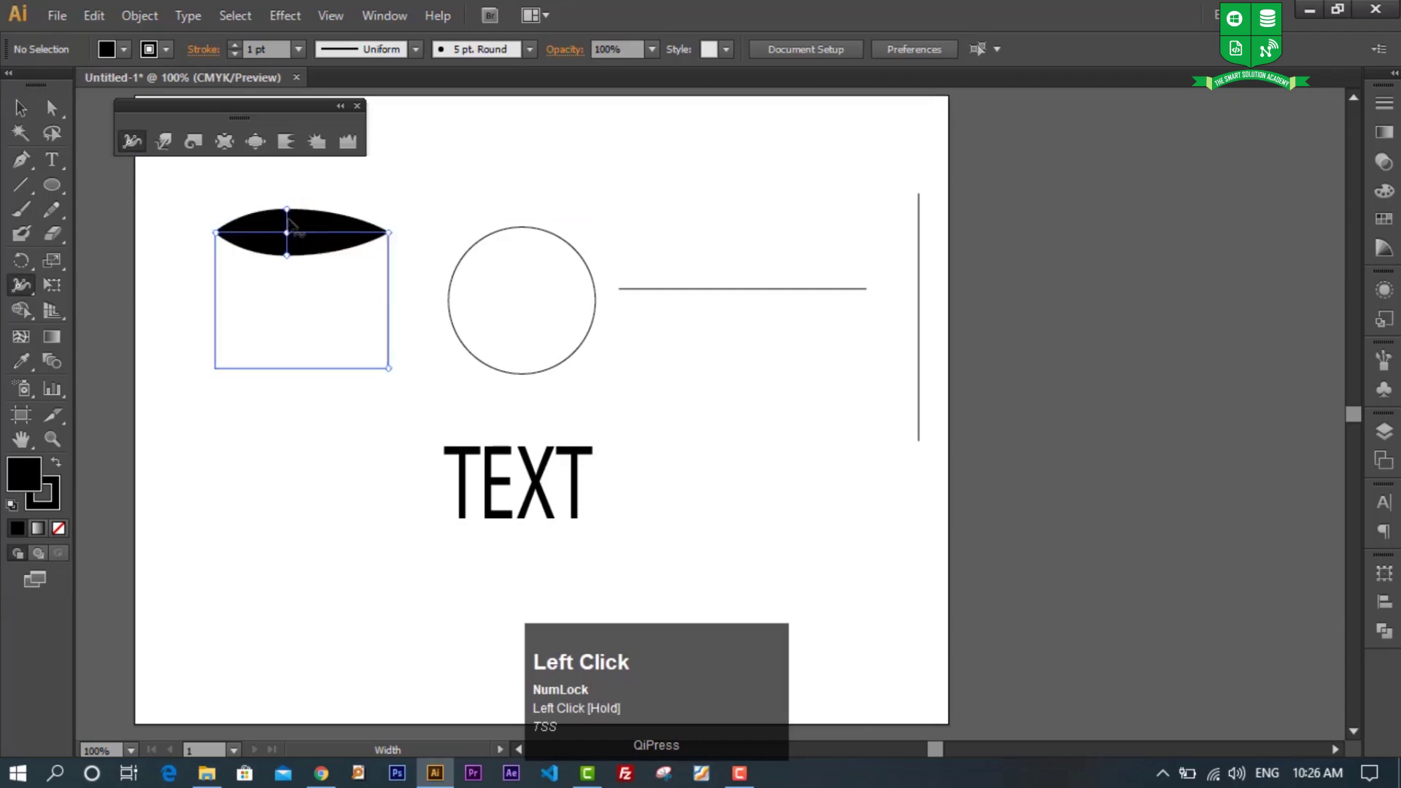
{"action": "left_click_drag", "start_coordinate": [295, 368], "coordinate": [302, 403]}
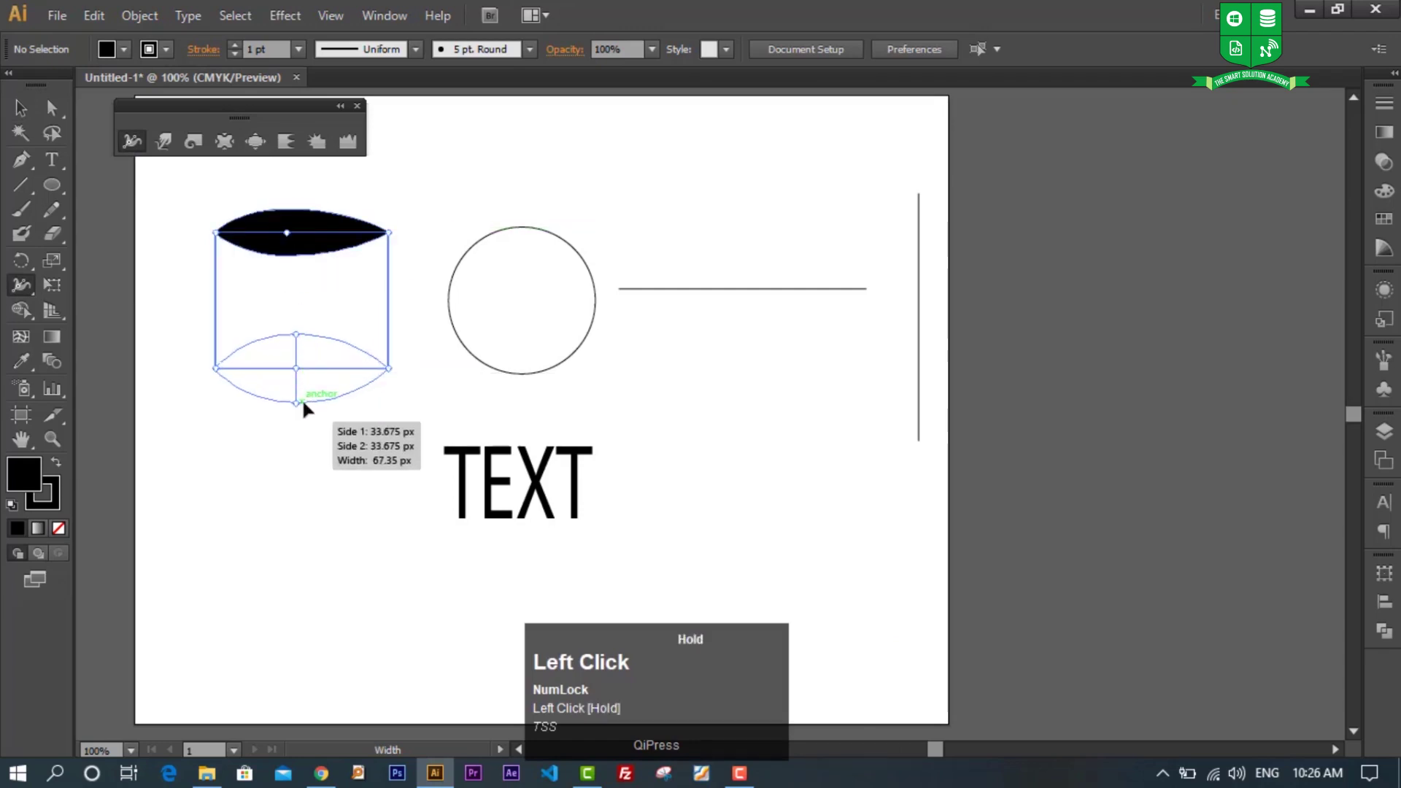
{"action": "left_click_drag", "start_coordinate": [387, 305], "coordinate": [417, 306]}
{"action": "left_click_drag", "start_coordinate": [215, 292], "coordinate": [185, 299]}
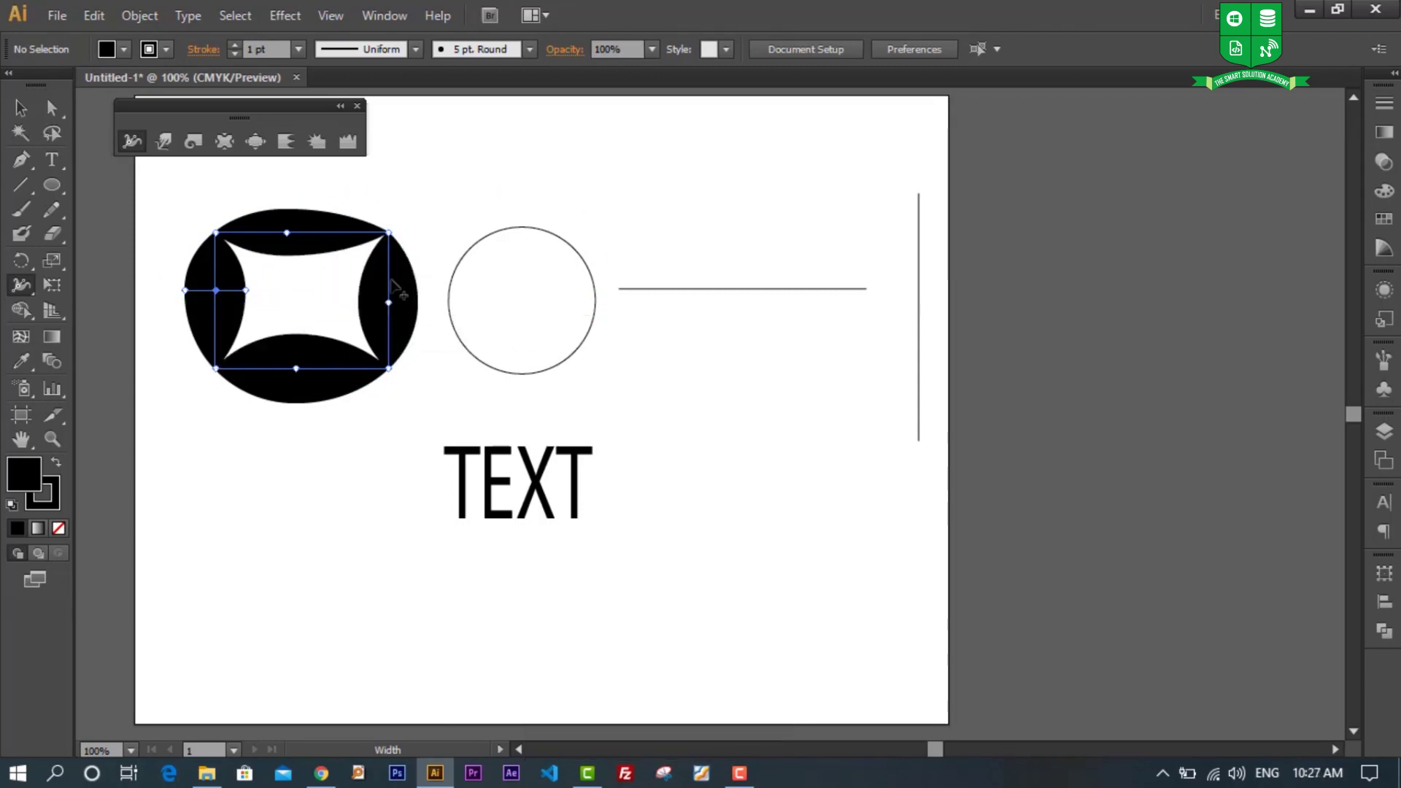
Step: Widen the circle's stroke at its lowest point with the Width tool, undoing the trial adjustments at its upper edge
{"action": "left_click_drag", "start_coordinate": [515, 229], "coordinate": [525, 194]}
{"action": "key", "text": "ctrl+z"}
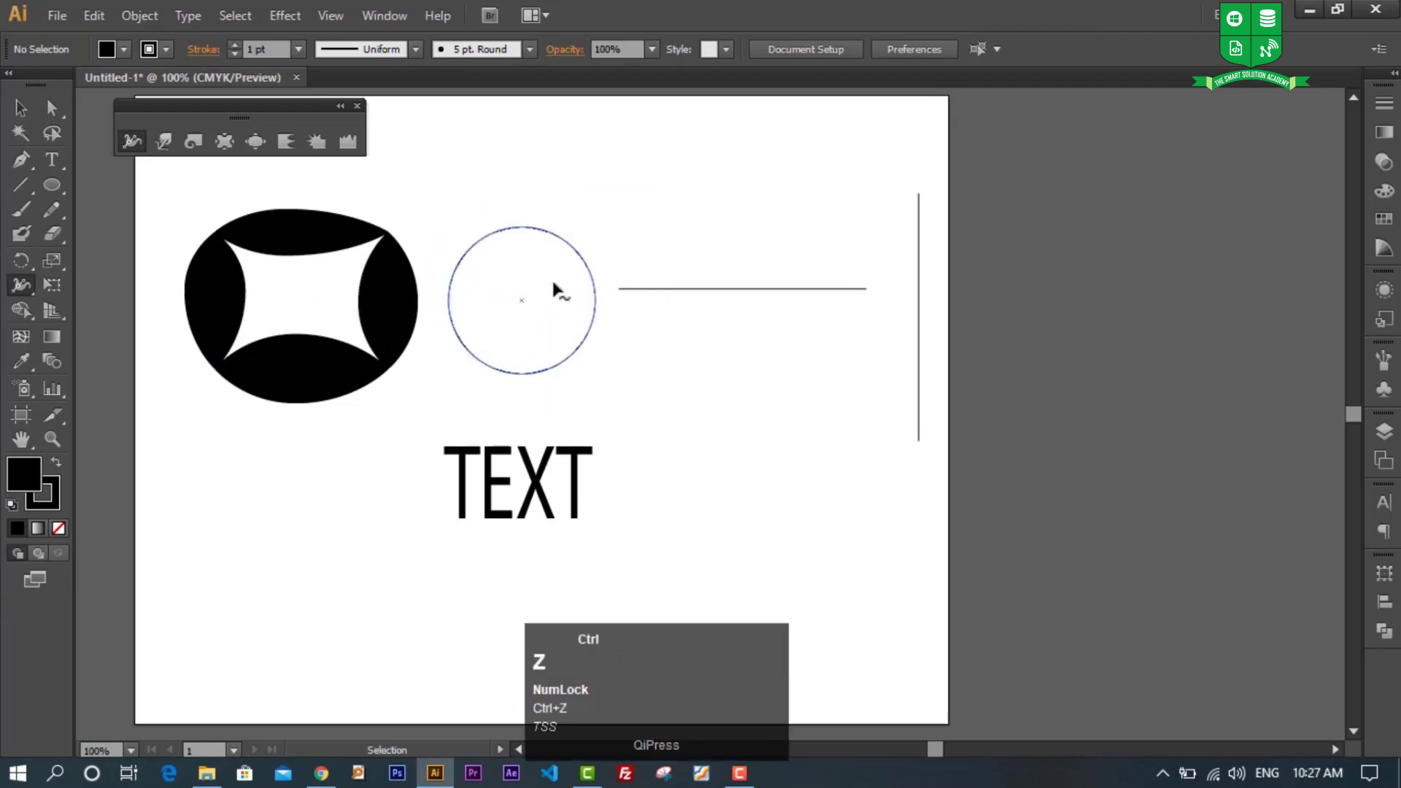
{"action": "mouse_move", "coordinate": [520, 232]}
{"action": "left_mouse_down"}
{"action": "mouse_move", "coordinate": [525, 201]}
{"action": "mouse_move", "coordinate": [537, 268]}
{"action": "left_mouse_up"}
{"action": "key", "text": "ctrl+z"}
{"action": "left_click_drag", "start_coordinate": [519, 373], "coordinate": [513, 395]}
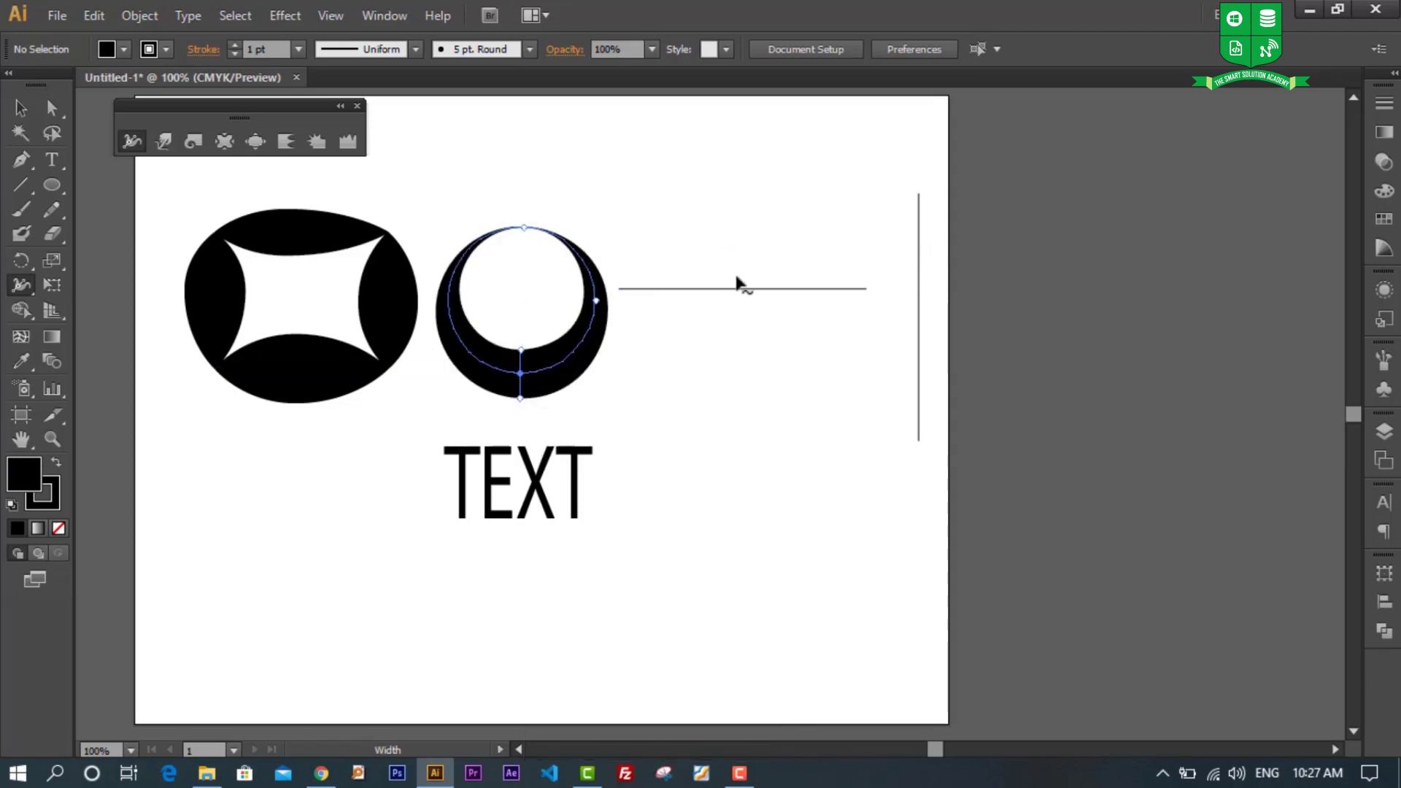
Step: Widen the middle of the horizontal line's stroke to about 79 px and narrow it on both sides of the bulge
{"action": "left_click_drag", "start_coordinate": [737, 283], "coordinate": [729, 252]}
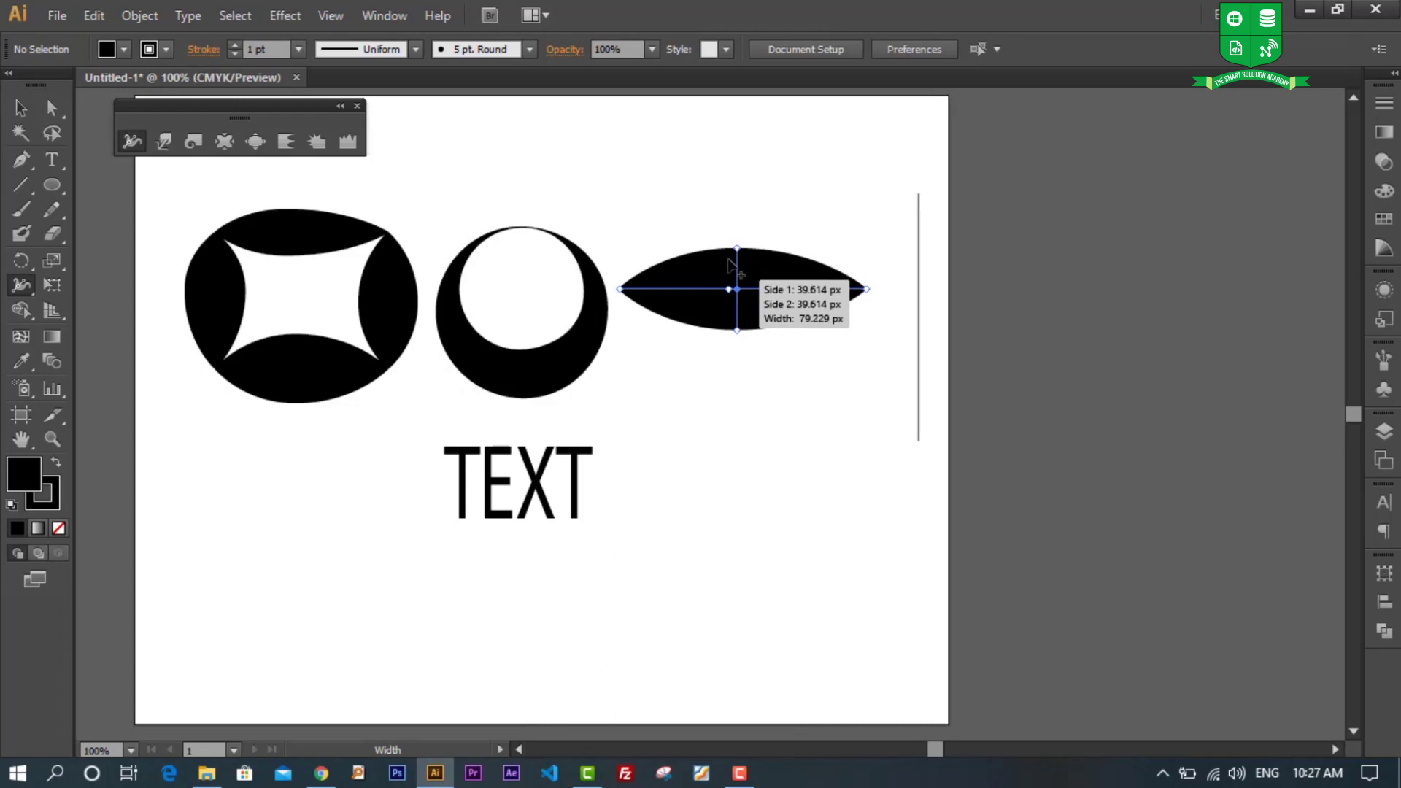
{"action": "left_click", "coordinate": [784, 267]}
{"action": "left_click_drag", "start_coordinate": [786, 266], "coordinate": [786, 286]}
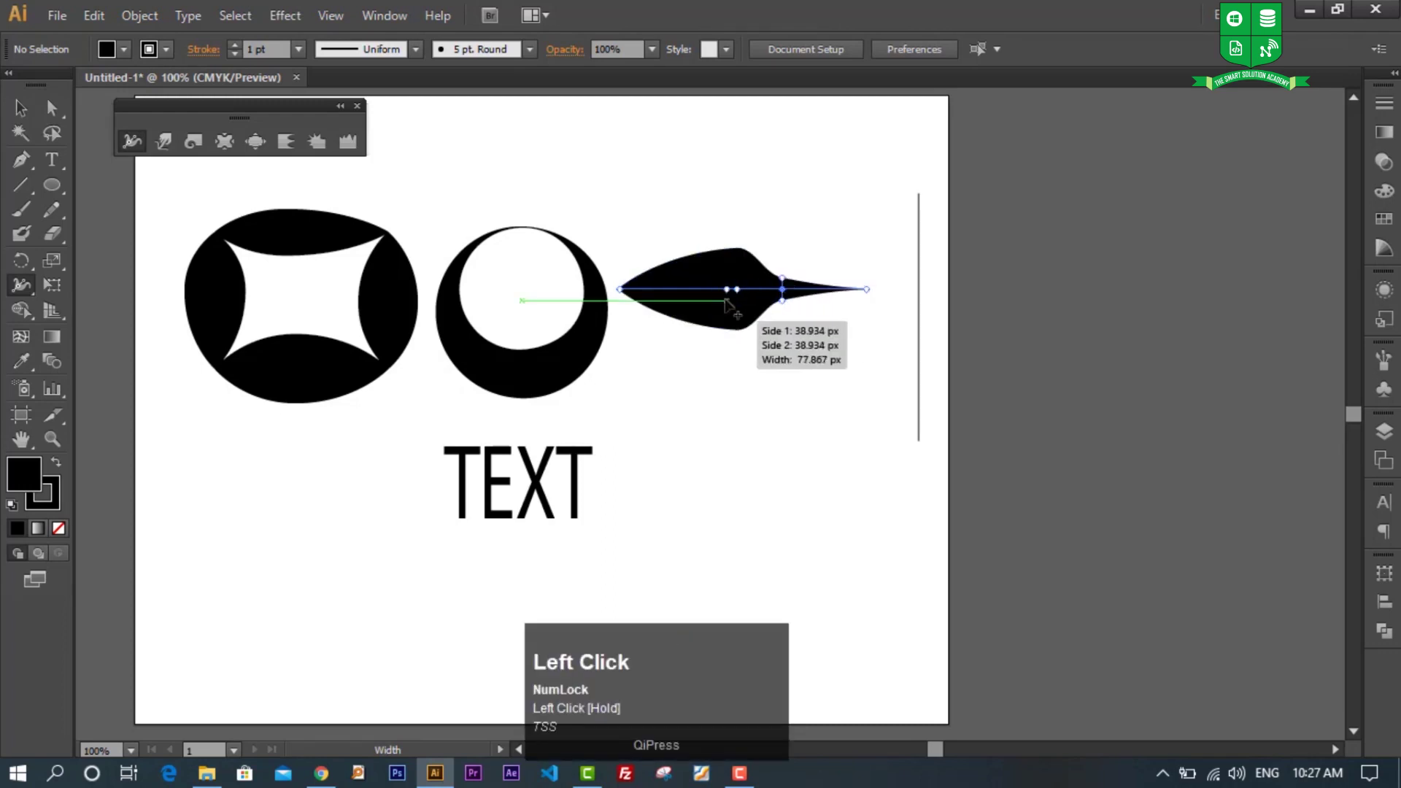
{"action": "left_click_drag", "start_coordinate": [672, 307], "coordinate": [668, 317]}
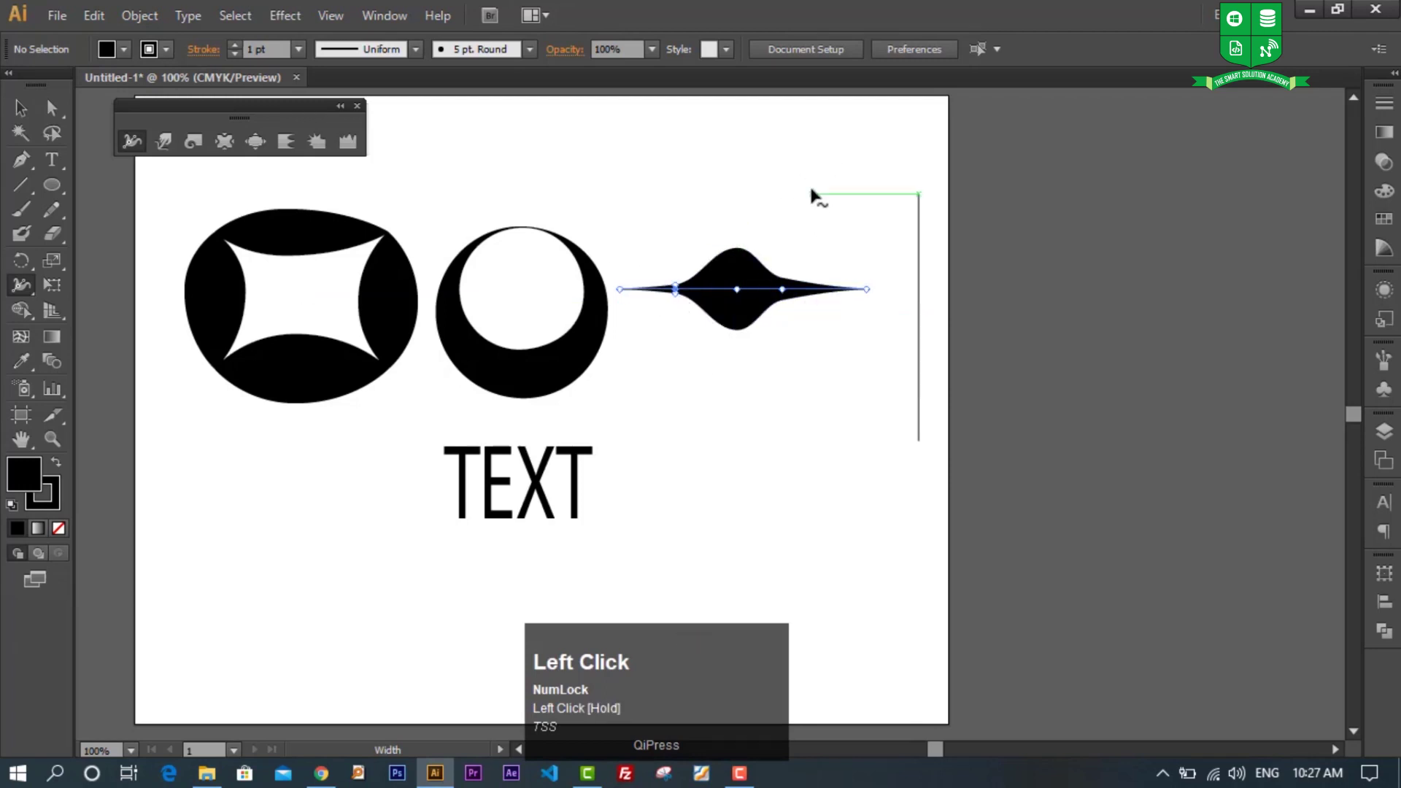
Step: Vary the vertical line's stroke width with a small bulge near its upper end, a narrow middle and a large lower bulge
{"action": "left_click_drag", "start_coordinate": [919, 210], "coordinate": [895, 211]}
{"action": "left_click_drag", "start_coordinate": [940, 299], "coordinate": [918, 299]}
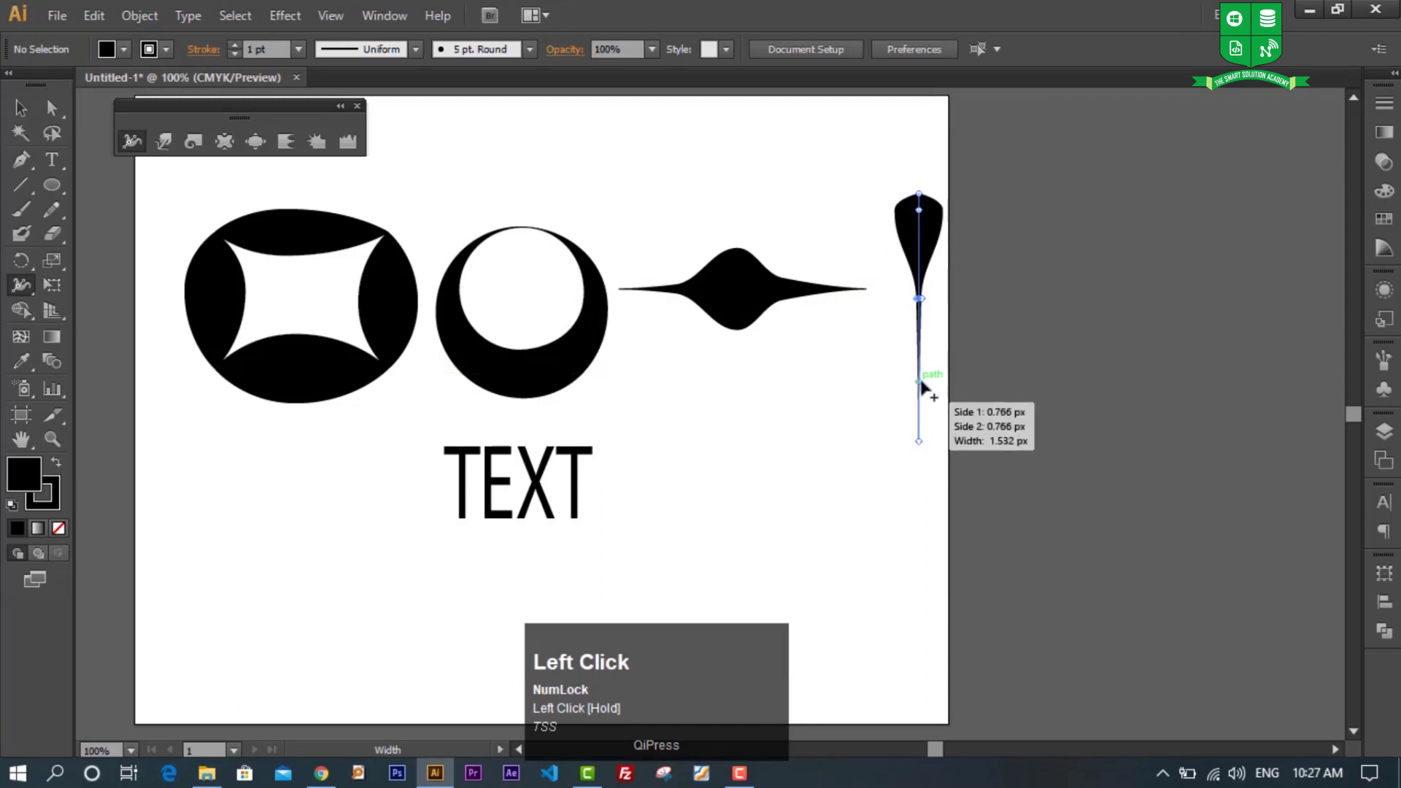
{"action": "left_click_drag", "start_coordinate": [918, 373], "coordinate": [853, 380]}
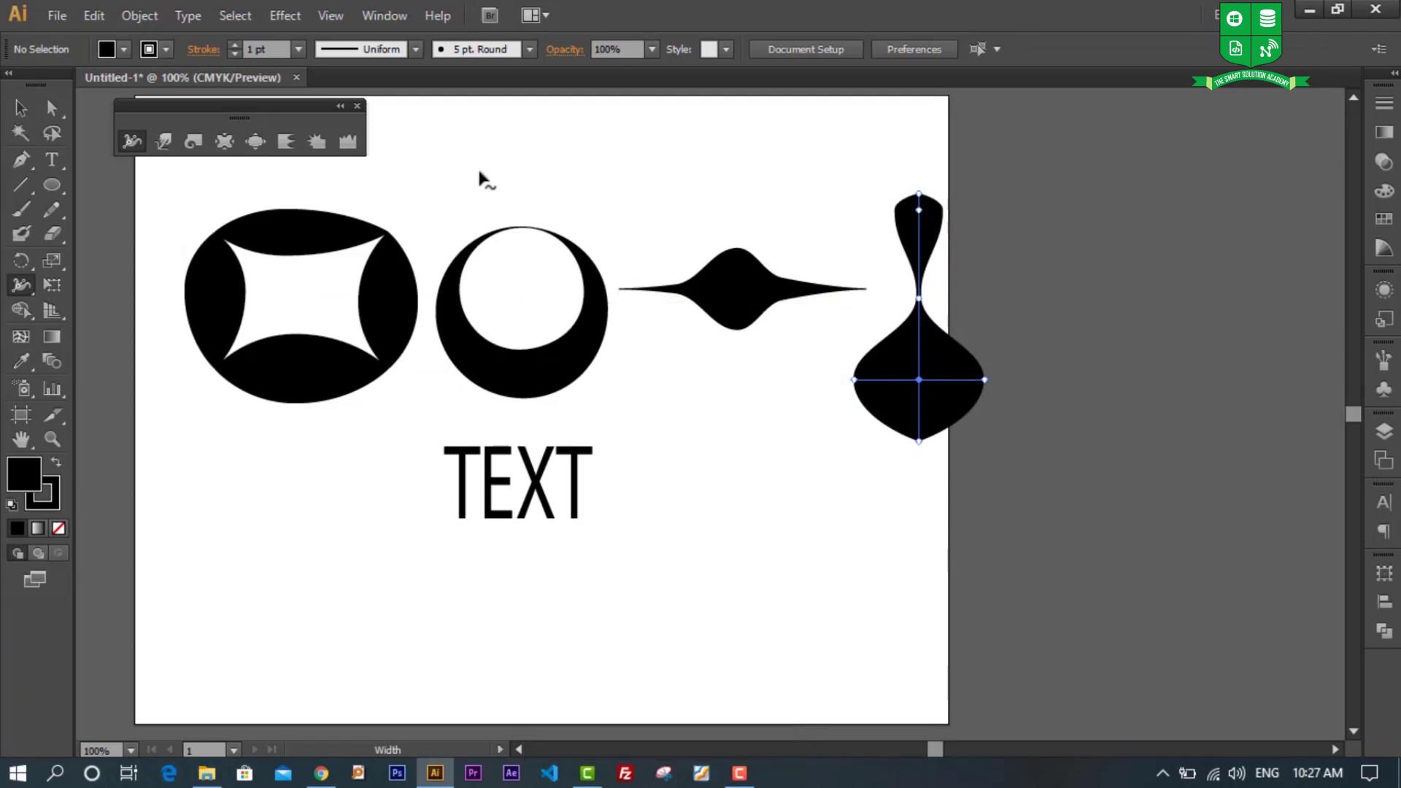
Step: Delete the modified rectangle, circle and two lines from the artboard, keeping the TEXT object
{"action": "left_click", "coordinate": [33, 108]}
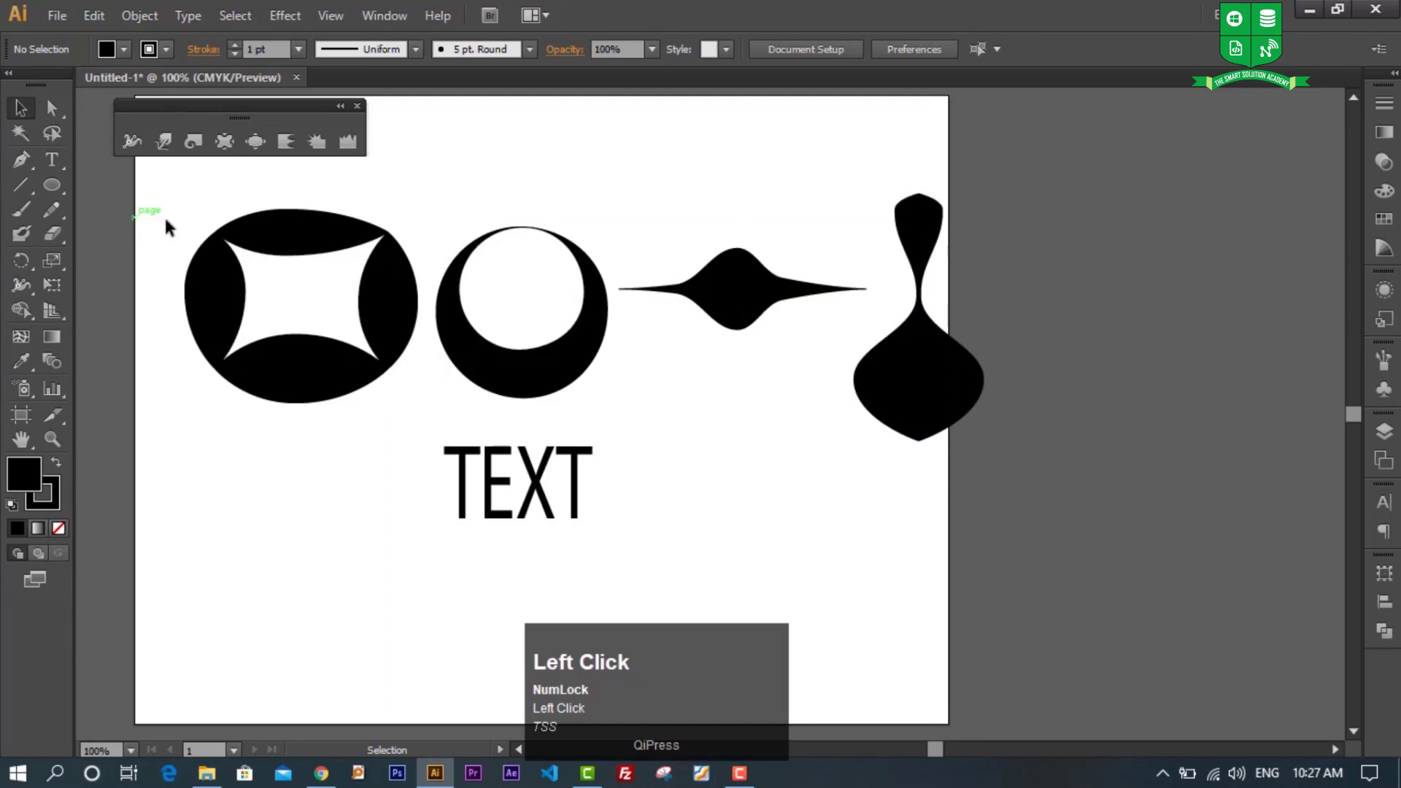
{"action": "left_click_drag", "start_coordinate": [181, 167], "coordinate": [981, 377]}
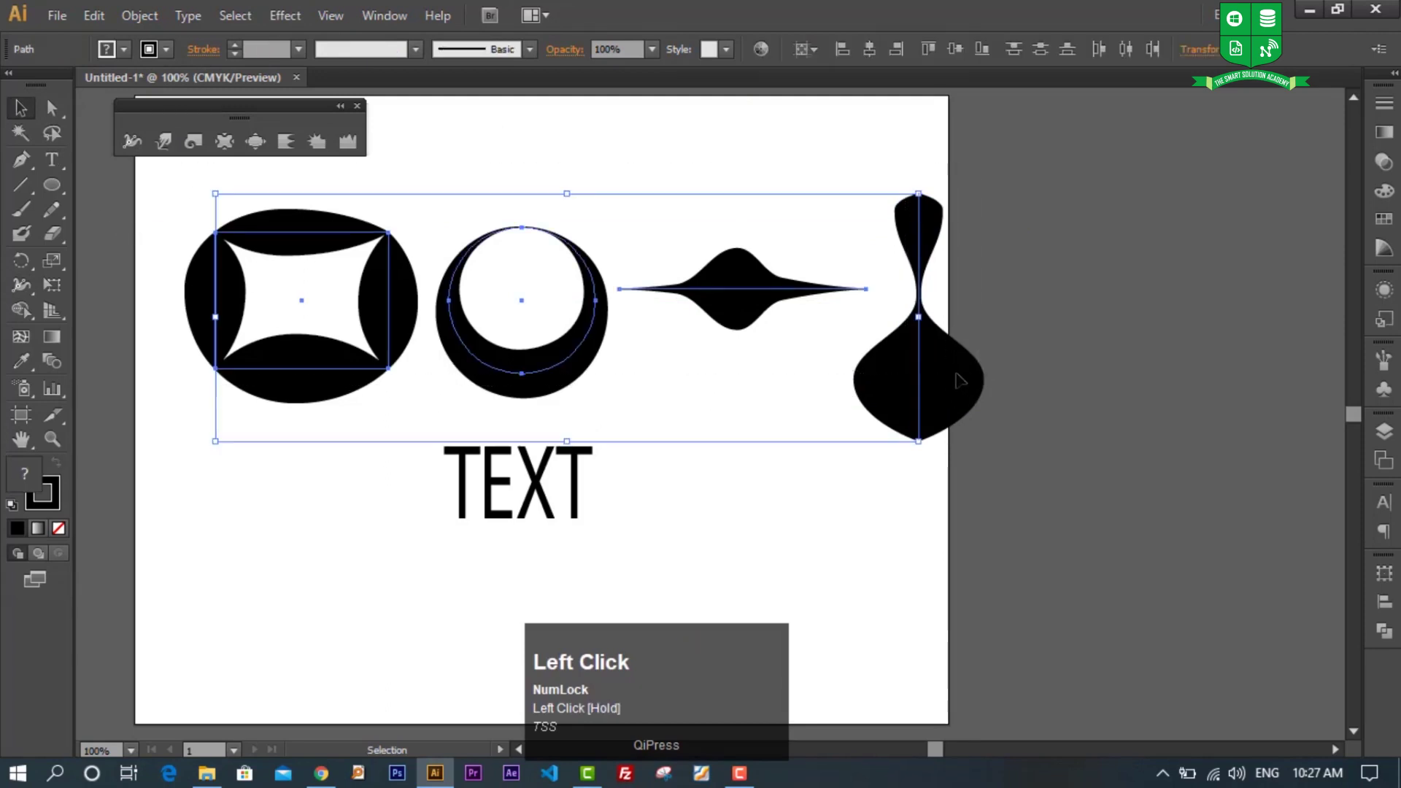
{"action": "key", "text": "Delete"}
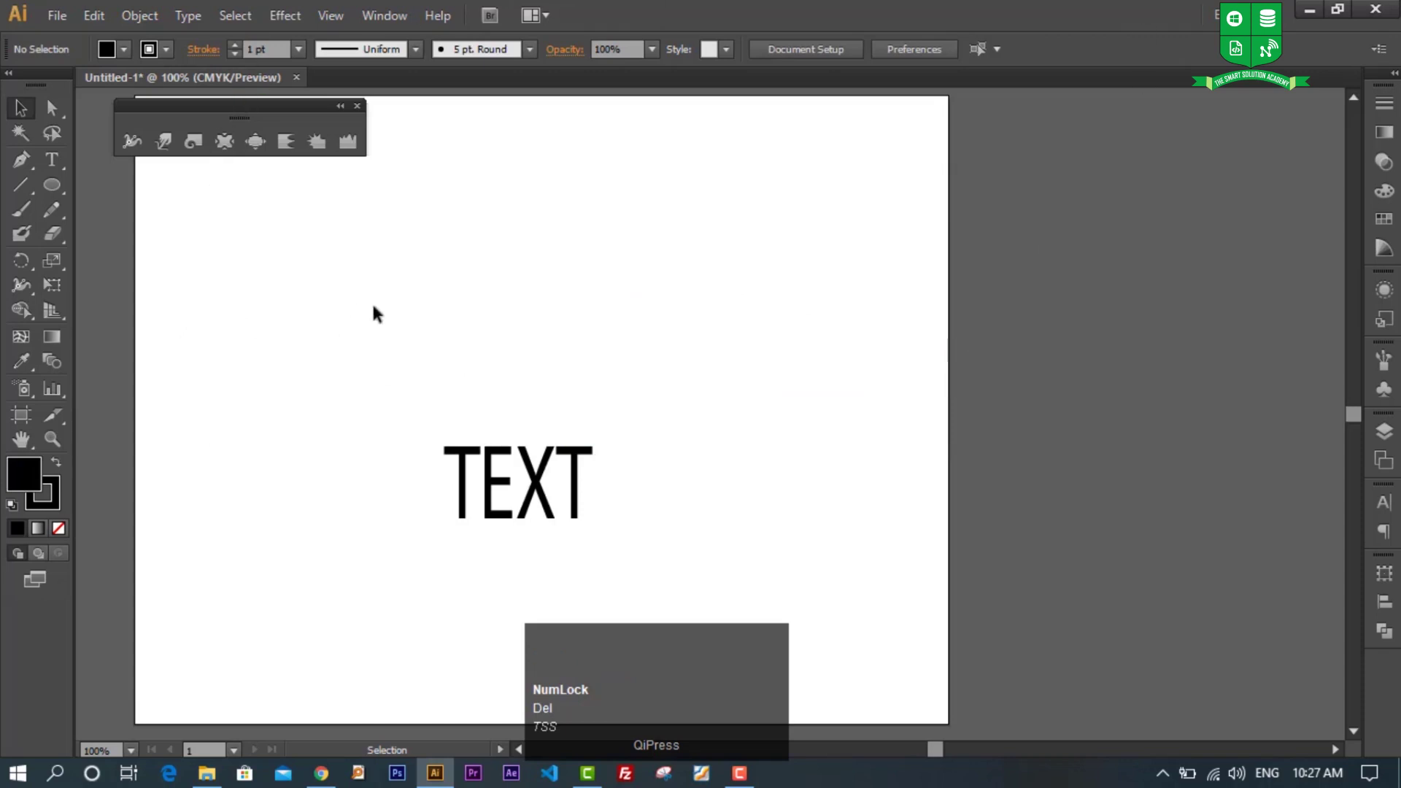
Step: Place a fresh copy of the rectangle, circle and two lines on the artboard above the TEXT object
{"action": "scroll", "coordinate": [436, 311], "scroll_direction": "down", "scroll_amount": 1, "text": "alt"}
{"action": "scroll", "coordinate": [309, 296], "scroll_direction": "down", "scroll_amount": 4, "text": "alt"}
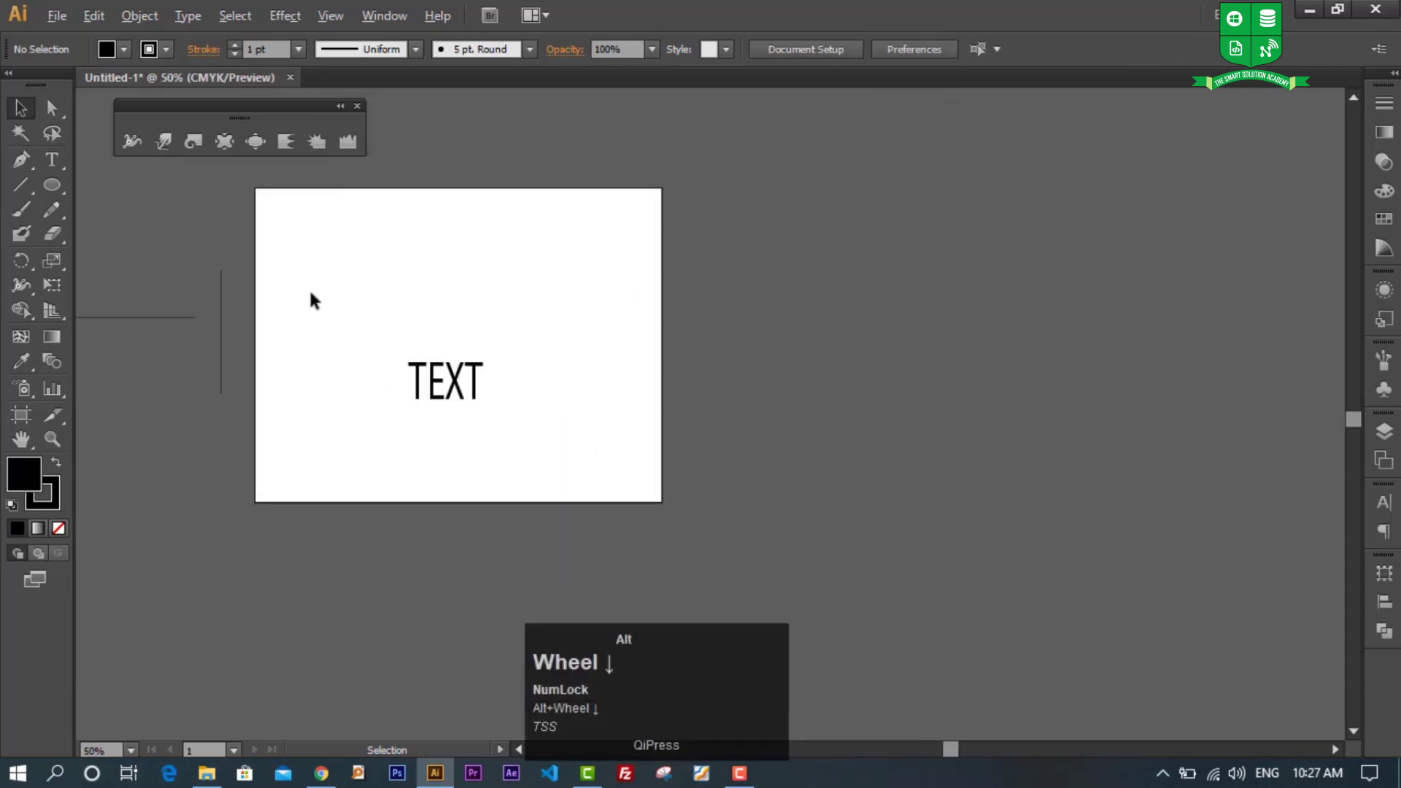
{"action": "left_click", "coordinate": [219, 310]}
{"action": "left_click_drag", "start_coordinate": [288, 310], "coordinate": [317, 288]}
{"action": "scroll", "coordinate": [318, 289], "scroll_direction": "up", "scroll_amount": 3, "text": "alt"}
{"action": "scroll", "coordinate": [318, 289], "scroll_direction": "up", "scroll_amount": 2, "text": "alt"}
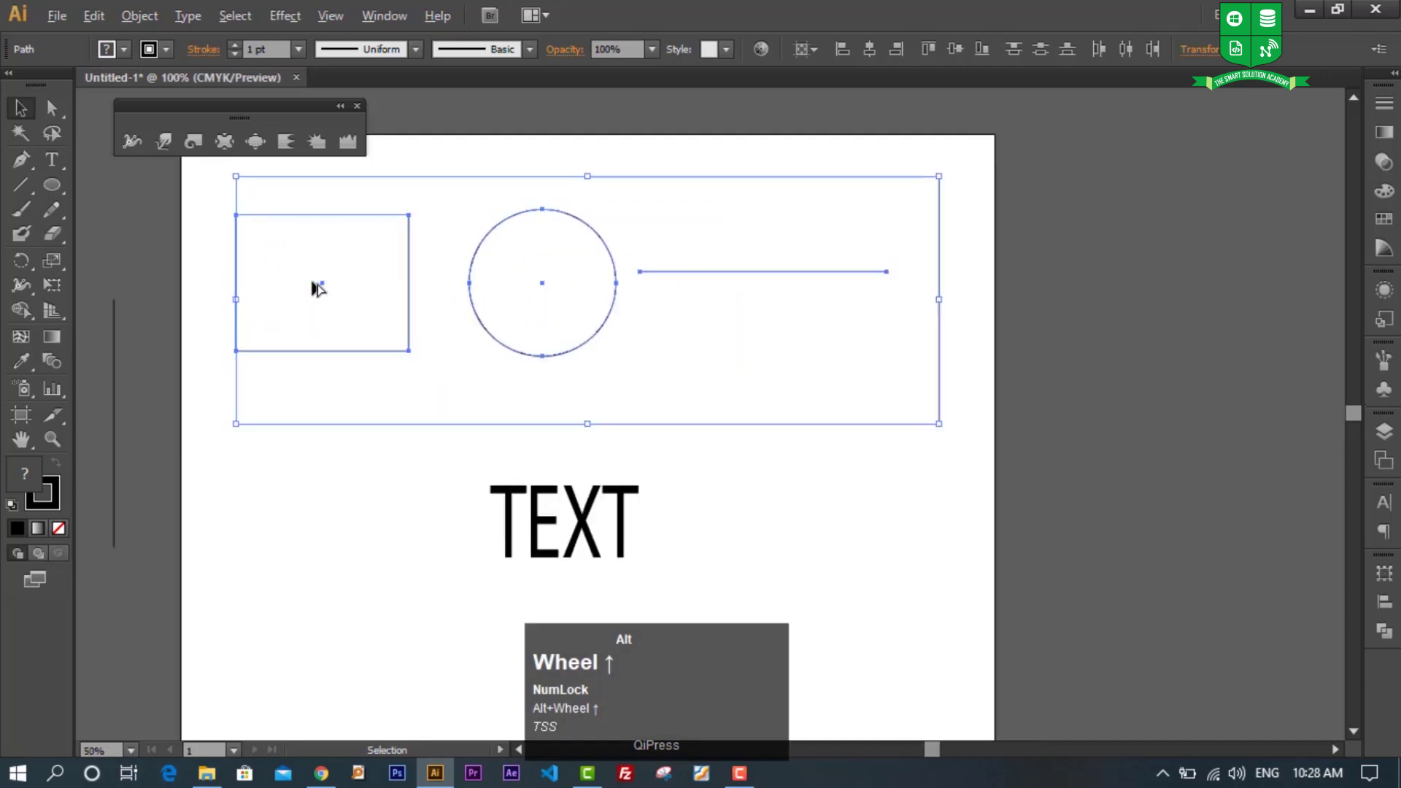
{"action": "scroll", "coordinate": [318, 288], "scroll_direction": "up", "scroll_amount": 1, "text": "alt"}
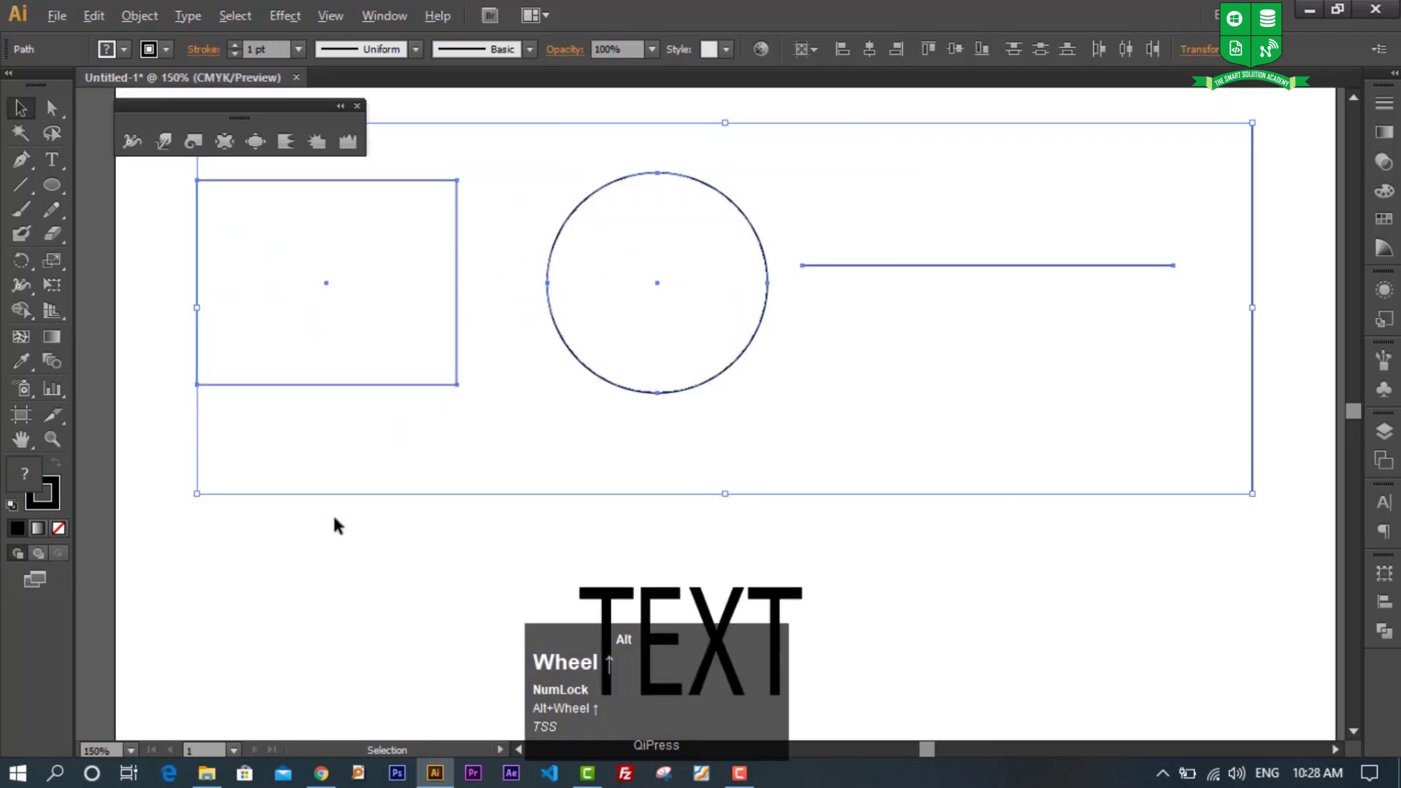
{"action": "left_click", "coordinate": [332, 539], "text": "alt"}
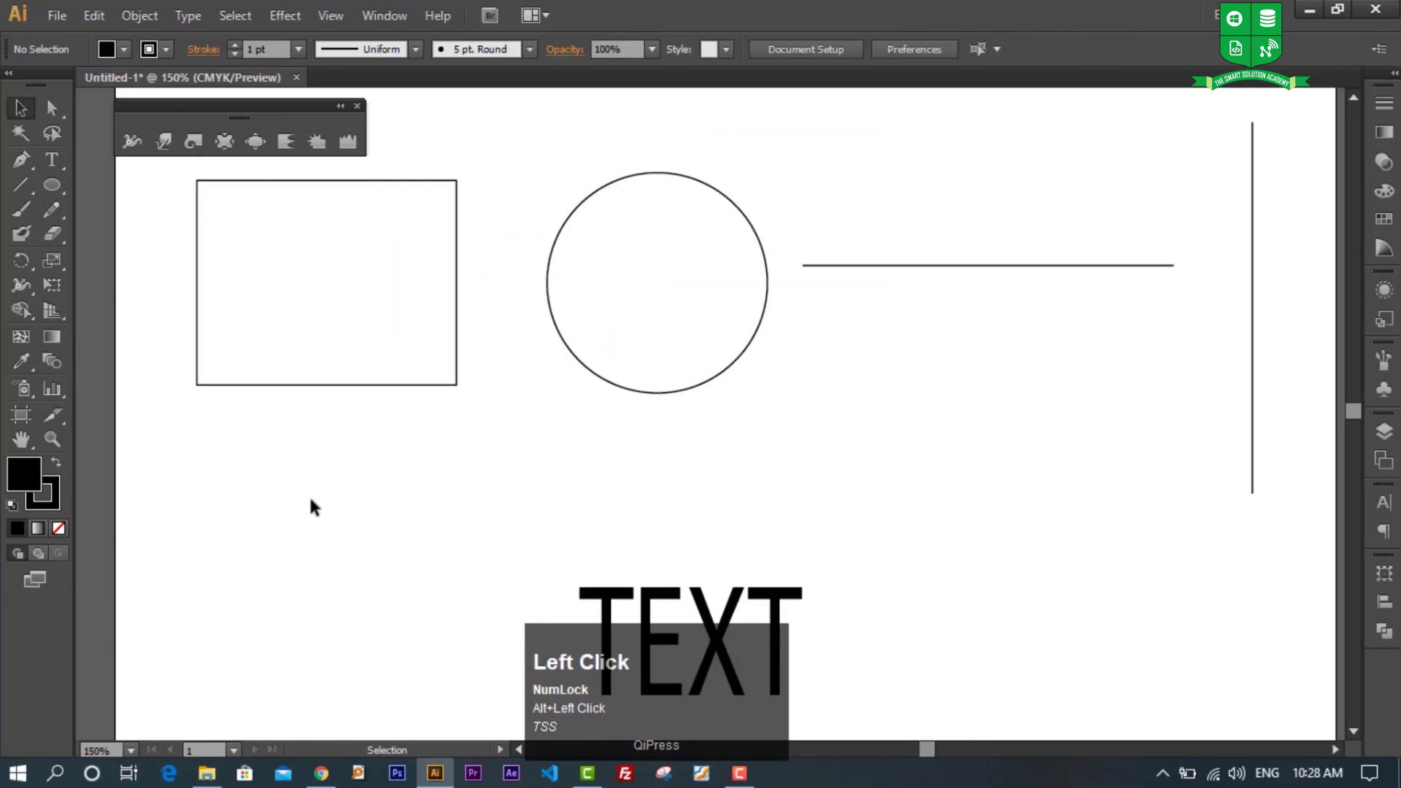
Step: Distort all four edges of the rectangle into small waves with the Warp tool
{"action": "left_click", "coordinate": [279, 385]}
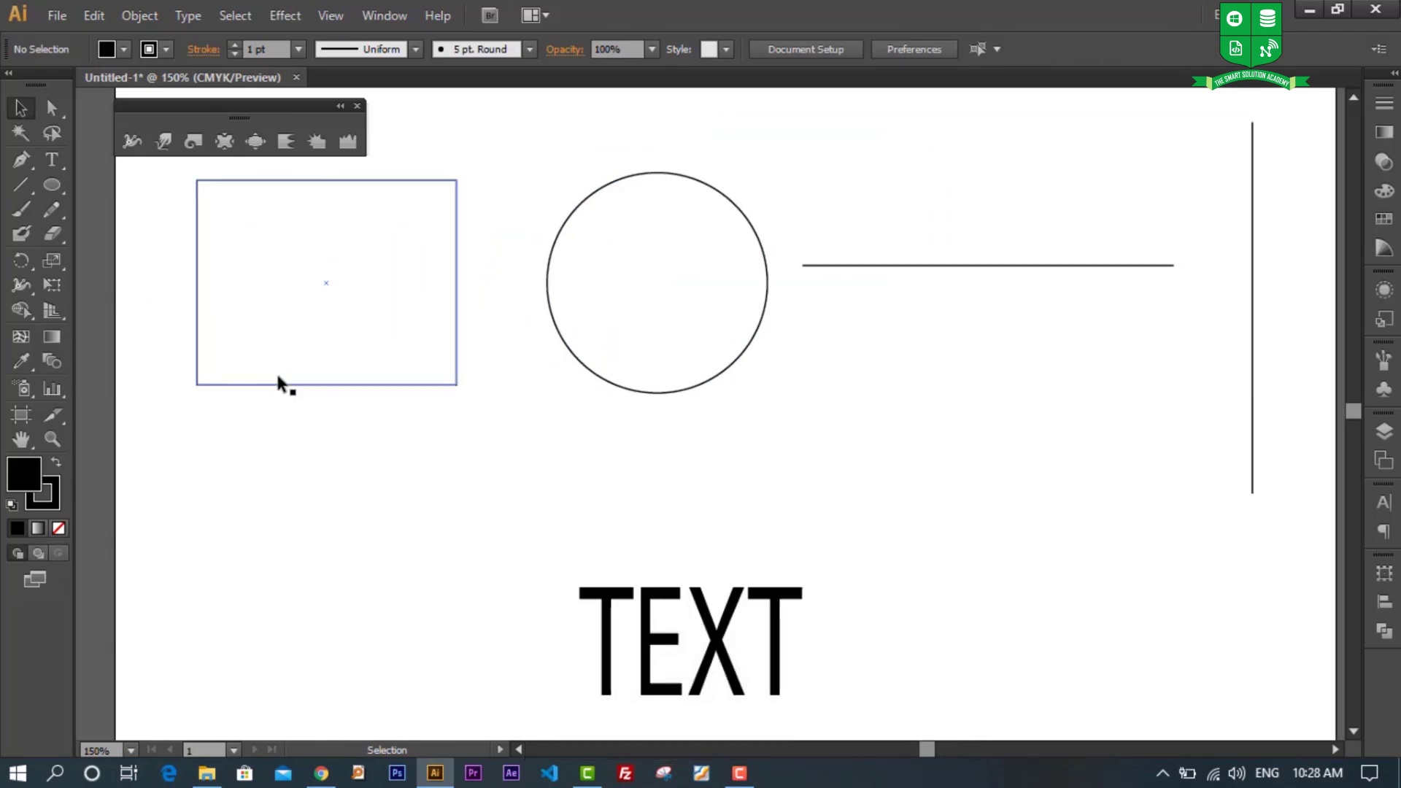
{"action": "left_click", "coordinate": [163, 140]}
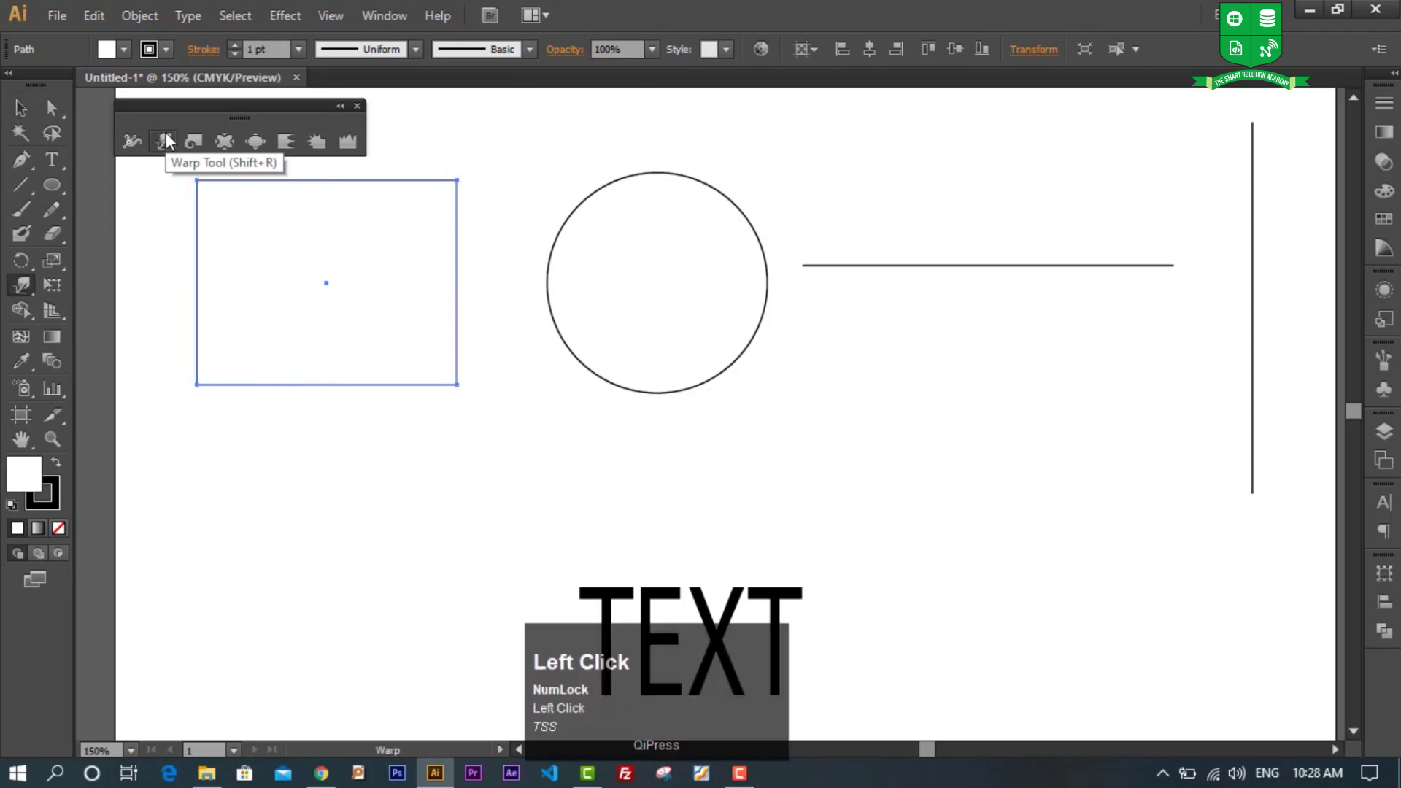
{"action": "mouse_move", "coordinate": [339, 182]}
{"action": "left_mouse_down"}
{"action": "mouse_move", "coordinate": [368, 208]}
{"action": "mouse_move", "coordinate": [435, 178]}
{"action": "mouse_move", "coordinate": [416, 200]}
{"action": "mouse_move", "coordinate": [273, 219]}
{"action": "mouse_move", "coordinate": [251, 179]}
{"action": "mouse_move", "coordinate": [249, 226]}
{"action": "mouse_move", "coordinate": [231, 227]}
{"action": "mouse_move", "coordinate": [229, 251]}
{"action": "mouse_move", "coordinate": [169, 250]}
{"action": "mouse_move", "coordinate": [226, 301]}
{"action": "mouse_move", "coordinate": [162, 307]}
{"action": "left_mouse_up"}
{"action": "left_click_drag", "start_coordinate": [275, 372], "coordinate": [248, 419]}
{"action": "left_click_drag", "start_coordinate": [379, 382], "coordinate": [417, 414]}
{"action": "mouse_move", "coordinate": [438, 300]}
{"action": "left_mouse_down"}
{"action": "mouse_move", "coordinate": [478, 266]}
{"action": "mouse_move", "coordinate": [491, 213]}
{"action": "mouse_move", "coordinate": [440, 222]}
{"action": "mouse_move", "coordinate": [488, 206]}
{"action": "mouse_move", "coordinate": [457, 251]}
{"action": "left_mouse_up"}
Step: Select the circle and push small bumps into its upper and right edges with the Warp tool
{"action": "left_click_drag", "start_coordinate": [612, 178], "coordinate": [611, 197]}
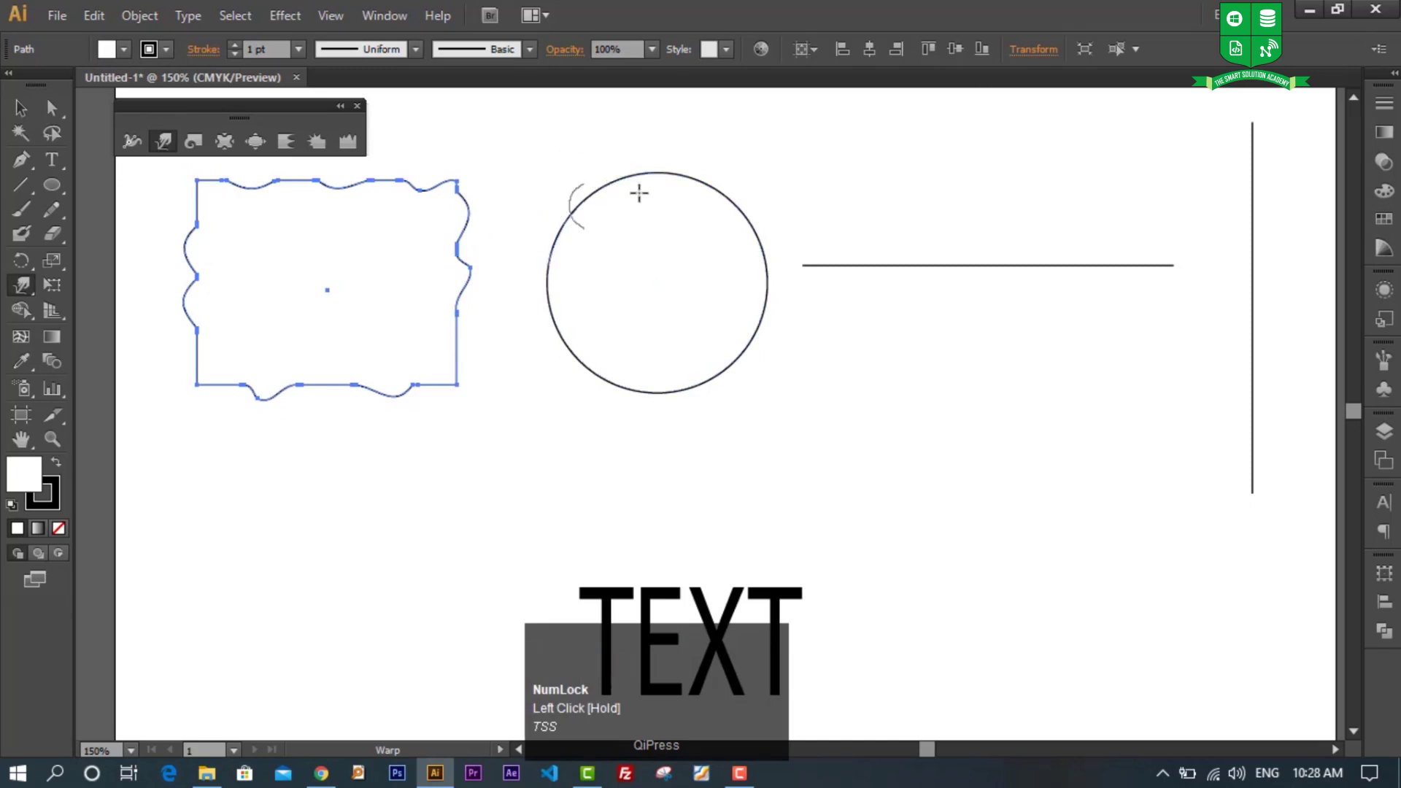
{"action": "left_click", "coordinate": [634, 162]}
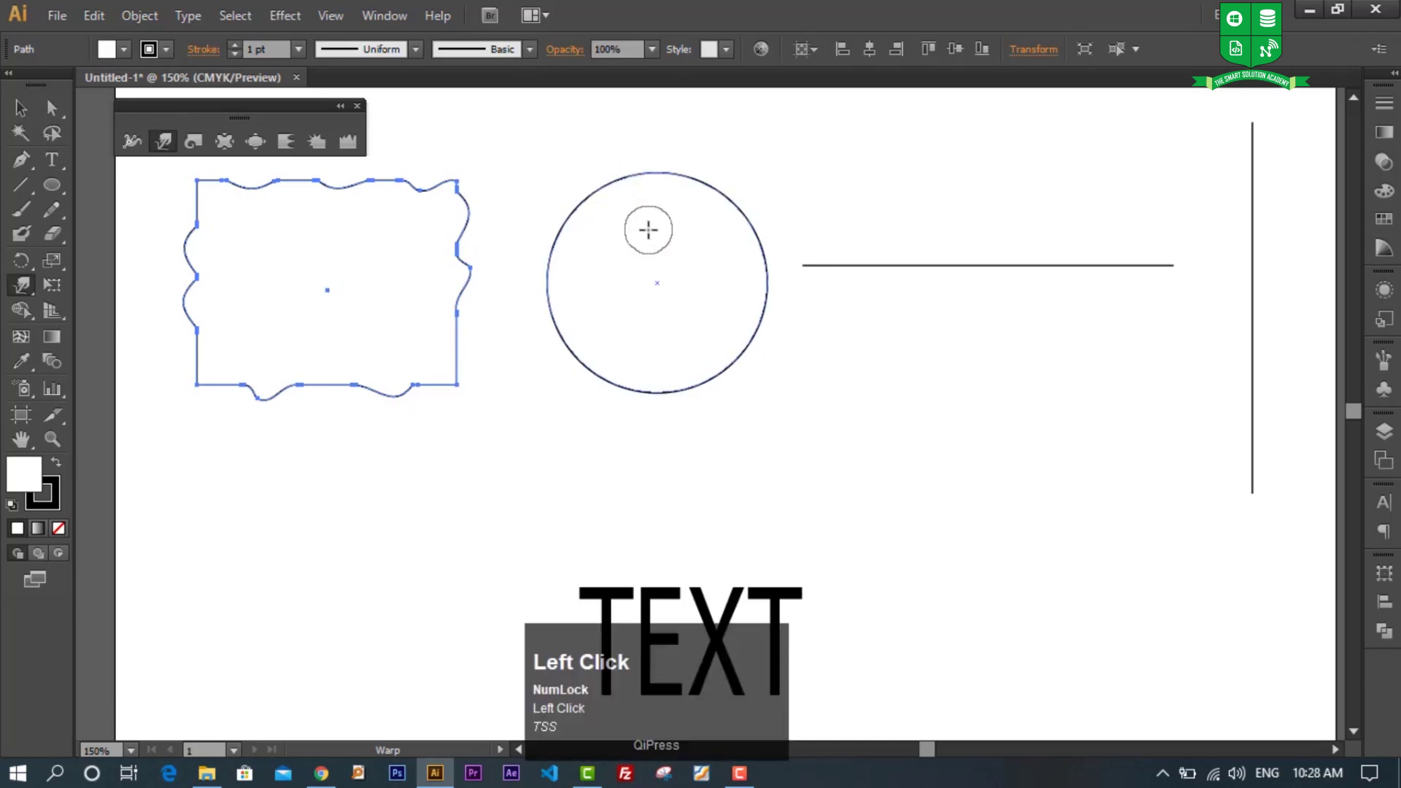
{"action": "left_click", "coordinate": [669, 175], "text": "ctrl"}
{"action": "left_click_drag", "start_coordinate": [594, 200], "coordinate": [559, 150]}
{"action": "mouse_move", "coordinate": [677, 190]}
{"action": "left_mouse_down"}
{"action": "mouse_move", "coordinate": [737, 260]}
{"action": "mouse_move", "coordinate": [791, 228]}
{"action": "mouse_move", "coordinate": [741, 300]}
{"action": "mouse_move", "coordinate": [768, 352]}
{"action": "mouse_move", "coordinate": [754, 326]}
{"action": "left_mouse_up"}
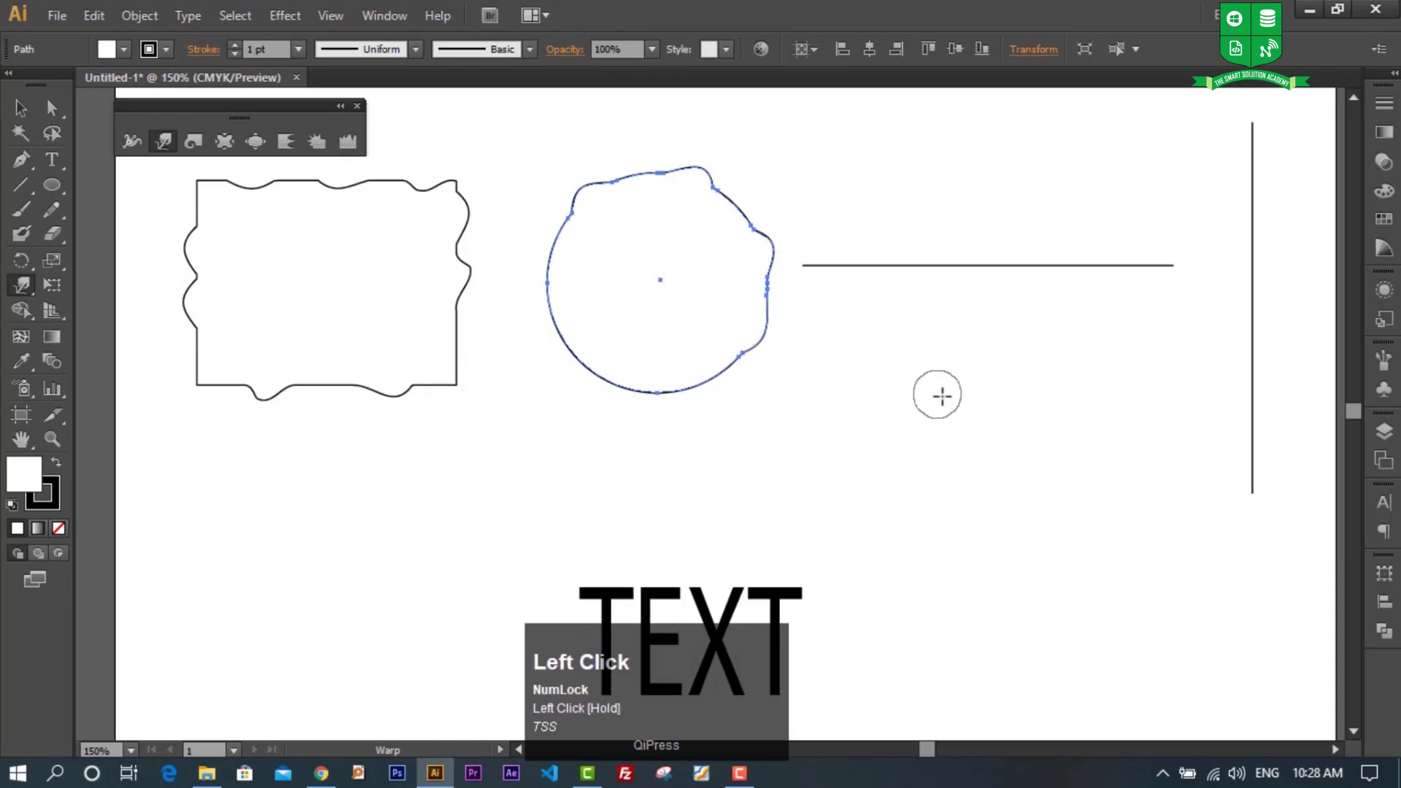
Step: Enlarge the Warp brush and reshape the circle's lower and left edges into an irregular blob
{"action": "key", "text": "alt"}
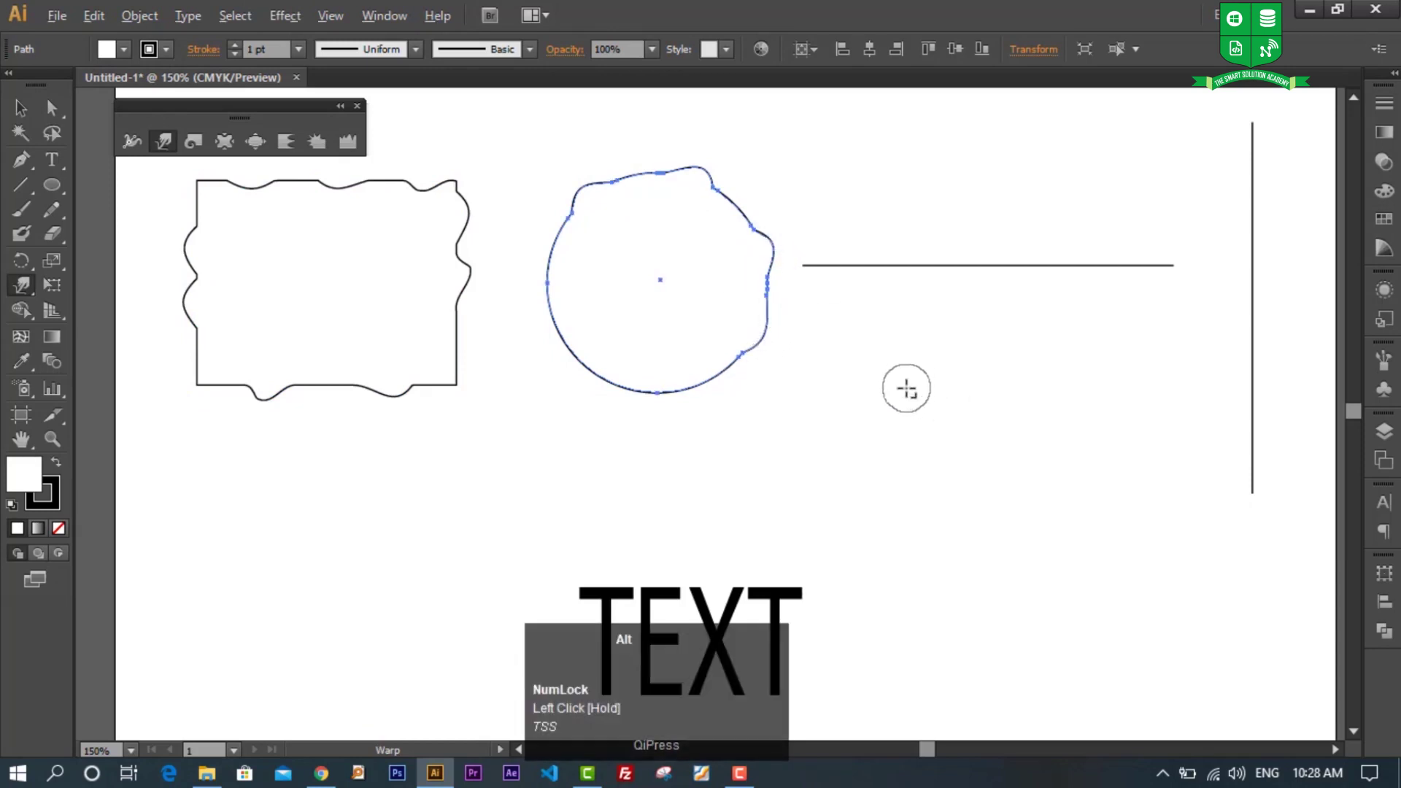
{"action": "key", "text": "shift"}
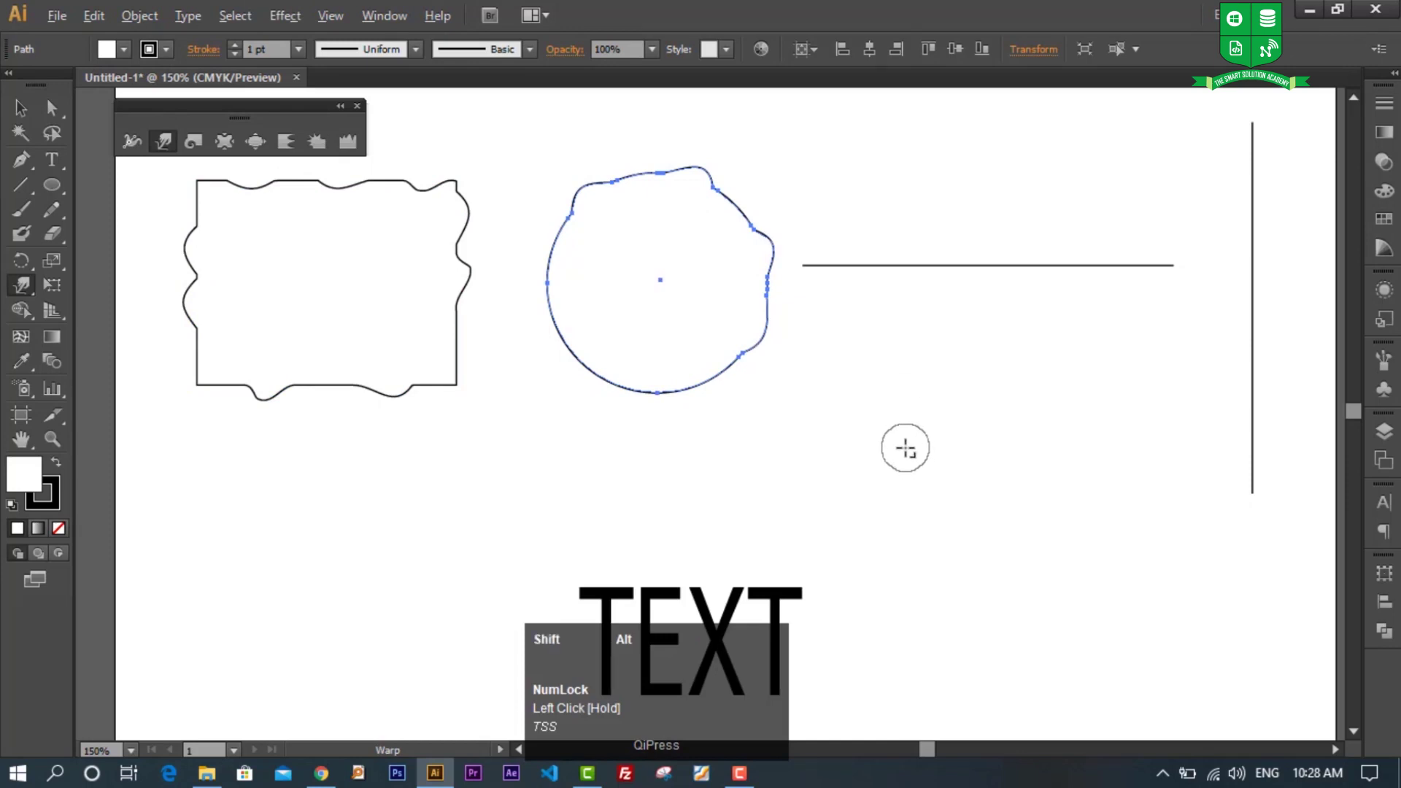
{"action": "left_click_drag", "start_coordinate": [882, 459], "coordinate": [945, 446]}
{"action": "mouse_move", "coordinate": [702, 470]}
{"action": "left_mouse_down"}
{"action": "mouse_move", "coordinate": [693, 376]}
{"action": "mouse_move", "coordinate": [567, 406]}
{"action": "mouse_move", "coordinate": [676, 275]}
{"action": "mouse_move", "coordinate": [554, 335]}
{"action": "left_mouse_up"}
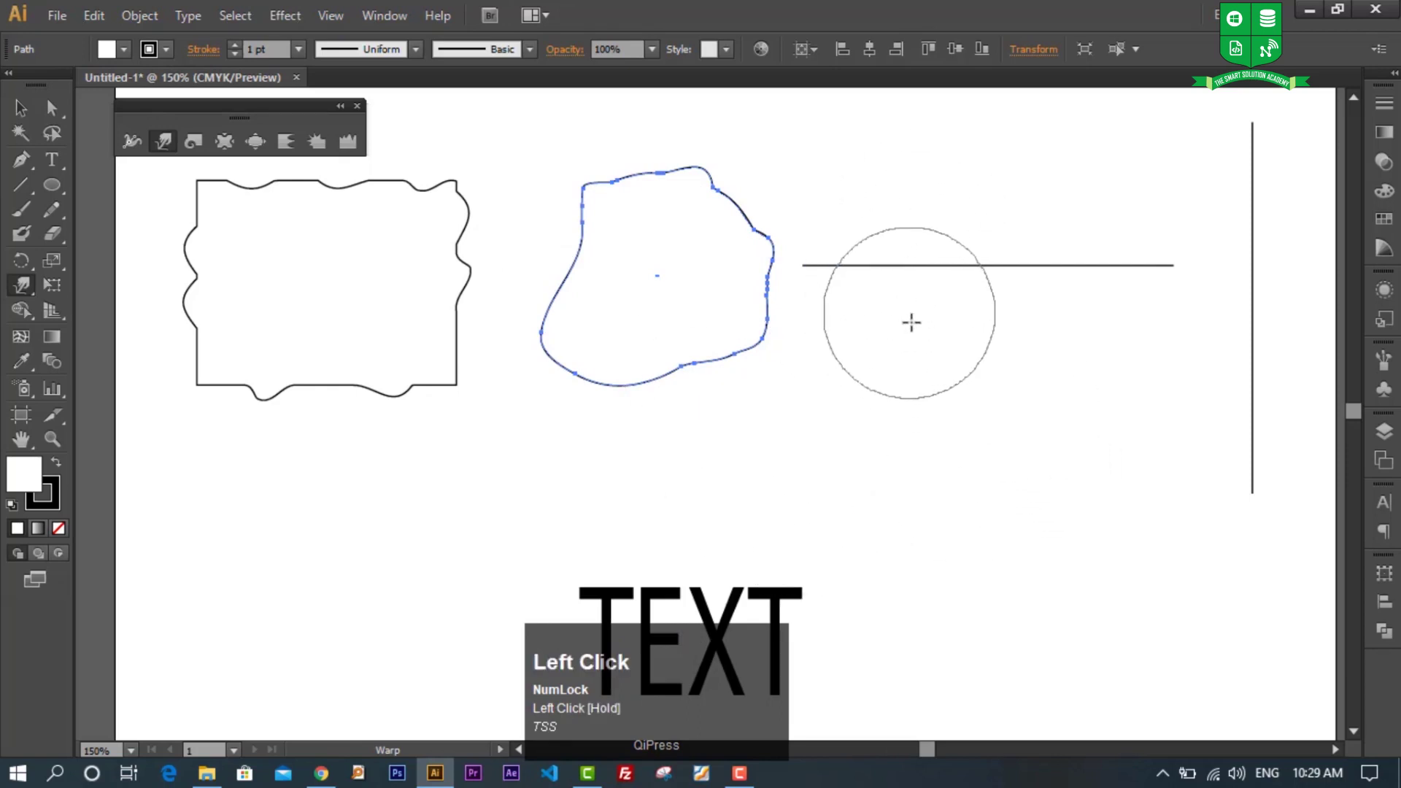
Step: Warp the horizontal line into a wave with an upward crest on its left half and a dip on its right half
{"action": "key", "text": "ctrl"}
{"action": "left_click", "coordinate": [913, 264], "text": "ctrl"}
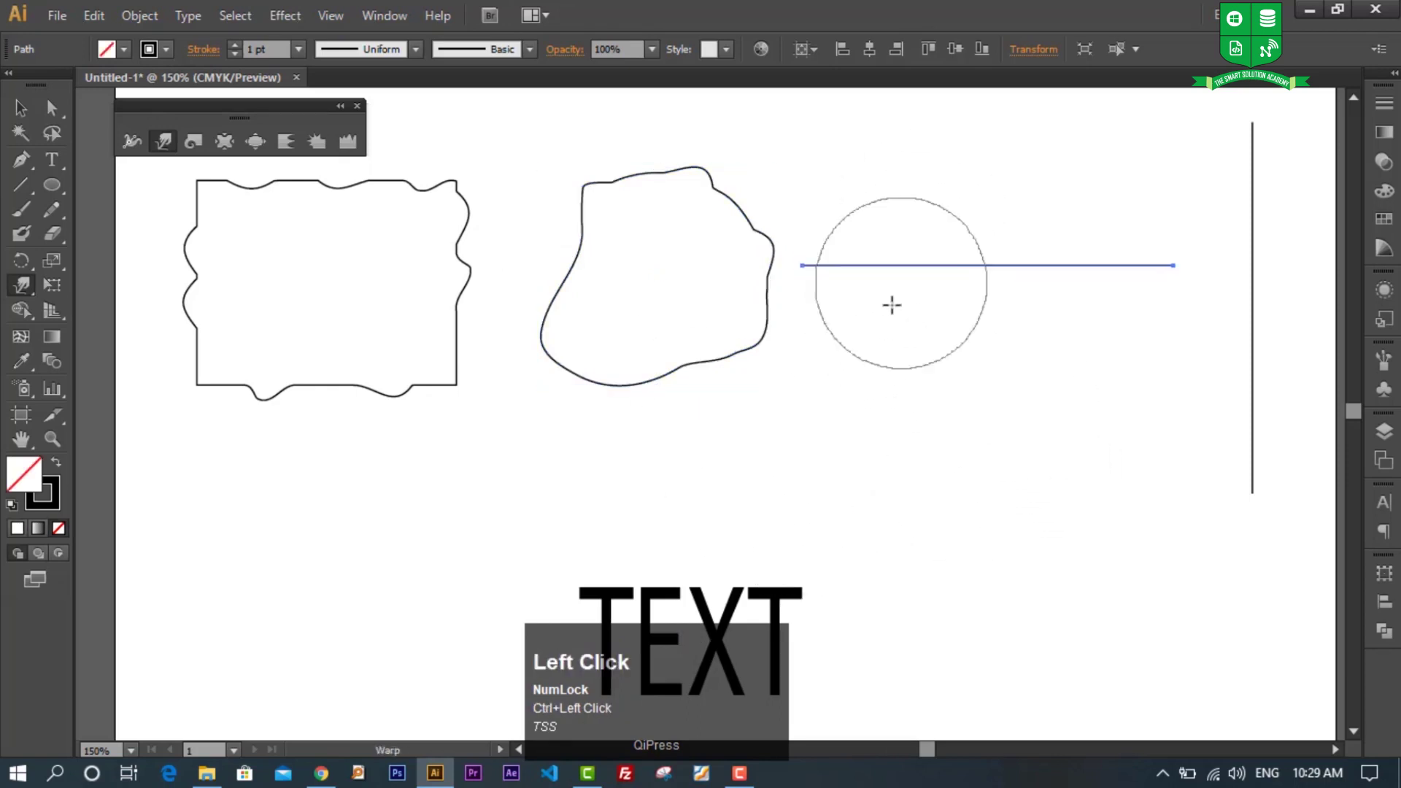
{"action": "left_click_drag", "start_coordinate": [891, 322], "coordinate": [923, 190]}
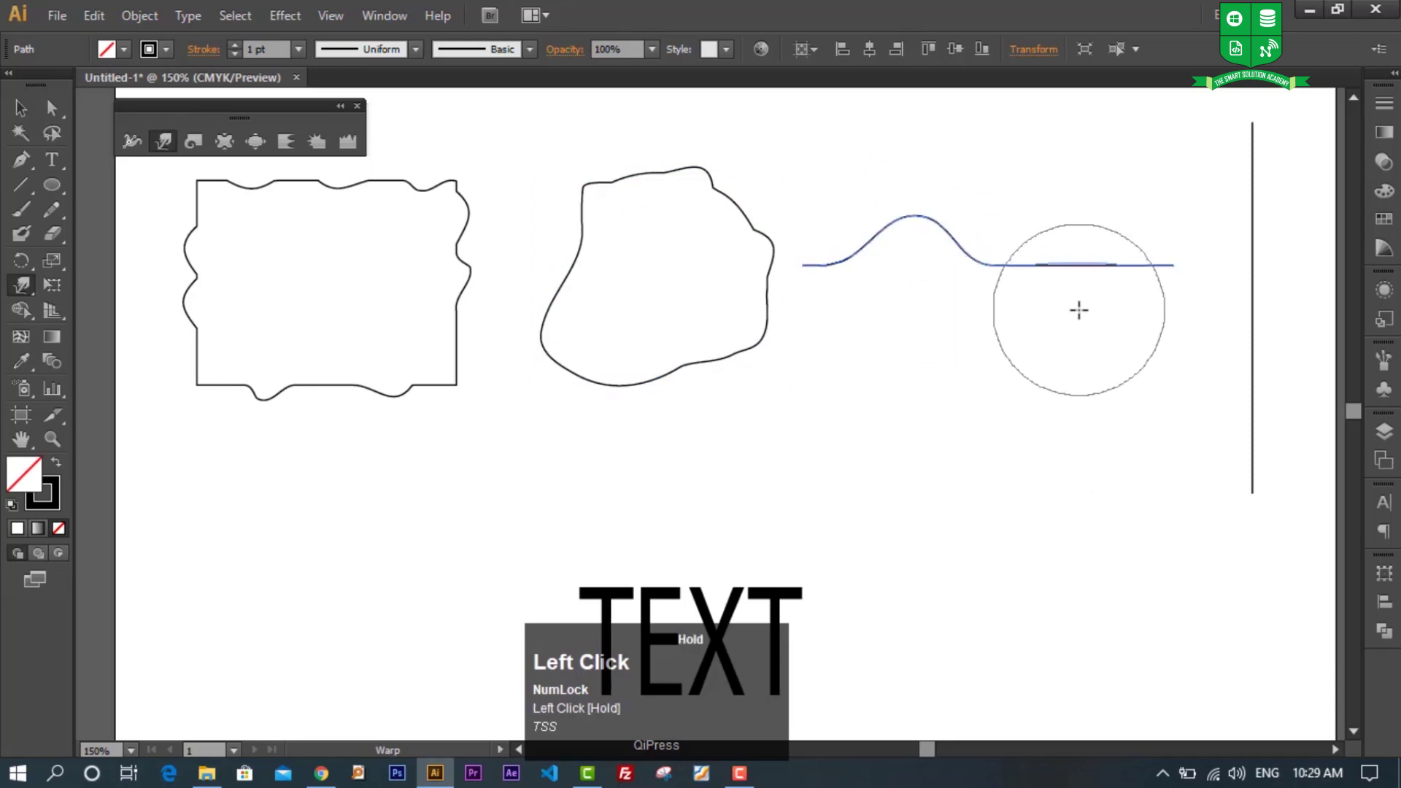
{"action": "left_click_drag", "start_coordinate": [1081, 281], "coordinate": [1094, 341]}
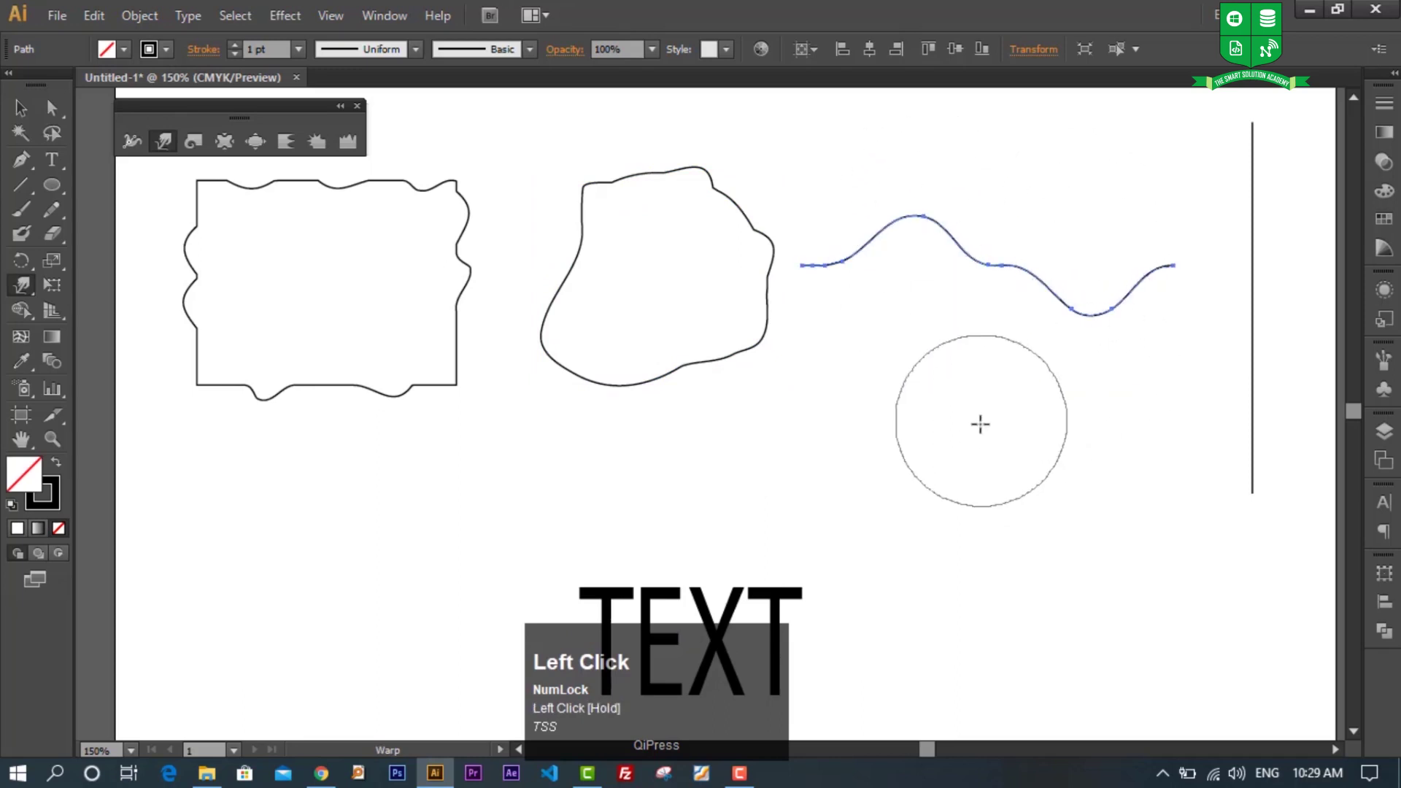
Step: Warp the vertical line into a curve bending left in its upper part and right in its lower part
{"action": "key", "text": "ctrl"}
{"action": "left_click", "coordinate": [1254, 207], "text": "ctrl"}
{"action": "mouse_move", "coordinate": [1269, 163]}
{"action": "left_mouse_down"}
{"action": "mouse_move", "coordinate": [1195, 193]}
{"action": "mouse_move", "coordinate": [1162, 184]}
{"action": "mouse_move", "coordinate": [1302, 387]}
{"action": "mouse_move", "coordinate": [1211, 372]}
{"action": "left_mouse_up"}
{"action": "scroll", "coordinate": [1210, 372], "scroll_direction": "down", "scroll_amount": 2}
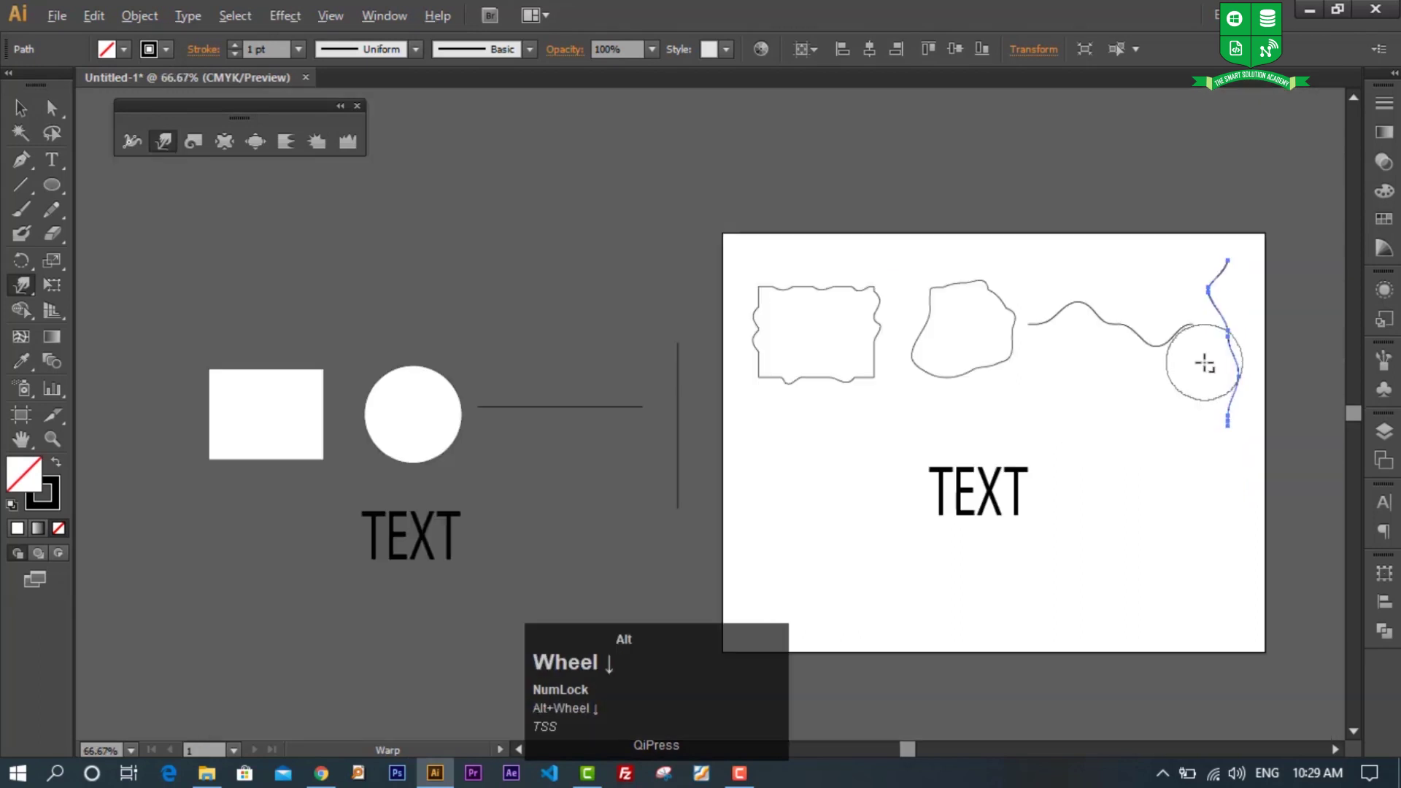
Step: Convert the TEXT object on the artboard to outlines
{"action": "key", "text": "space"}
{"action": "left_click_drag", "start_coordinate": [1197, 500], "coordinate": [923, 439]}
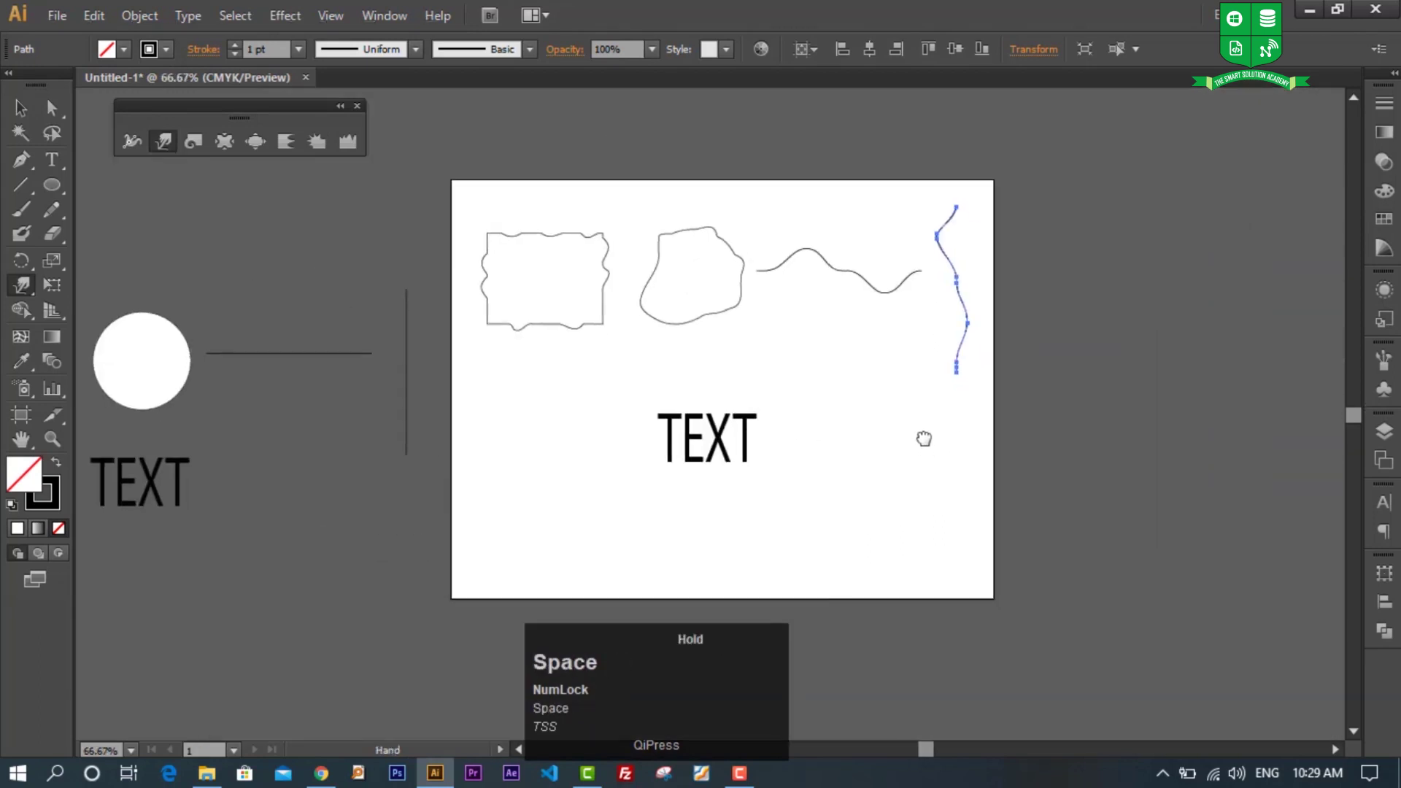
{"action": "scroll", "coordinate": [628, 419], "scroll_direction": "up", "scroll_amount": 2}
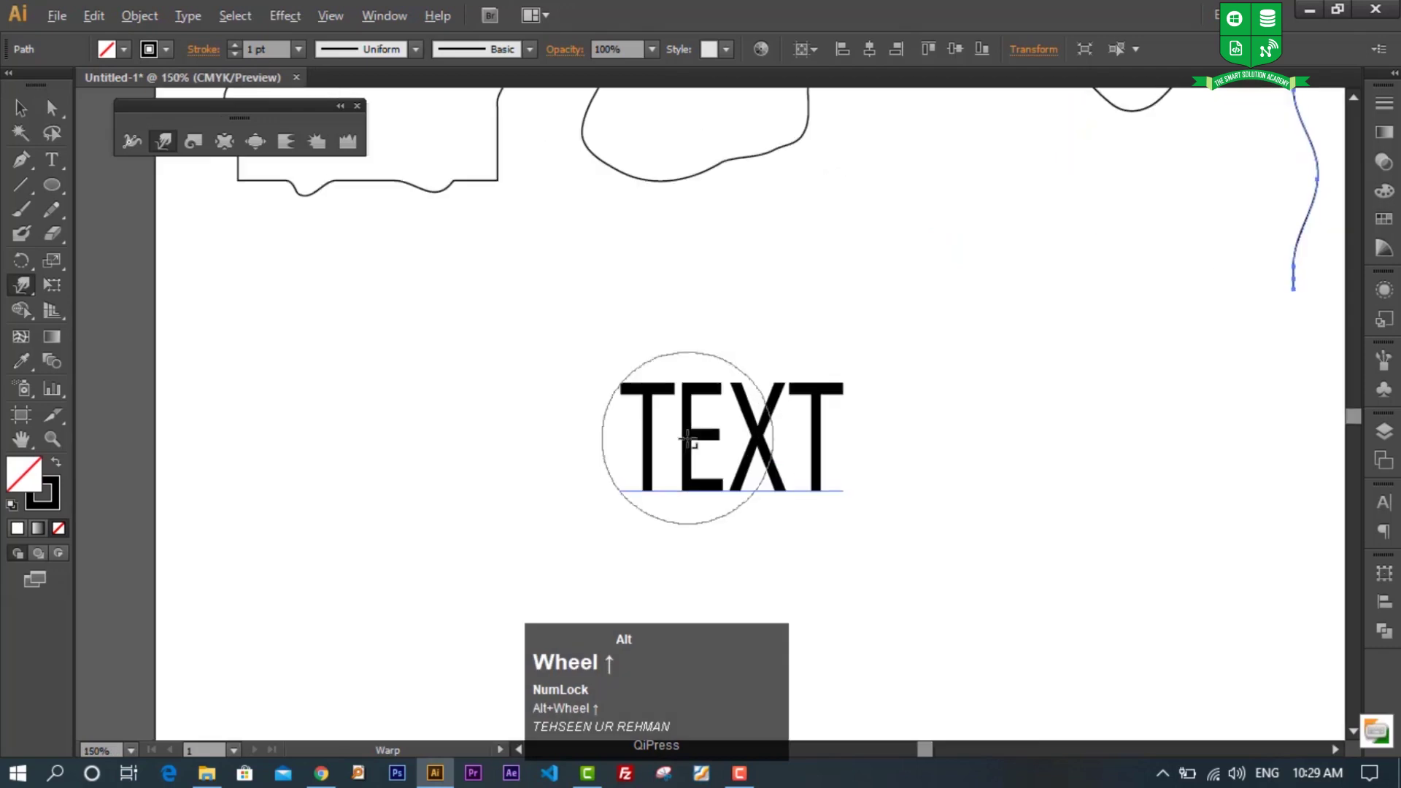
{"action": "left_click", "coordinate": [20, 108]}
{"action": "left_click", "coordinate": [753, 436]}
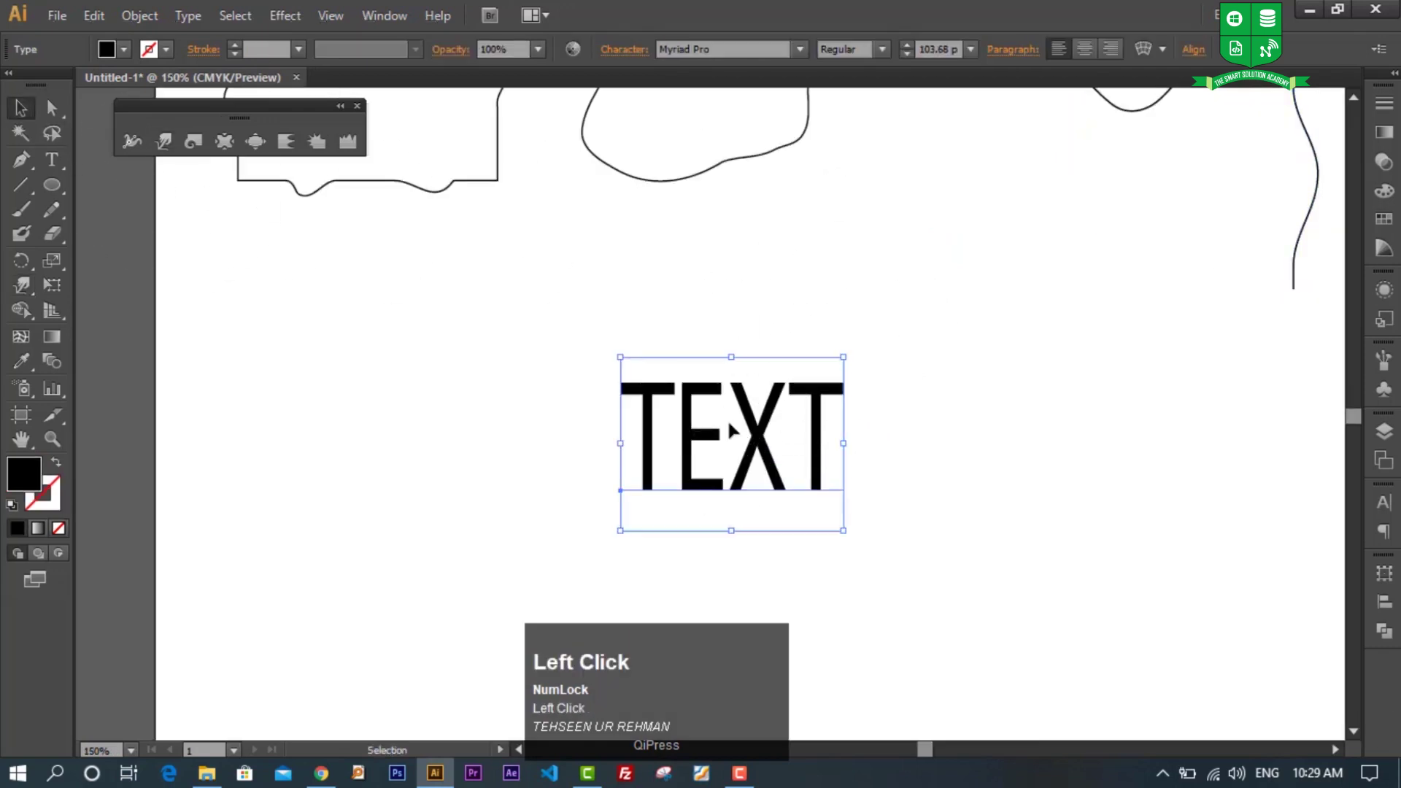
{"action": "key", "text": "ctrl+shift+b"}
{"action": "key", "text": "ctrl+shift+o"}
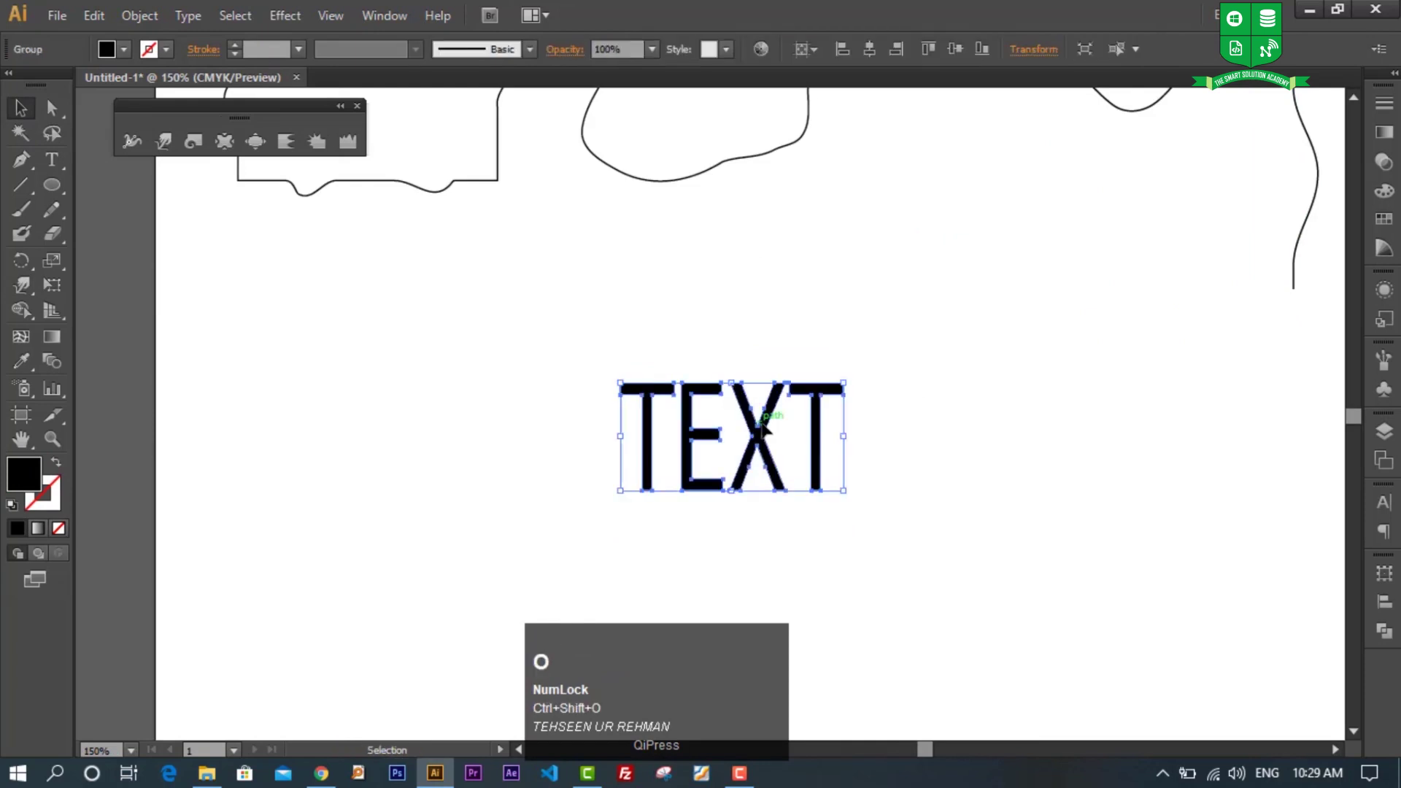
{"action": "left_click", "coordinate": [219, 321]}
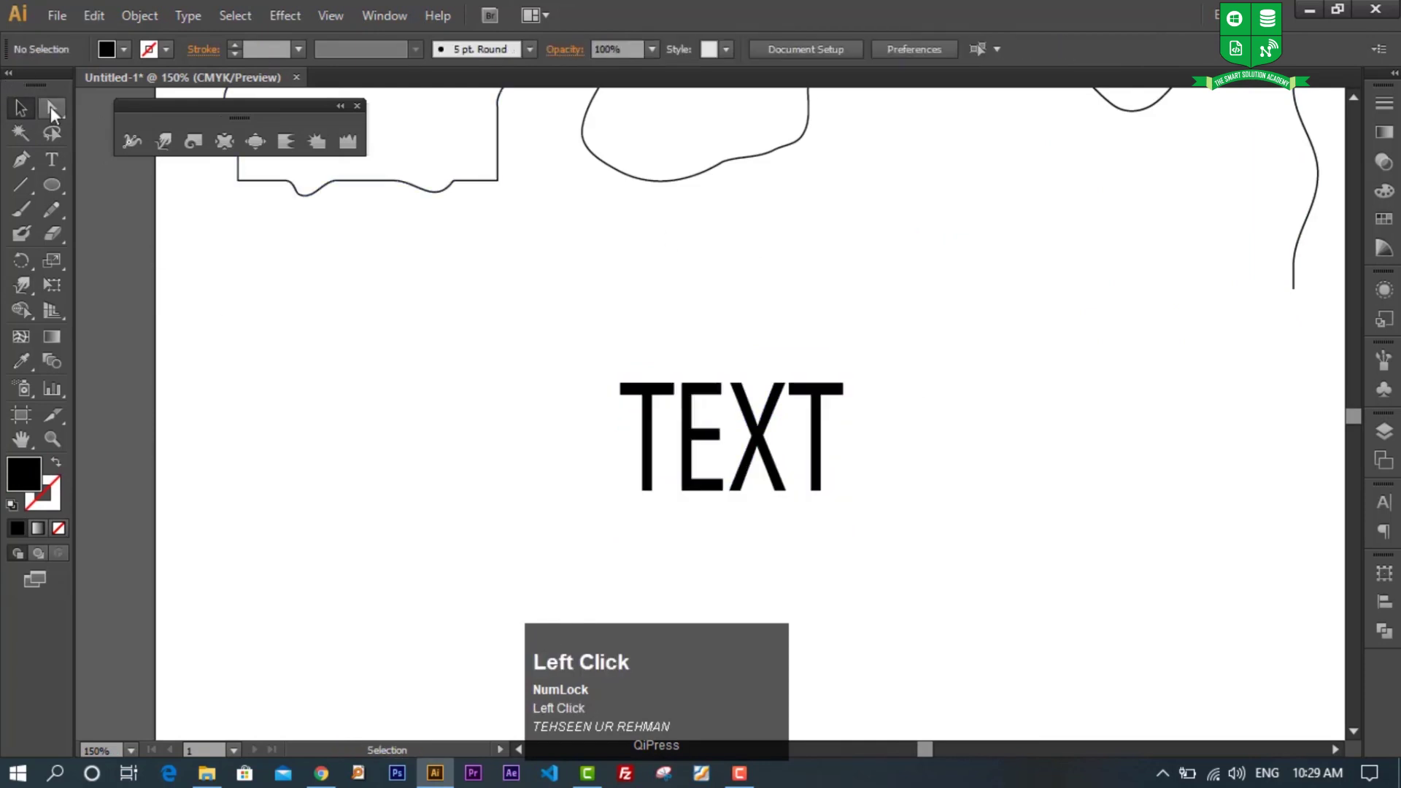
Step: Select only the final T, shrink the Warp brush, and push wavy bulges into its crossbar and stem
{"action": "left_click", "coordinate": [820, 396]}
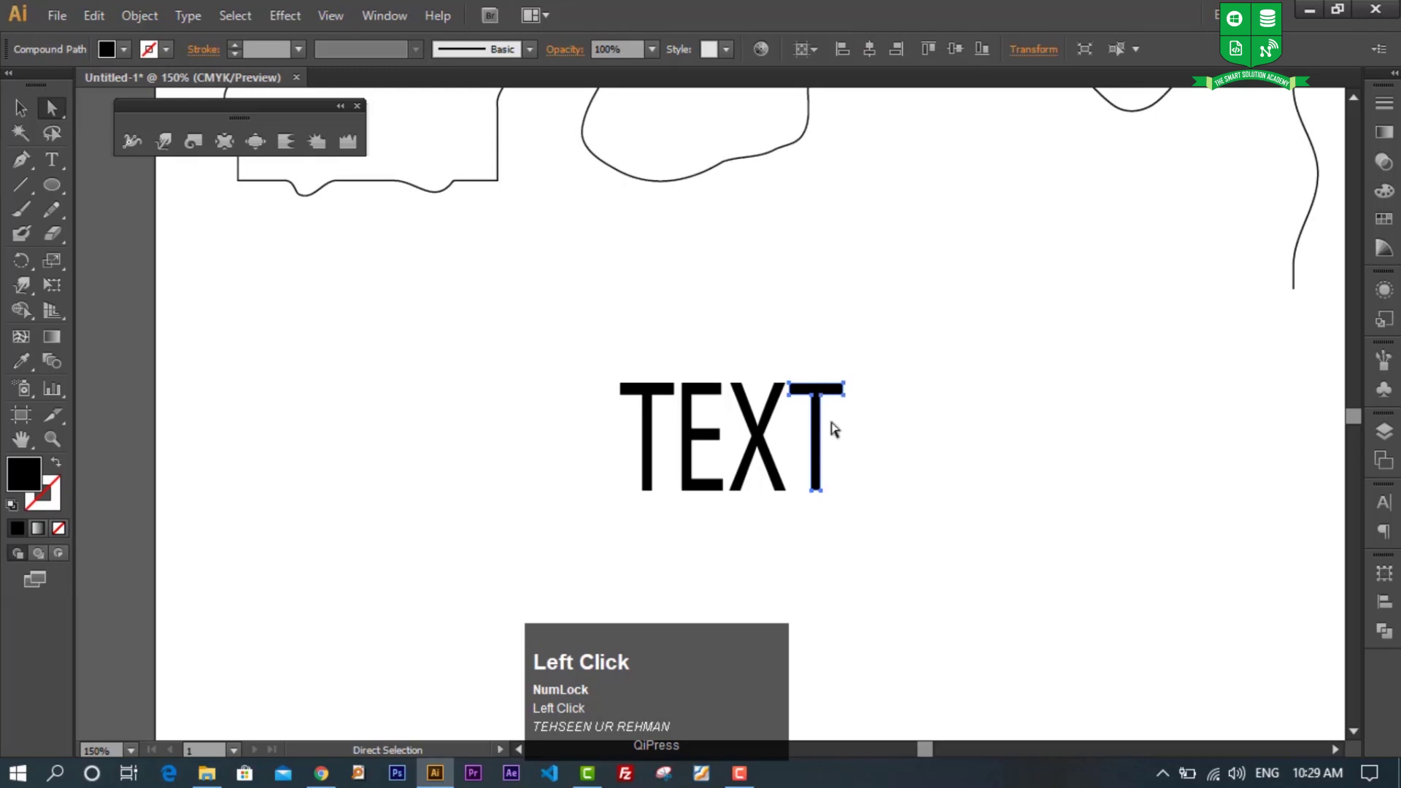
{"action": "scroll", "coordinate": [856, 468], "scroll_direction": "up", "scroll_amount": 4, "text": "alt"}
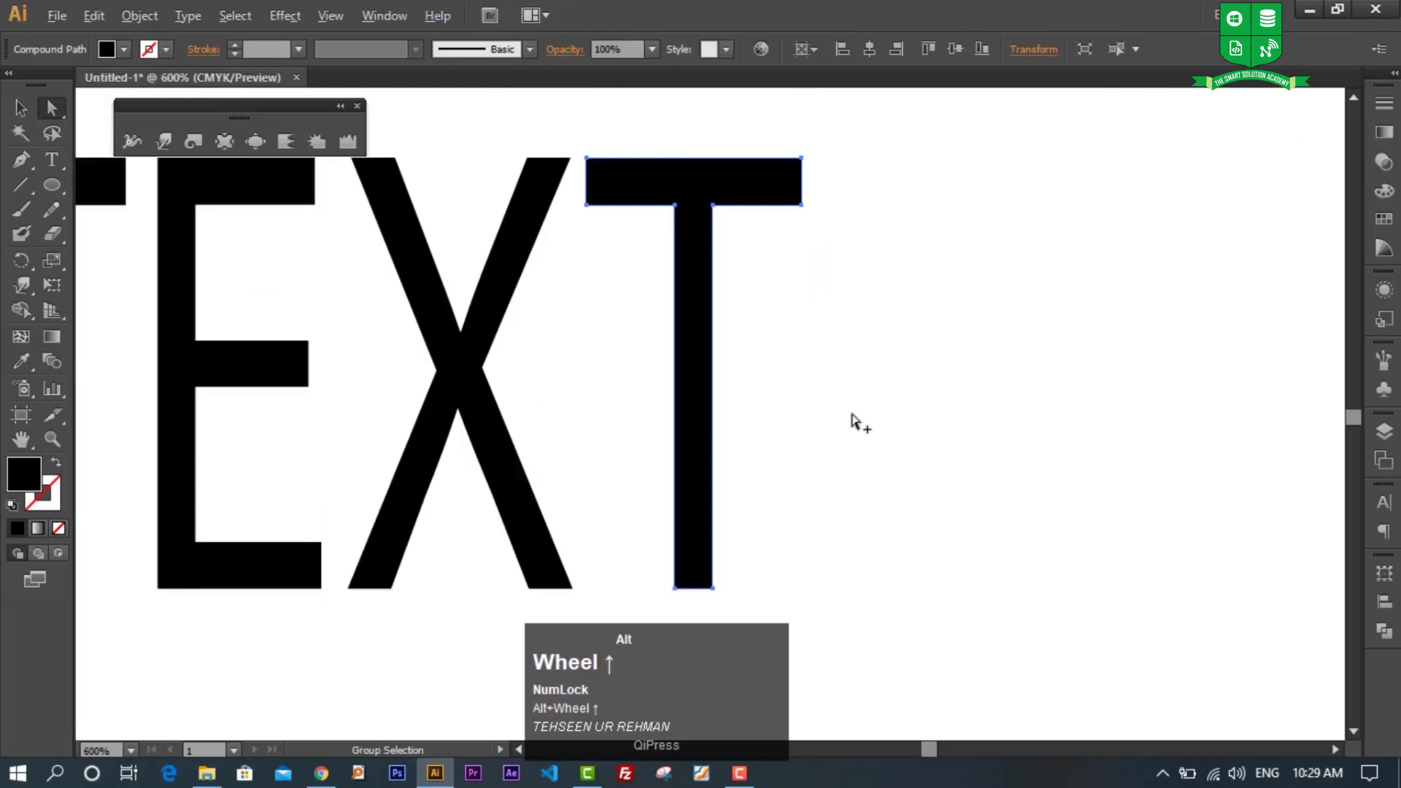
{"action": "left_click", "coordinate": [160, 139]}
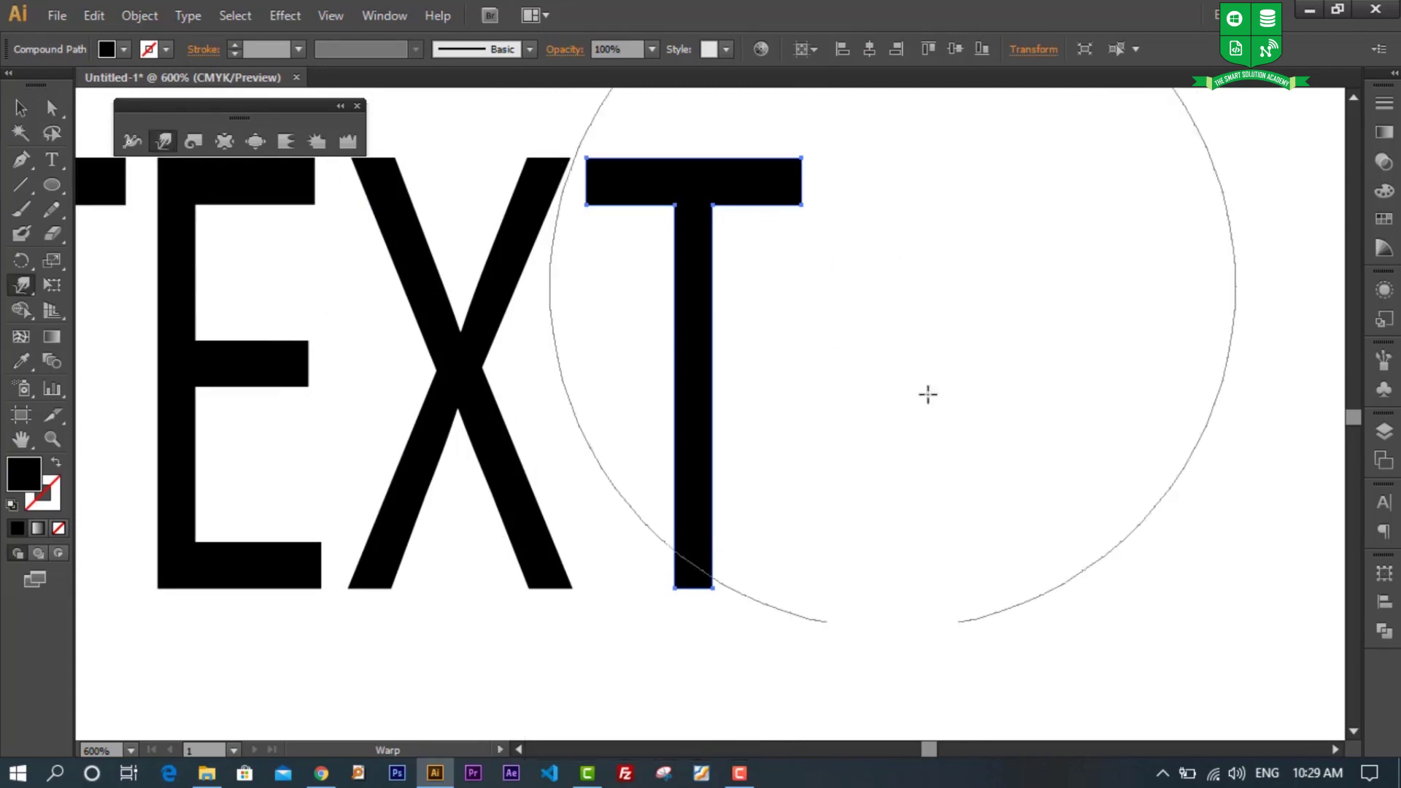
{"action": "key", "text": "alt"}
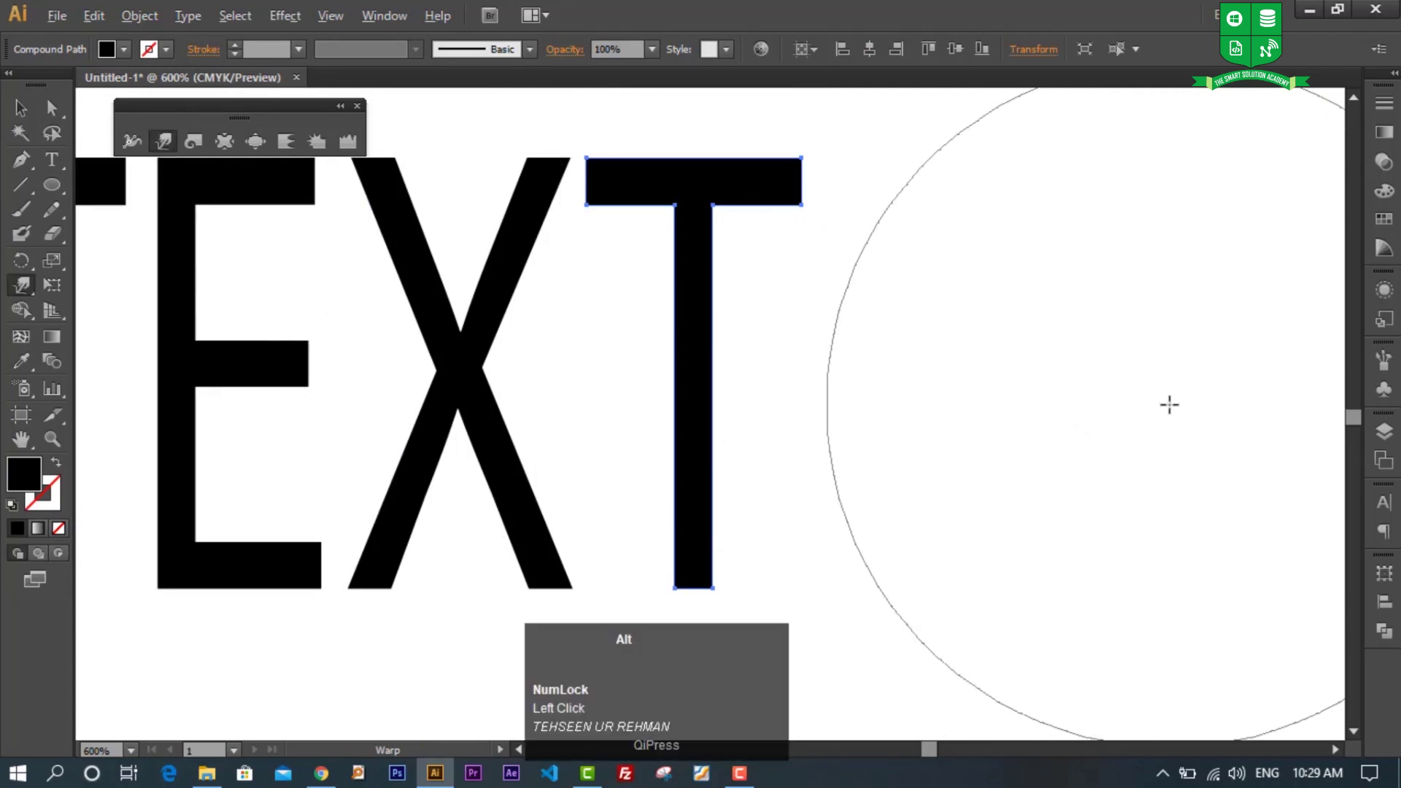
{"action": "mouse_move", "coordinate": [1169, 406]}
{"action": "left_mouse_down"}
{"action": "mouse_move", "coordinate": [766, 550]}
{"action": "mouse_move", "coordinate": [744, 588]}
{"action": "mouse_move", "coordinate": [426, 689]}
{"action": "left_mouse_up"}
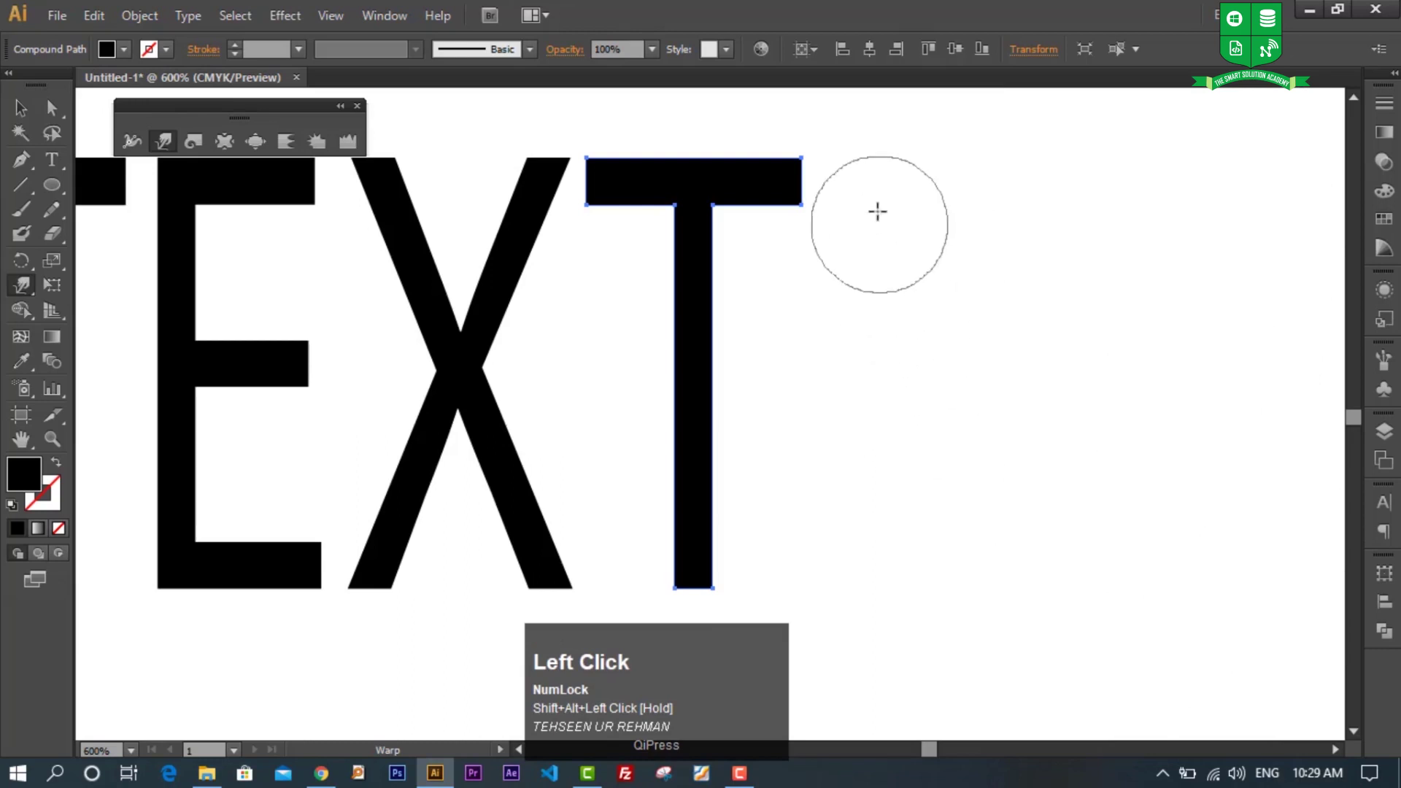
{"action": "mouse_move", "coordinate": [1063, 284]}
{"action": "left_mouse_down"}
{"action": "mouse_move", "coordinate": [1023, 297]}
{"action": "mouse_move", "coordinate": [994, 234]}
{"action": "left_mouse_up"}
{"action": "mouse_move", "coordinate": [782, 163]}
{"action": "left_mouse_down"}
{"action": "mouse_move", "coordinate": [801, 110]}
{"action": "mouse_move", "coordinate": [719, 198]}
{"action": "left_mouse_up"}
{"action": "mouse_move", "coordinate": [673, 585]}
{"action": "left_mouse_down"}
{"action": "mouse_move", "coordinate": [691, 604]}
{"action": "mouse_move", "coordinate": [807, 506]}
{"action": "mouse_move", "coordinate": [716, 397]}
{"action": "mouse_move", "coordinate": [784, 394]}
{"action": "mouse_move", "coordinate": [706, 344]}
{"action": "mouse_move", "coordinate": [654, 241]}
{"action": "mouse_move", "coordinate": [622, 275]}
{"action": "left_mouse_up"}
{"action": "left_click_drag", "start_coordinate": [666, 559], "coordinate": [606, 513]}
{"action": "mouse_move", "coordinate": [651, 178]}
{"action": "left_mouse_down"}
{"action": "mouse_move", "coordinate": [620, 163]}
{"action": "mouse_move", "coordinate": [623, 128]}
{"action": "left_mouse_up"}
Step: Select the letter X and warp its diagonal strokes into uneven, wavy shapes
{"action": "scroll", "coordinate": [966, 363], "scroll_direction": "down", "scroll_amount": 2, "text": "alt"}
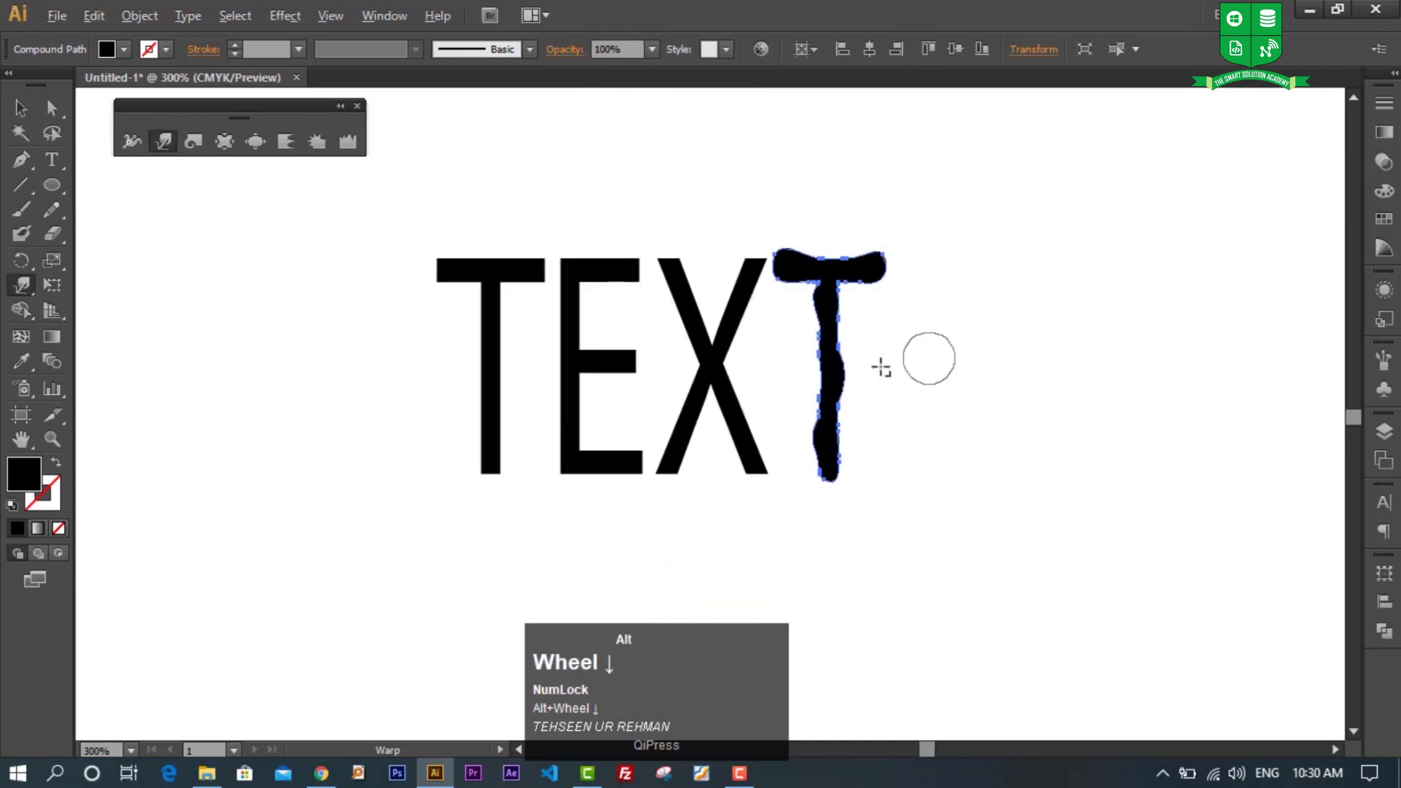
{"action": "mouse_move", "coordinate": [744, 348]}
{"action": "left_mouse_down"}
{"action": "mouse_move", "coordinate": [744, 313]}
{"action": "mouse_move", "coordinate": [781, 335]}
{"action": "mouse_move", "coordinate": [704, 391]}
{"action": "mouse_move", "coordinate": [791, 423]}
{"action": "mouse_move", "coordinate": [680, 445]}
{"action": "left_mouse_up"}
{"action": "key", "text": "ctrl"}
{"action": "left_click", "coordinate": [731, 322], "text": "ctrl"}
{"action": "mouse_move", "coordinate": [663, 394]}
{"action": "left_mouse_down"}
{"action": "mouse_move", "coordinate": [715, 253]}
{"action": "mouse_move", "coordinate": [664, 345]}
{"action": "left_mouse_up"}
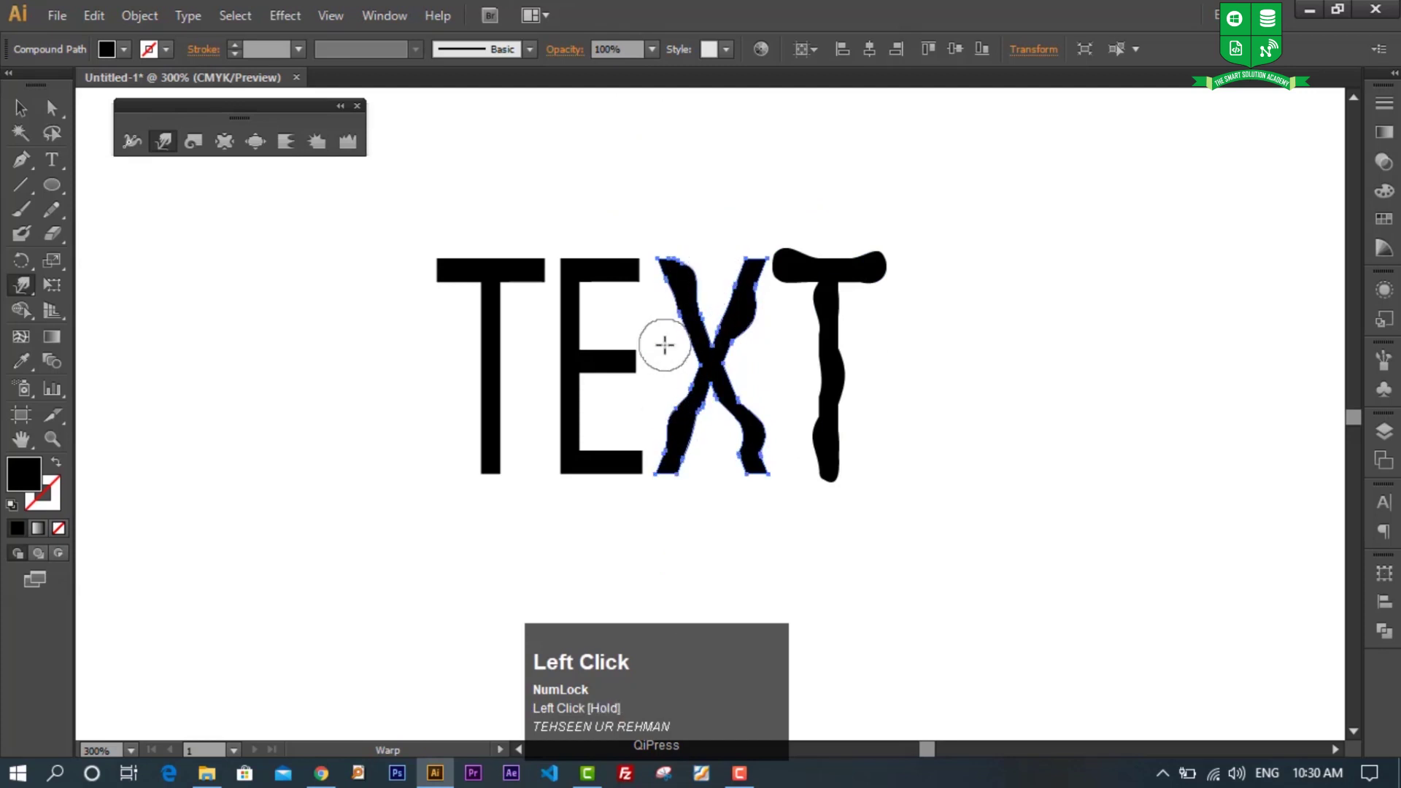
Step: Select the letter E and warp the ends of its three horizontal arms upward
{"action": "left_click", "coordinate": [584, 335], "text": "ctrl"}
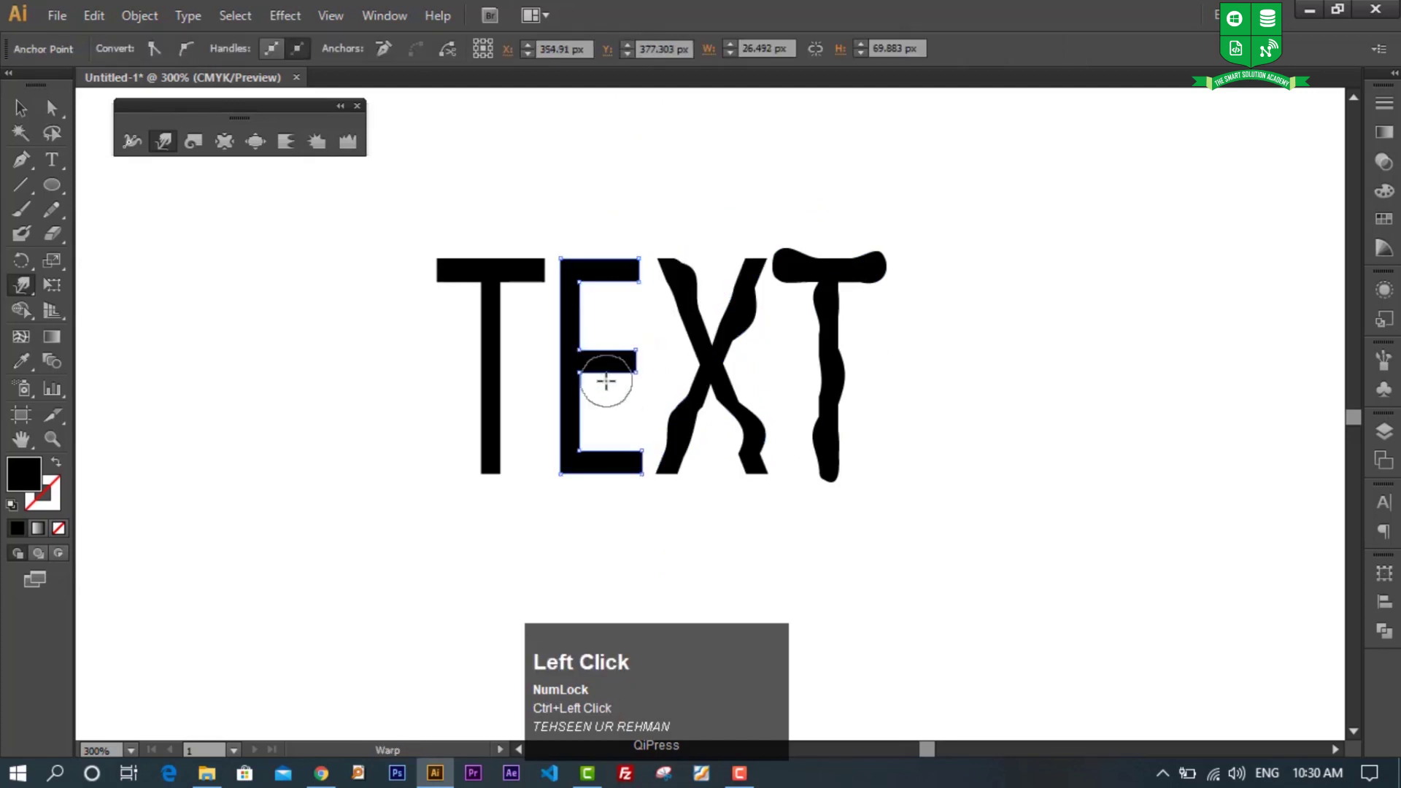
{"action": "left_click_drag", "start_coordinate": [616, 332], "coordinate": [611, 354]}
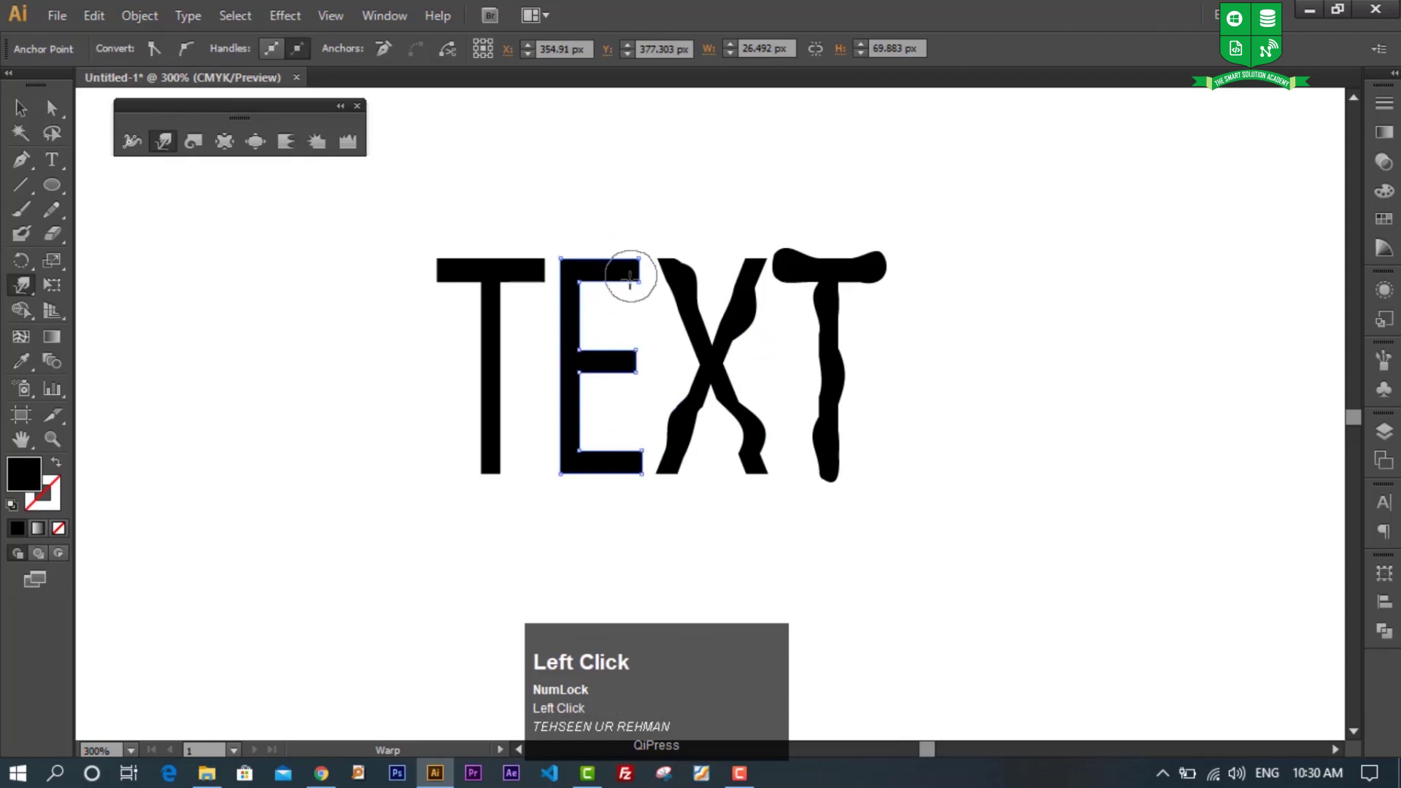
{"action": "scroll", "coordinate": [573, 305], "scroll_direction": "up", "scroll_amount": 2}
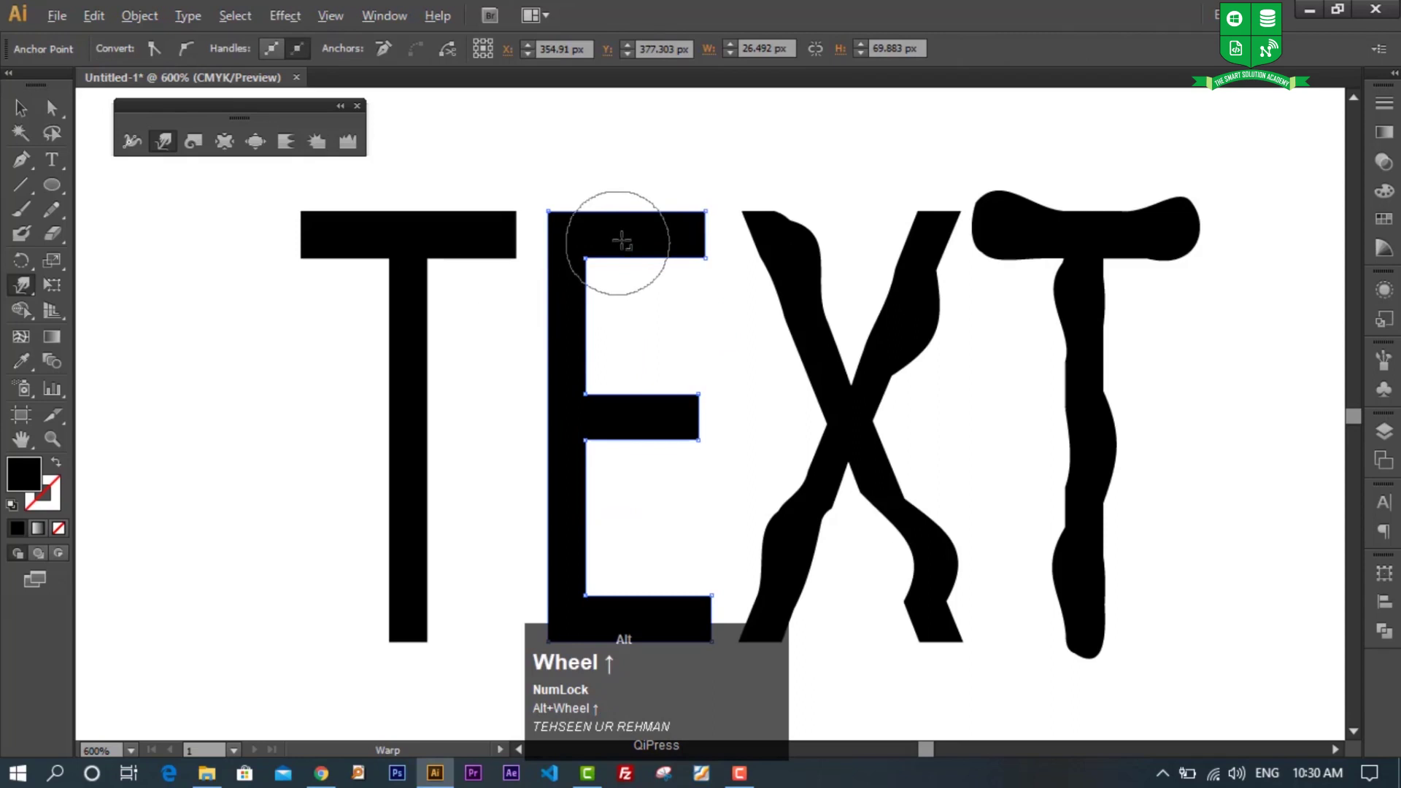
{"action": "mouse_move", "coordinate": [675, 242]}
{"action": "left_mouse_down"}
{"action": "mouse_move", "coordinate": [712, 274]}
{"action": "mouse_move", "coordinate": [656, 230]}
{"action": "mouse_move", "coordinate": [656, 193]}
{"action": "left_mouse_up"}
{"action": "key", "text": "ctrl"}
{"action": "left_click_drag", "start_coordinate": [663, 416], "coordinate": [668, 372]}
{"action": "left_click_drag", "start_coordinate": [679, 618], "coordinate": [676, 572]}
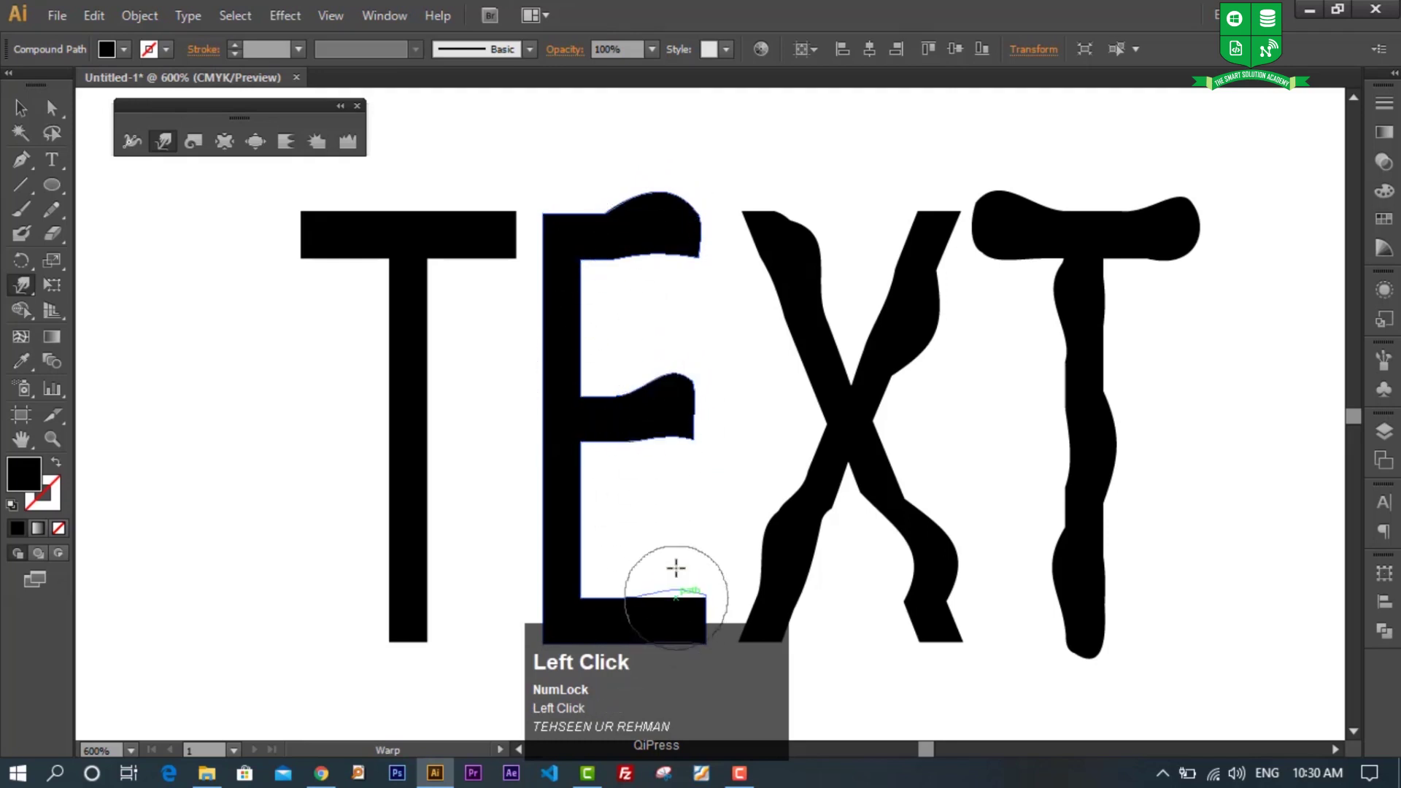
{"action": "scroll", "coordinate": [633, 398], "scroll_direction": "down", "scroll_amount": 2}
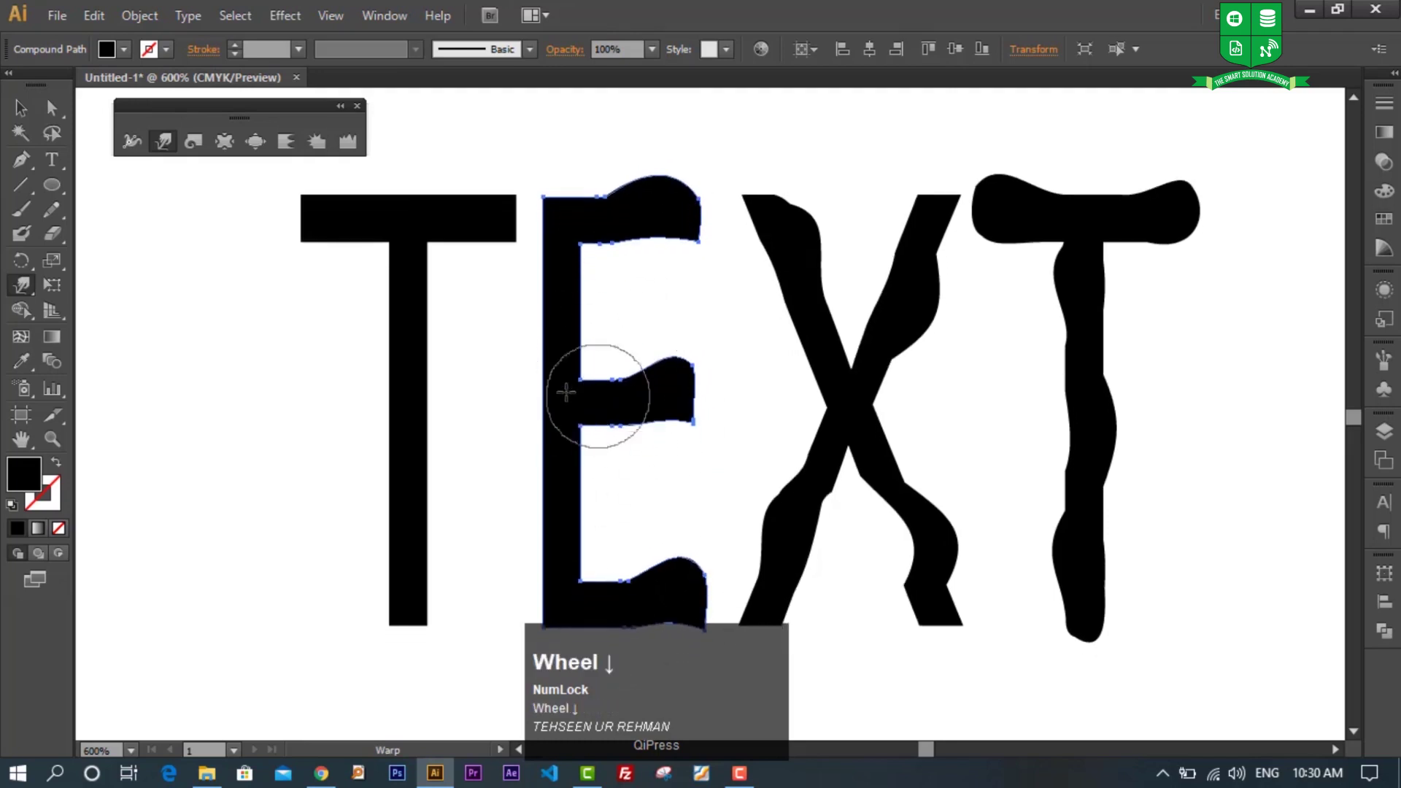
Step: Select the first T and warp its crossbar ends down and up and its stem's foot to the left
{"action": "left_click", "coordinate": [323, 232], "text": "ctrl"}
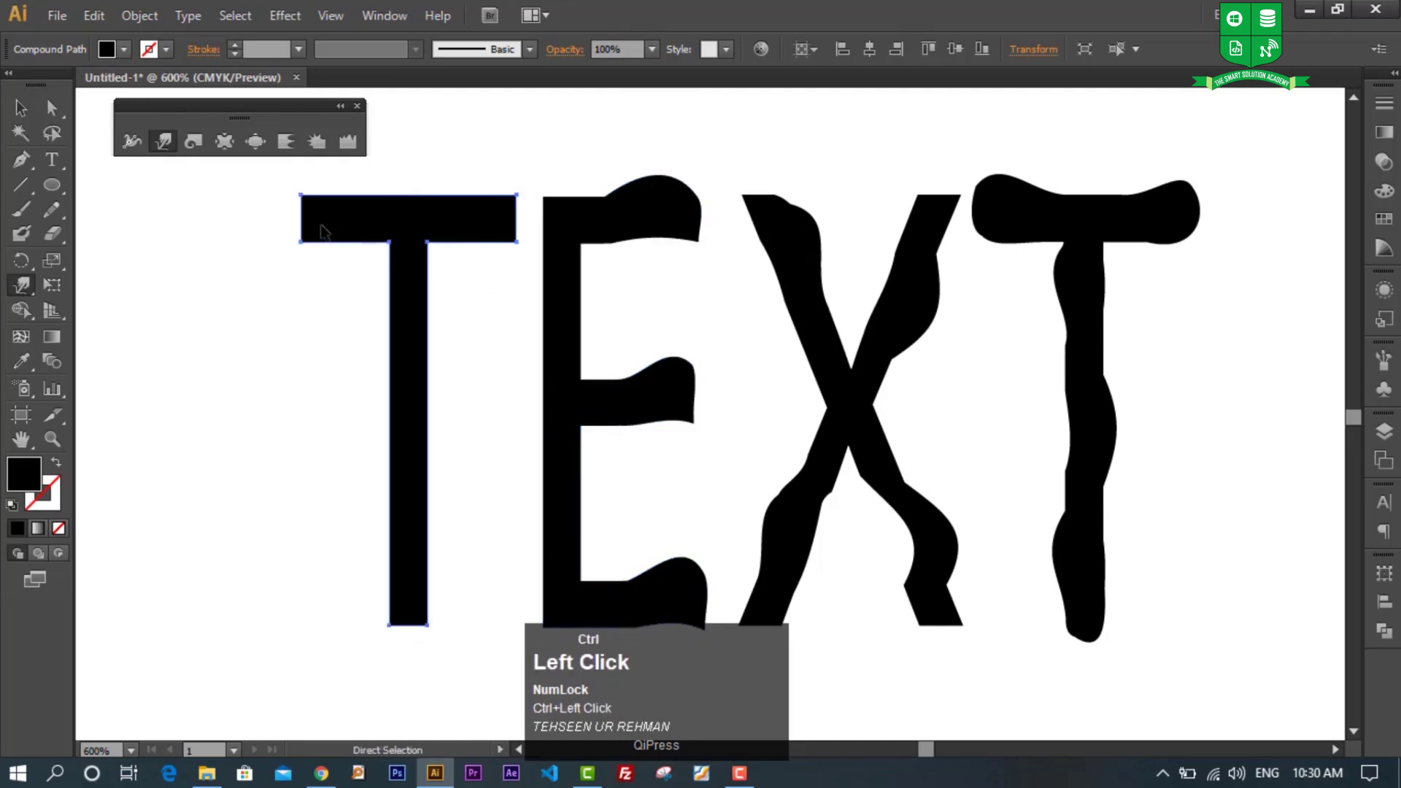
{"action": "mouse_move", "coordinate": [338, 218]}
{"action": "left_mouse_down"}
{"action": "mouse_move", "coordinate": [228, 284]}
{"action": "mouse_move", "coordinate": [466, 254]}
{"action": "mouse_move", "coordinate": [519, 163]}
{"action": "left_mouse_up"}
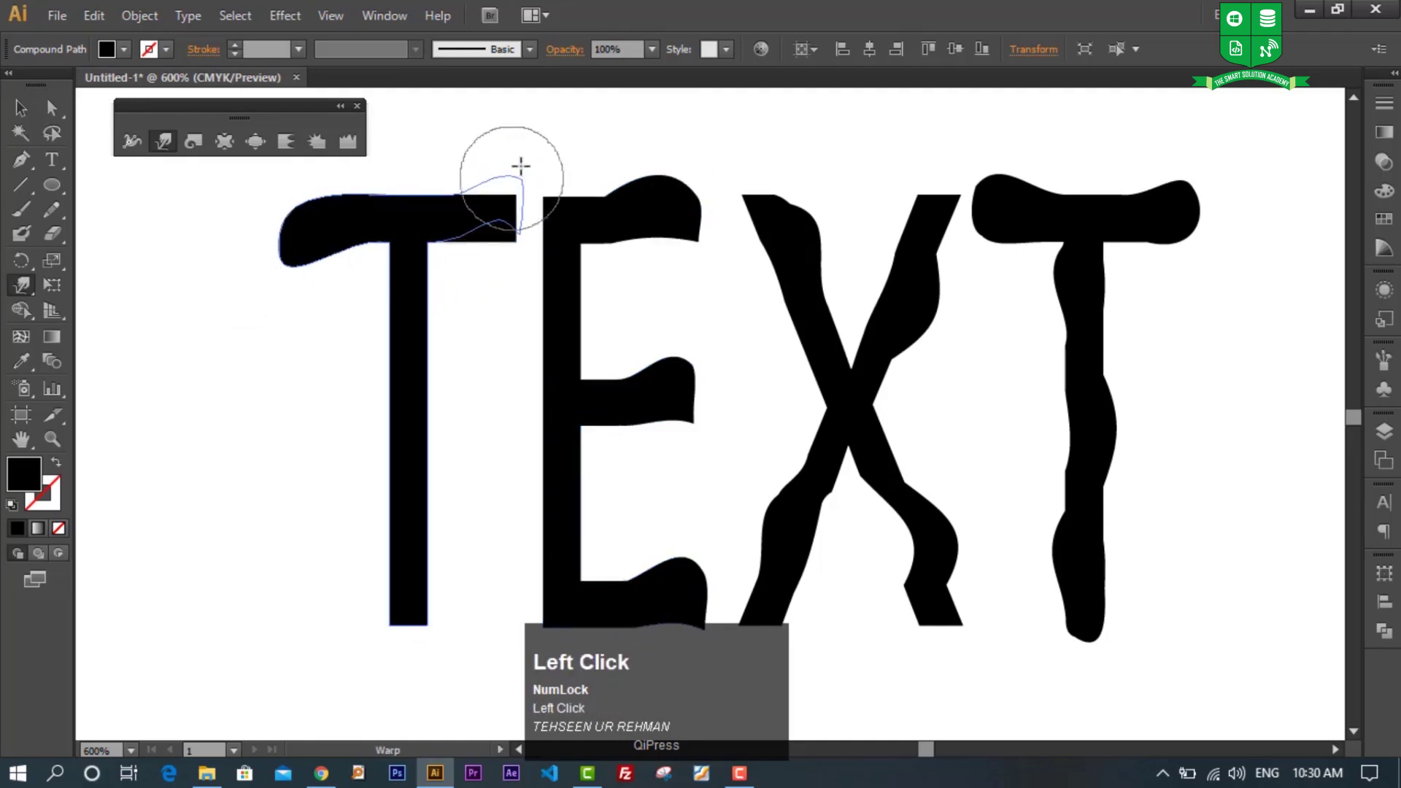
{"action": "mouse_move", "coordinate": [404, 584]}
{"action": "left_mouse_down"}
{"action": "mouse_move", "coordinate": [300, 640]}
{"action": "mouse_move", "coordinate": [269, 595]}
{"action": "left_mouse_up"}
{"action": "scroll", "coordinate": [328, 581], "scroll_direction": "down", "scroll_amount": 1}
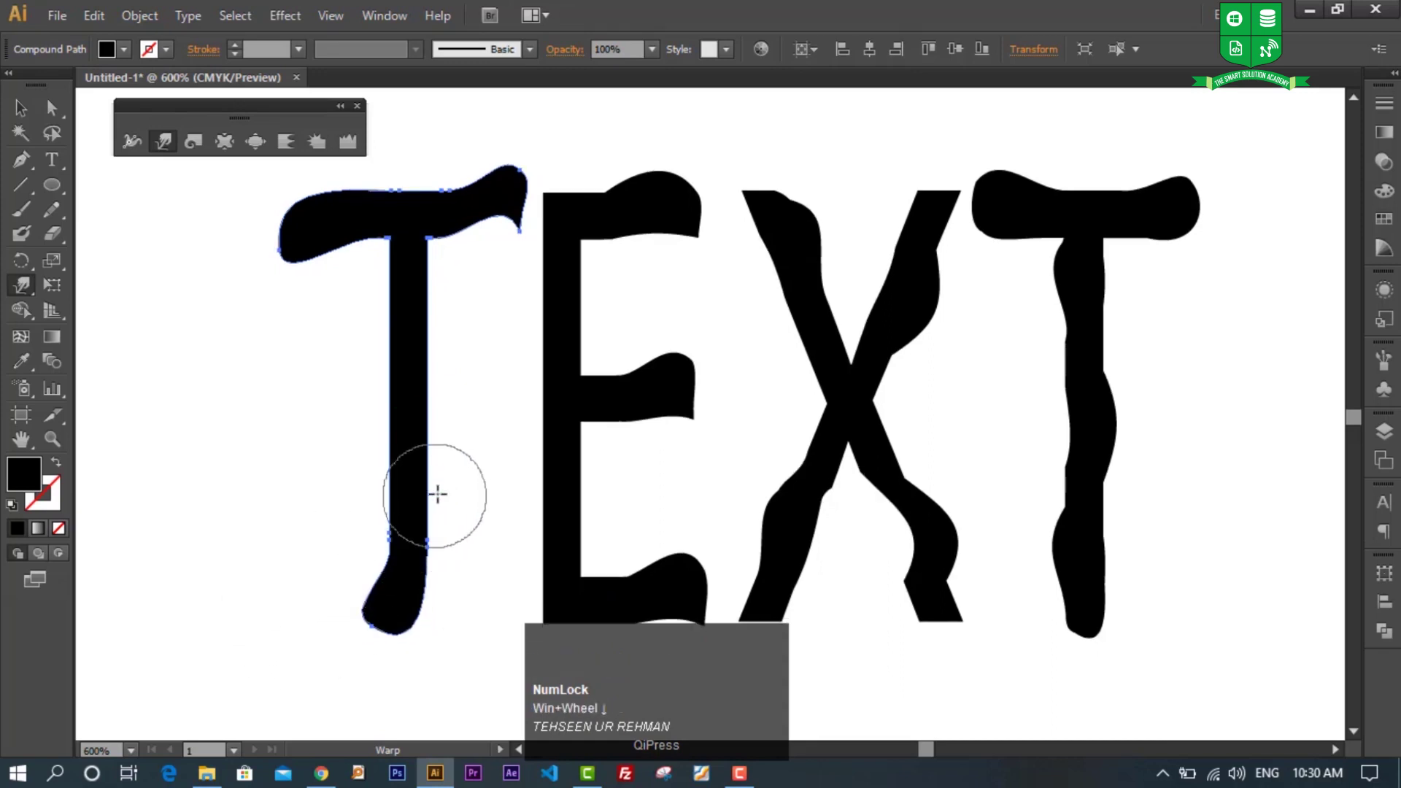
{"action": "scroll", "coordinate": [462, 478], "scroll_direction": "down", "scroll_amount": 1}
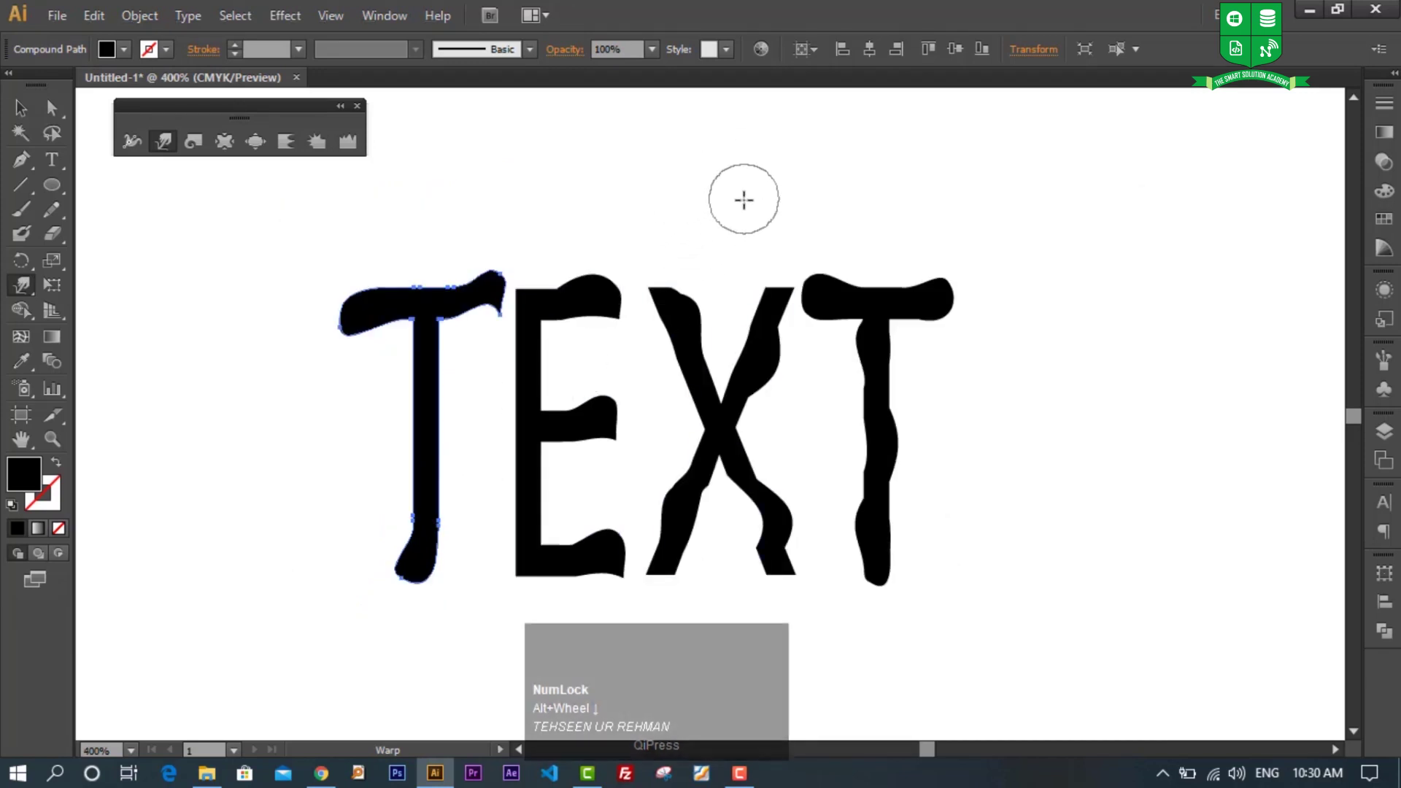
Step: Select all the warped shapes, lines and letters on the artboard and delete them
{"action": "left_click", "coordinate": [20, 110]}
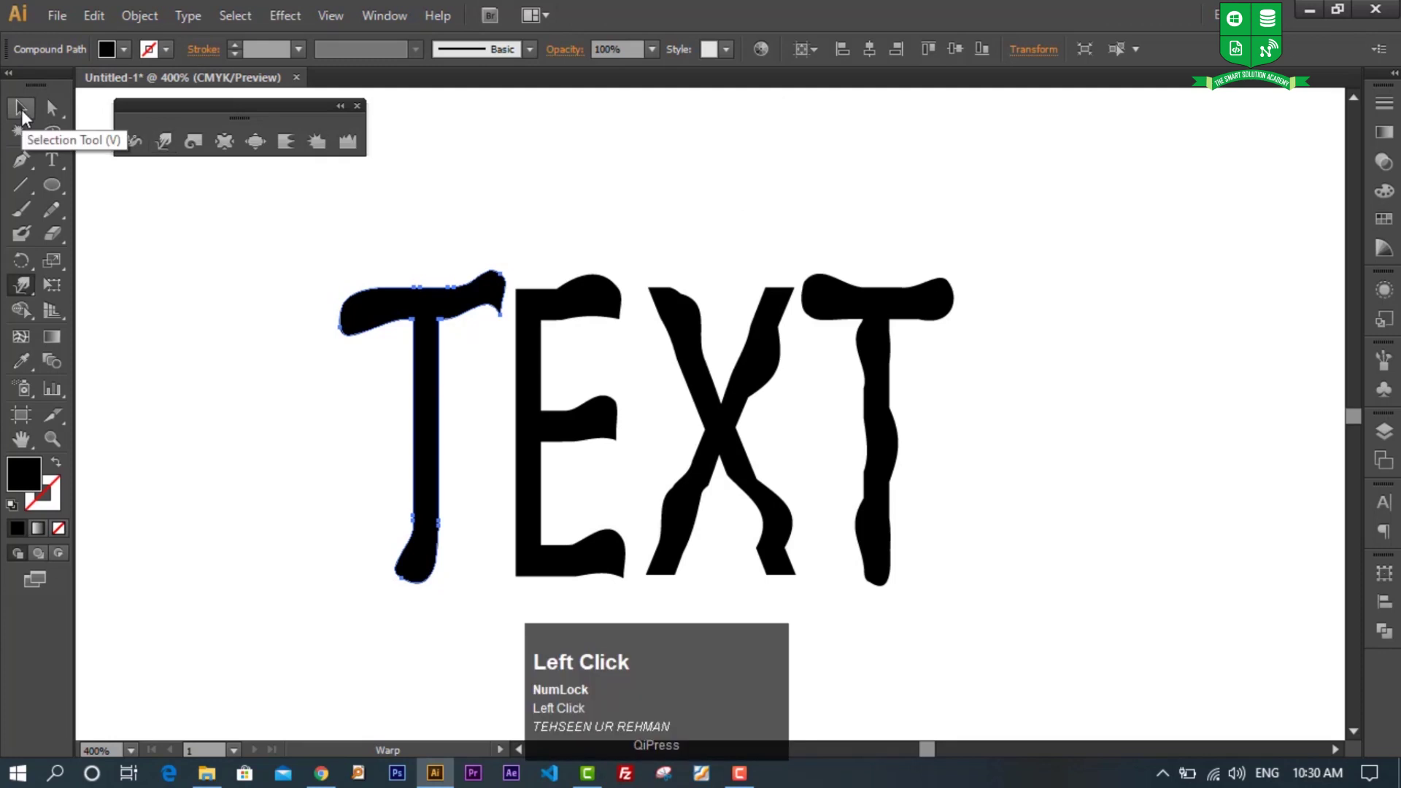
{"action": "left_click", "coordinate": [273, 275]}
{"action": "left_click_drag", "start_coordinate": [270, 263], "coordinate": [1000, 623]}
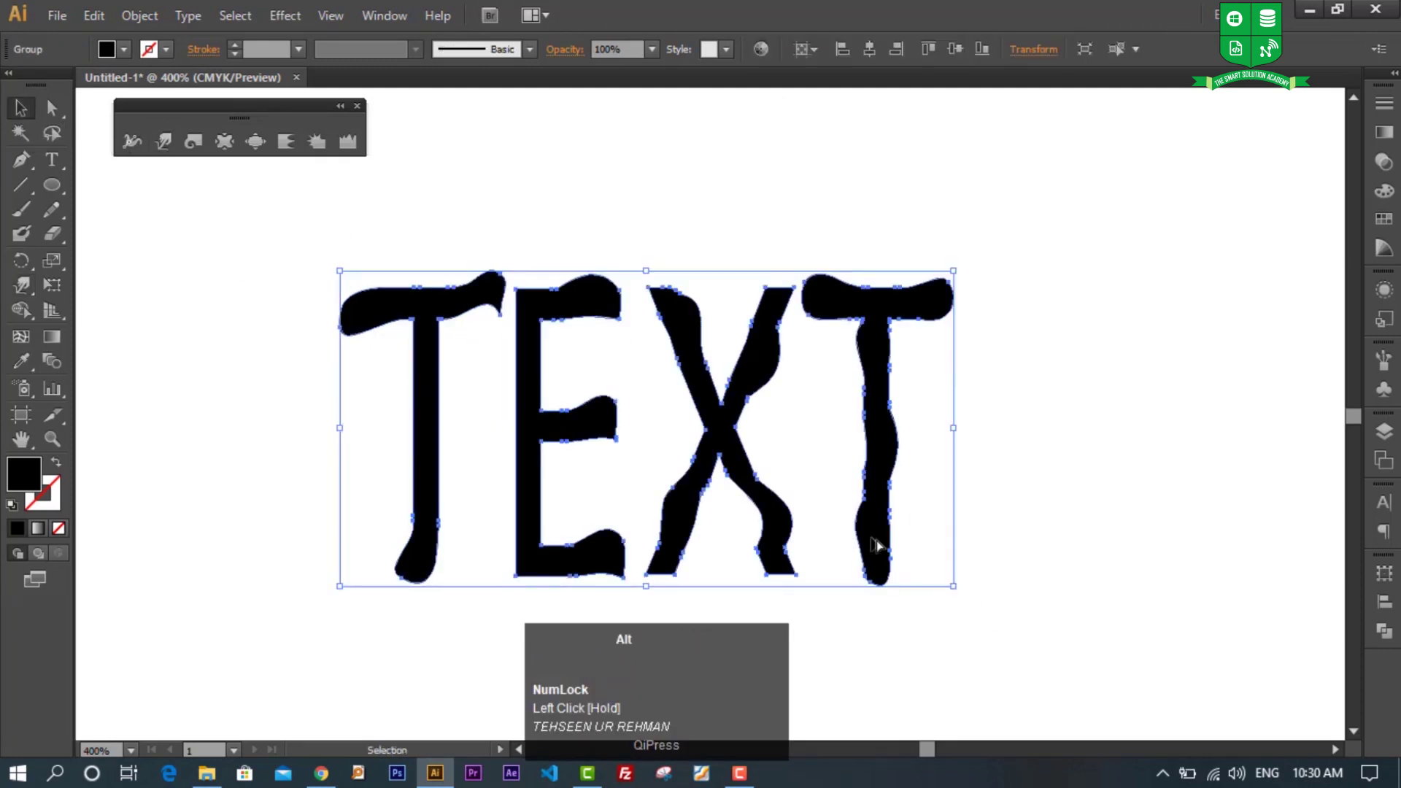
{"action": "scroll", "coordinate": [876, 543], "scroll_direction": "down", "scroll_amount": 5, "text": "alt"}
{"action": "left_click_drag", "start_coordinate": [612, 288], "coordinate": [1087, 622]}
{"action": "key", "text": "Delete"}
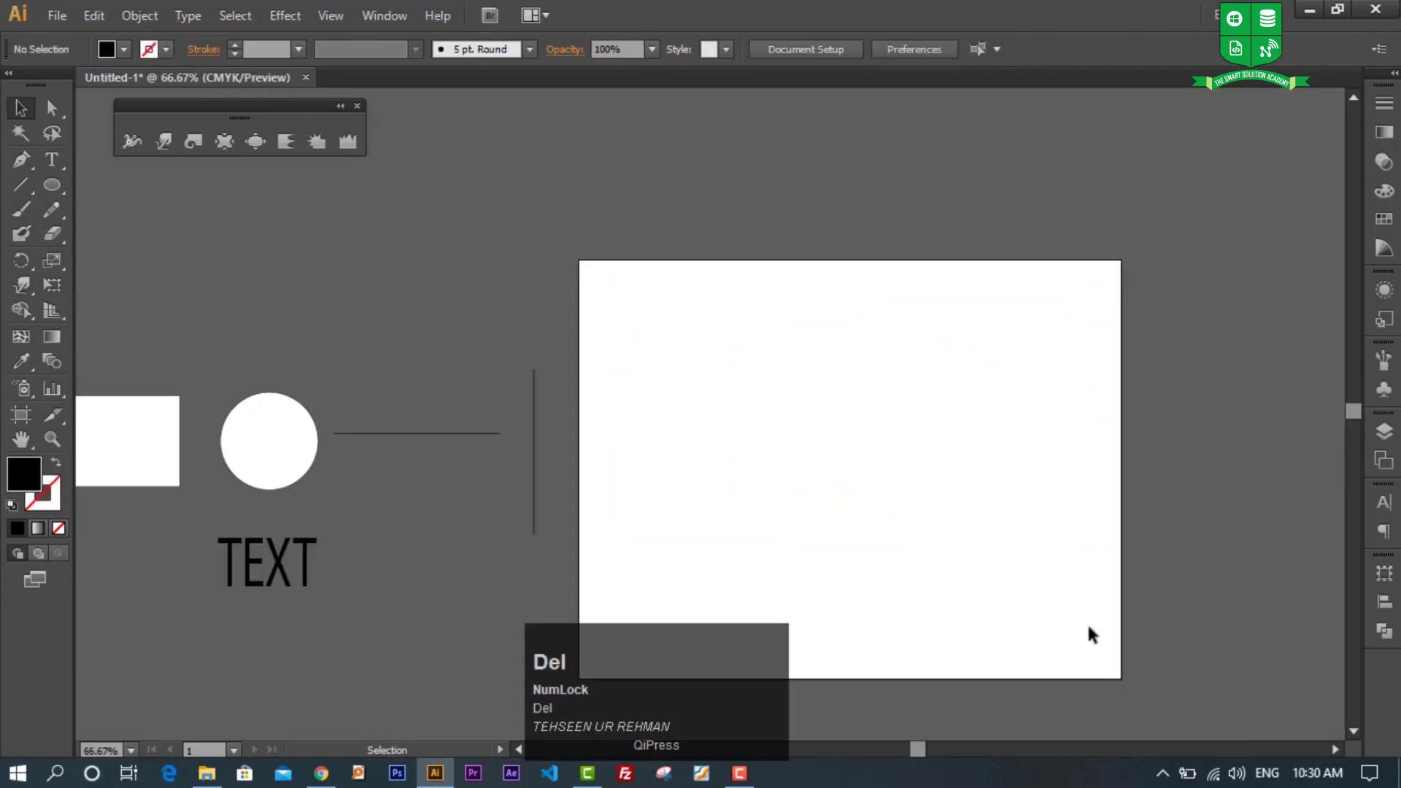
Step: Copy the original rectangle, circle, two lines and TEXT from the pasteboard onto the empty artboard
{"action": "left_click", "coordinate": [220, 475]}
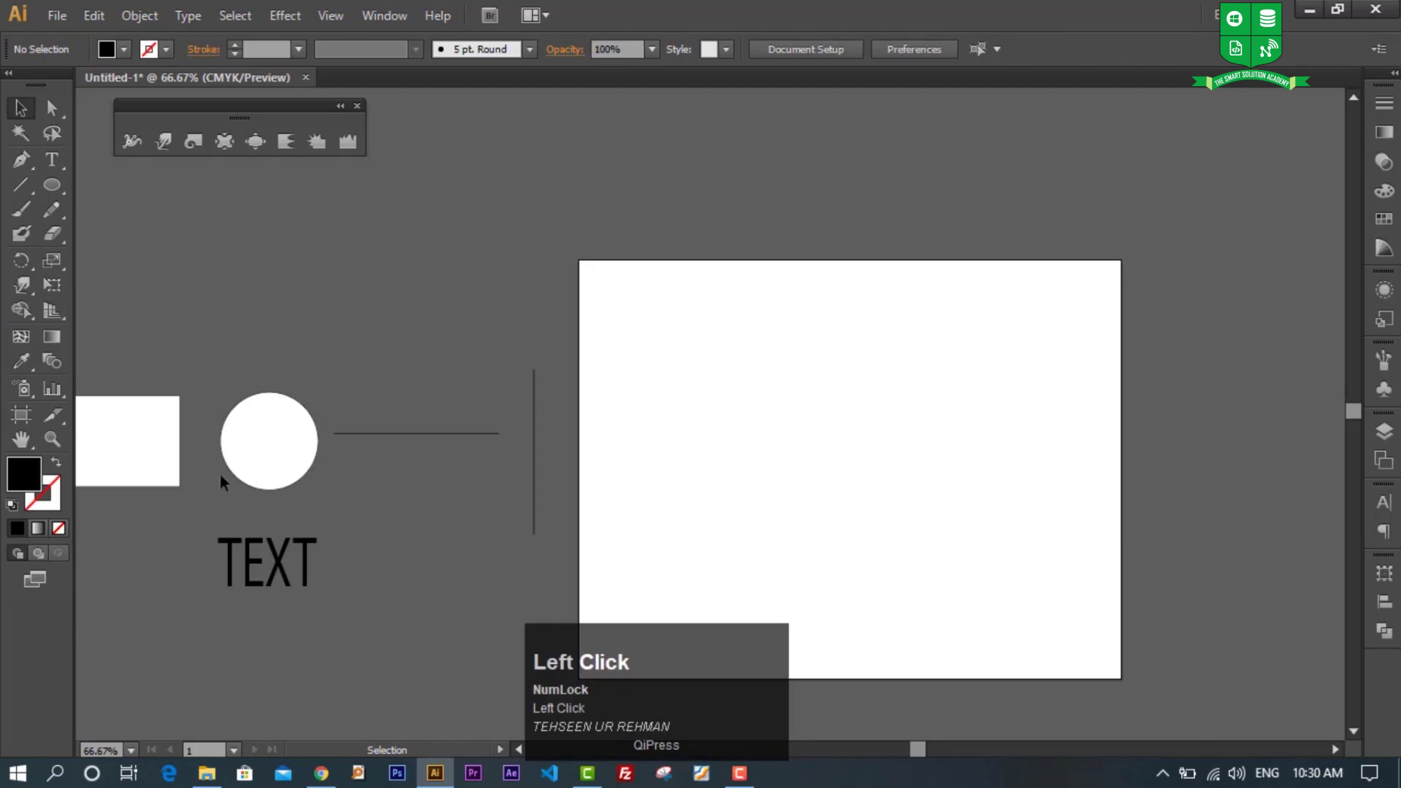
{"action": "left_click_drag", "start_coordinate": [574, 608], "coordinate": [547, 599]}
{"action": "left_click_drag", "start_coordinate": [155, 435], "coordinate": [690, 385]}
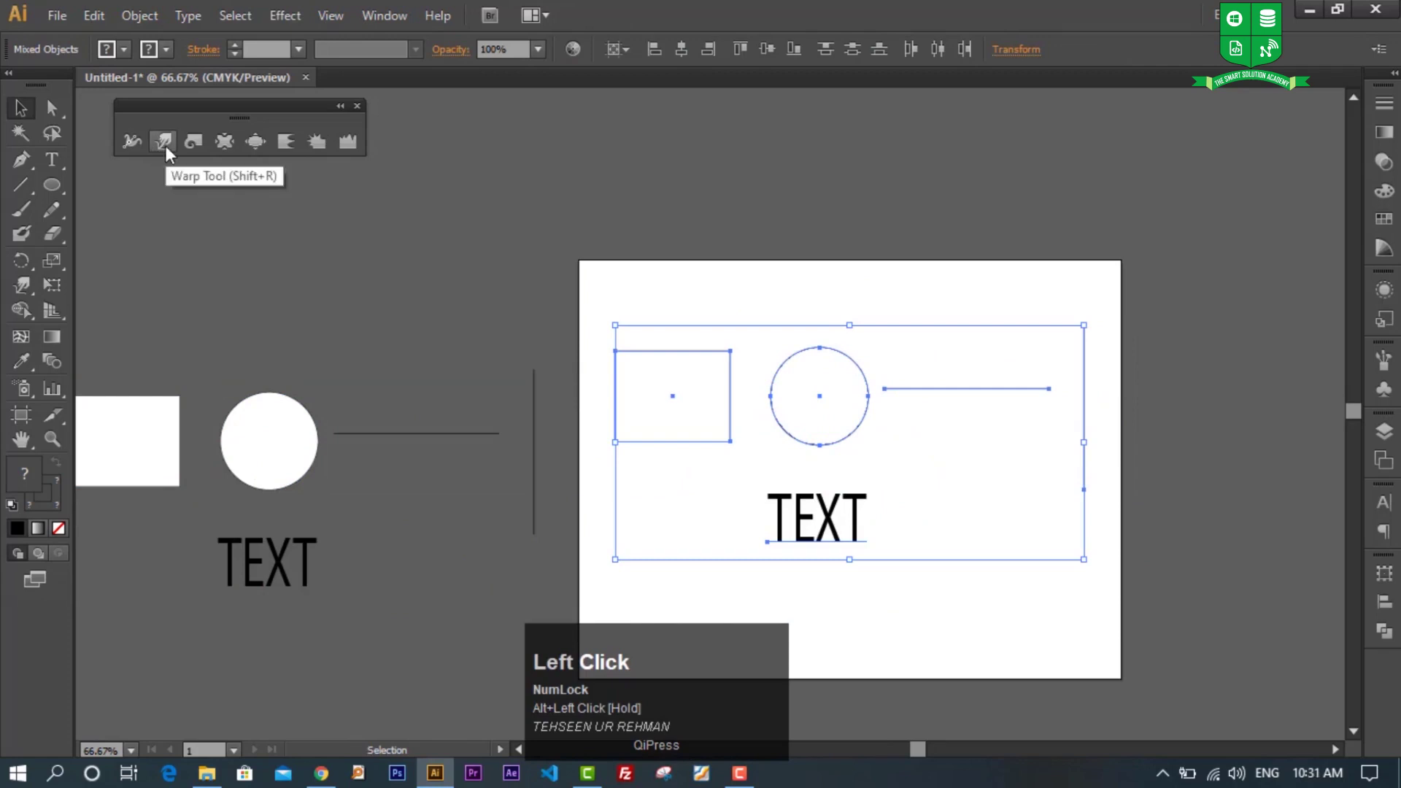
Step: Select the rectangle copy, enlarge the Twirl brush, and twirl its upper-left corner into a multi-turn spiral
{"action": "key", "text": "alt"}
{"action": "scroll", "coordinate": [893, 334], "scroll_direction": "up", "scroll_amount": 1}
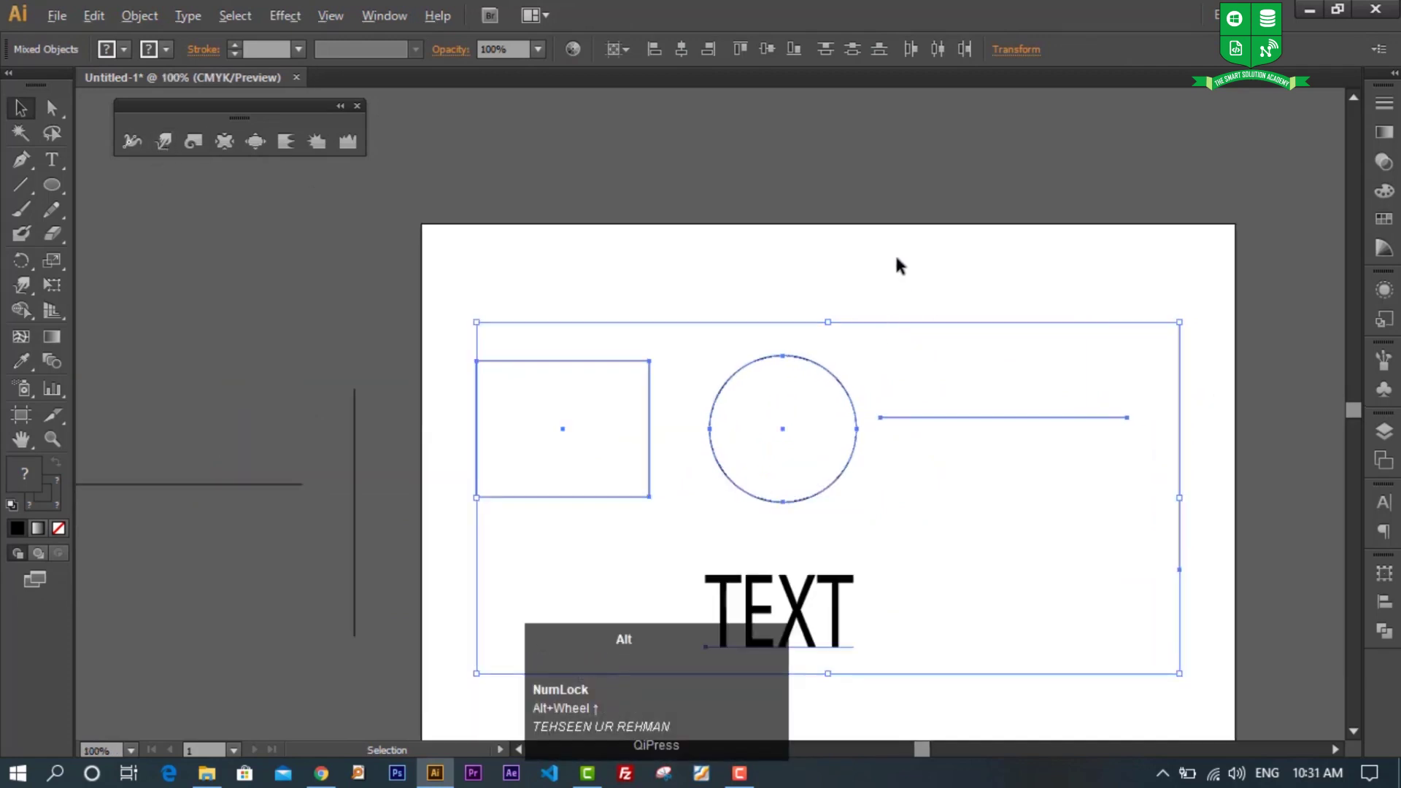
{"action": "scroll", "coordinate": [891, 262], "scroll_direction": "up", "scroll_amount": 1}
{"action": "key", "text": "space"}
{"action": "left_click_drag", "start_coordinate": [882, 282], "coordinate": [826, 131]}
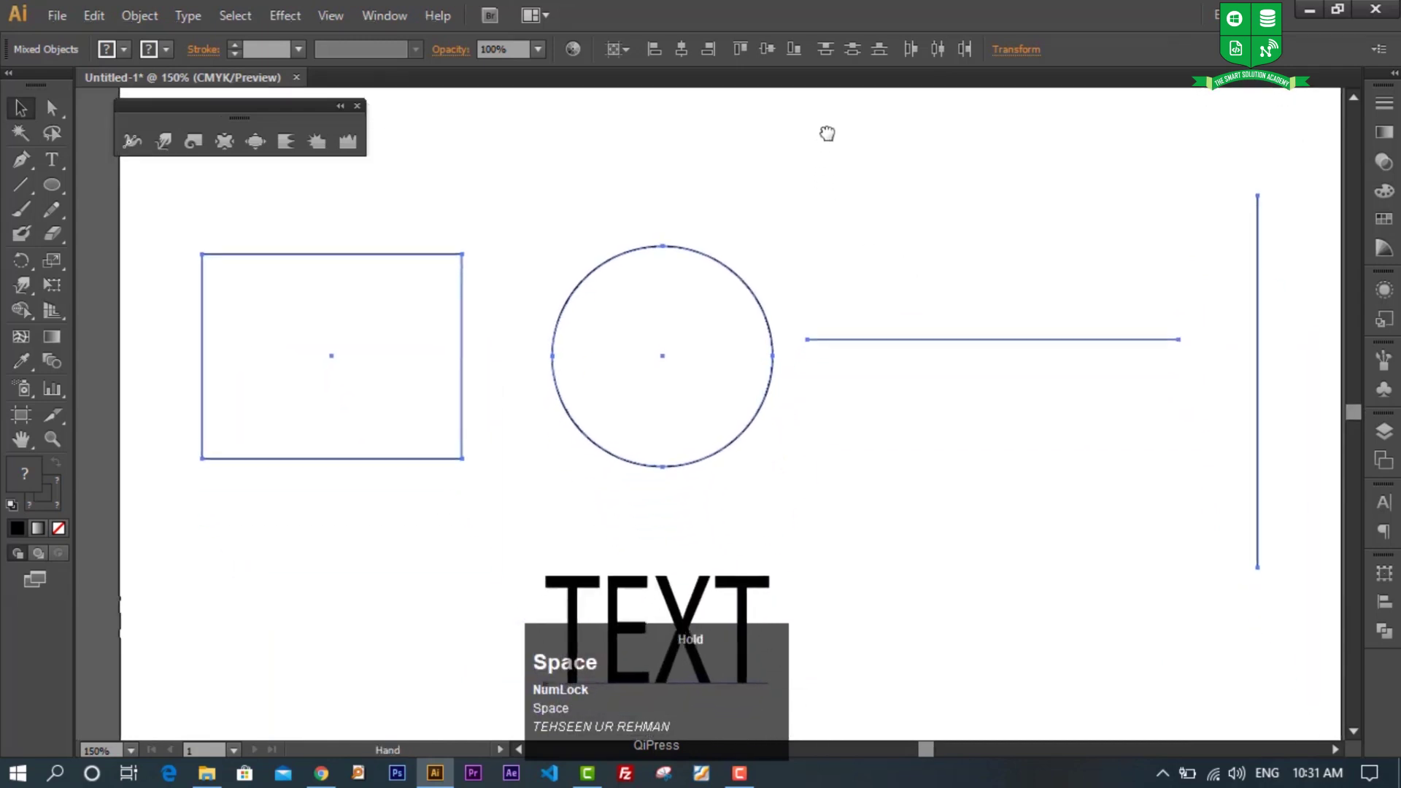
{"action": "left_click", "coordinate": [191, 498]}
{"action": "left_click", "coordinate": [217, 454]}
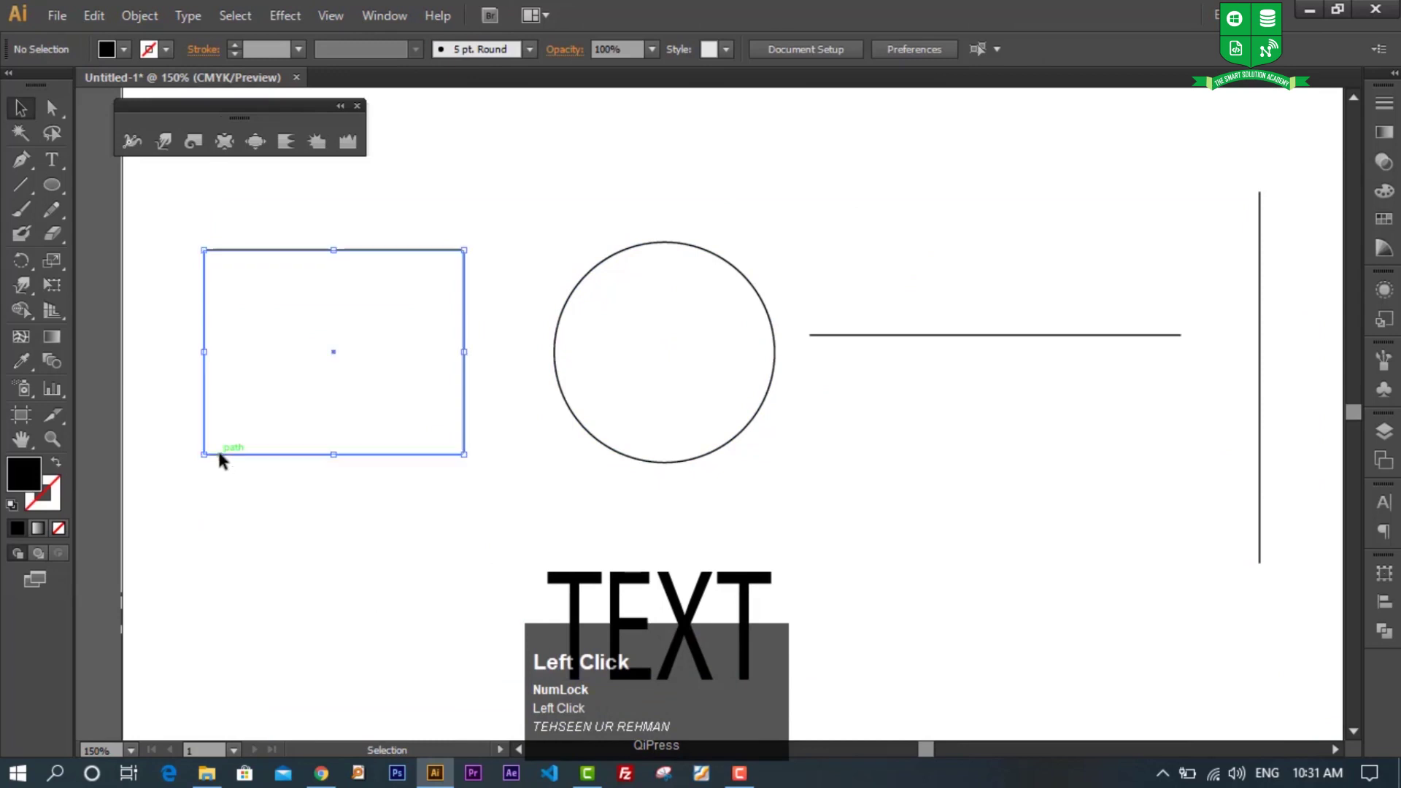
{"action": "left_click", "coordinate": [190, 144]}
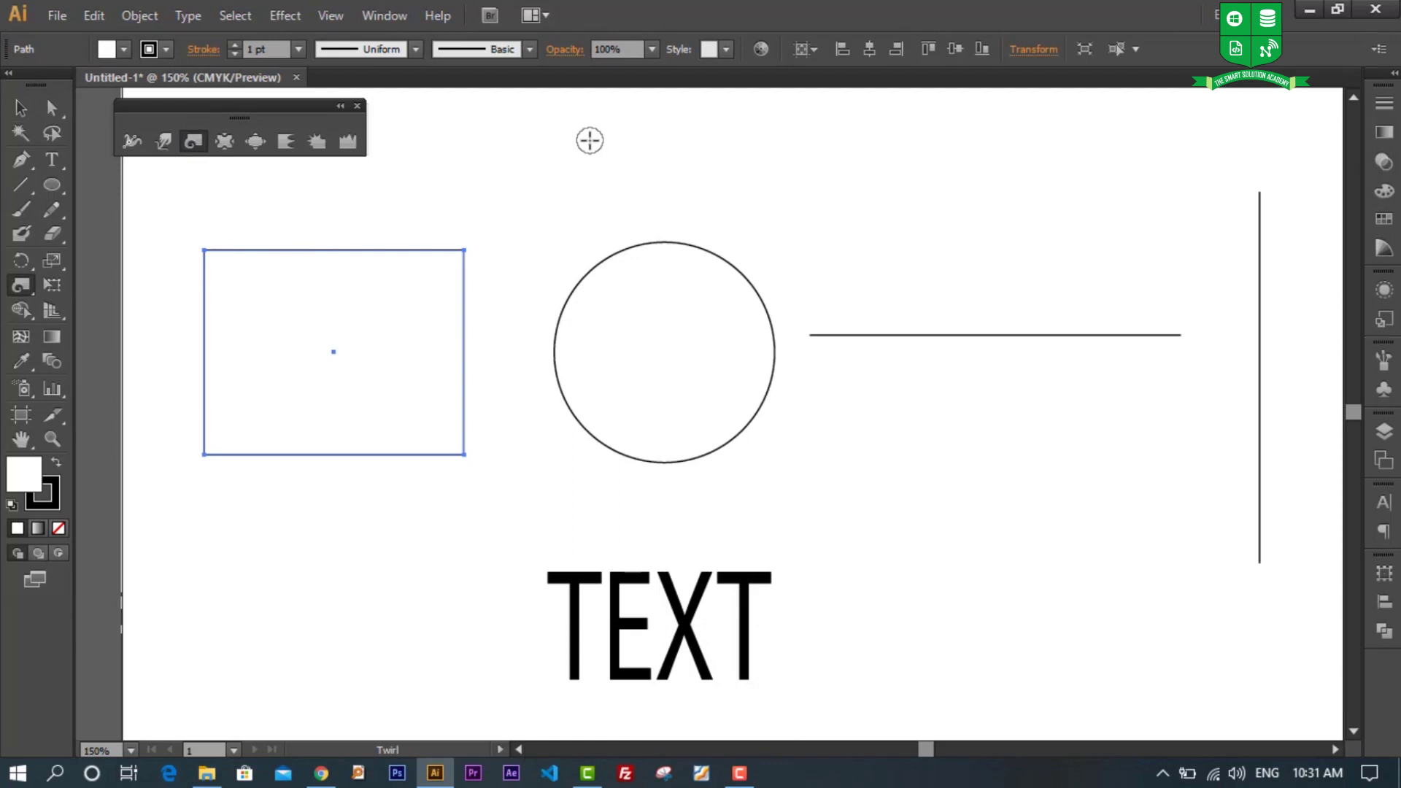
{"action": "key", "text": "alt"}
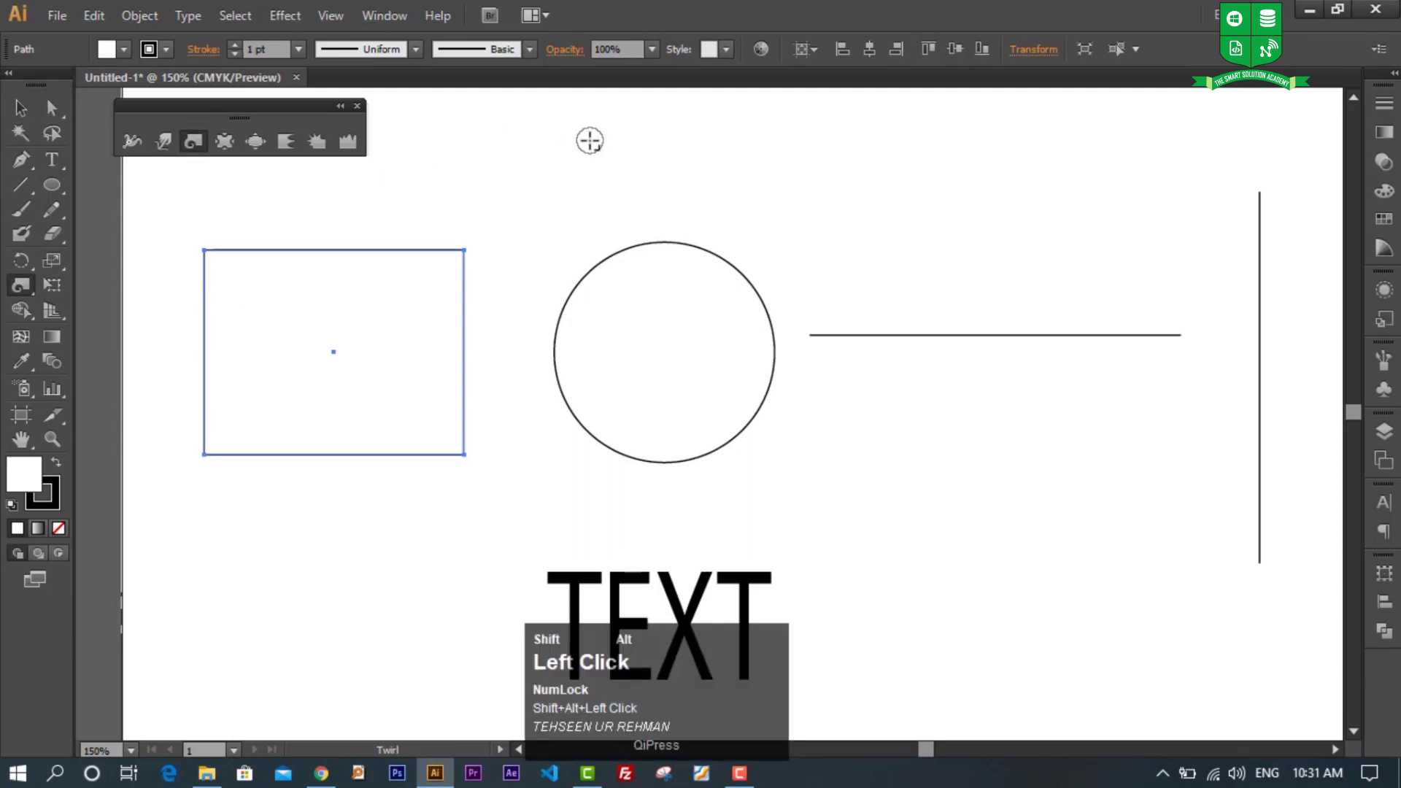
{"action": "left_click_drag", "start_coordinate": [646, 124], "coordinate": [657, 125]}
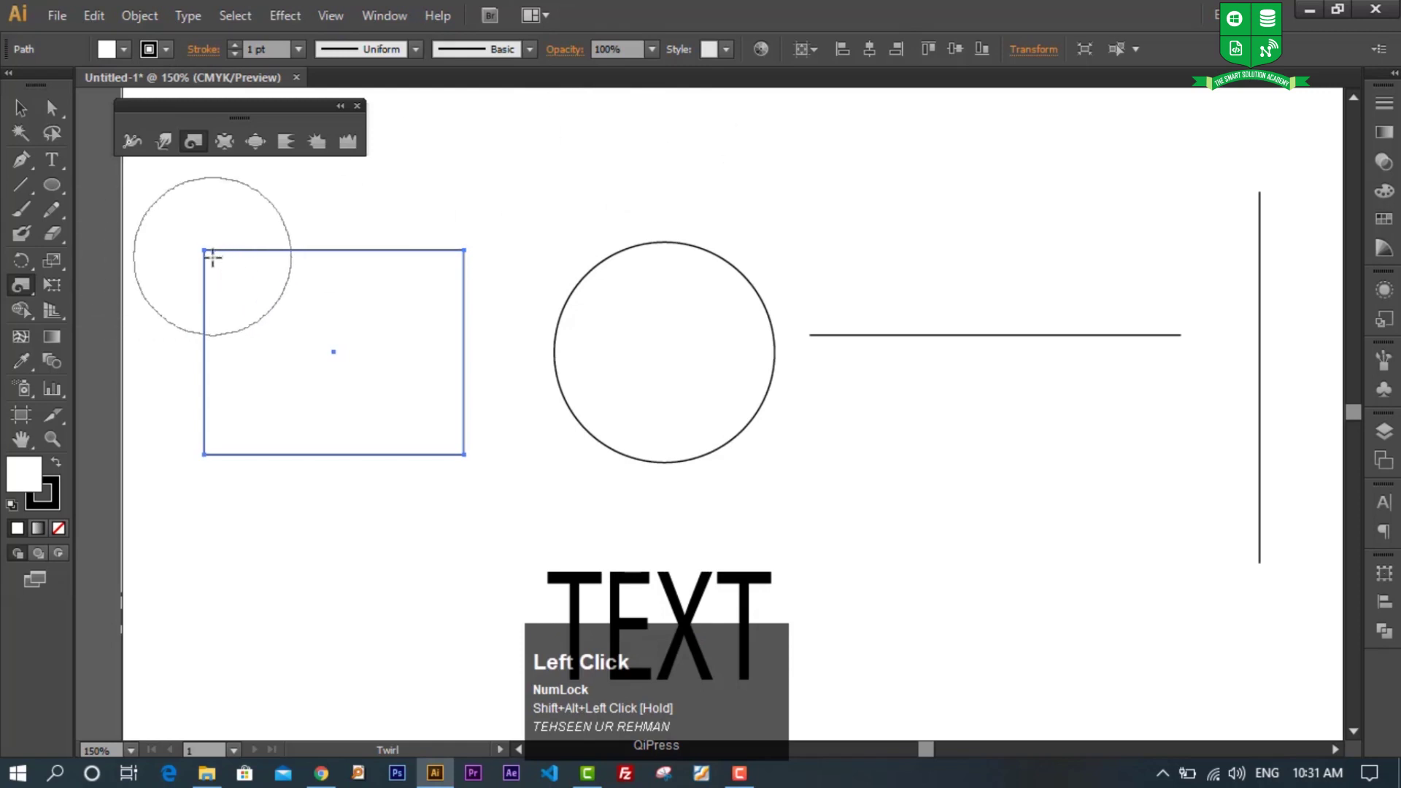
{"action": "left_click_drag", "start_coordinate": [212, 256], "coordinate": [192, 269]}
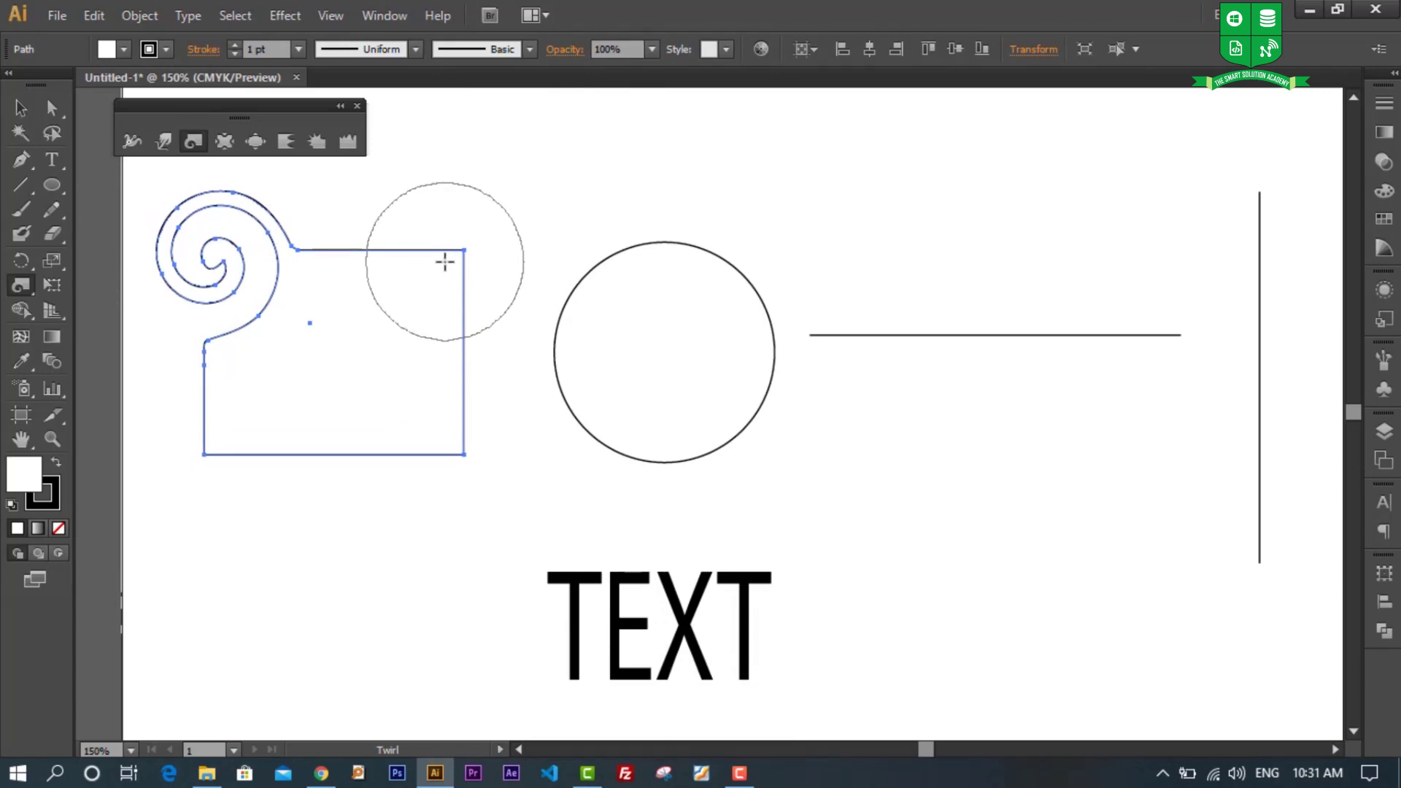
Step: Shrink the Twirl brush and twirl the rectangle's upper-right and lower-right corners into smaller curls
{"action": "mouse_move", "coordinate": [600, 158]}
{"action": "left_mouse_down"}
{"action": "mouse_move", "coordinate": [613, 156]}
{"action": "mouse_move", "coordinate": [581, 178]}
{"action": "left_mouse_up"}
{"action": "left_click_drag", "start_coordinate": [466, 250], "coordinate": [445, 267]}
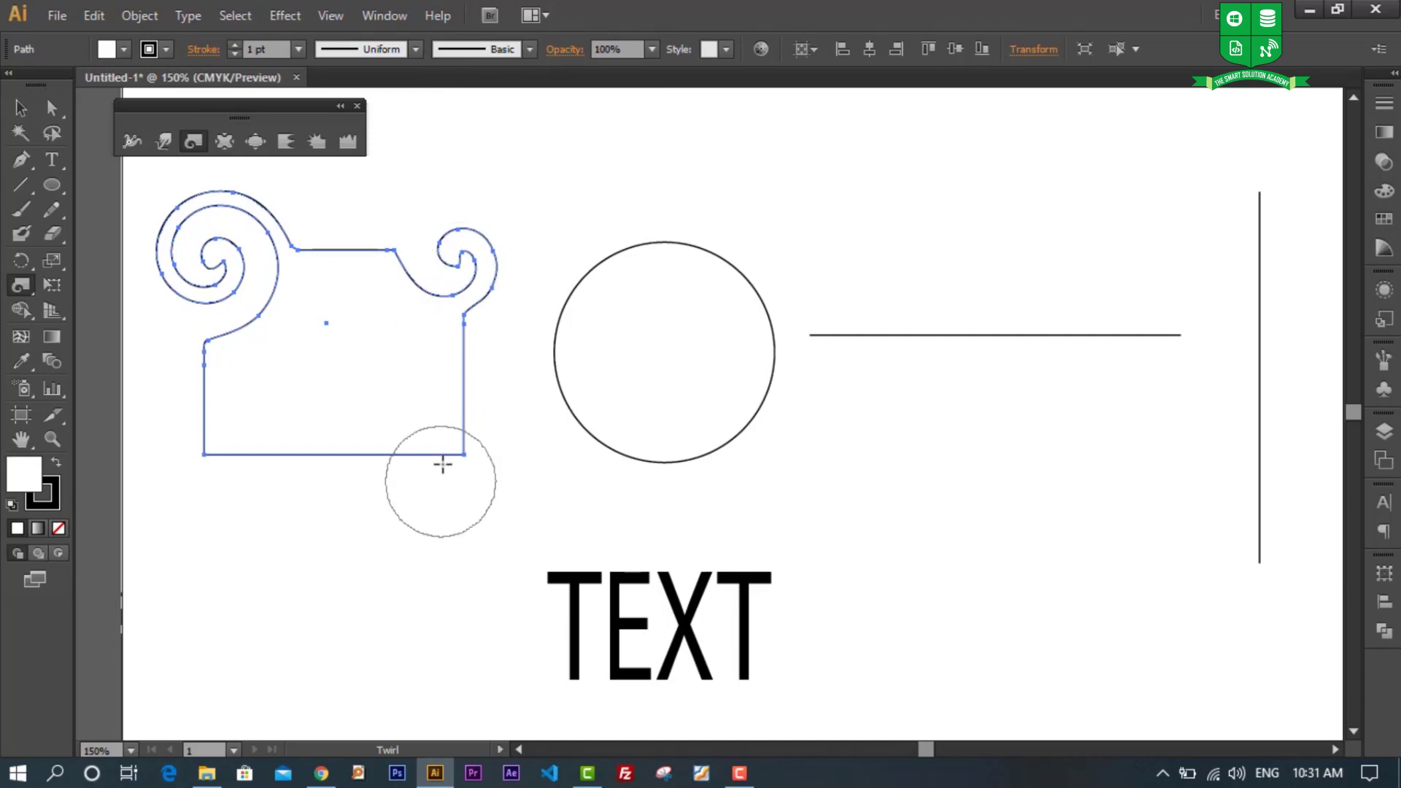
{"action": "left_click_drag", "start_coordinate": [452, 449], "coordinate": [429, 458]}
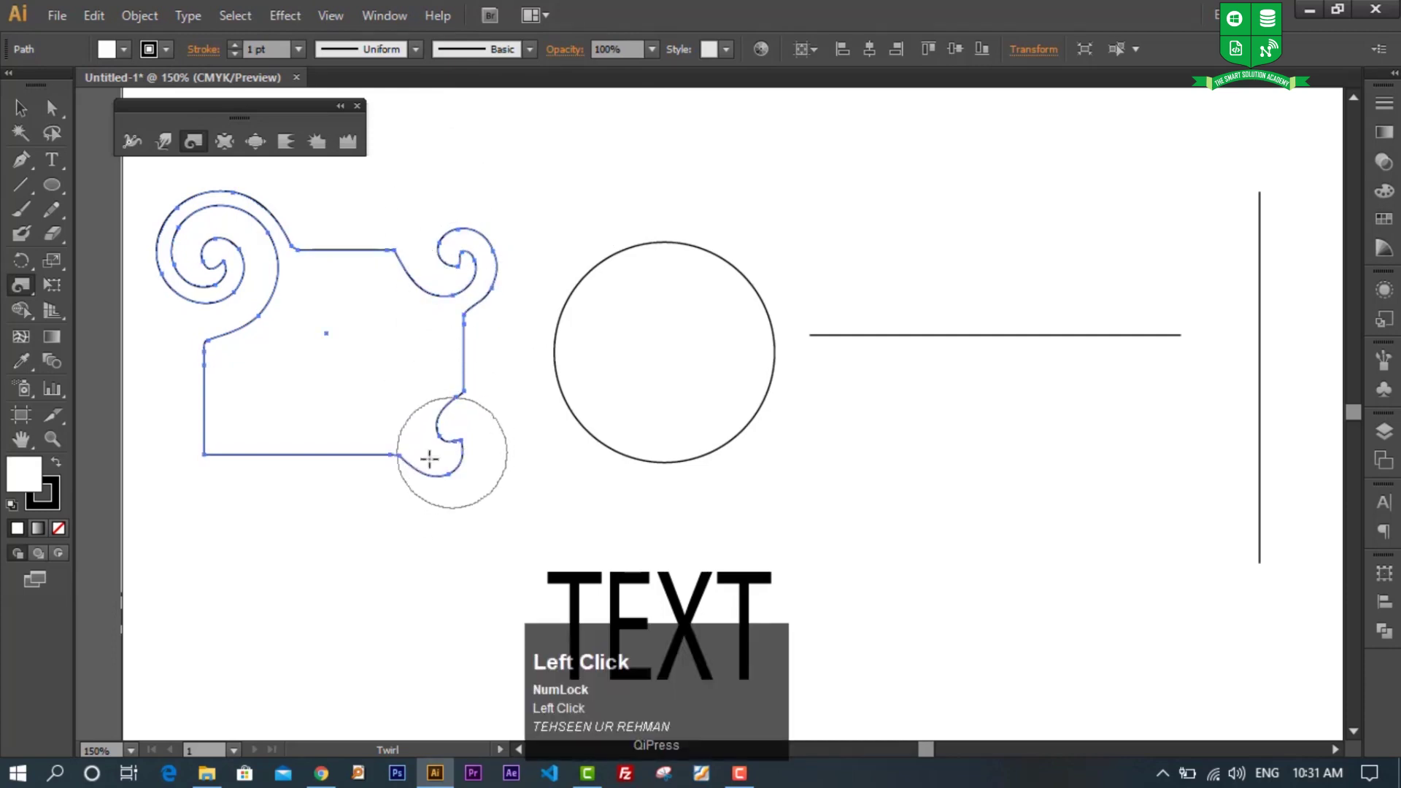
Step: Twirl the rectangle's lower-left corner, and twirl the circle's outline at its top, right, left and bottom
{"action": "left_click_drag", "start_coordinate": [212, 431], "coordinate": [210, 429]}
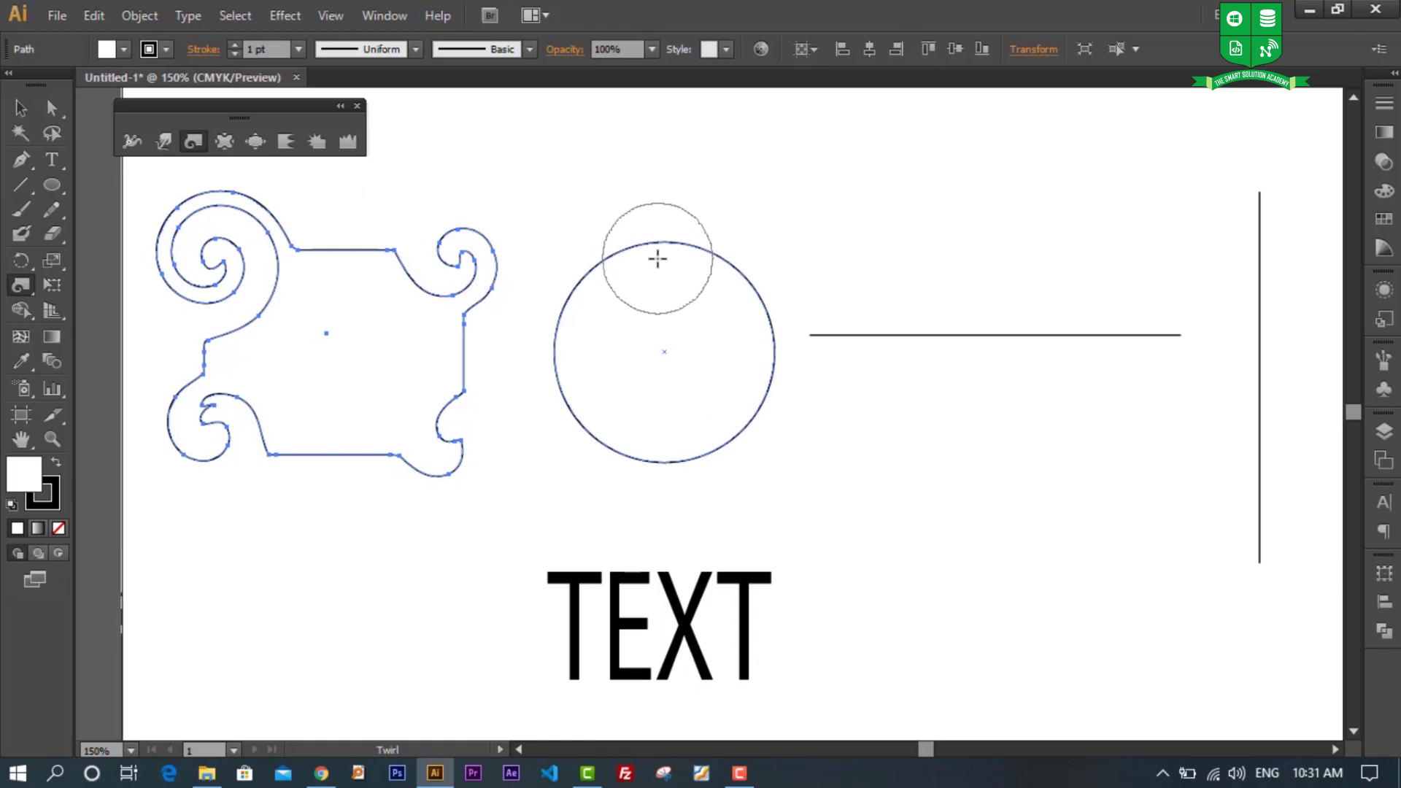
{"action": "left_click_drag", "start_coordinate": [658, 258], "coordinate": [664, 242]}
{"action": "left_click_drag", "start_coordinate": [744, 382], "coordinate": [746, 381]}
{"action": "left_click_drag", "start_coordinate": [556, 365], "coordinate": [550, 366]}
{"action": "left_click_drag", "start_coordinate": [642, 447], "coordinate": [643, 447]}
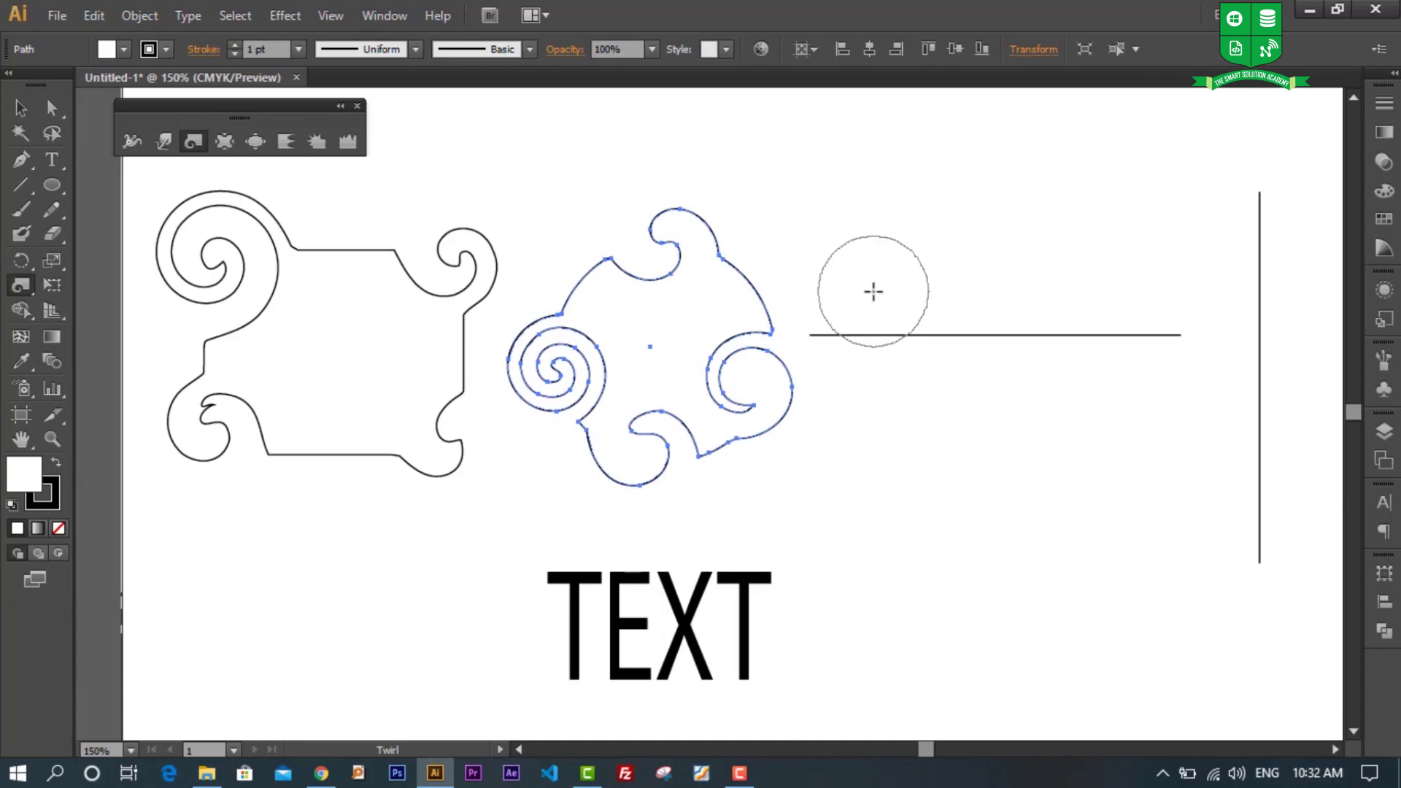
Step: Select the horizontal line and twirl a tight spiral near its left end, a gentle wave mid-line and a curl at its right end
{"action": "key", "text": "ctrl"}
{"action": "left_click", "coordinate": [887, 336], "text": "ctrl"}
{"action": "left_click", "coordinate": [891, 335], "text": "ctrl"}
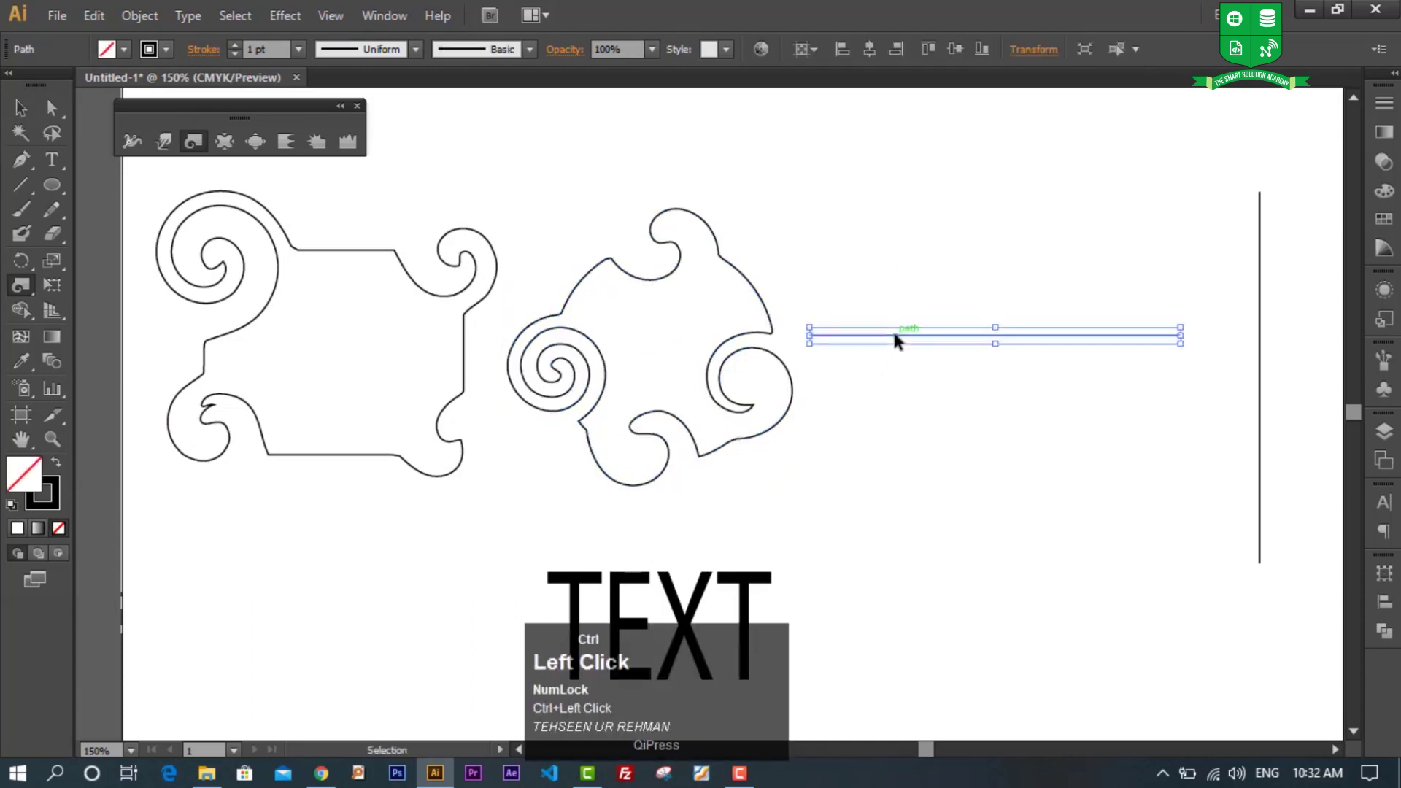
{"action": "left_click_drag", "start_coordinate": [878, 339], "coordinate": [878, 340]}
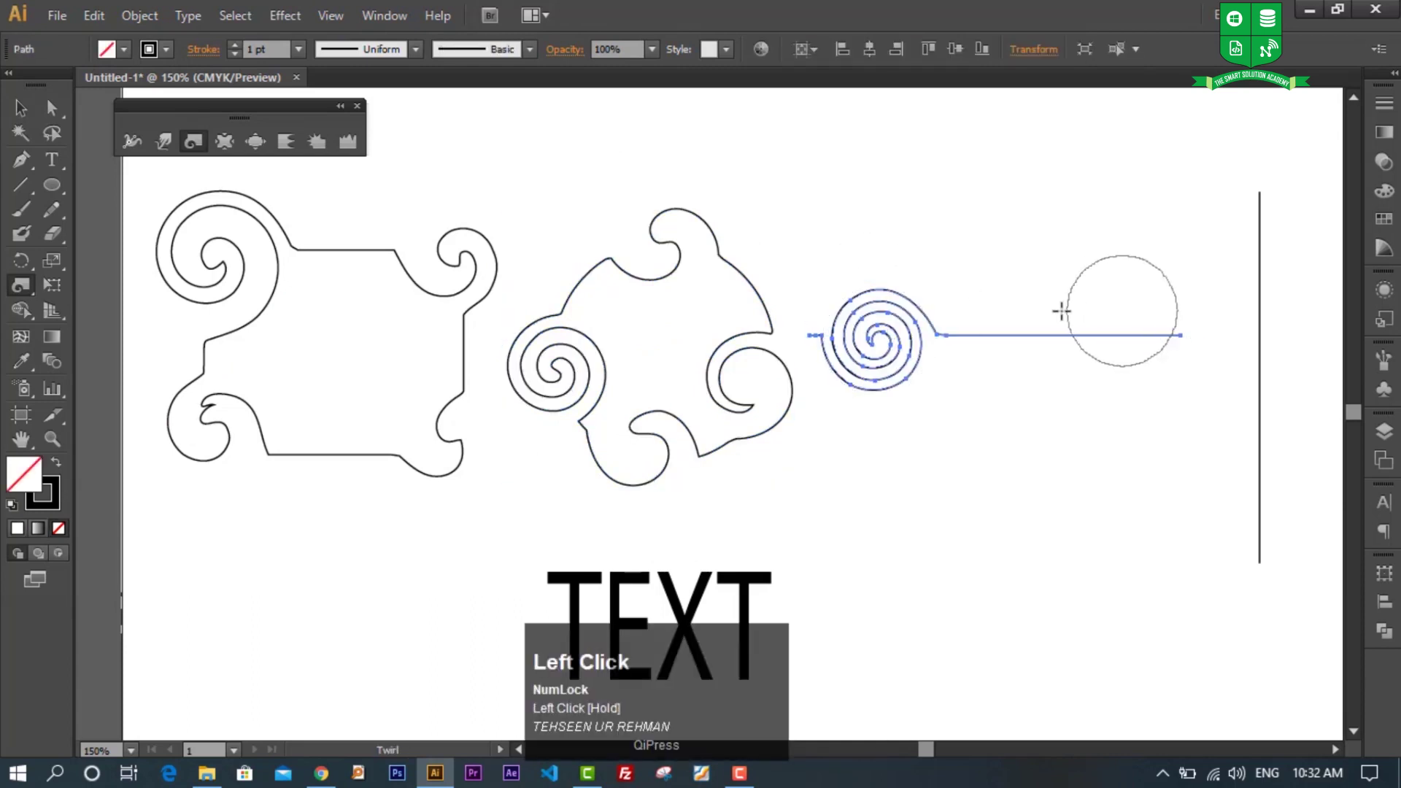
{"action": "left_click_drag", "start_coordinate": [995, 335], "coordinate": [1140, 332]}
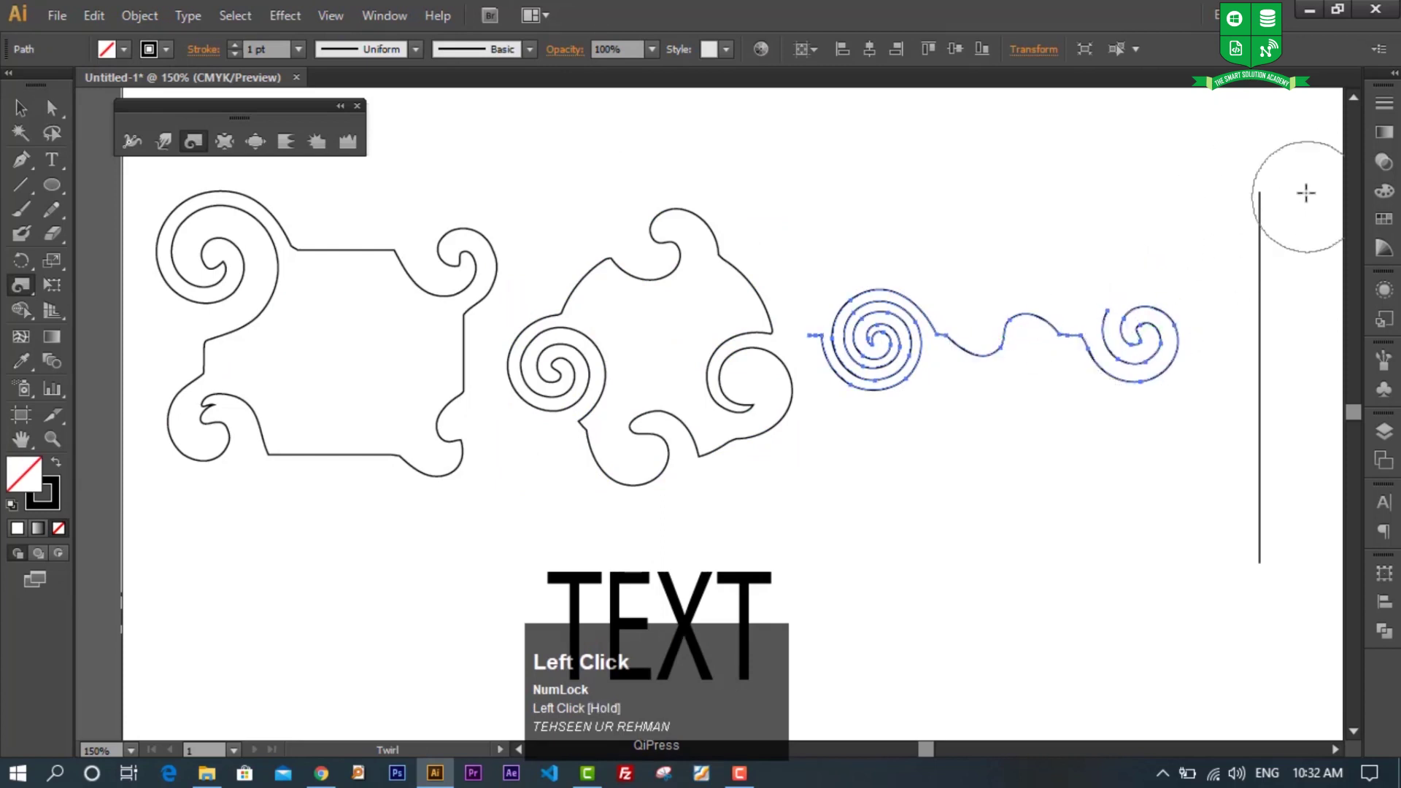
Step: Select the vertical line and twirl its upper and lower ends into spirals, with a gentle wave at its middle
{"action": "left_click", "coordinate": [1261, 204]}
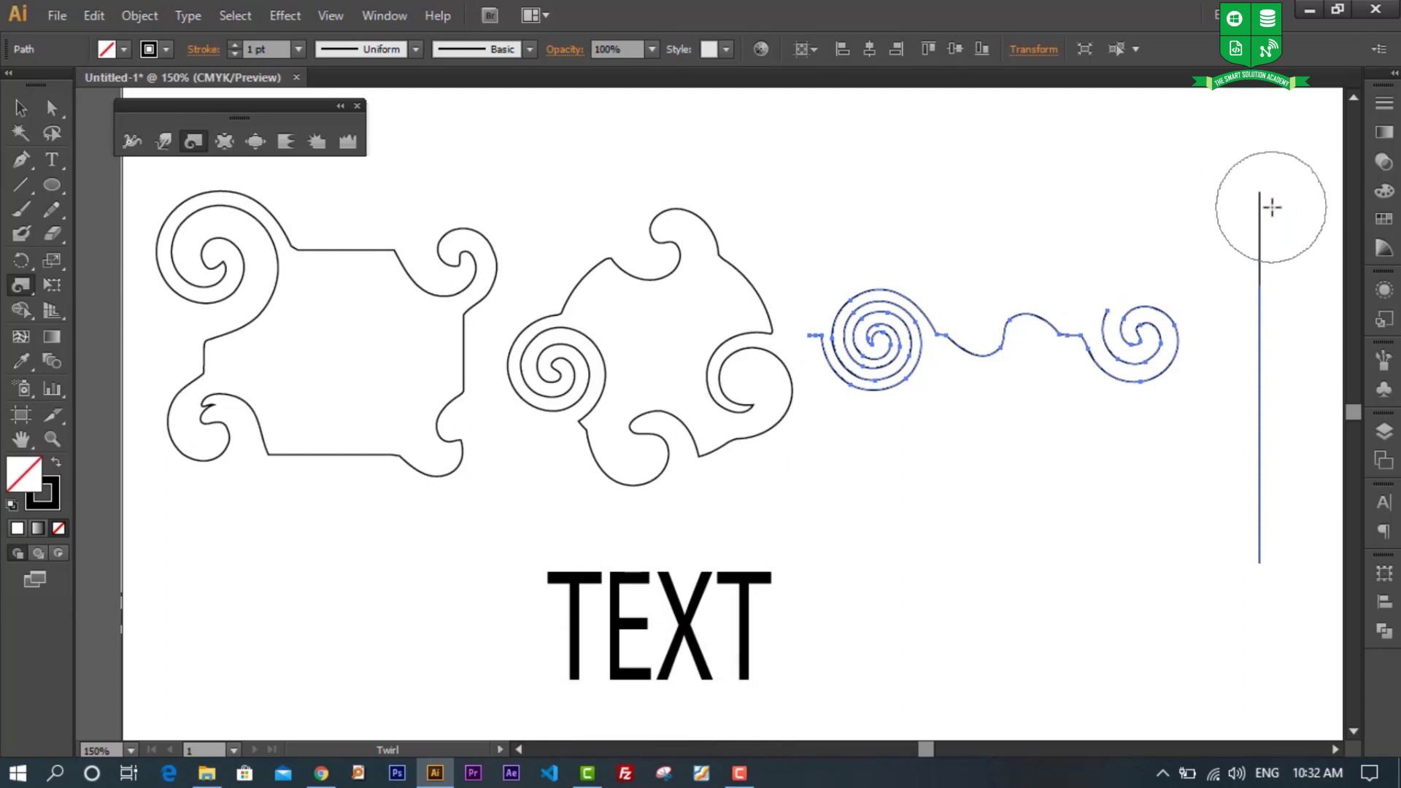
{"action": "left_click", "coordinate": [1259, 202], "text": "ctrl"}
{"action": "left_click", "coordinate": [1256, 216]}
{"action": "left_click_drag", "start_coordinate": [1256, 216], "coordinate": [1254, 218]}
{"action": "left_click", "coordinate": [1260, 534]}
{"action": "left_click_drag", "start_coordinate": [1263, 395], "coordinate": [1265, 398]}
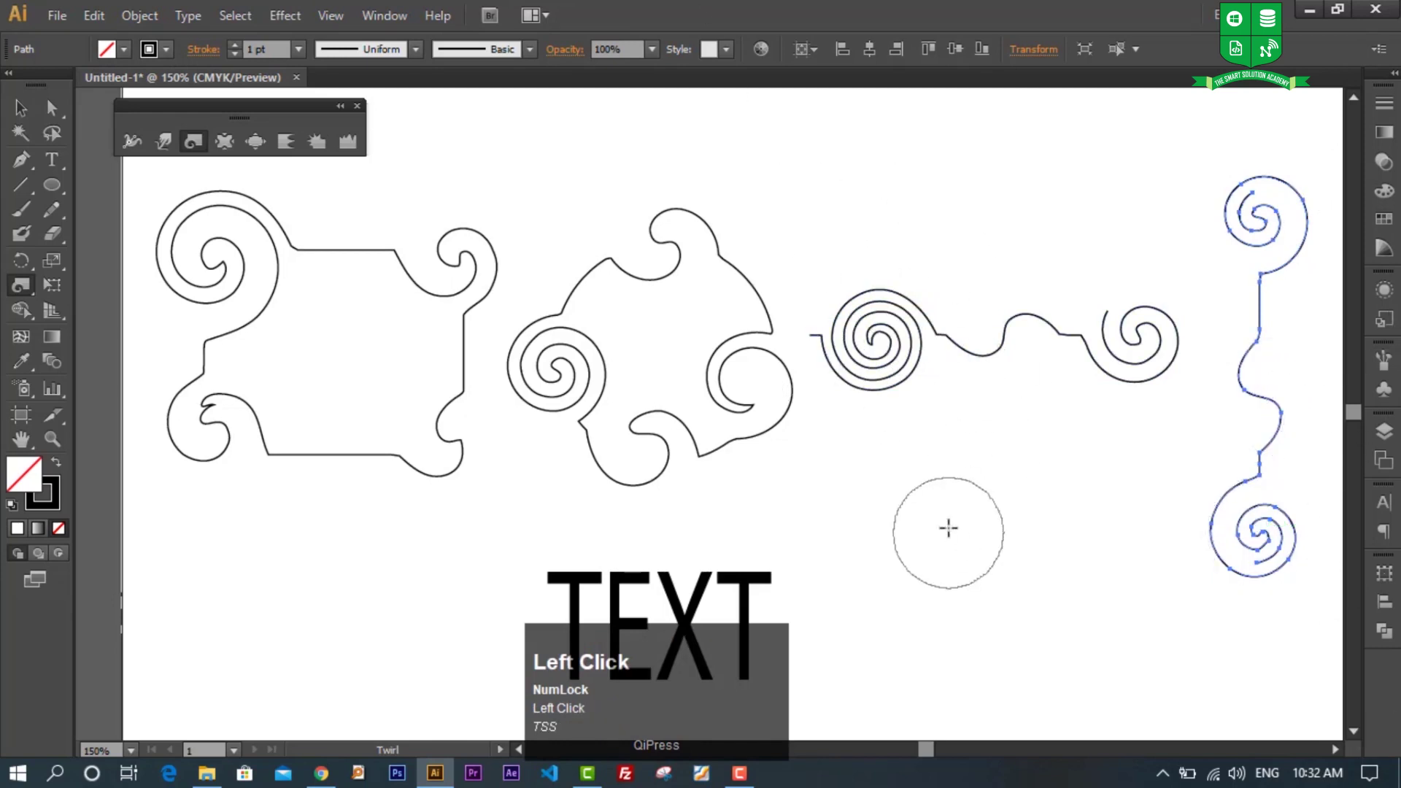
Step: Select the TEXT object below the twirled shapes and convert it to outlines
{"action": "left_click", "coordinate": [921, 520]}
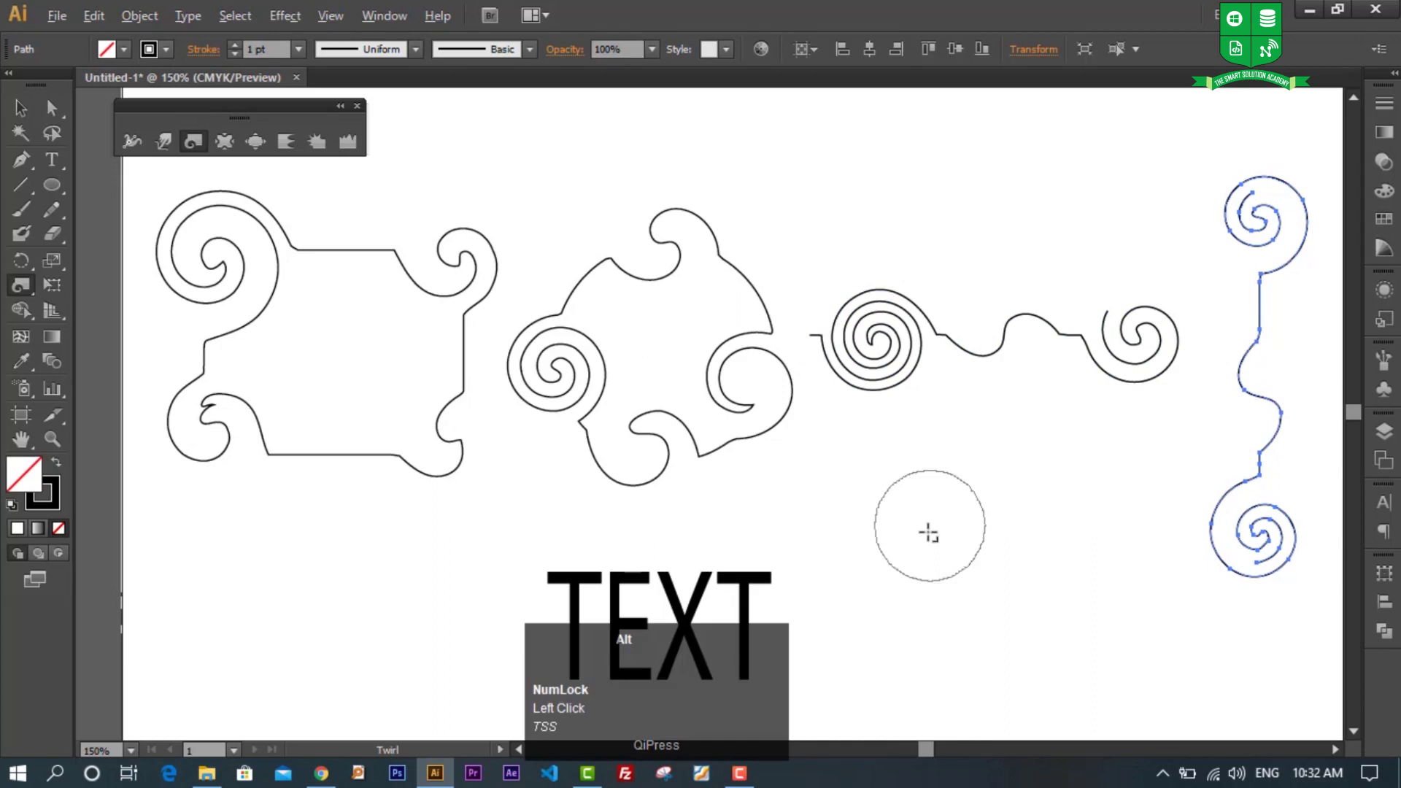
{"action": "key", "text": "alt"}
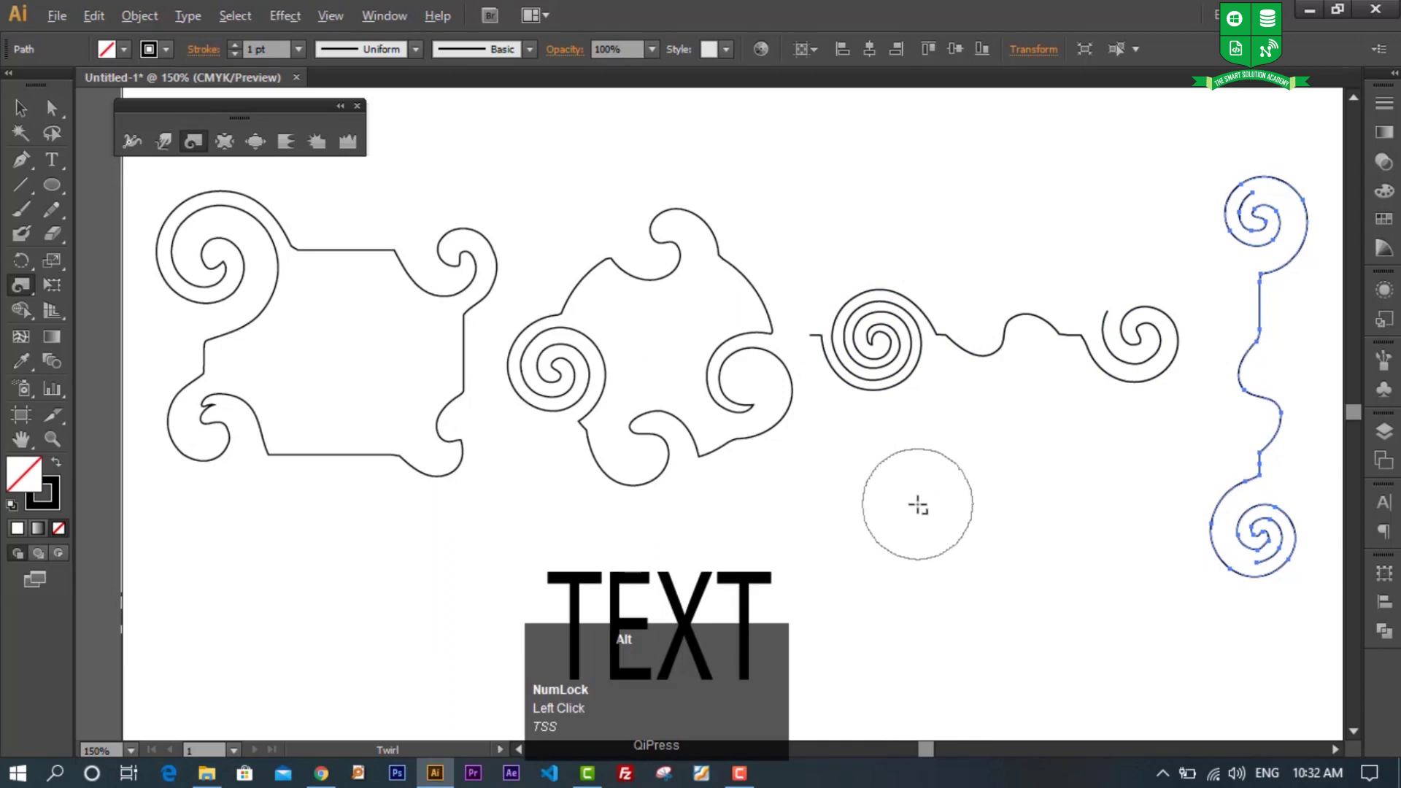
{"action": "key", "text": "space"}
{"action": "left_click_drag", "start_coordinate": [890, 550], "coordinate": [898, 394]}
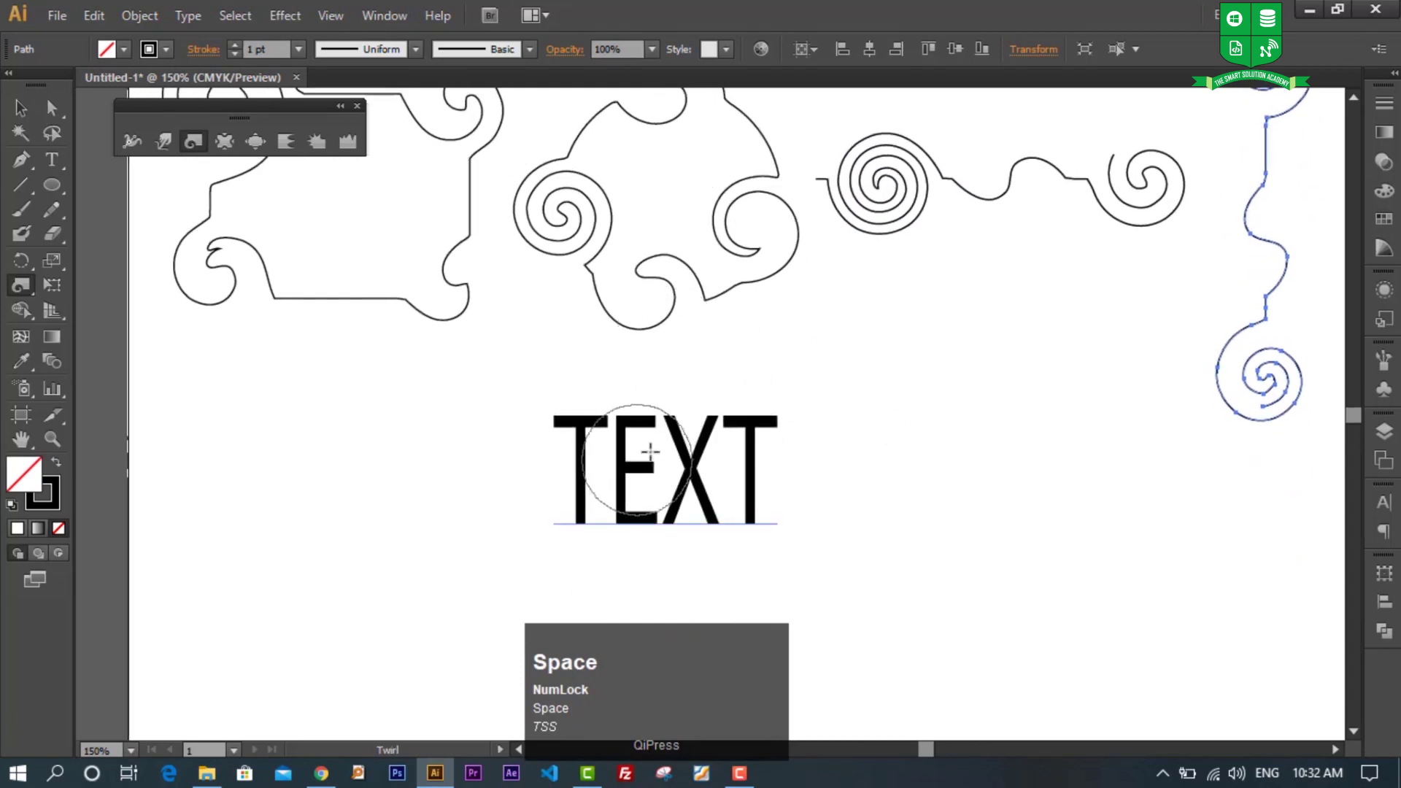
{"action": "left_click", "coordinate": [711, 441], "text": "ctrl"}
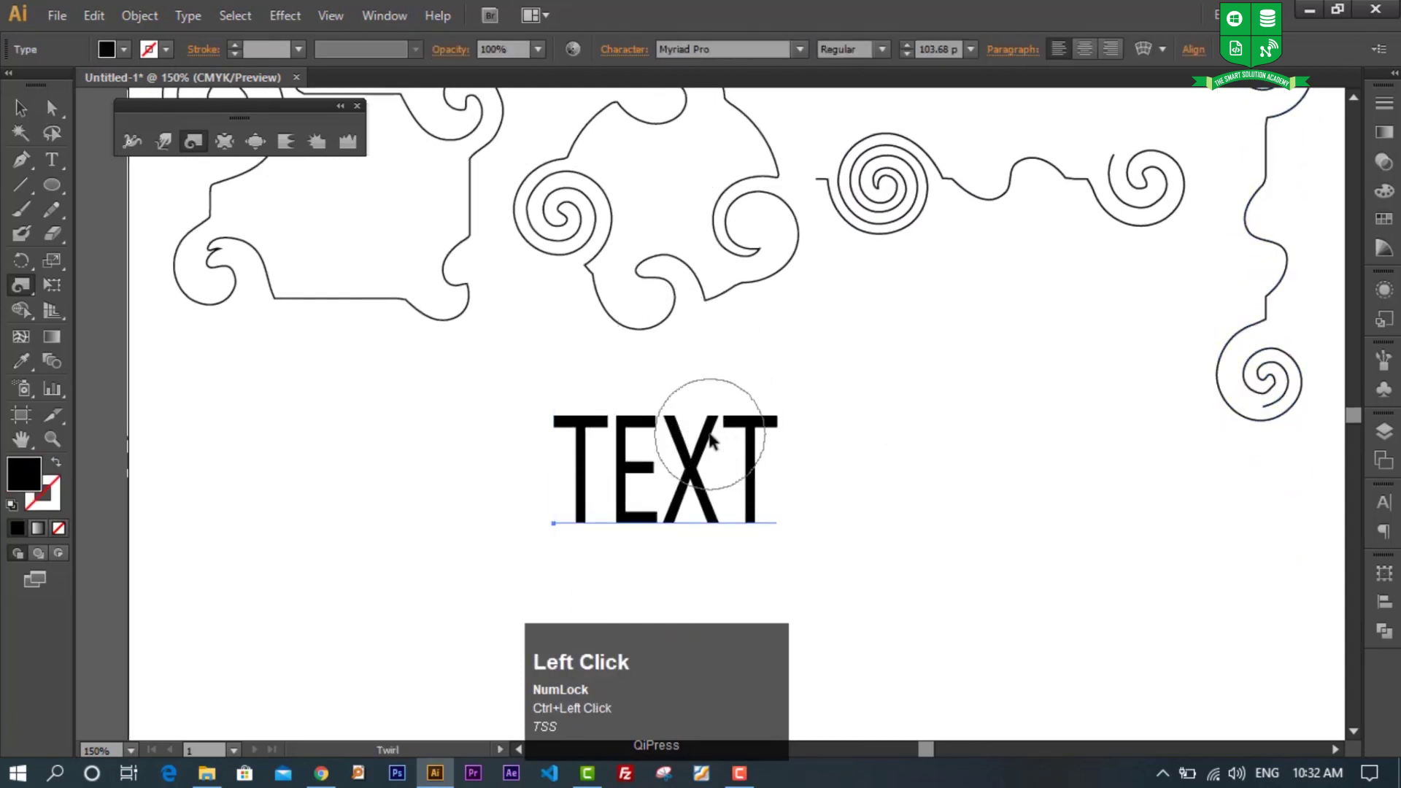
{"action": "key", "text": "ctrl+shift"}
{"action": "key", "text": "ctrl+shift+o"}
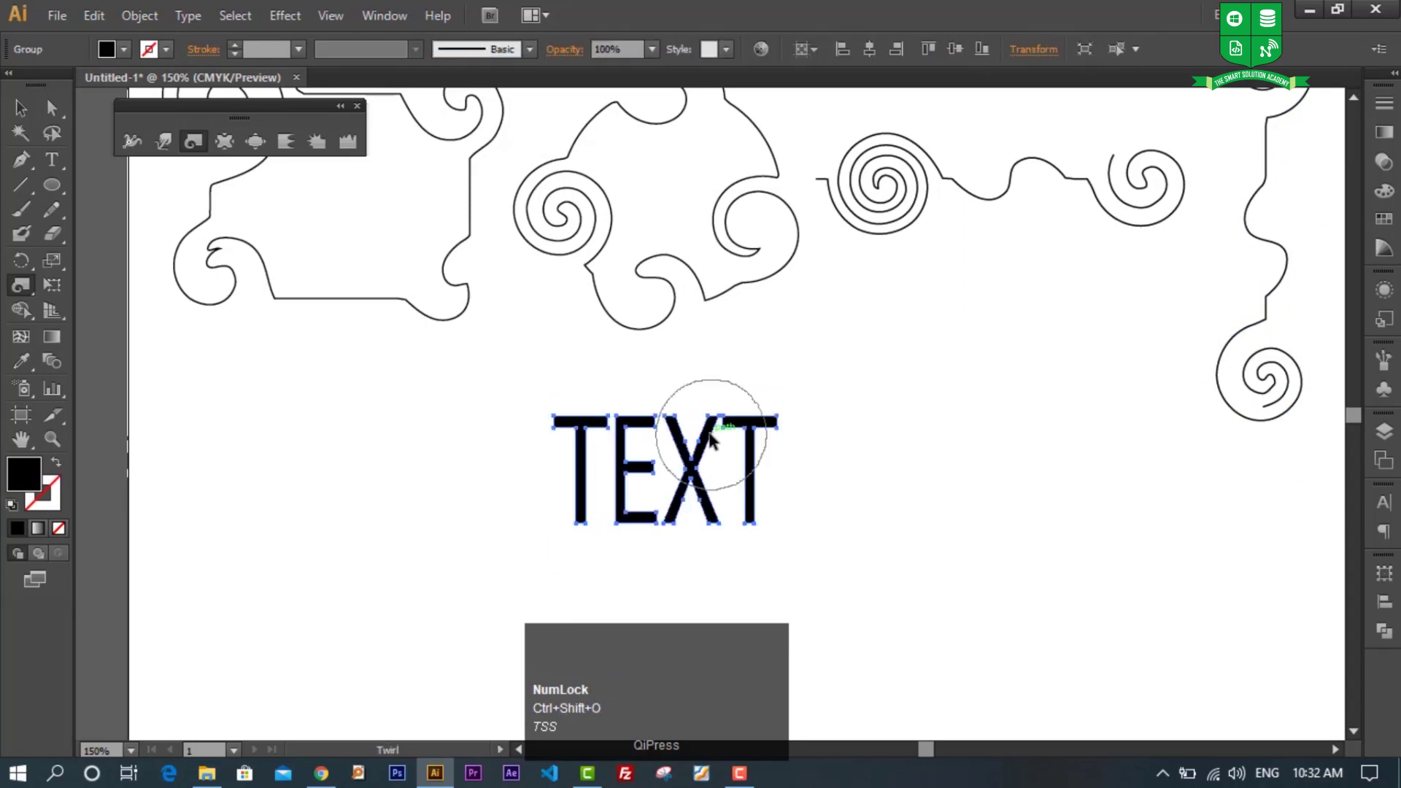
{"action": "left_click", "coordinate": [191, 16]}
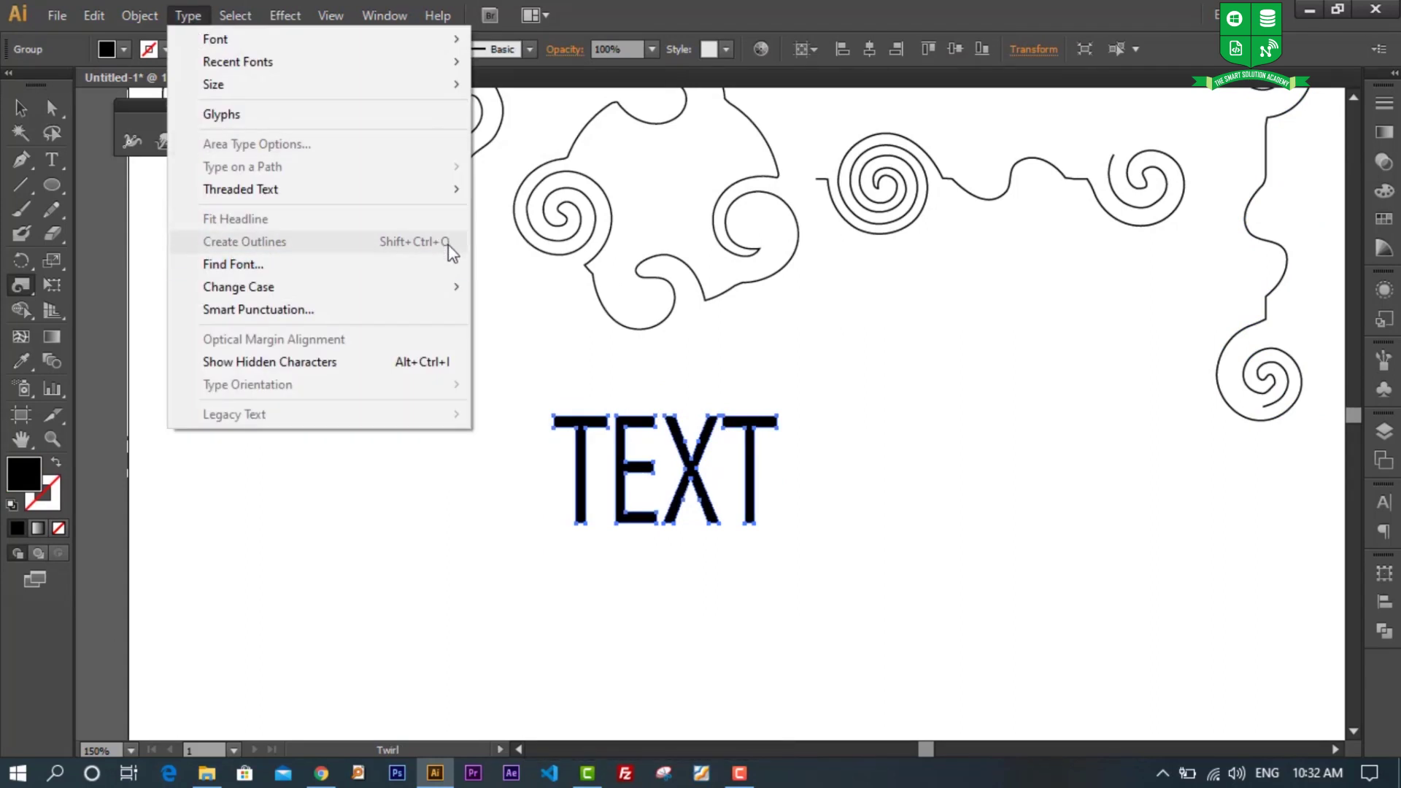
{"action": "left_click", "coordinate": [795, 454]}
{"action": "key", "text": "ctrl+z"}
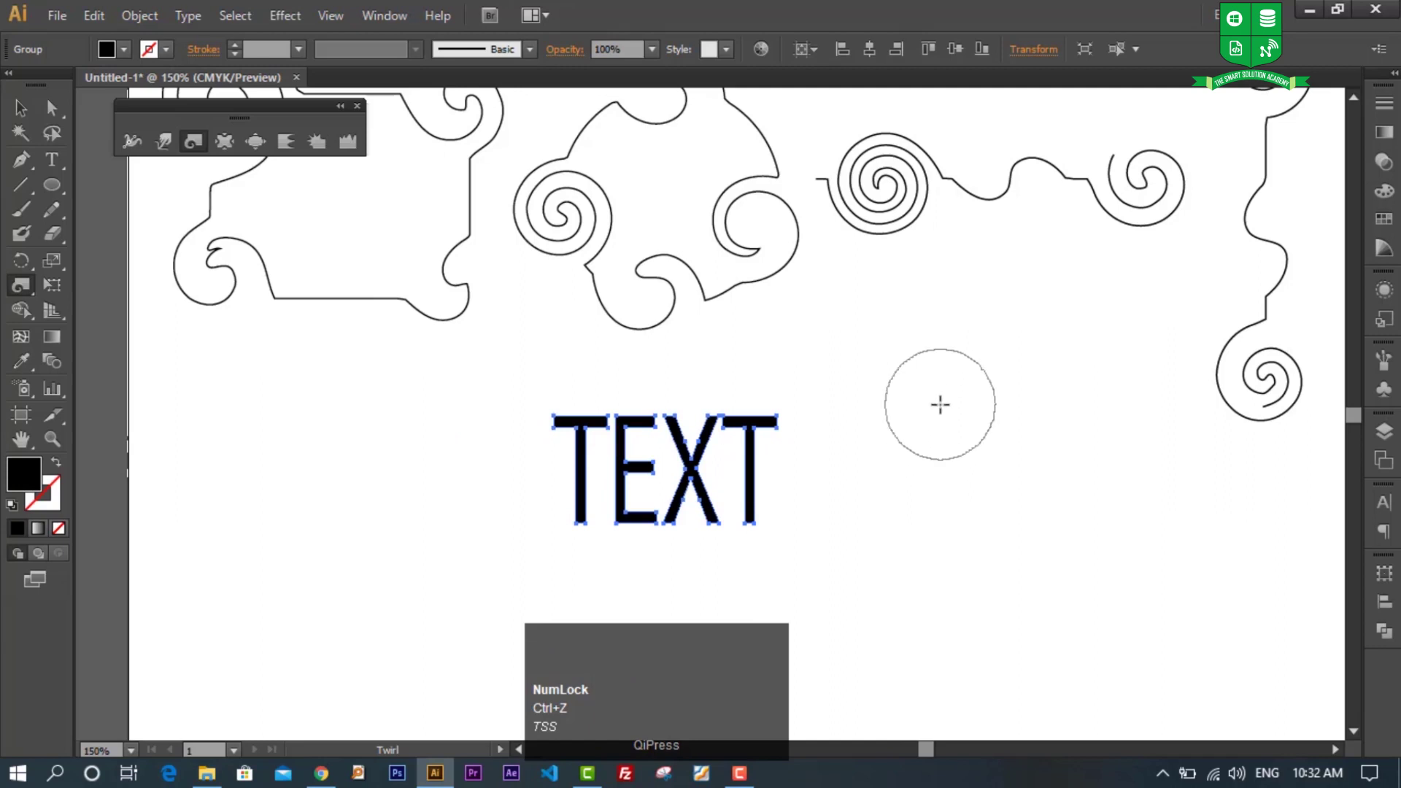
{"action": "left_click", "coordinate": [940, 405], "text": "ctrl"}
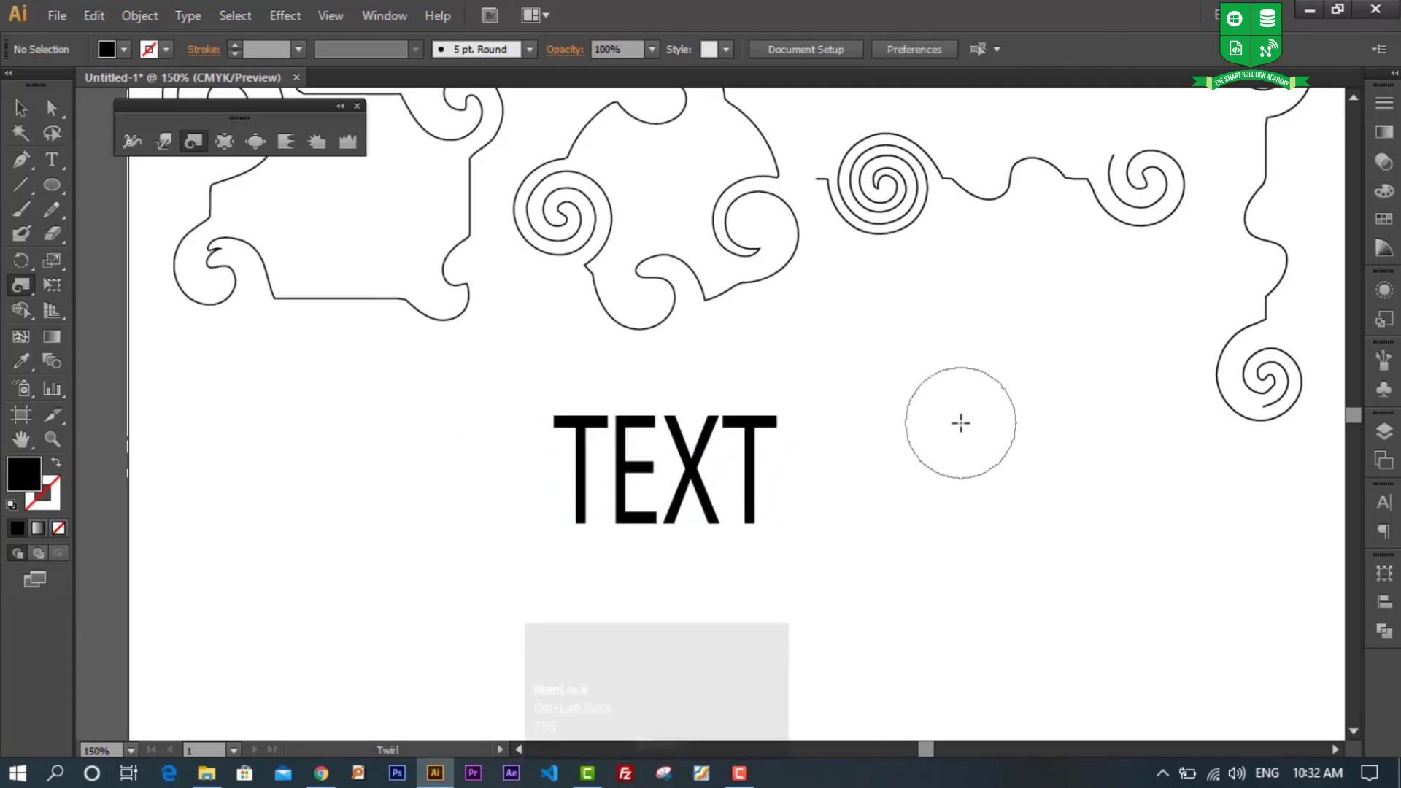
{"action": "left_click", "coordinate": [767, 425], "text": "ctrl"}
{"action": "key", "text": "ctrl"}
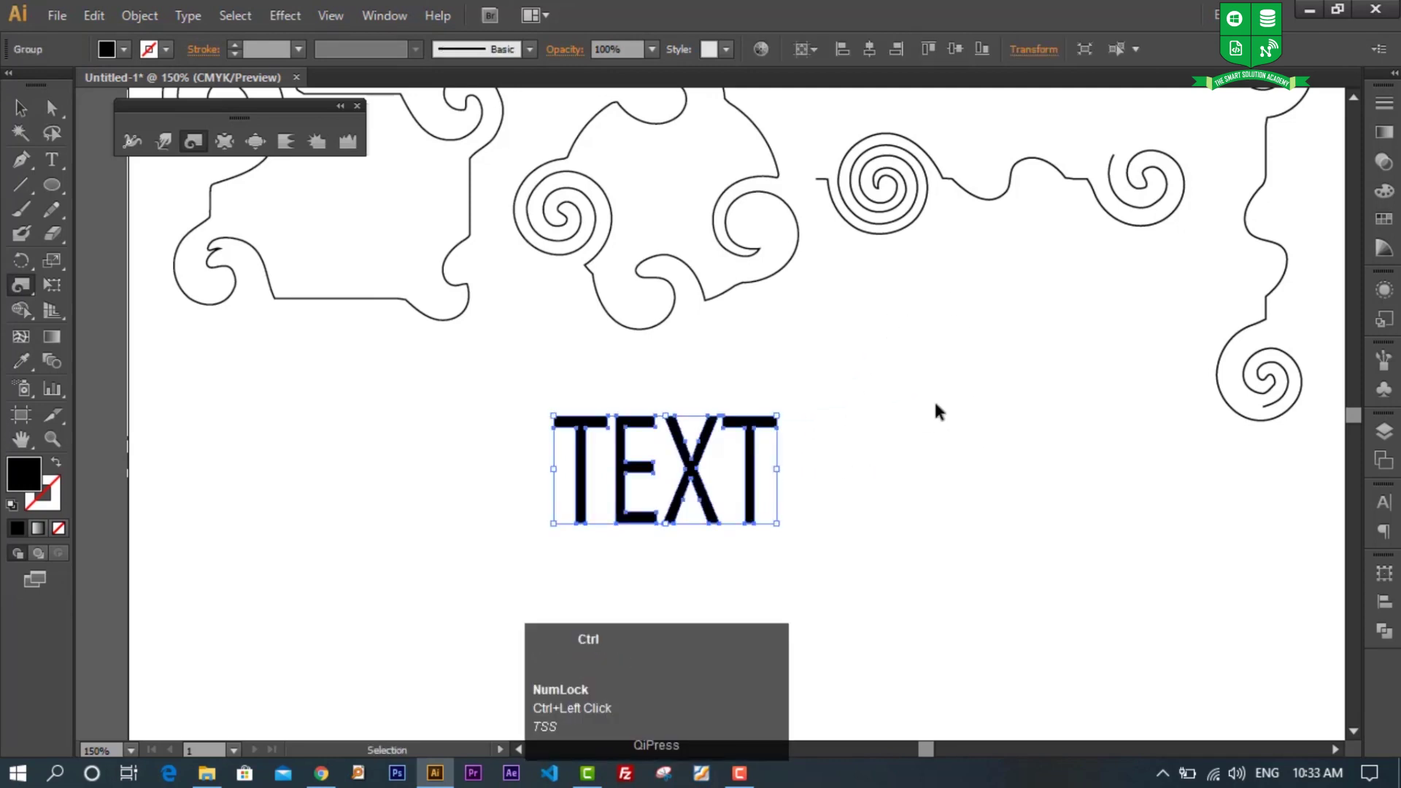
{"action": "left_click", "coordinate": [929, 414]}
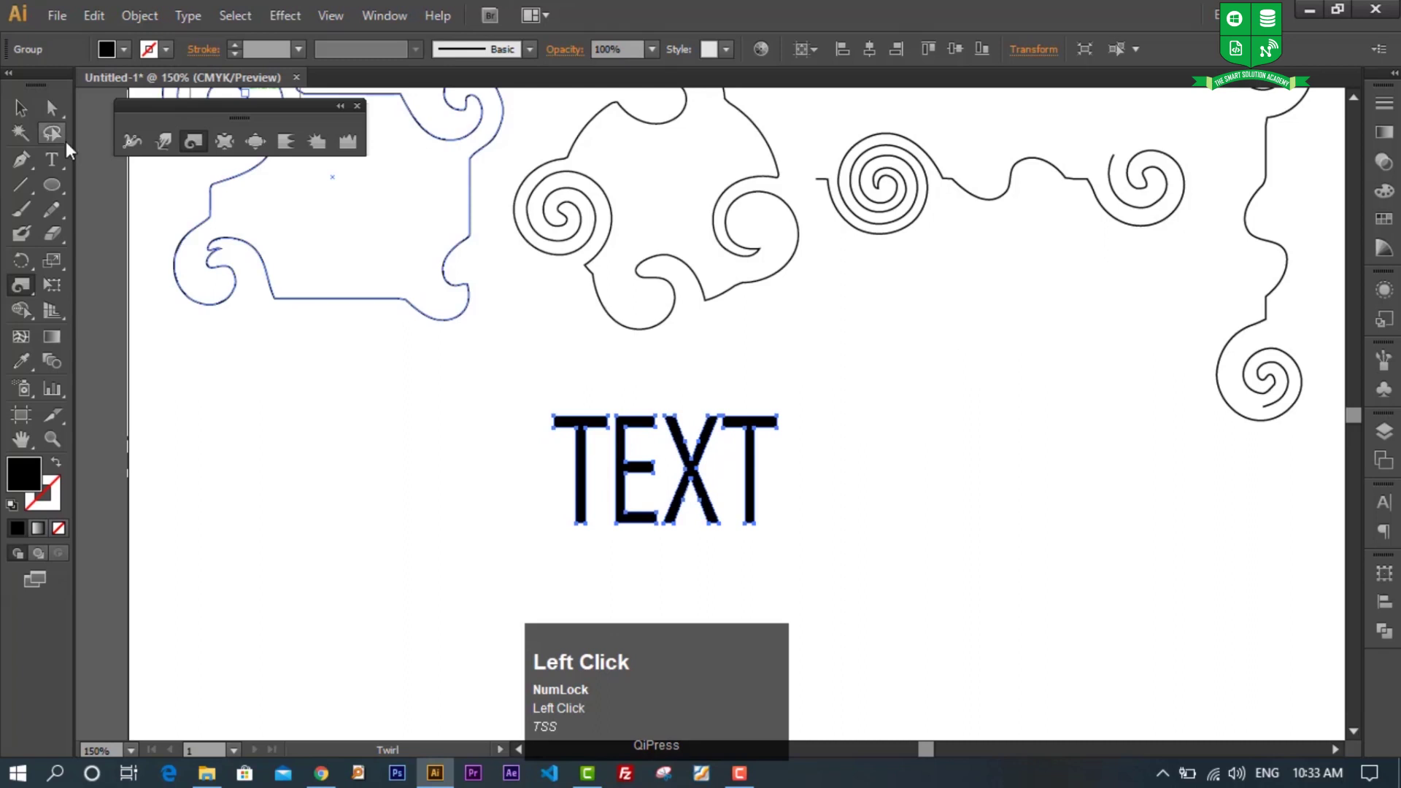
{"action": "left_click", "coordinate": [948, 457], "text": "ctrl"}
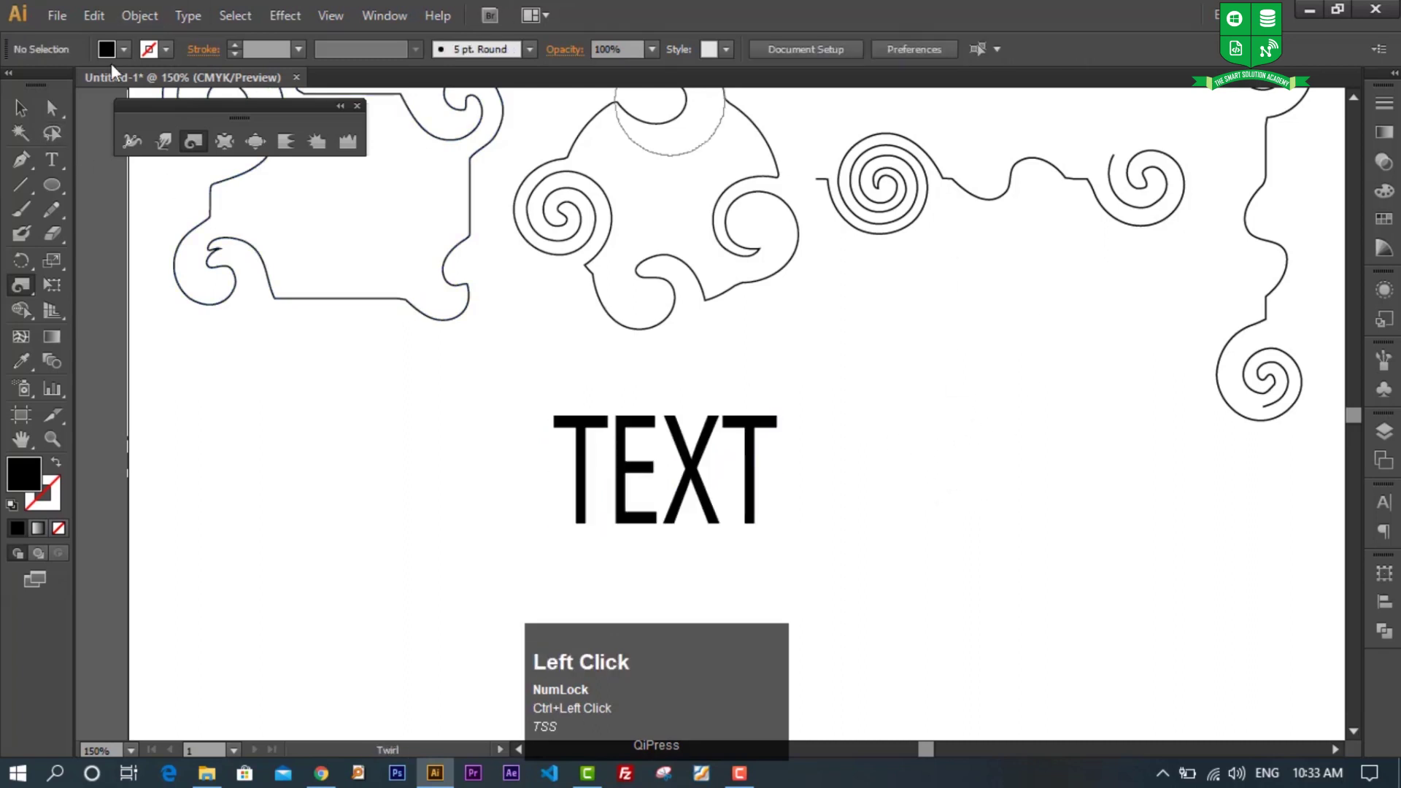
Step: Select only the last T with the Direct Selection tool and shrink the Twirl brush to about half the width of its crossbar
{"action": "left_click", "coordinate": [52, 109]}
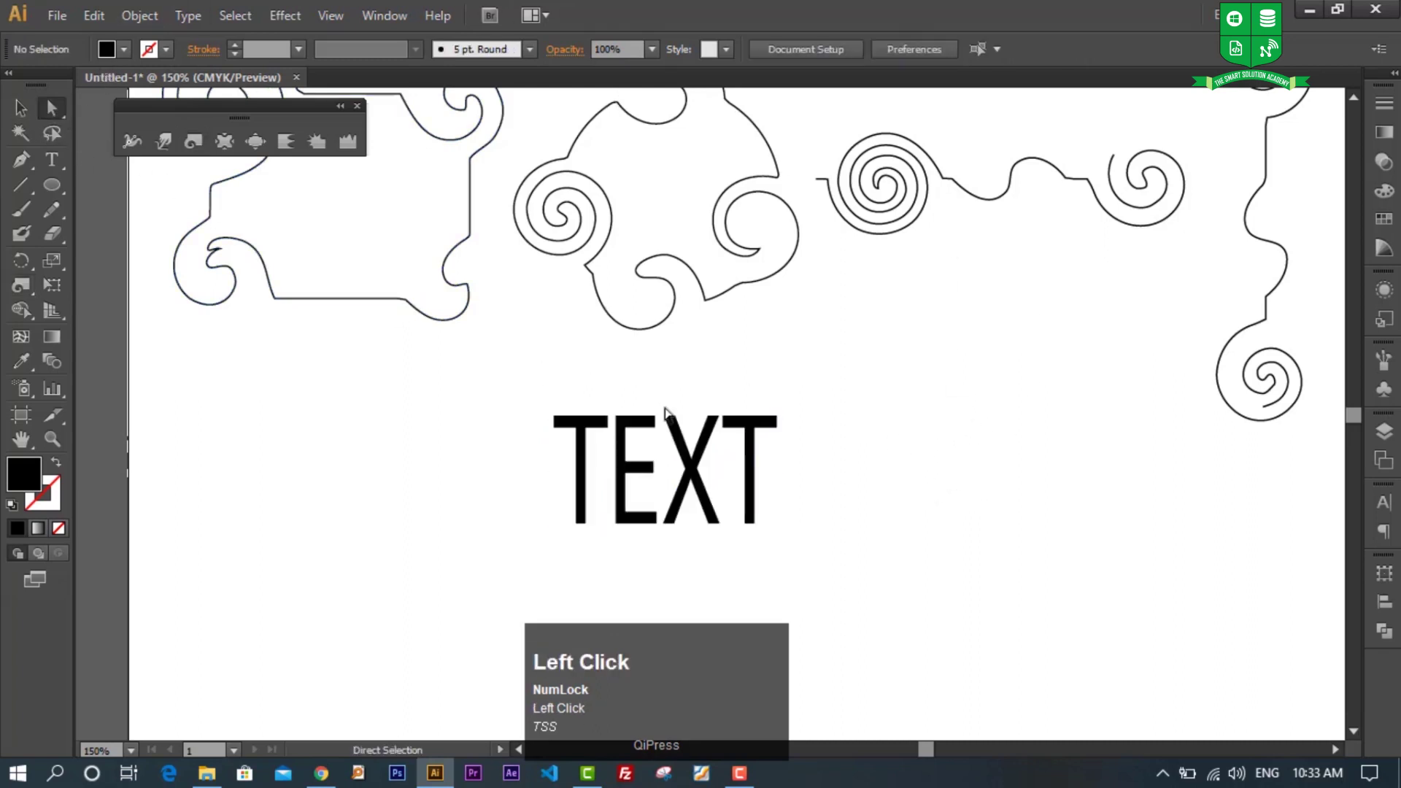
{"action": "left_click", "coordinate": [768, 431]}
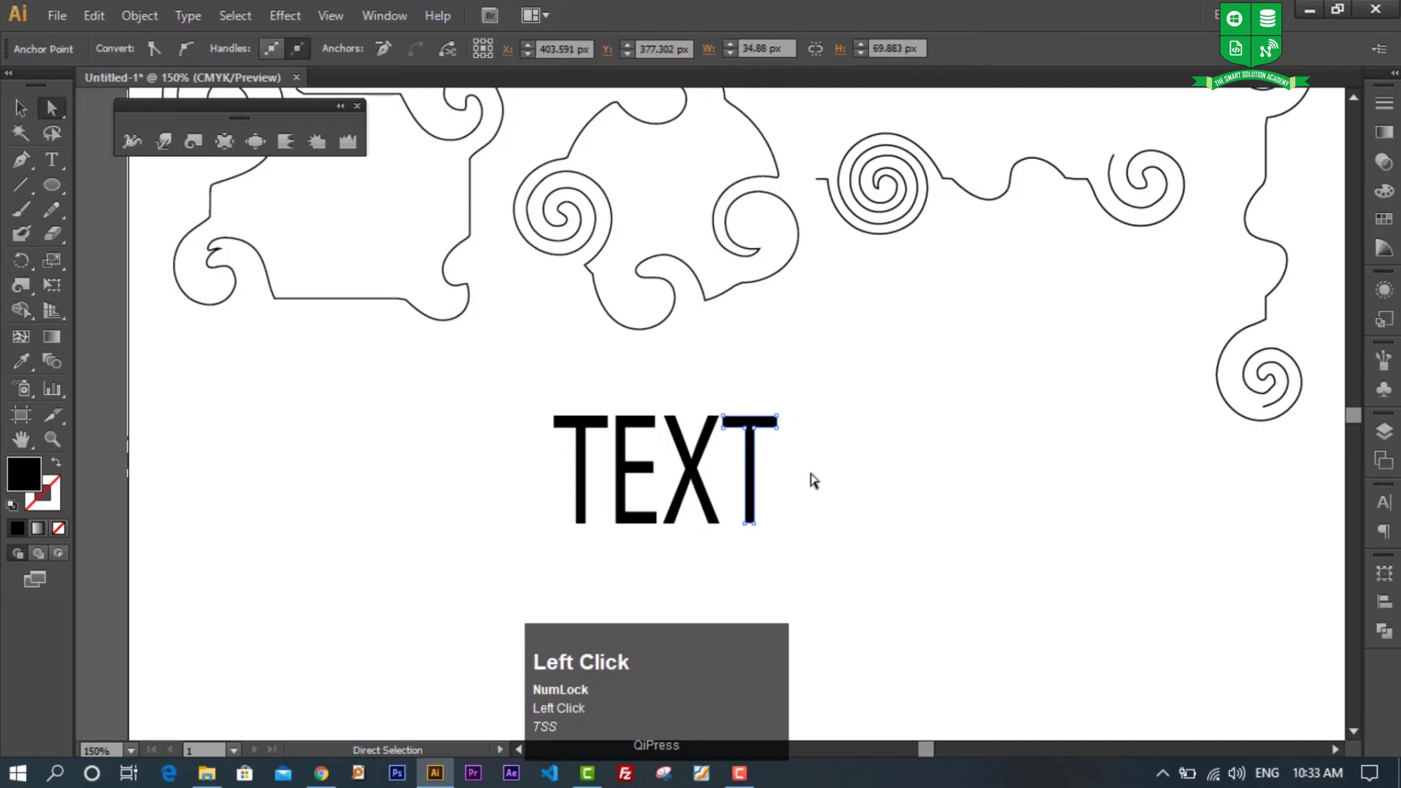
{"action": "scroll", "coordinate": [797, 456], "scroll_direction": "up", "scroll_amount": 3, "text": "alt"}
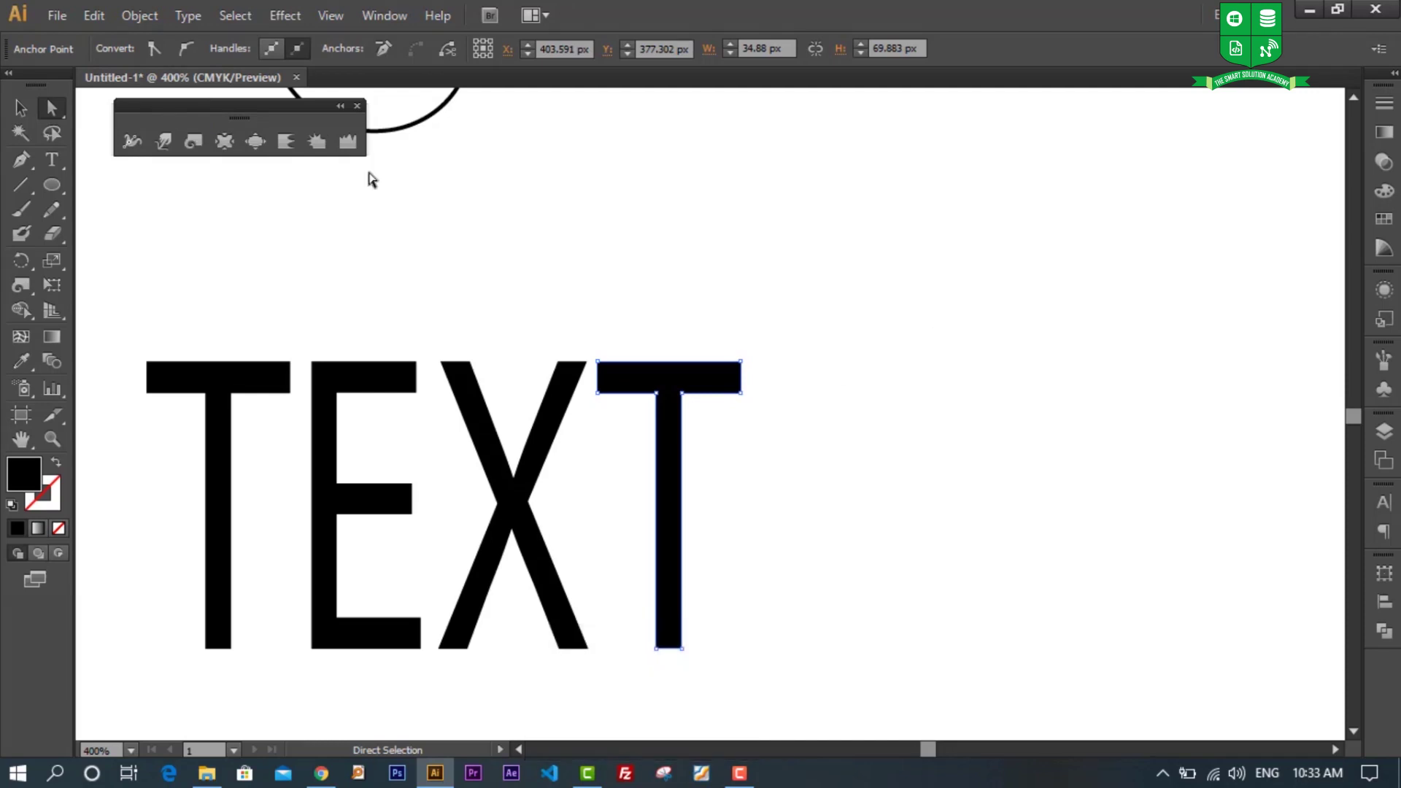
{"action": "left_click", "coordinate": [187, 143]}
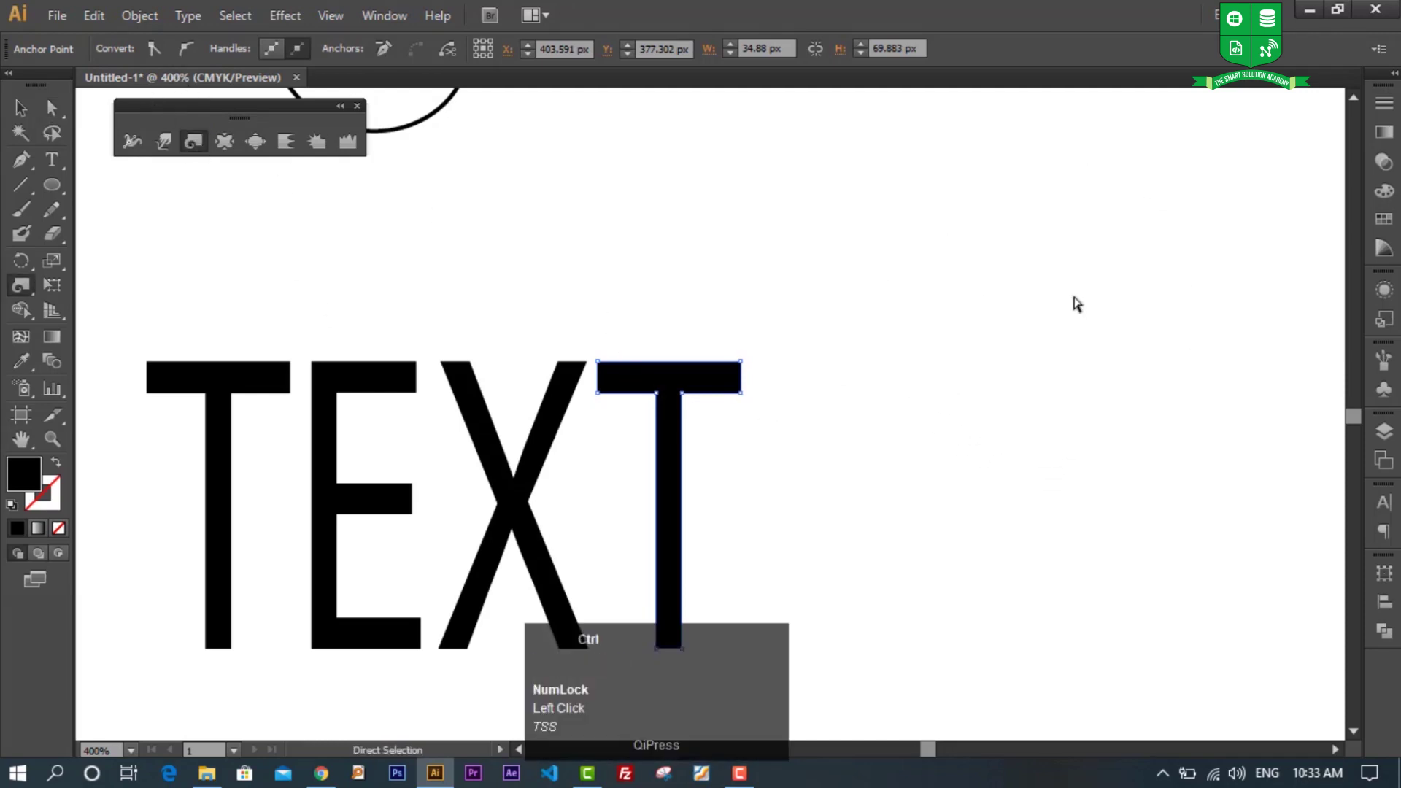
{"action": "left_click_drag", "start_coordinate": [1064, 305], "coordinate": [948, 407], "text": "alt+shift"}
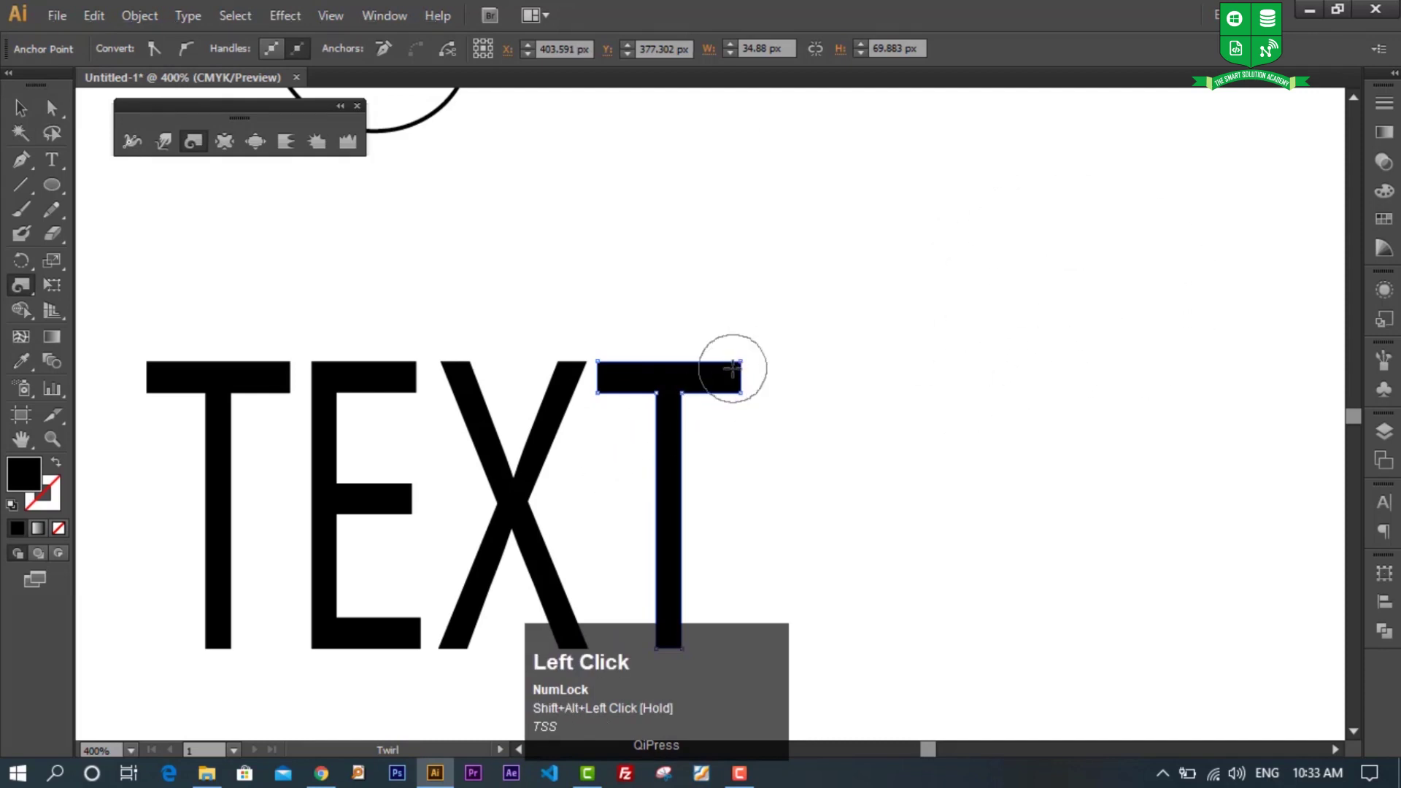
Step: Twirl both ends of the last T's crossbar and the foot of its stem into curls
{"action": "left_click_drag", "start_coordinate": [732, 369], "coordinate": [734, 369]}
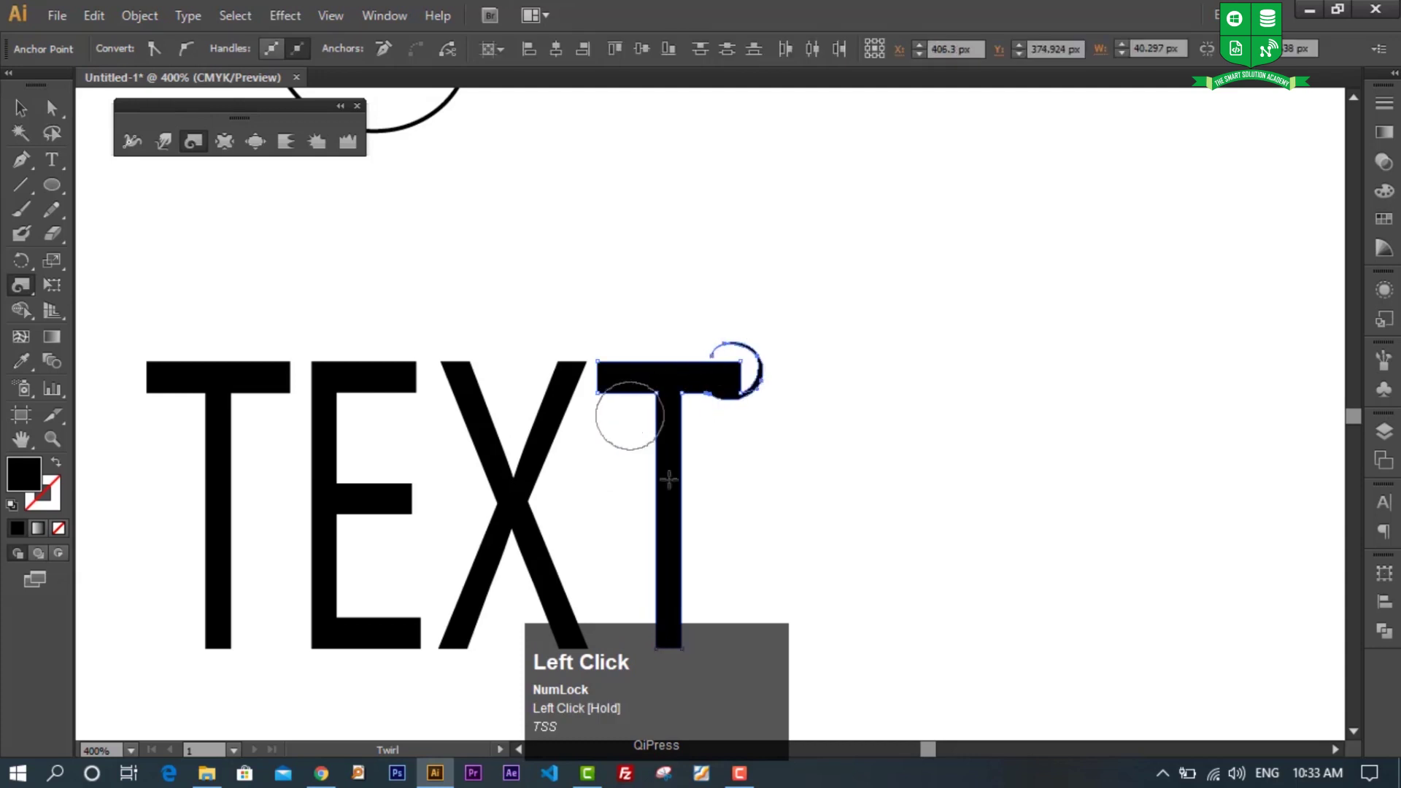
{"action": "mouse_move", "coordinate": [610, 370]}
{"action": "left_mouse_down"}
{"action": "mouse_move", "coordinate": [621, 376]}
{"action": "mouse_move", "coordinate": [610, 388]}
{"action": "left_mouse_up"}
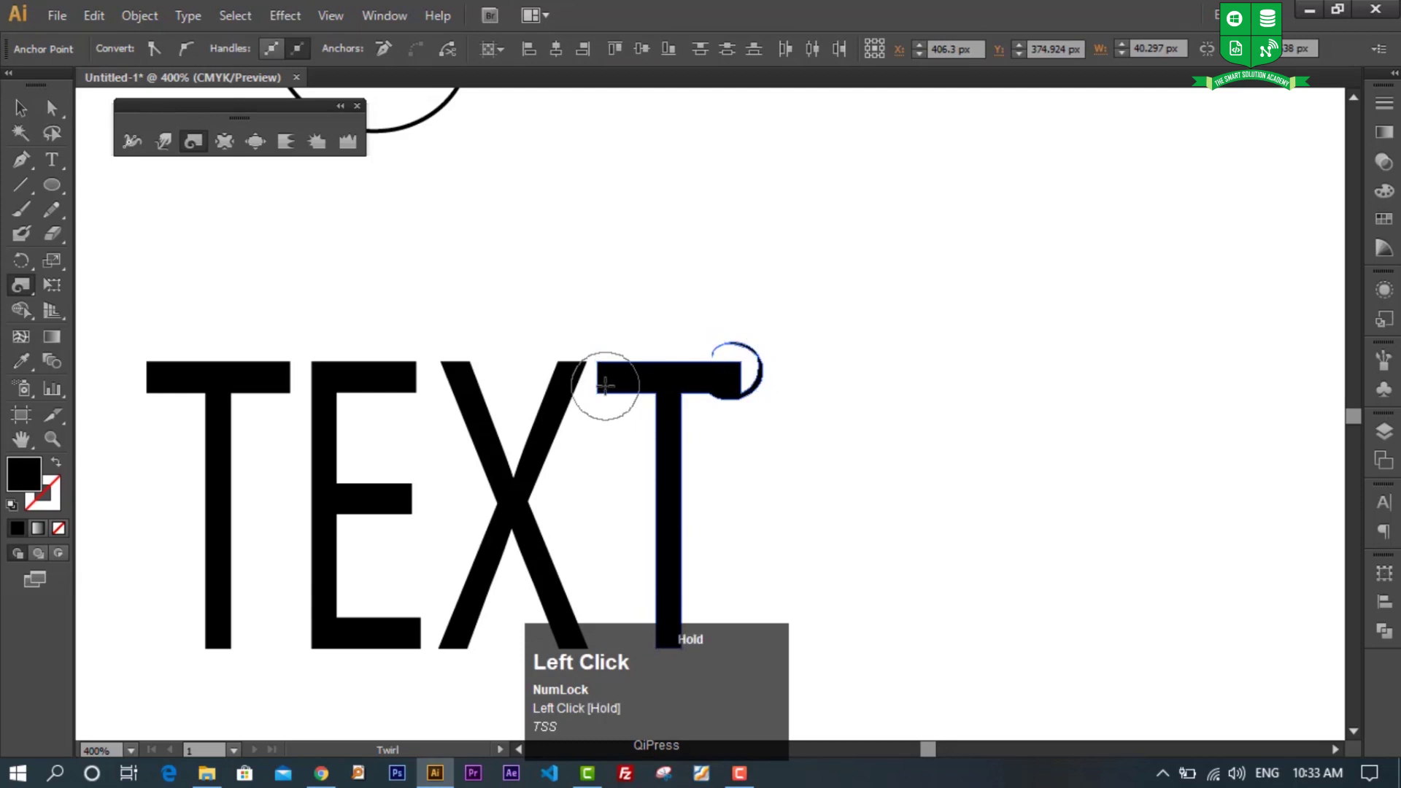
{"action": "key", "text": "ctrl"}
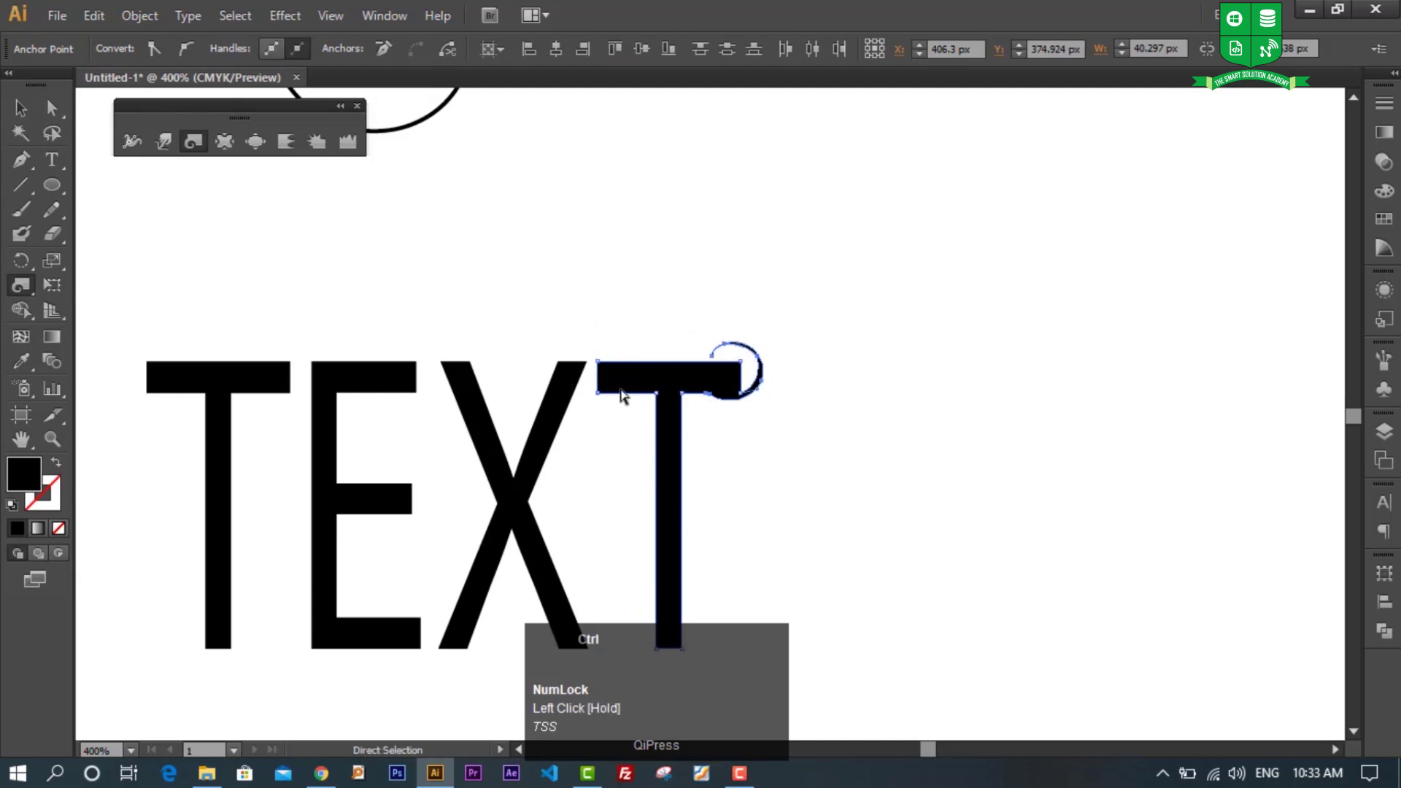
{"action": "left_click_drag", "start_coordinate": [615, 379], "coordinate": [605, 378]}
{"action": "key", "text": "ctrl+z"}
{"action": "key", "text": "ctrl+z"}
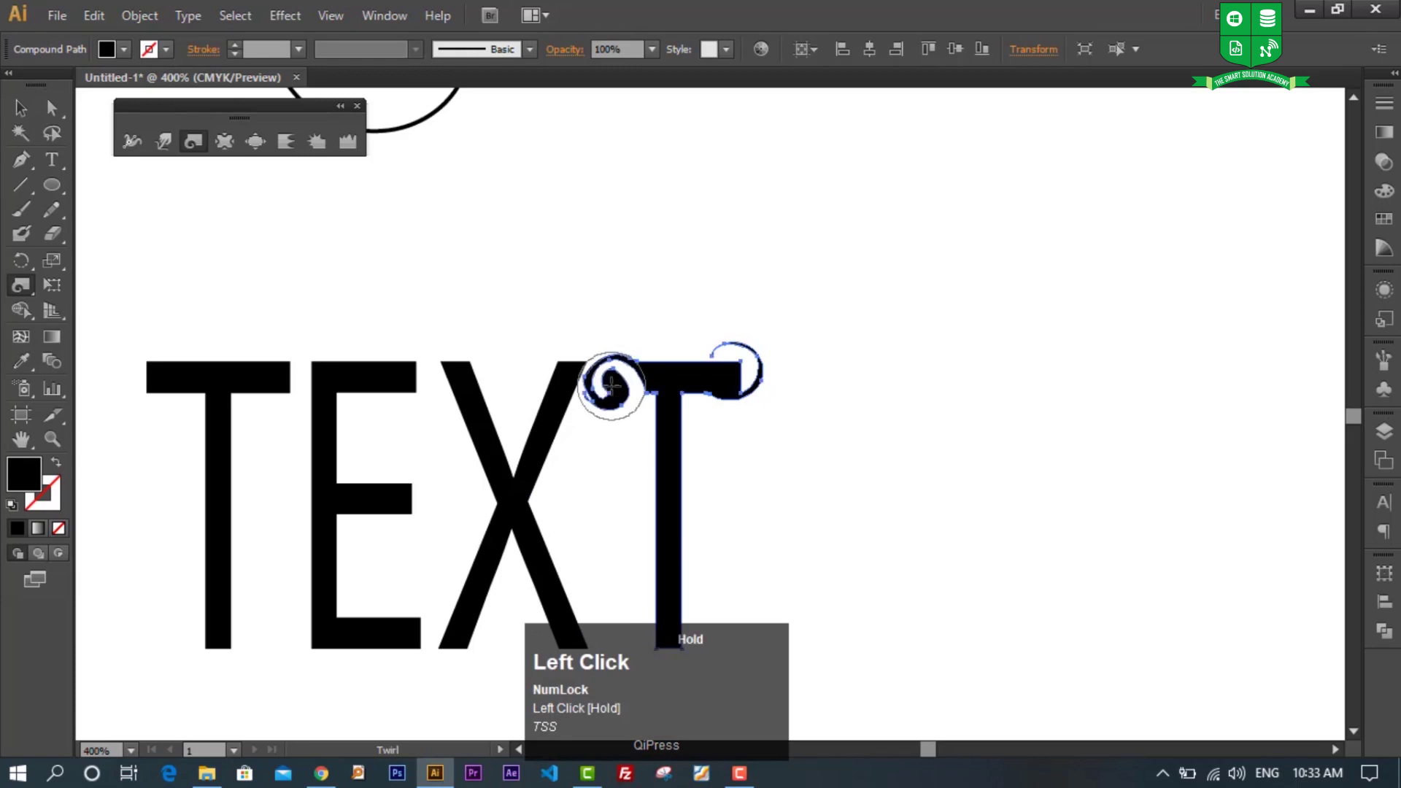
{"action": "scroll", "coordinate": [679, 463], "scroll_direction": "down", "scroll_amount": 1}
{"action": "scroll", "coordinate": [670, 470], "scroll_direction": "down", "scroll_amount": 1}
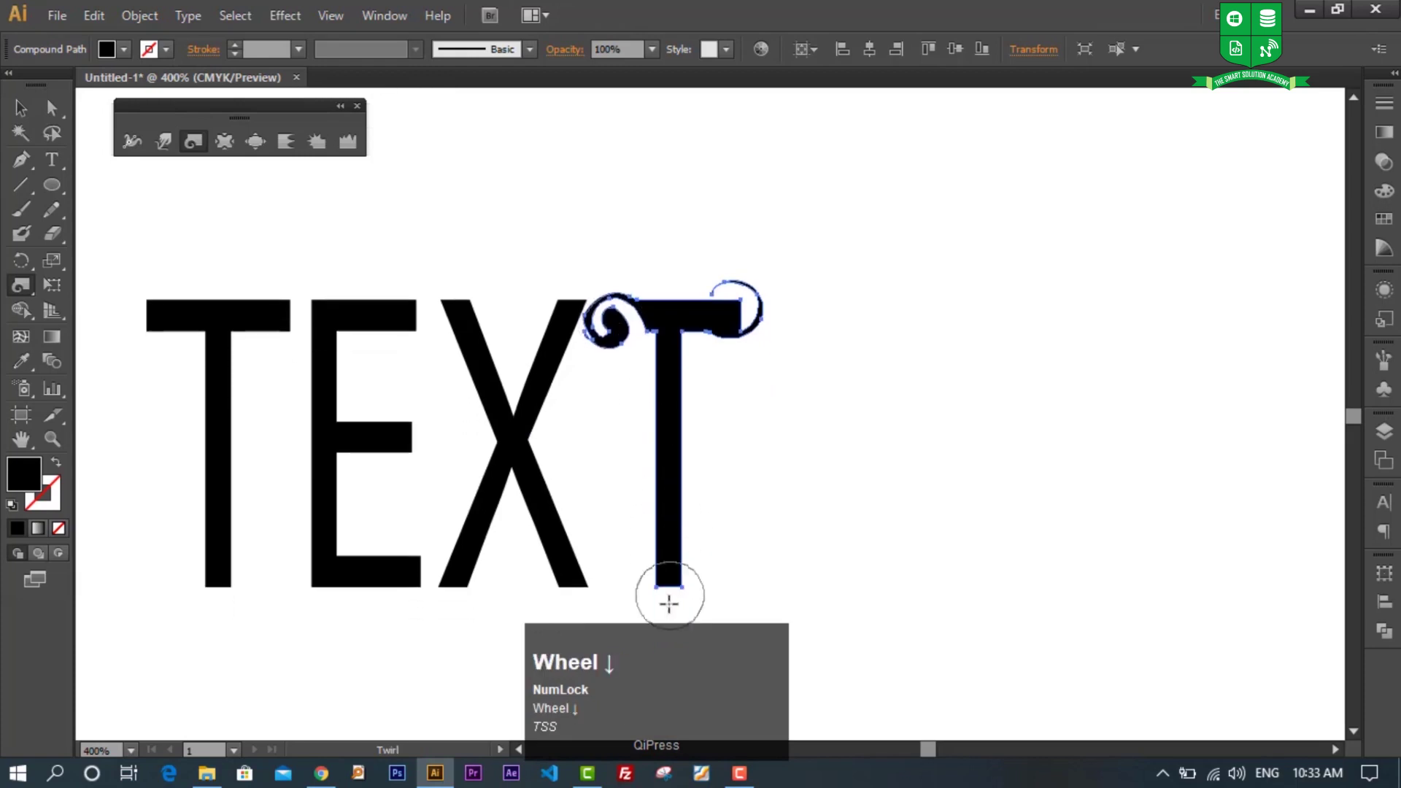
{"action": "left_click_drag", "start_coordinate": [662, 568], "coordinate": [658, 564]}
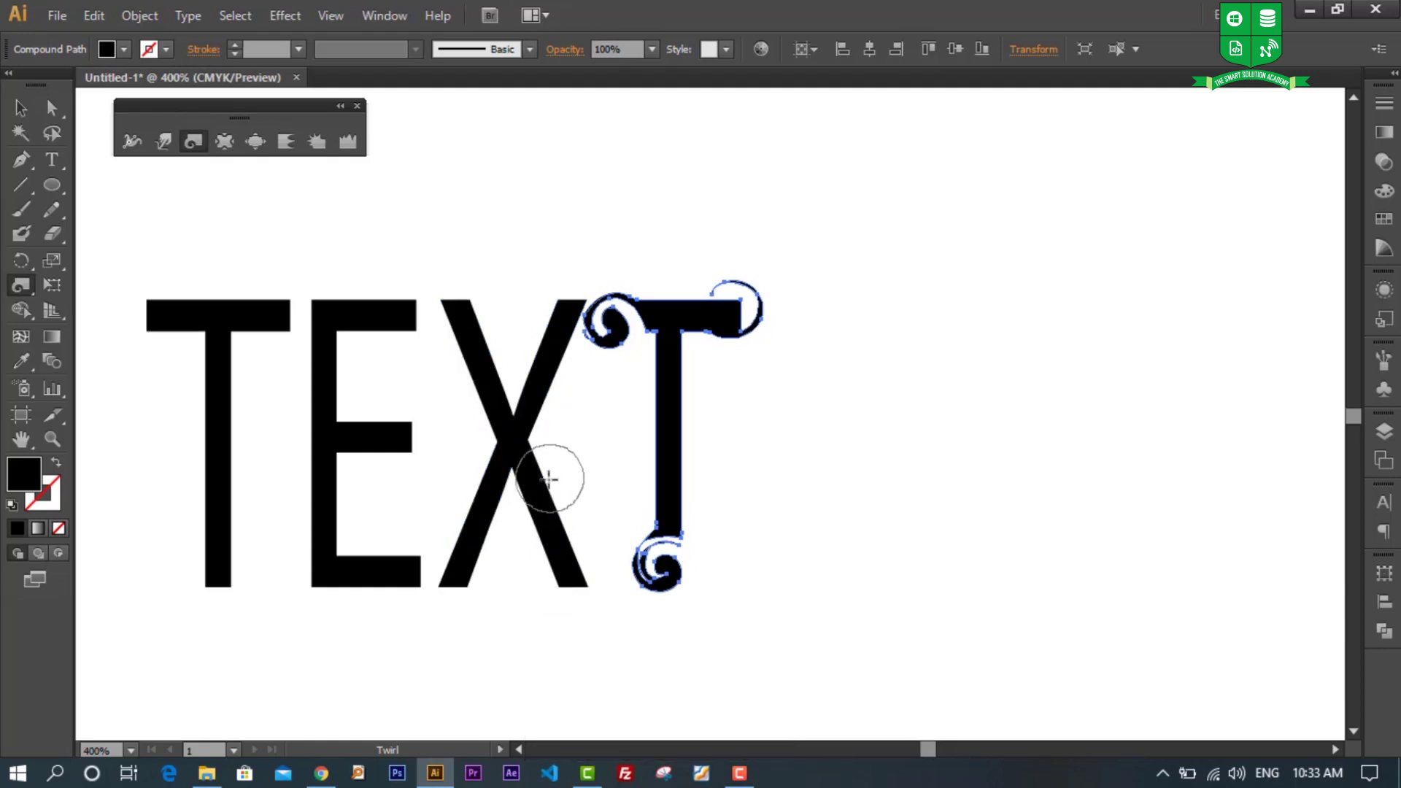
Step: Select the letter X and twirl its centre crossing and all four stroke ends
{"action": "left_click", "coordinate": [517, 464], "text": "ctrl"}
{"action": "mouse_move", "coordinate": [575, 573]}
{"action": "left_mouse_down"}
{"action": "mouse_move", "coordinate": [582, 428]}
{"action": "mouse_move", "coordinate": [557, 313]}
{"action": "mouse_move", "coordinate": [451, 326]}
{"action": "mouse_move", "coordinate": [460, 313]}
{"action": "left_mouse_up"}
{"action": "mouse_move", "coordinate": [462, 582]}
{"action": "left_mouse_down"}
{"action": "mouse_move", "coordinate": [510, 461]}
{"action": "mouse_move", "coordinate": [483, 502]}
{"action": "mouse_move", "coordinate": [405, 549]}
{"action": "left_mouse_up"}
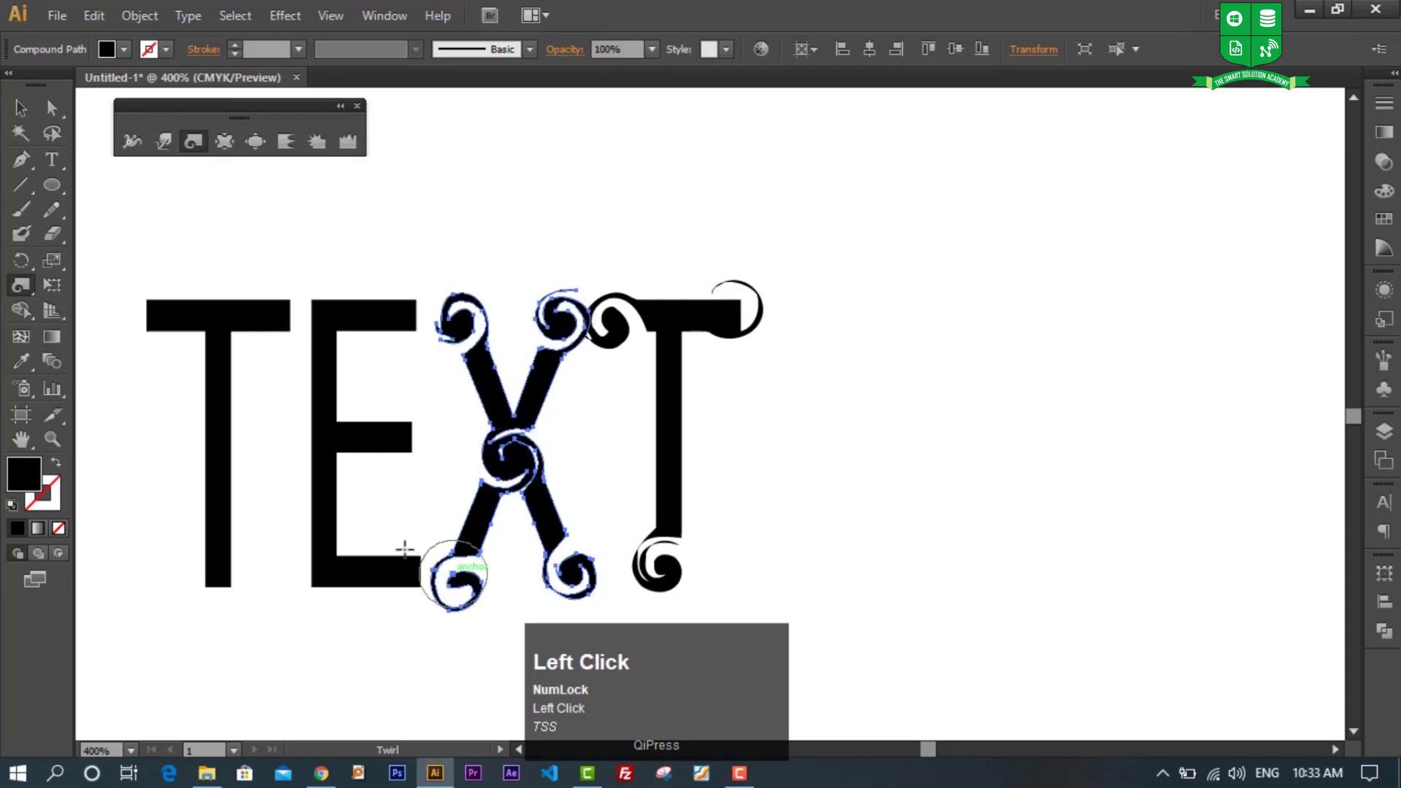
Step: Select the letter E and twirl its upper, middle and lower arms into curls
{"action": "left_click", "coordinate": [389, 314], "text": "ctrl"}
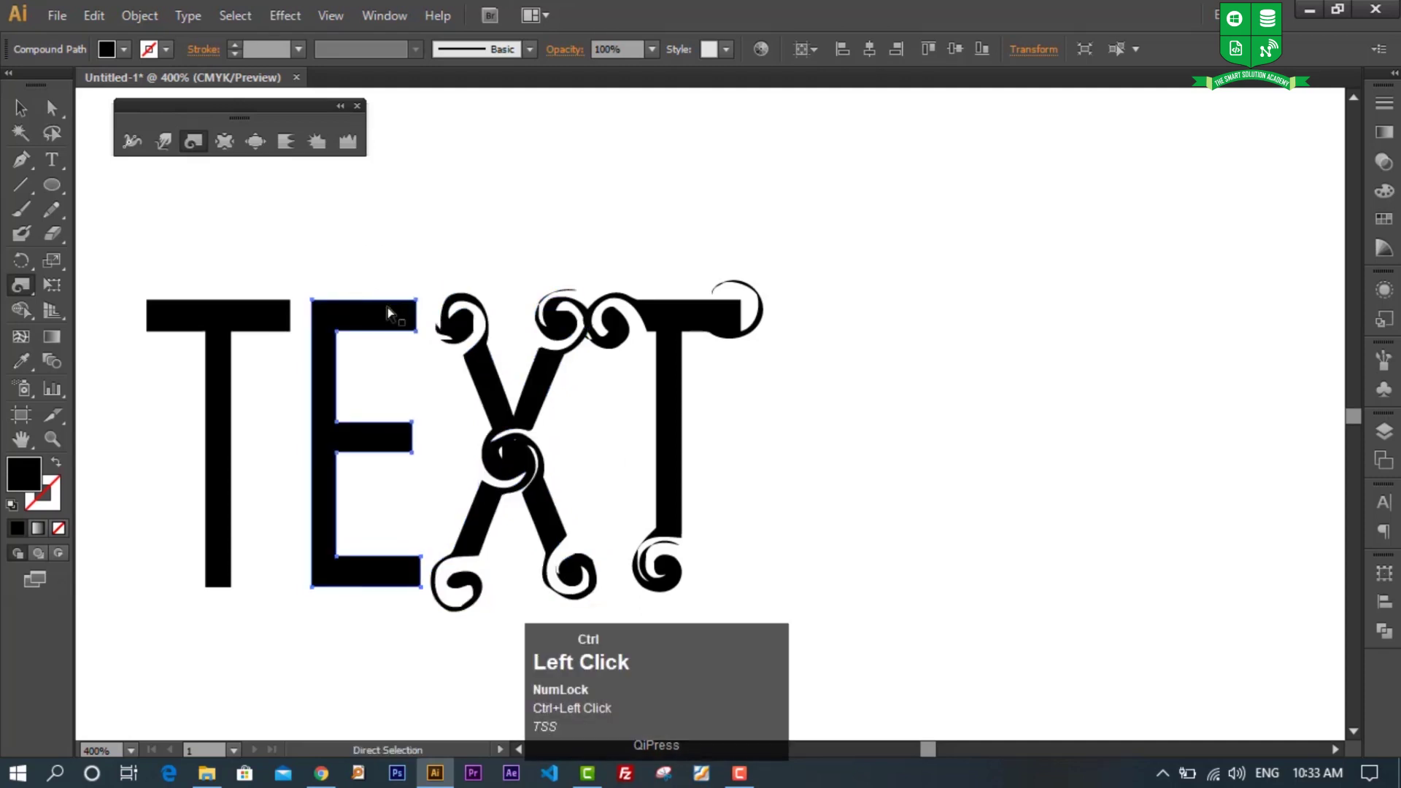
{"action": "left_click_drag", "start_coordinate": [416, 315], "coordinate": [417, 317]}
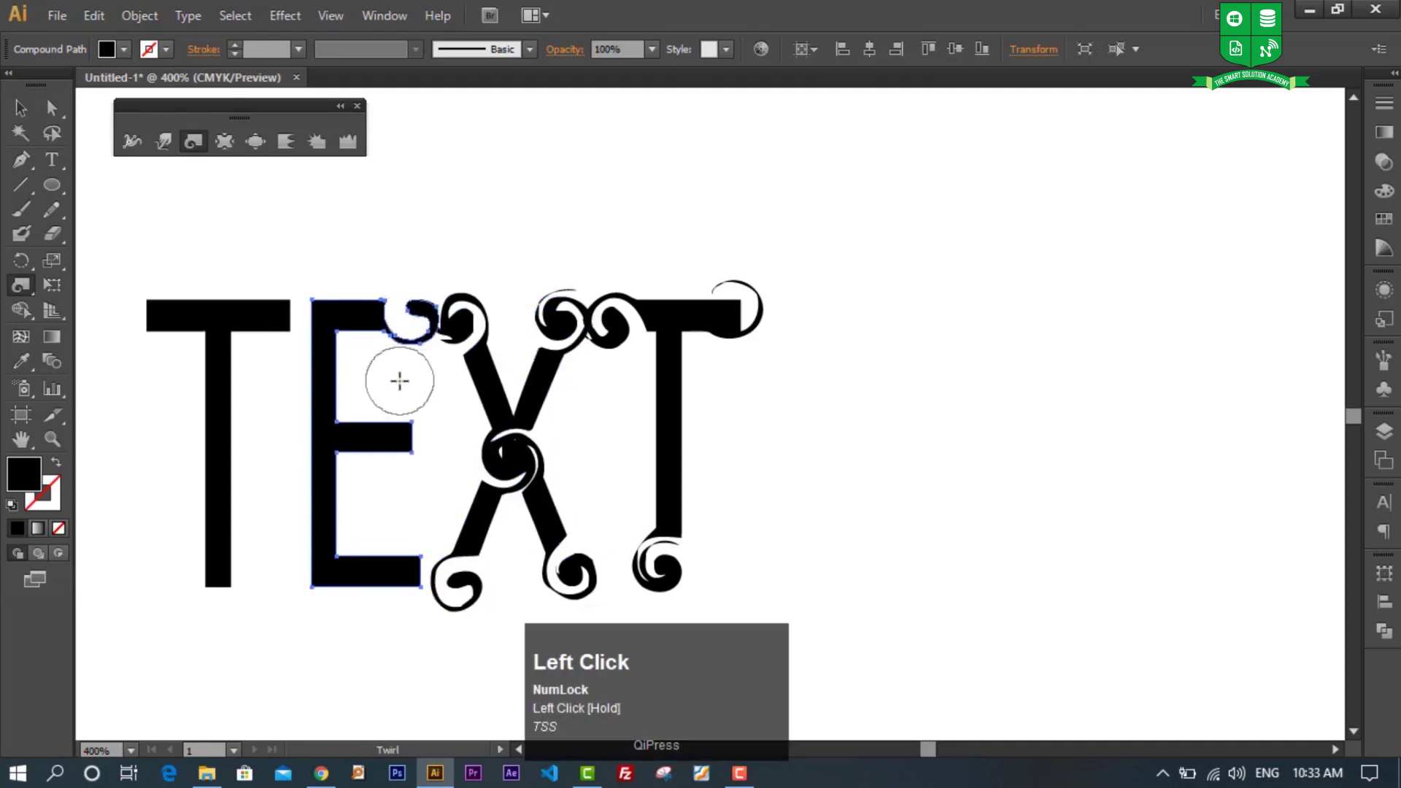
{"action": "left_click_drag", "start_coordinate": [405, 431], "coordinate": [406, 431]}
{"action": "left_click_drag", "start_coordinate": [375, 591], "coordinate": [381, 584]}
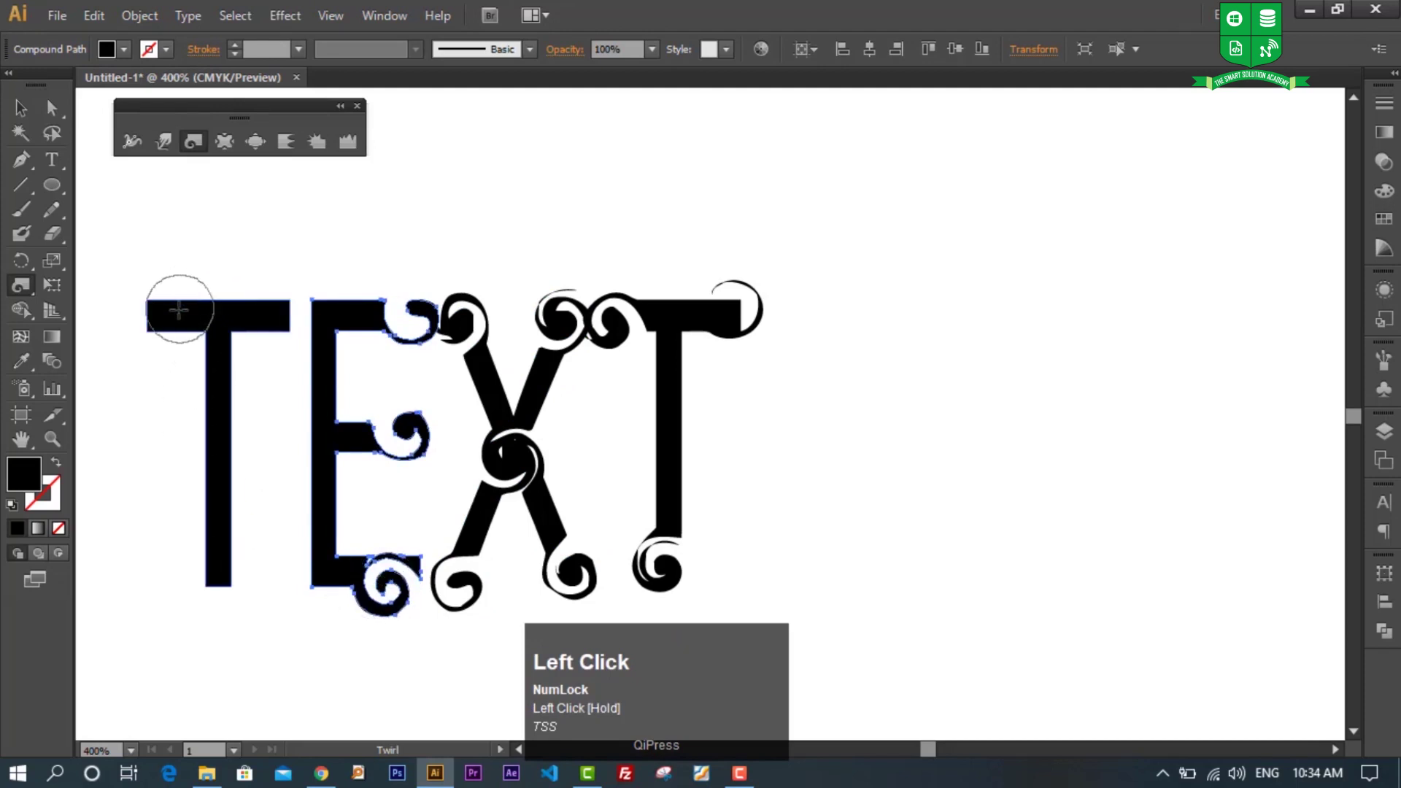
Step: Twirl the first T's crossbar ends, upper stem and foot, and add a matching twirl to the last T's upper stem
{"action": "left_click", "coordinate": [178, 316], "text": "ctrl"}
{"action": "mouse_move", "coordinate": [159, 313]}
{"action": "left_mouse_down"}
{"action": "mouse_move", "coordinate": [290, 317]}
{"action": "mouse_move", "coordinate": [275, 312]}
{"action": "mouse_move", "coordinate": [219, 432]}
{"action": "mouse_move", "coordinate": [203, 585]}
{"action": "mouse_move", "coordinate": [219, 397]}
{"action": "mouse_move", "coordinate": [218, 501]}
{"action": "mouse_move", "coordinate": [715, 427]}
{"action": "mouse_move", "coordinate": [663, 387]}
{"action": "left_mouse_up"}
{"action": "left_click", "coordinate": [675, 387], "text": "ctrl"}
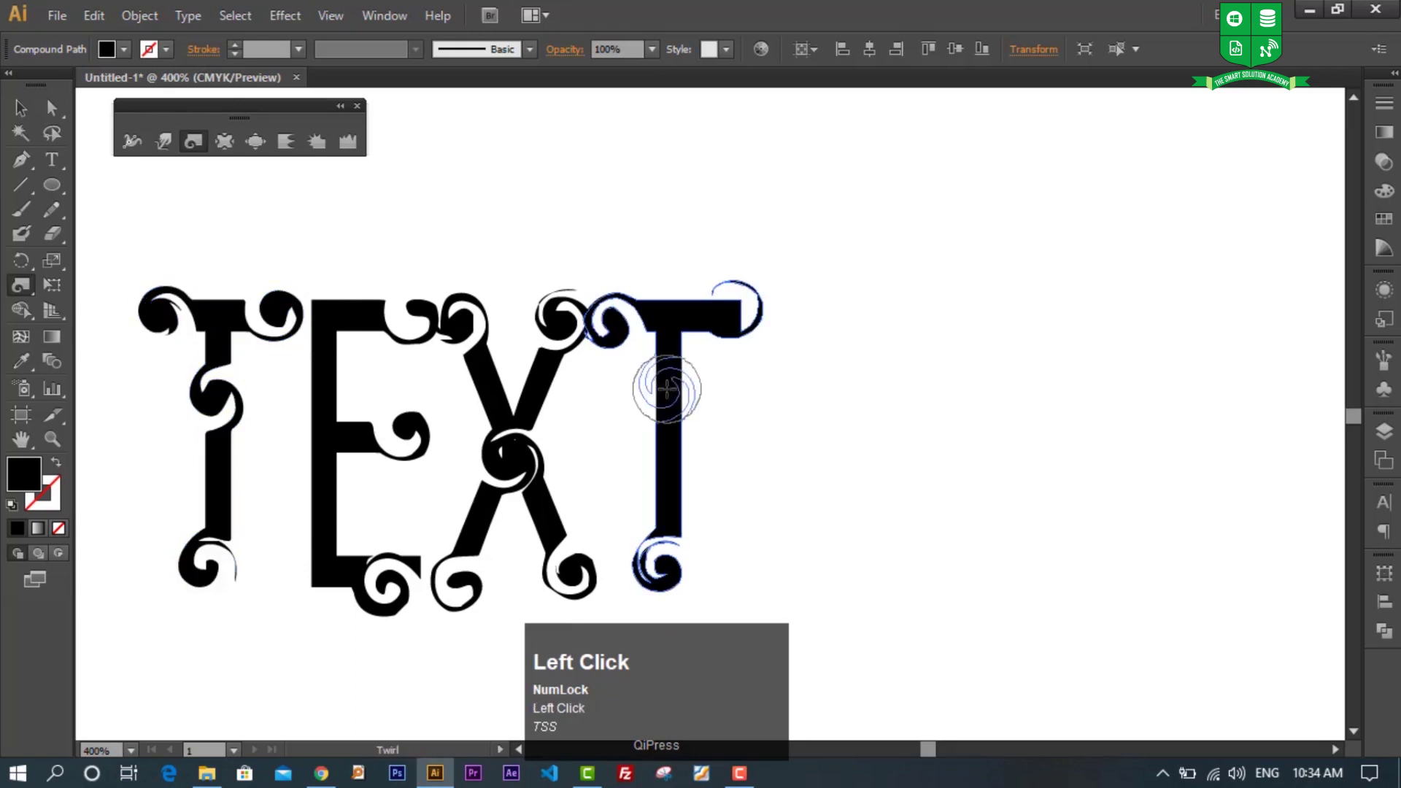
{"action": "scroll", "coordinate": [631, 482], "scroll_direction": "down", "scroll_amount": 2}
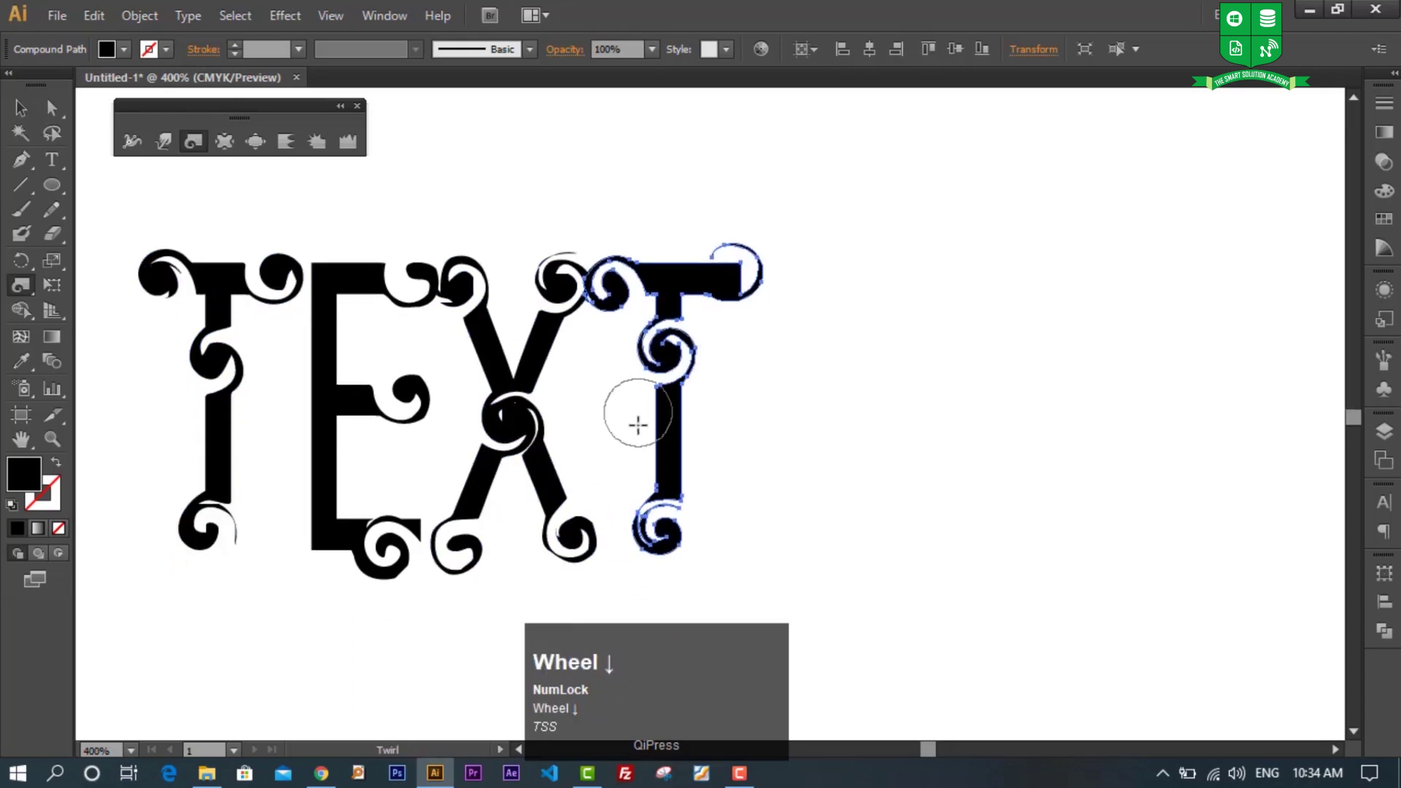
Step: Select all the twirled shapes, lines and lettering on the artboard and delete them
{"action": "scroll", "coordinate": [642, 419], "scroll_direction": "down", "scroll_amount": 2, "text": "alt"}
{"action": "scroll", "coordinate": [654, 417], "scroll_direction": "up", "scroll_amount": 2, "text": "alt"}
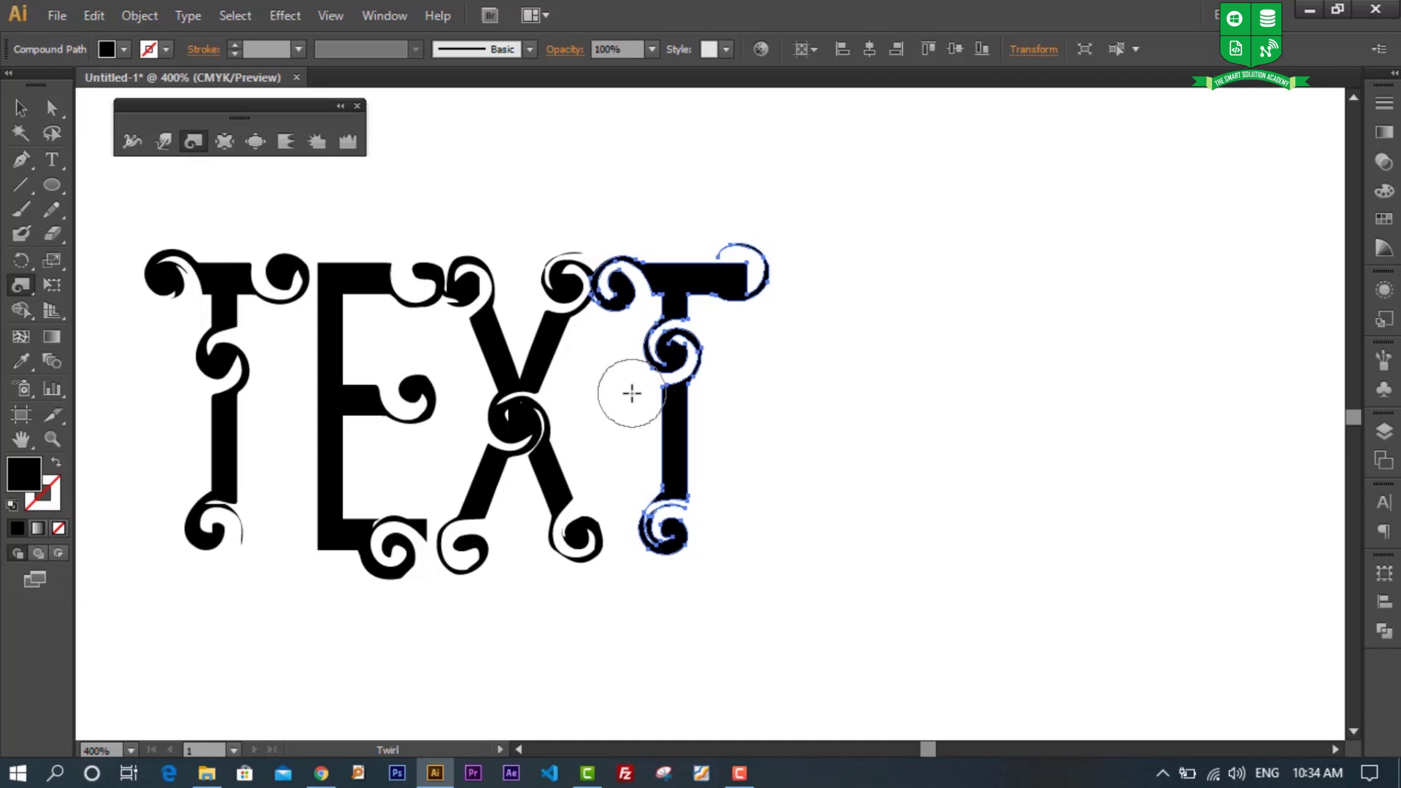
{"action": "key", "text": "alt"}
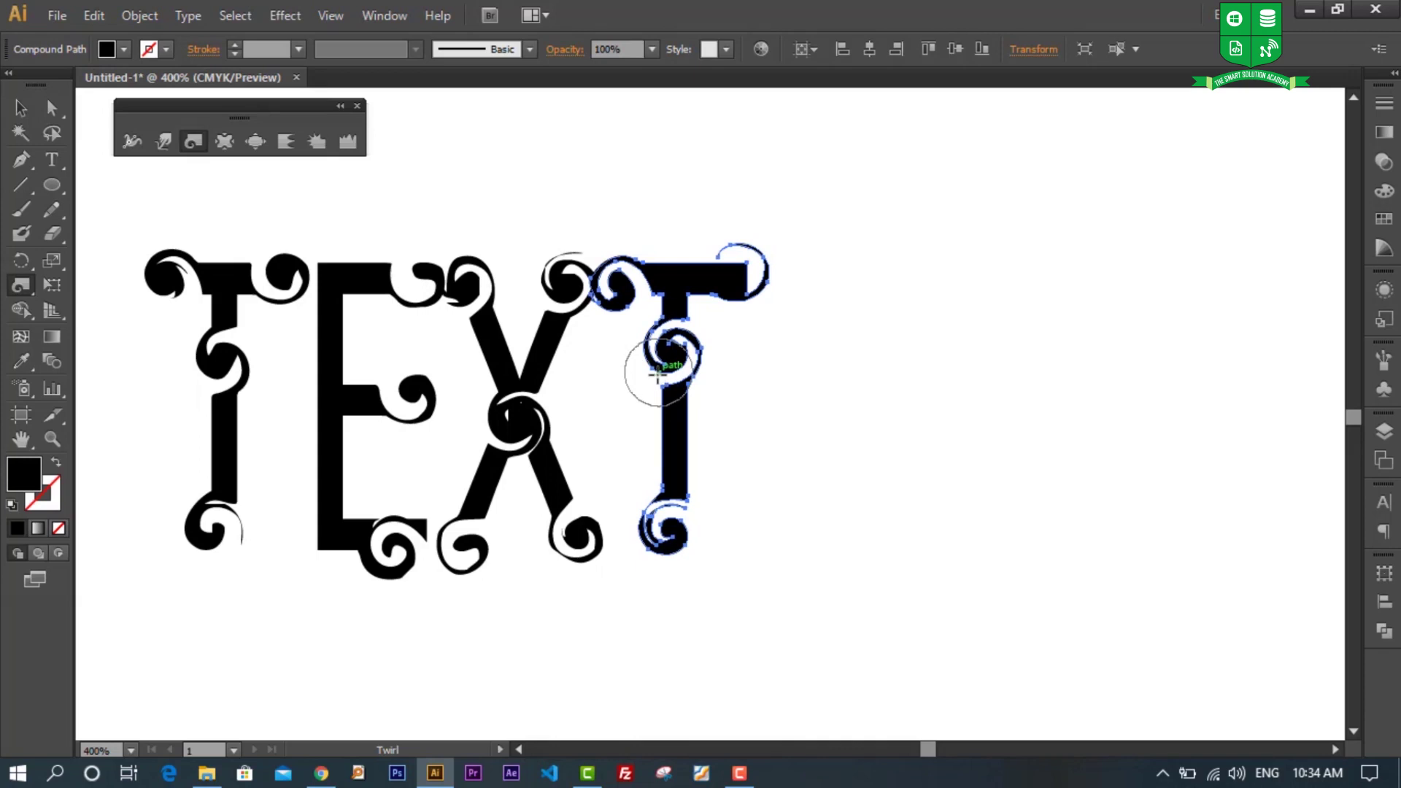
{"action": "scroll", "coordinate": [656, 374], "scroll_direction": "down", "scroll_amount": 5}
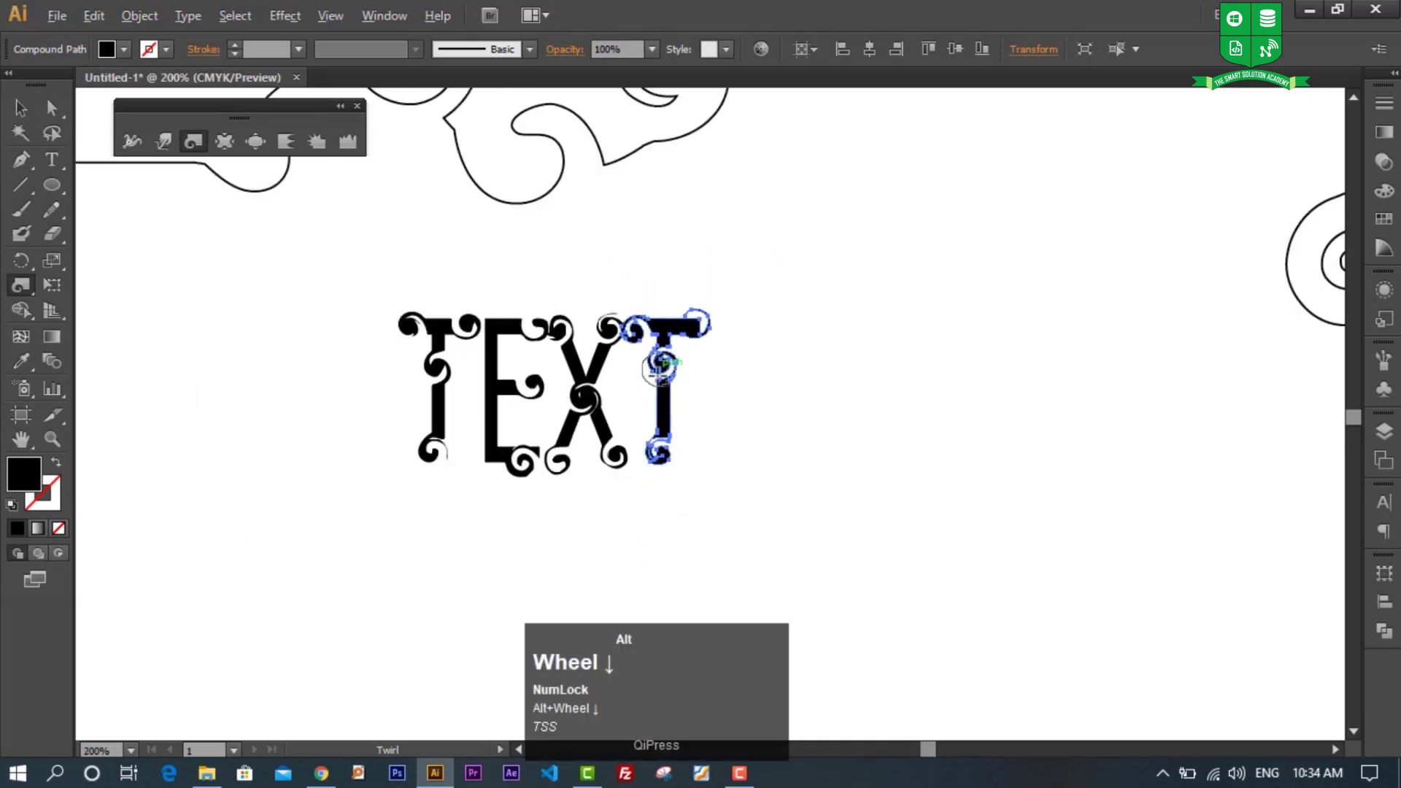
{"action": "scroll", "coordinate": [658, 374], "scroll_direction": "up", "scroll_amount": 2}
{"action": "scroll", "coordinate": [660, 367], "scroll_direction": "down", "scroll_amount": 1}
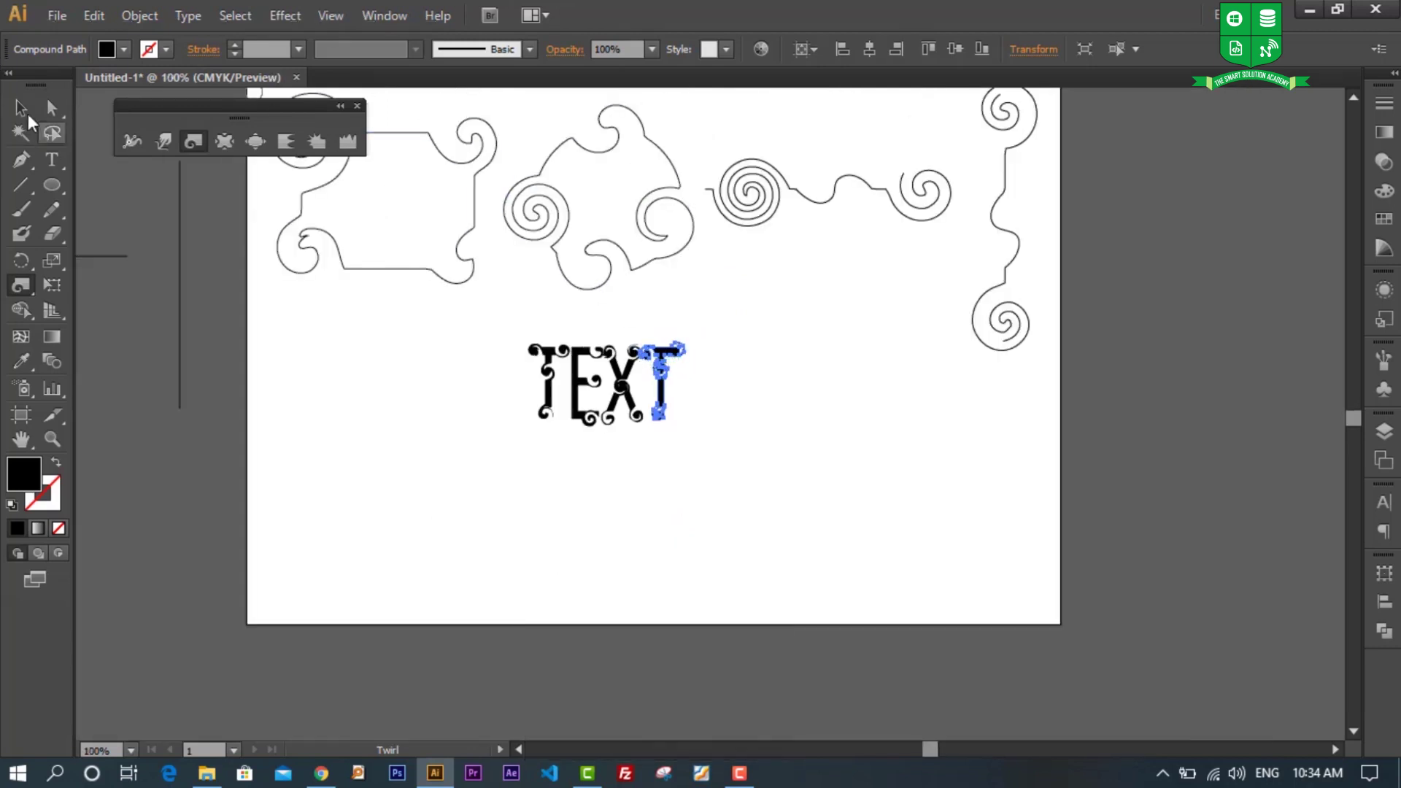
{"action": "left_click", "coordinate": [26, 113]}
{"action": "left_click_drag", "start_coordinate": [408, 107], "coordinate": [994, 443]}
{"action": "key", "text": "Delete"}
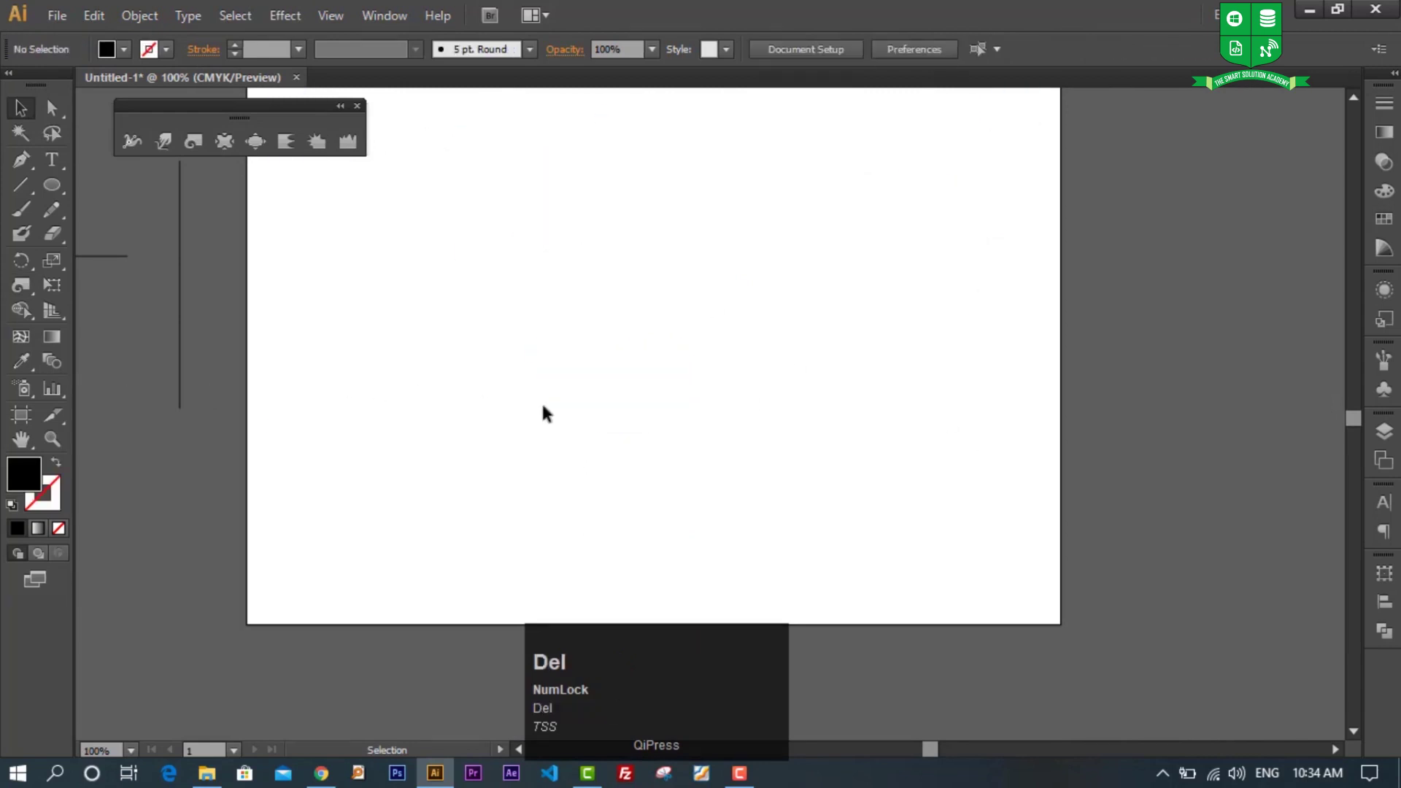
Step: Copy the original rectangle, circle, two lines and TEXT from beside the artboard onto the empty artboard
{"action": "scroll", "coordinate": [624, 402], "scroll_direction": "down", "scroll_amount": 3, "text": "alt"}
{"action": "left_click_drag", "start_coordinate": [210, 314], "coordinate": [430, 407]}
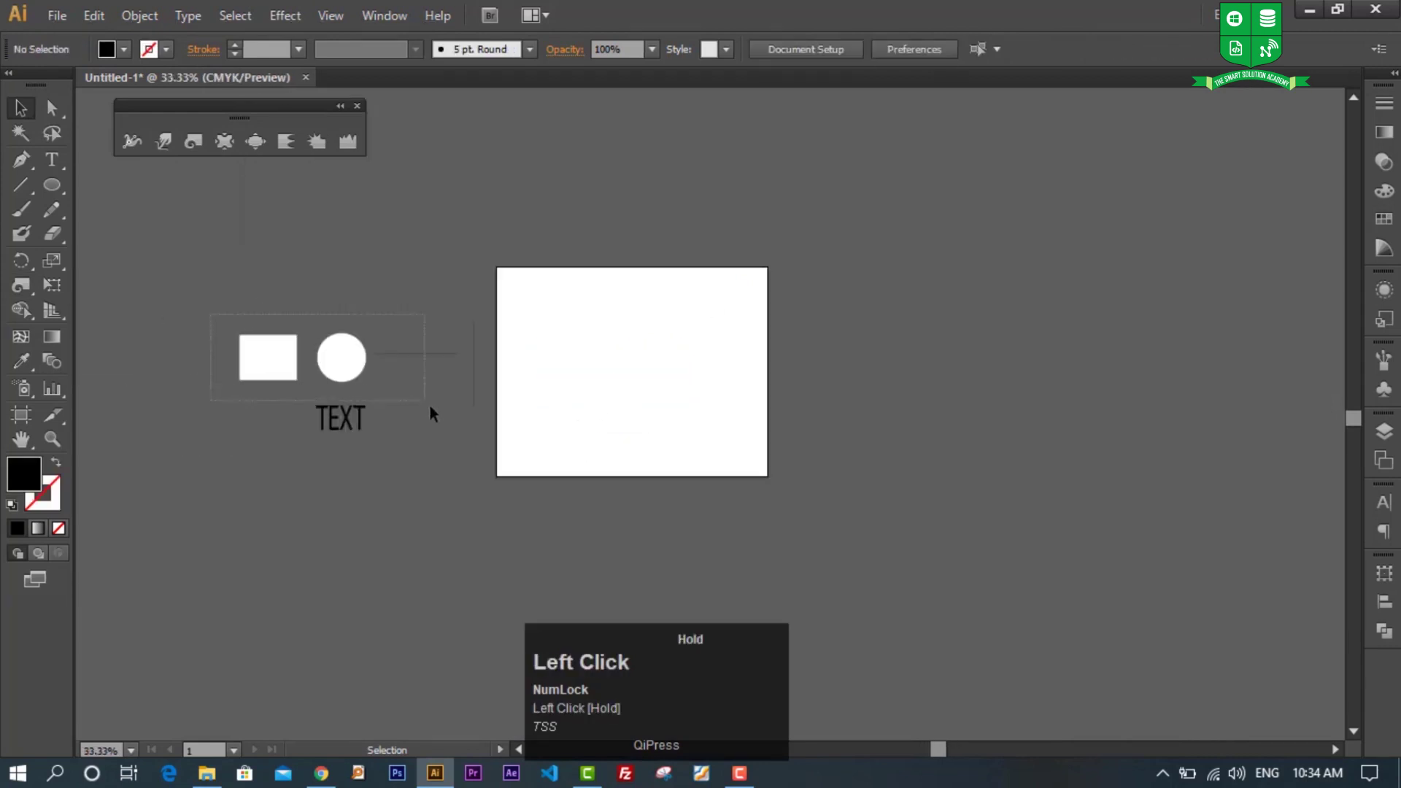
{"action": "left_click_drag", "start_coordinate": [488, 468], "coordinate": [482, 466]}
{"action": "left_click_drag", "start_coordinate": [339, 369], "coordinate": [612, 345]}
{"action": "scroll", "coordinate": [655, 353], "scroll_direction": "up", "scroll_amount": 3, "text": "alt"}
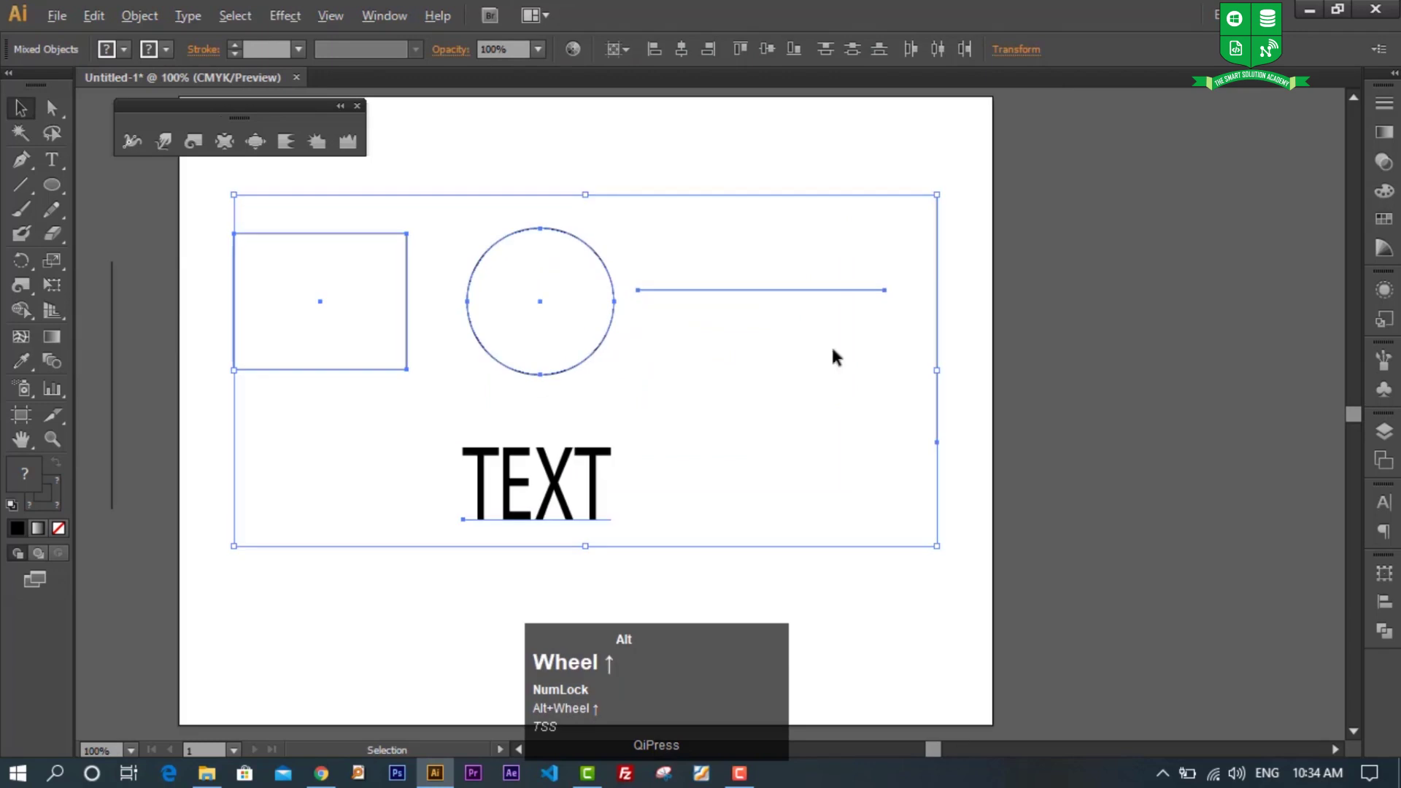
{"action": "left_click", "coordinate": [908, 573]}
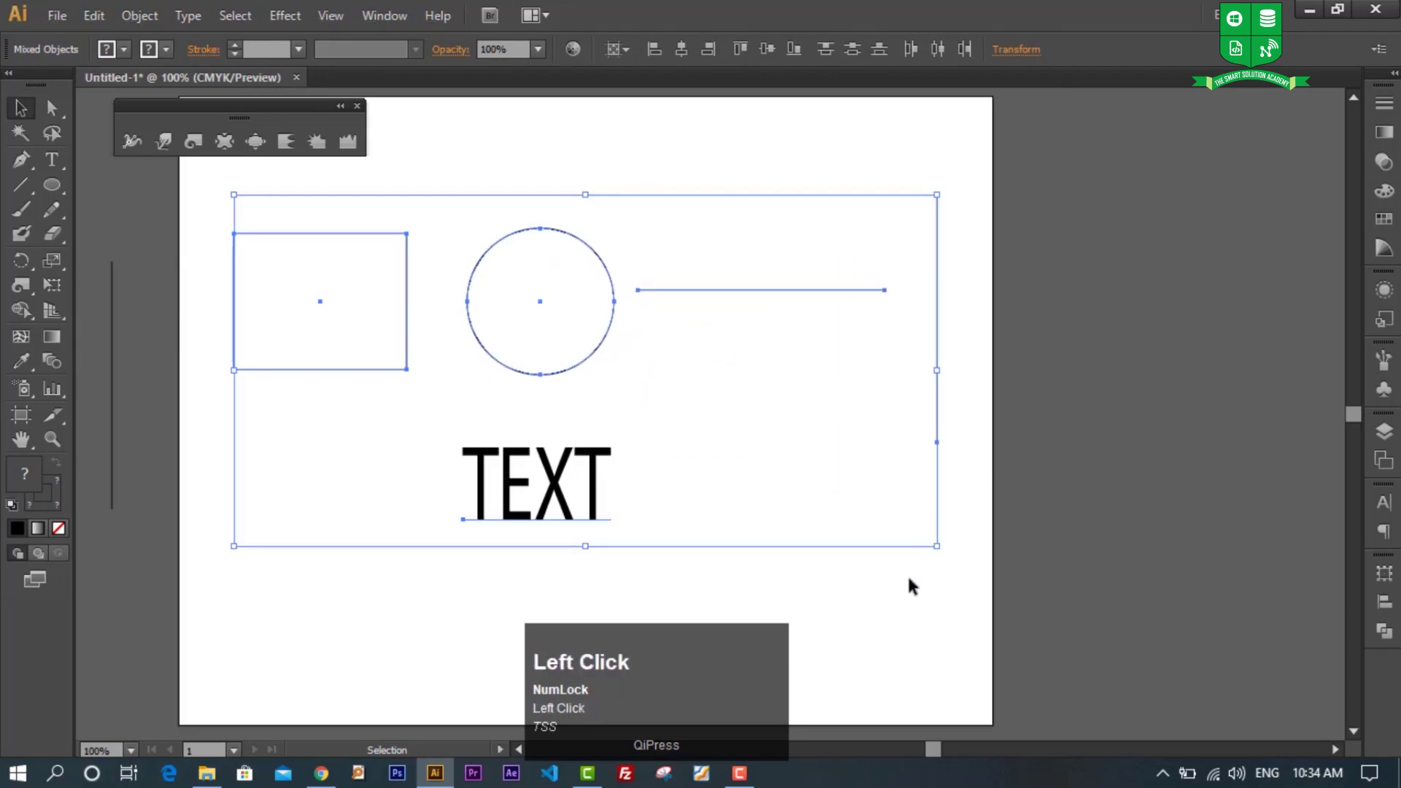
Step: Pucker the rectangle with an enlarged brush, pulling its two vertical sides inward and its top and bottom edges outward into points
{"action": "left_click", "coordinate": [402, 233]}
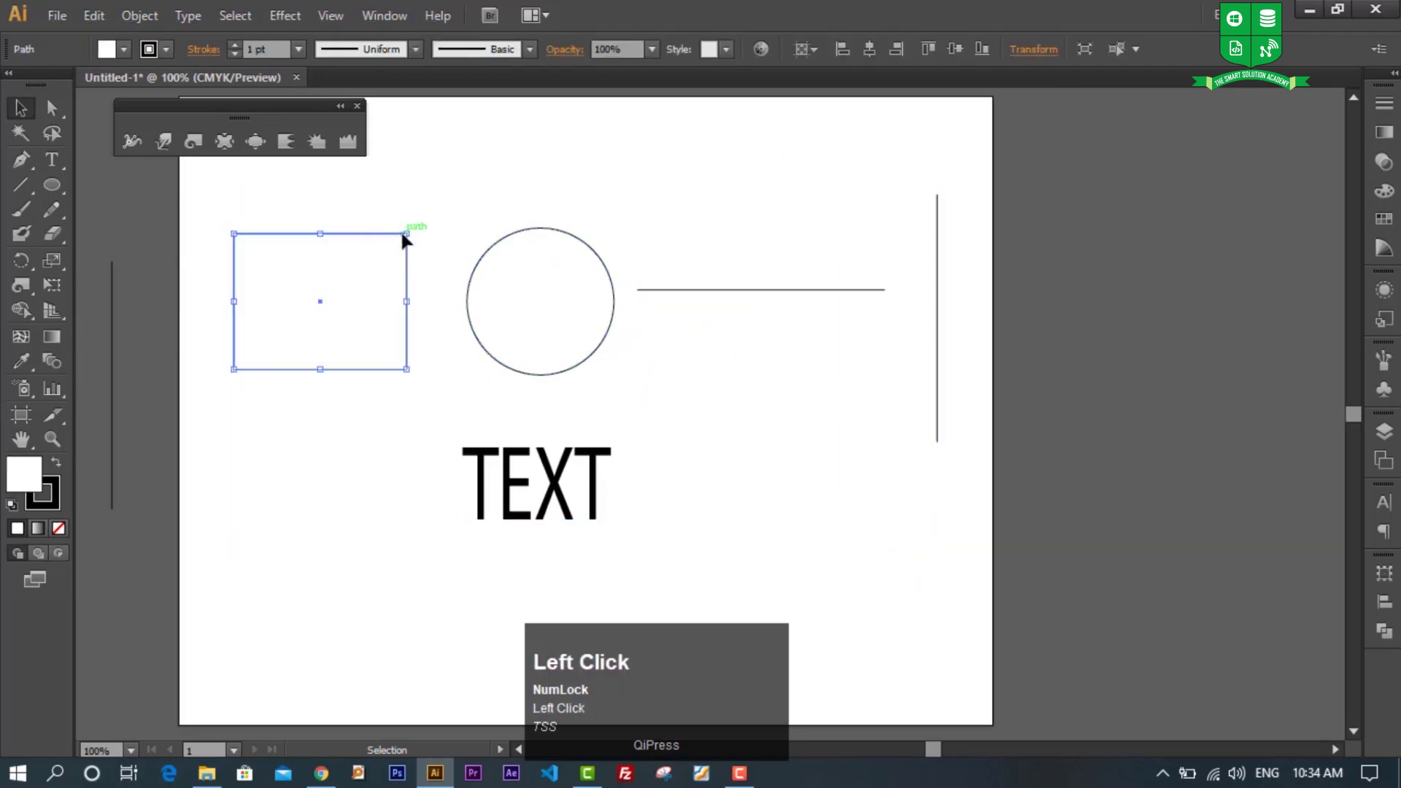
{"action": "left_click", "coordinate": [224, 143]}
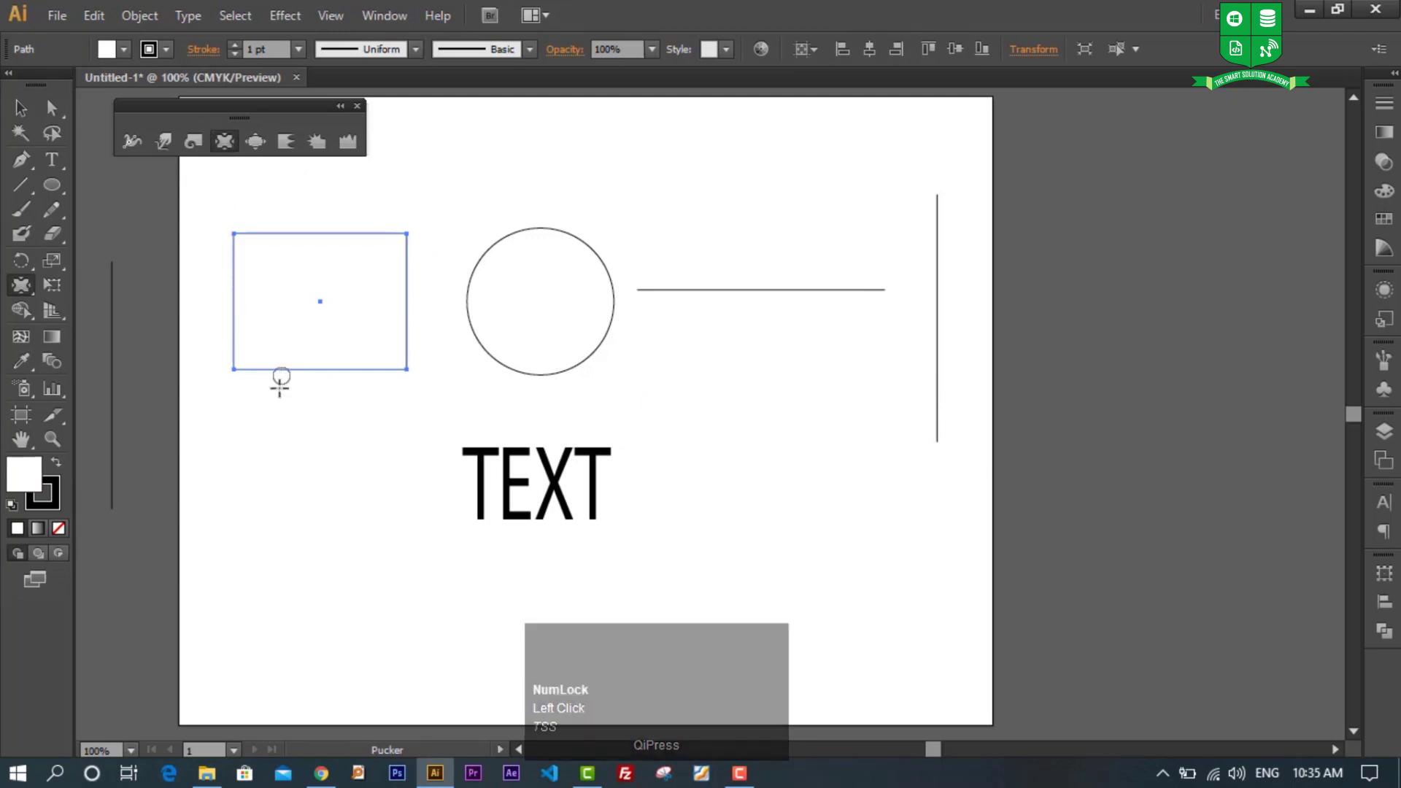
{"action": "key", "text": "alt"}
{"action": "left_click_drag", "start_coordinate": [347, 580], "coordinate": [337, 546]}
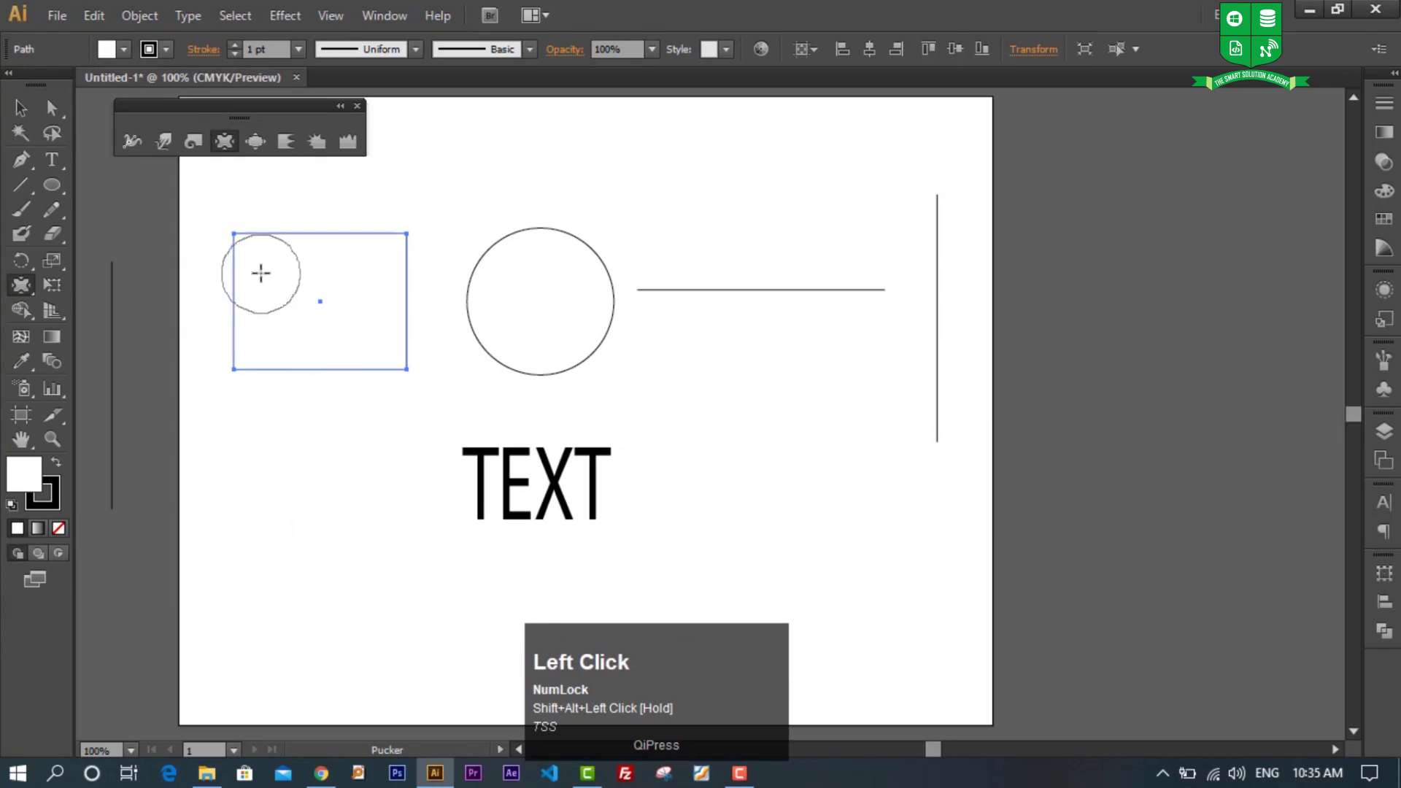
{"action": "mouse_move", "coordinate": [232, 290]}
{"action": "left_mouse_down"}
{"action": "mouse_move", "coordinate": [321, 302]}
{"action": "mouse_move", "coordinate": [319, 250]}
{"action": "mouse_move", "coordinate": [339, 213]}
{"action": "left_mouse_up"}
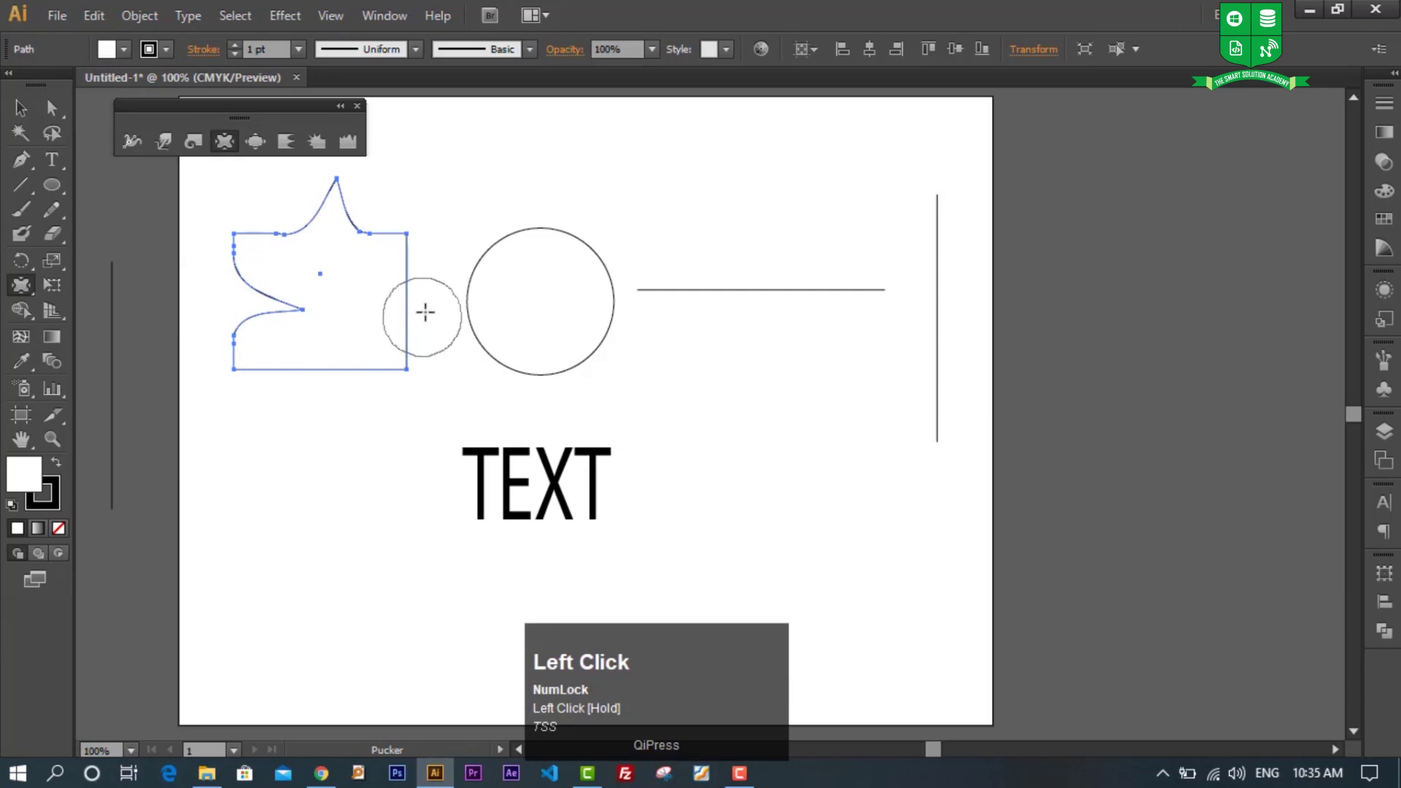
{"action": "left_click_drag", "start_coordinate": [425, 300], "coordinate": [365, 292]}
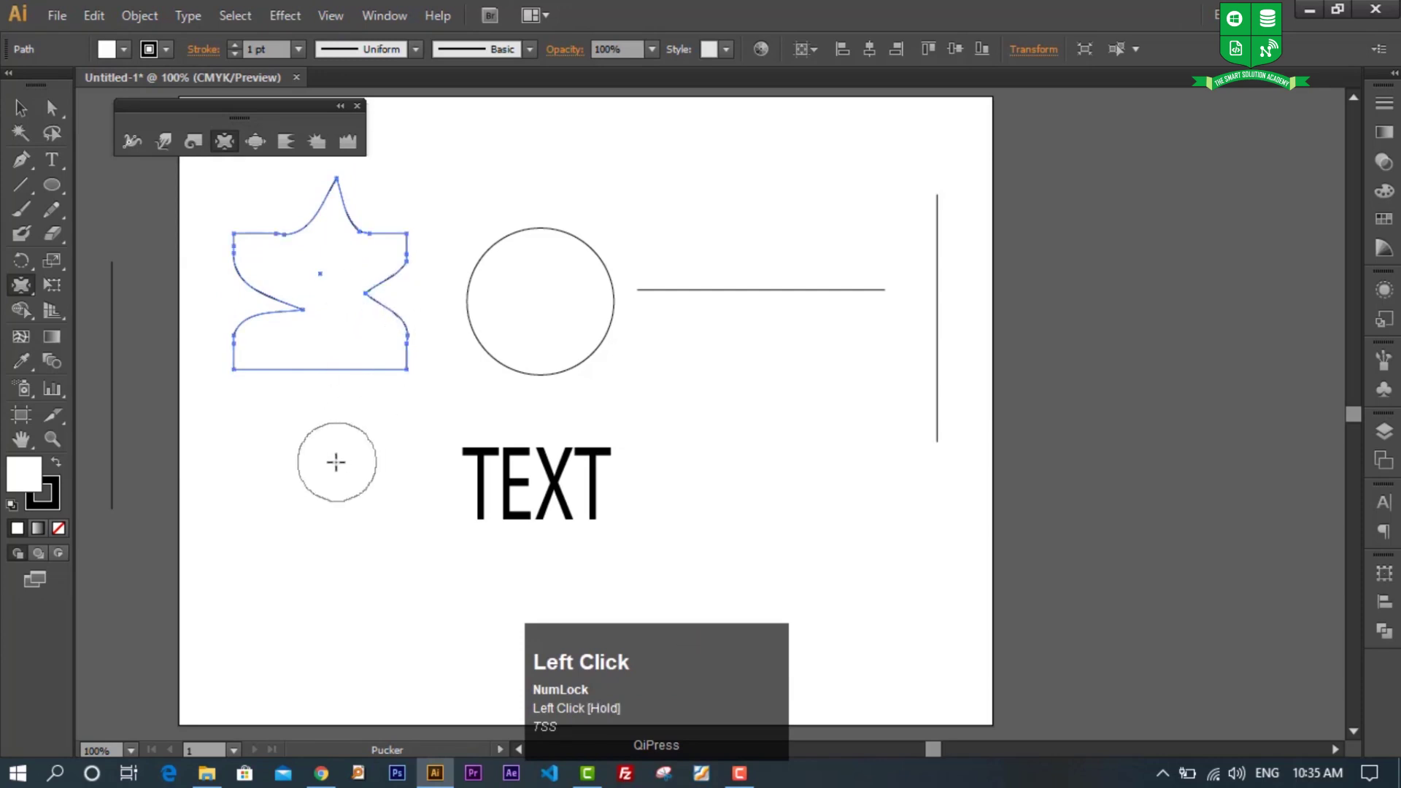
{"action": "left_click_drag", "start_coordinate": [329, 384], "coordinate": [319, 435]}
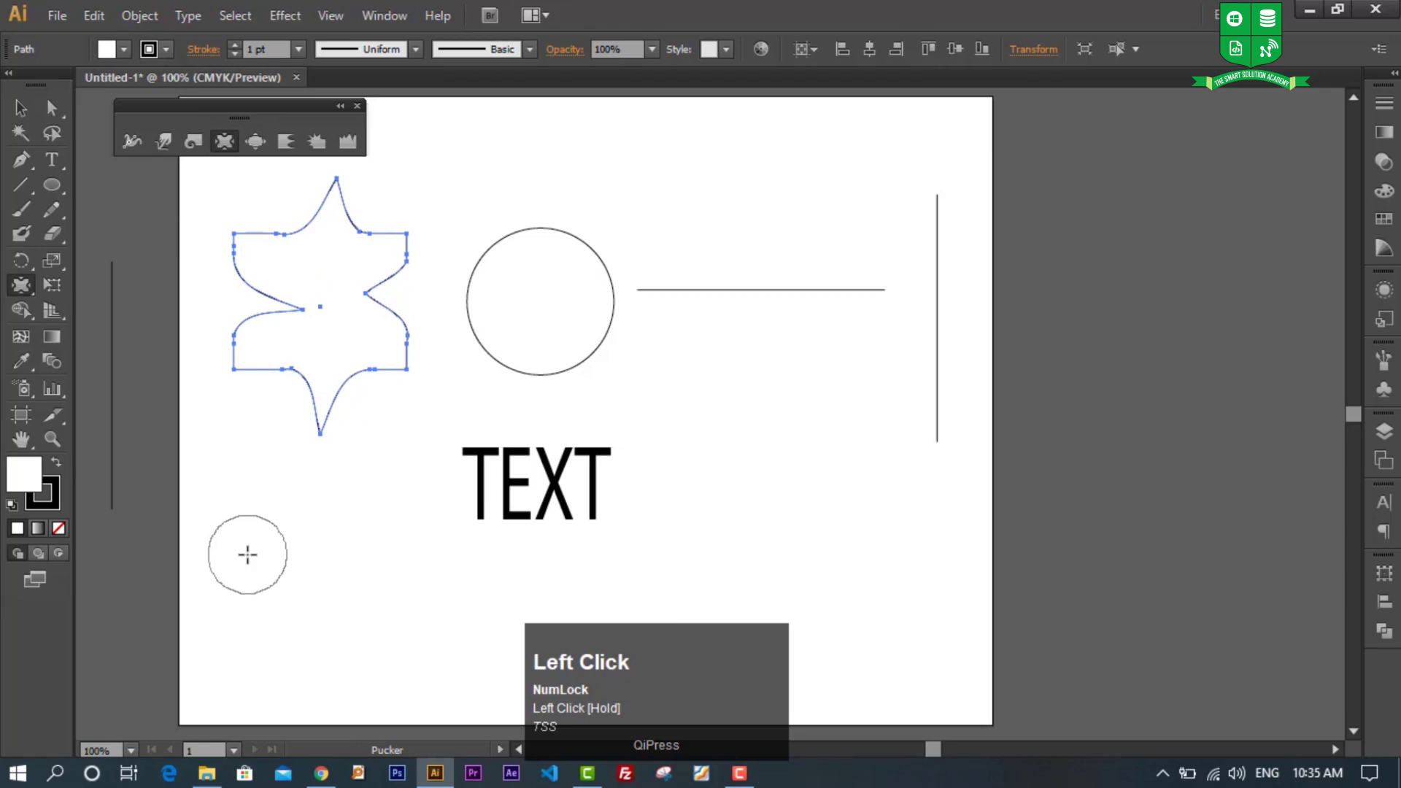
Step: Select the circle and pucker its outline into three outward points and one inward notch at its lower edge
{"action": "mouse_move", "coordinate": [556, 208]}
{"action": "left_mouse_down"}
{"action": "mouse_move", "coordinate": [567, 178]}
{"action": "mouse_move", "coordinate": [563, 226]}
{"action": "mouse_move", "coordinate": [547, 197]}
{"action": "mouse_move", "coordinate": [591, 325]}
{"action": "mouse_move", "coordinate": [644, 385]}
{"action": "mouse_move", "coordinate": [516, 353]}
{"action": "left_mouse_up"}
{"action": "left_click", "coordinate": [565, 229], "text": "ctrl"}
{"action": "mouse_move", "coordinate": [460, 416]}
{"action": "left_mouse_down"}
{"action": "mouse_move", "coordinate": [556, 304]}
{"action": "mouse_move", "coordinate": [489, 328]}
{"action": "mouse_move", "coordinate": [457, 275]}
{"action": "mouse_move", "coordinate": [491, 300]}
{"action": "mouse_move", "coordinate": [426, 287]}
{"action": "mouse_move", "coordinate": [483, 295]}
{"action": "left_mouse_up"}
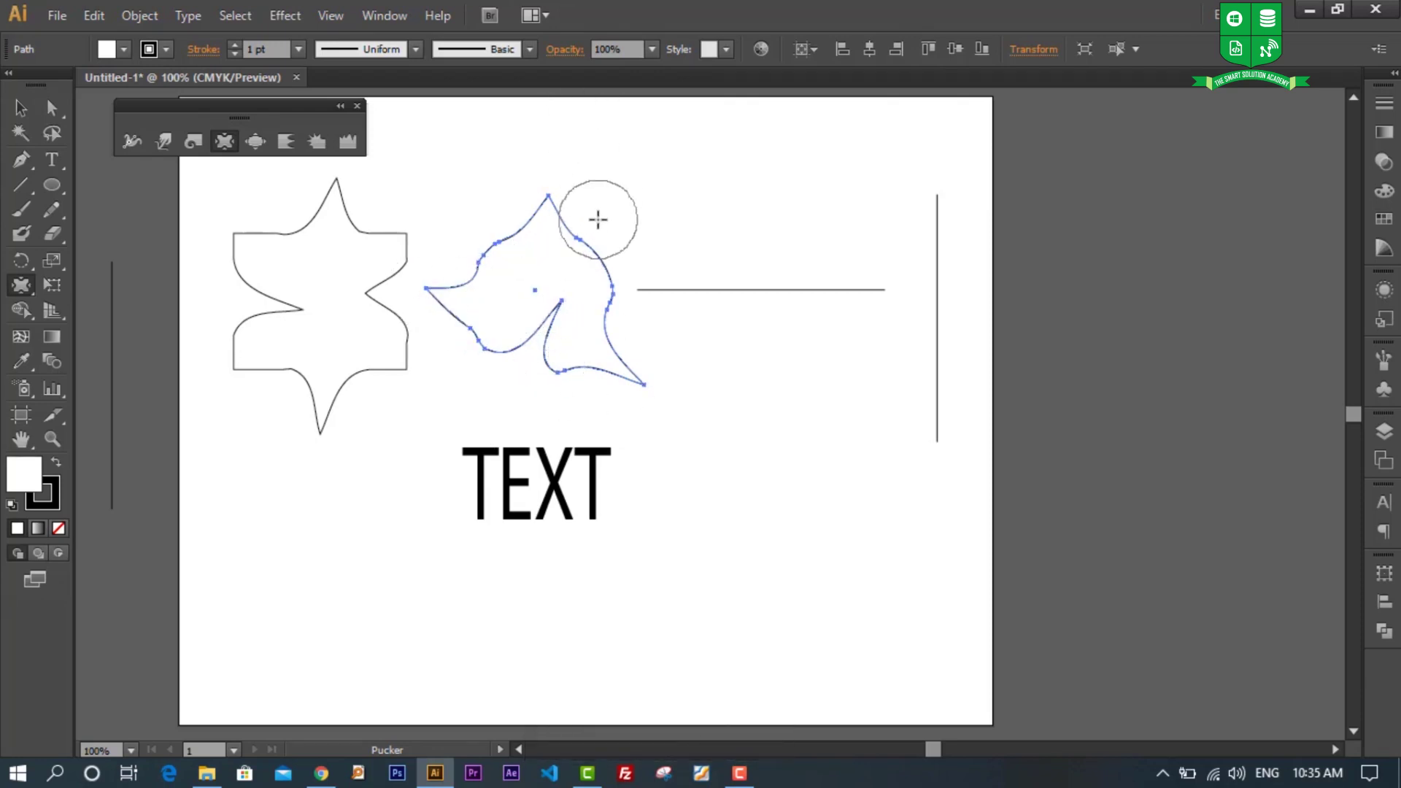
Step: Pucker the horizontal line into a tall peak and a shallow dip, and the vertical line into winding curves
{"action": "left_click", "coordinate": [721, 289], "text": "ctrl"}
{"action": "mouse_move", "coordinate": [709, 308]}
{"action": "left_mouse_down"}
{"action": "mouse_move", "coordinate": [716, 247]}
{"action": "mouse_move", "coordinate": [829, 269]}
{"action": "mouse_move", "coordinate": [813, 322]}
{"action": "mouse_move", "coordinate": [788, 328]}
{"action": "mouse_move", "coordinate": [878, 295]}
{"action": "left_mouse_up"}
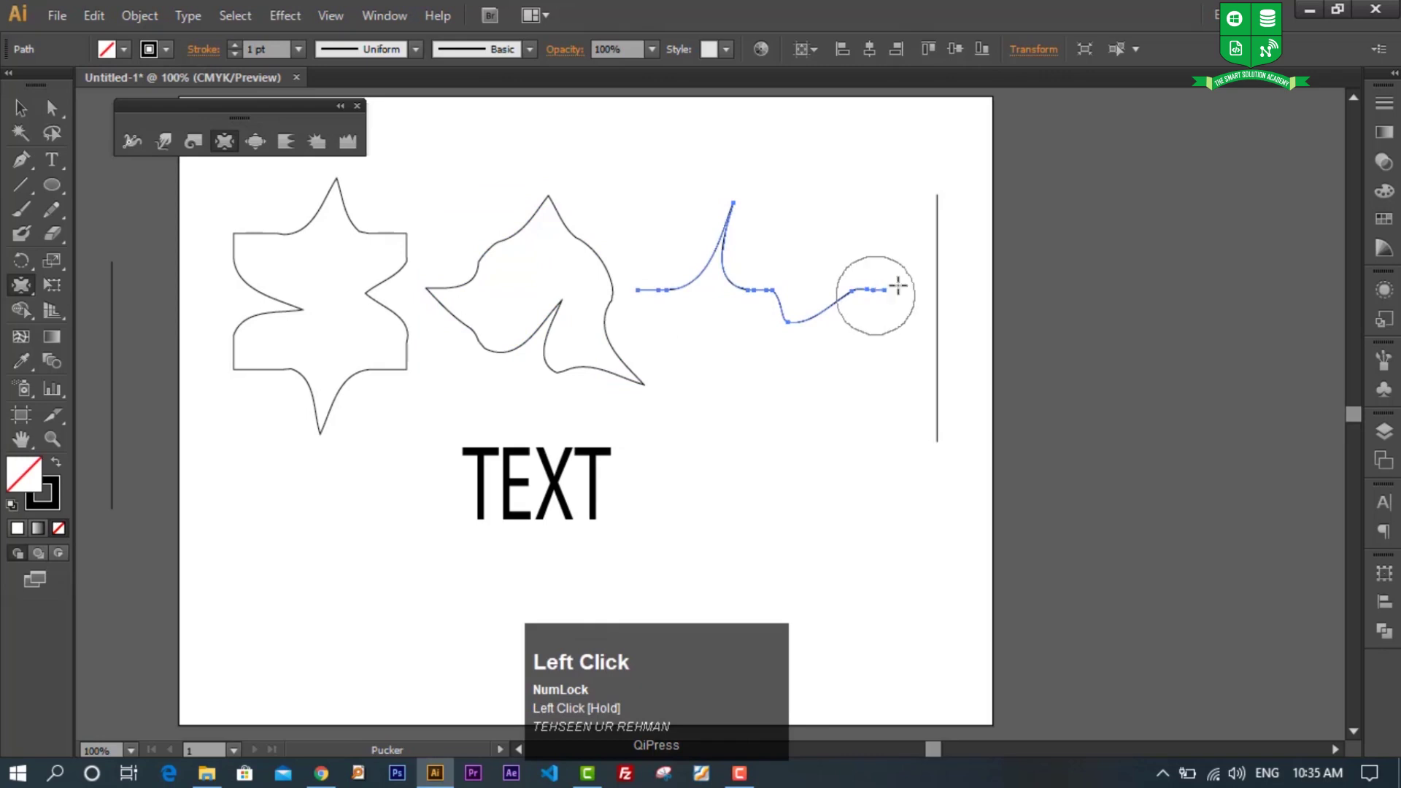
{"action": "left_click", "coordinate": [935, 224], "text": "ctrl"}
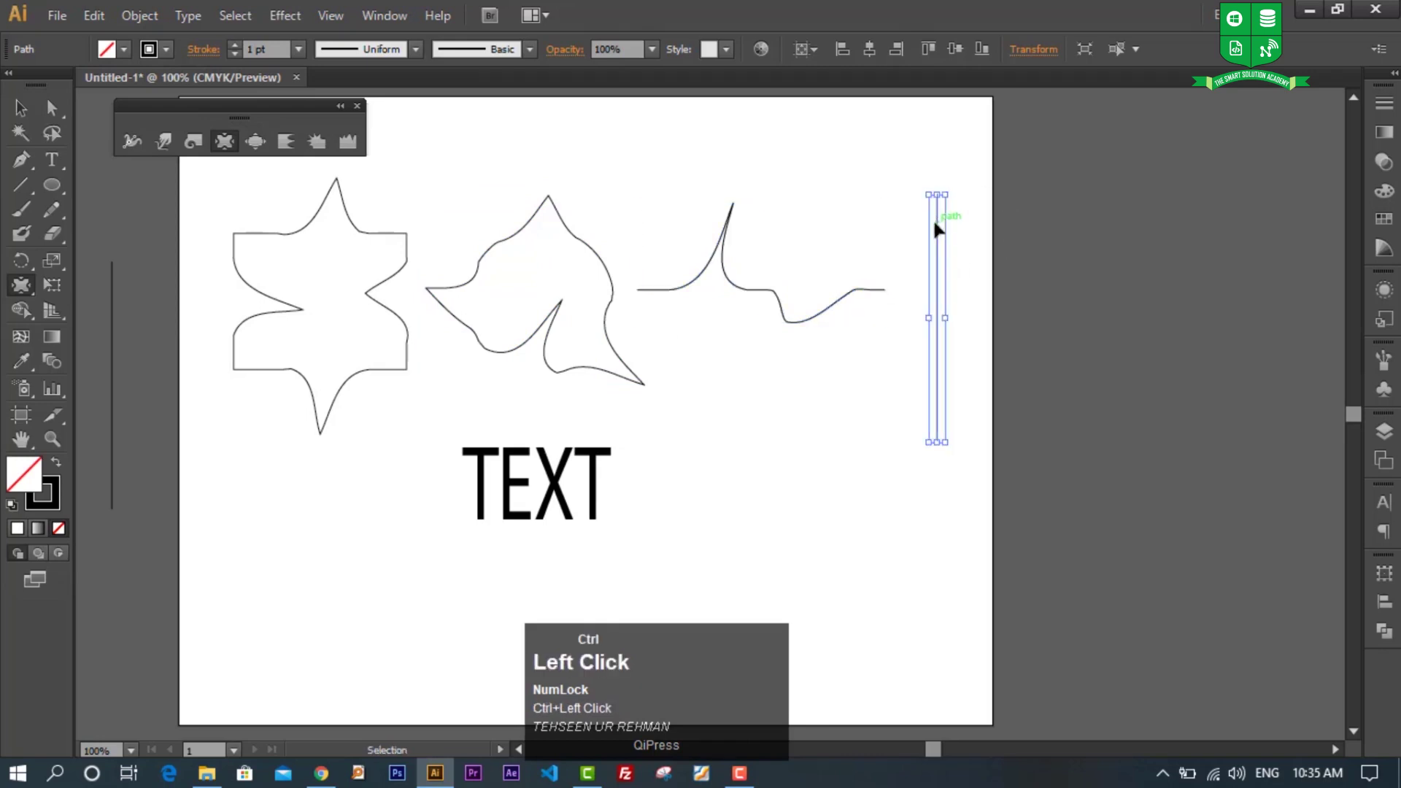
{"action": "mouse_move", "coordinate": [927, 221]}
{"action": "left_mouse_down"}
{"action": "mouse_move", "coordinate": [913, 226]}
{"action": "mouse_move", "coordinate": [869, 172]}
{"action": "mouse_move", "coordinate": [914, 223]}
{"action": "mouse_move", "coordinate": [945, 325]}
{"action": "mouse_move", "coordinate": [883, 353]}
{"action": "left_mouse_up"}
{"action": "mouse_move", "coordinate": [872, 288]}
{"action": "left_mouse_down"}
{"action": "mouse_move", "coordinate": [907, 303]}
{"action": "mouse_move", "coordinate": [942, 294]}
{"action": "left_mouse_up"}
{"action": "mouse_move", "coordinate": [932, 400]}
{"action": "left_mouse_down"}
{"action": "mouse_move", "coordinate": [833, 421]}
{"action": "mouse_move", "coordinate": [828, 392]}
{"action": "mouse_move", "coordinate": [850, 385]}
{"action": "mouse_move", "coordinate": [815, 367]}
{"action": "mouse_move", "coordinate": [769, 430]}
{"action": "mouse_move", "coordinate": [826, 448]}
{"action": "left_mouse_up"}
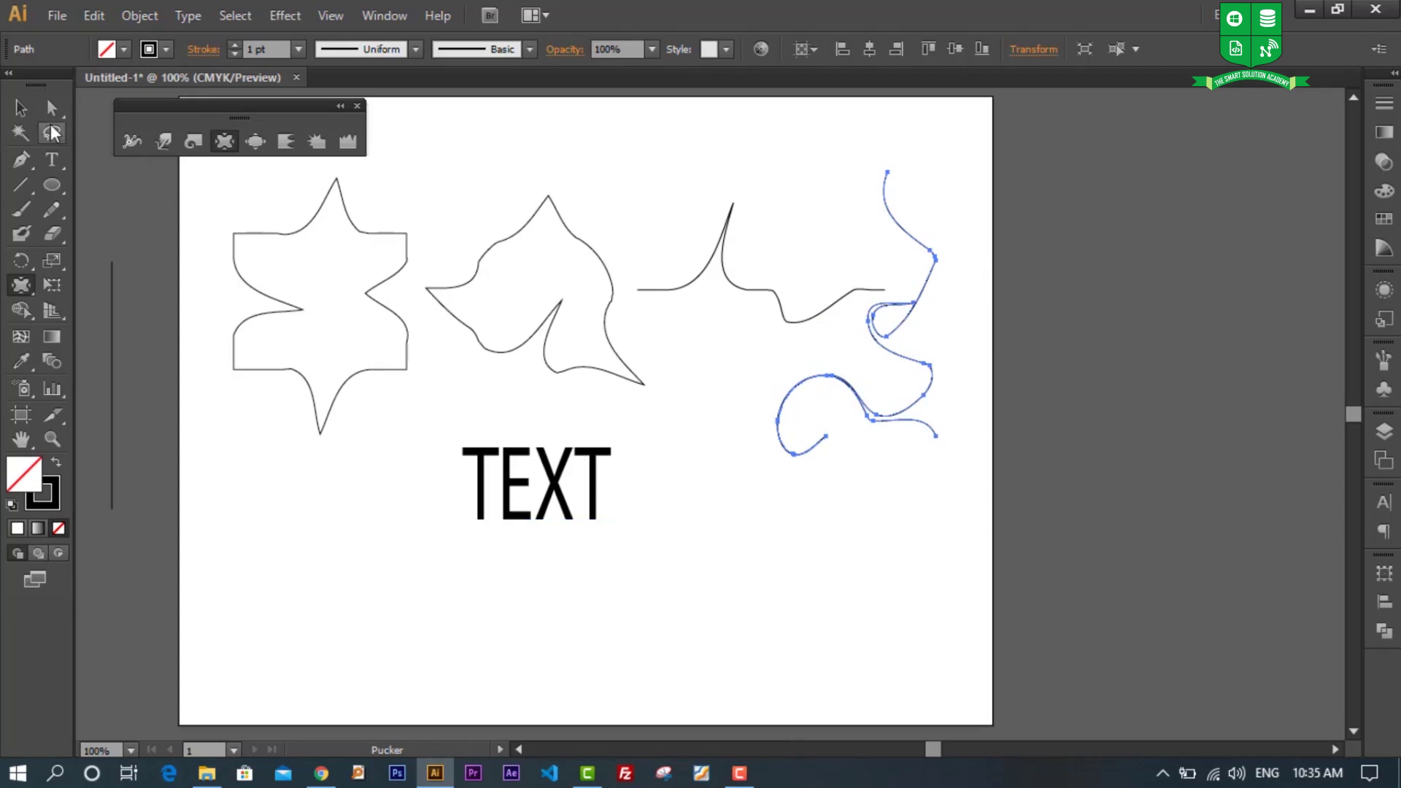
Step: Convert TEXT to outlines and select only the last T with the Direct Selection tool
{"action": "left_click", "coordinate": [52, 111]}
{"action": "key", "text": "ctrl"}
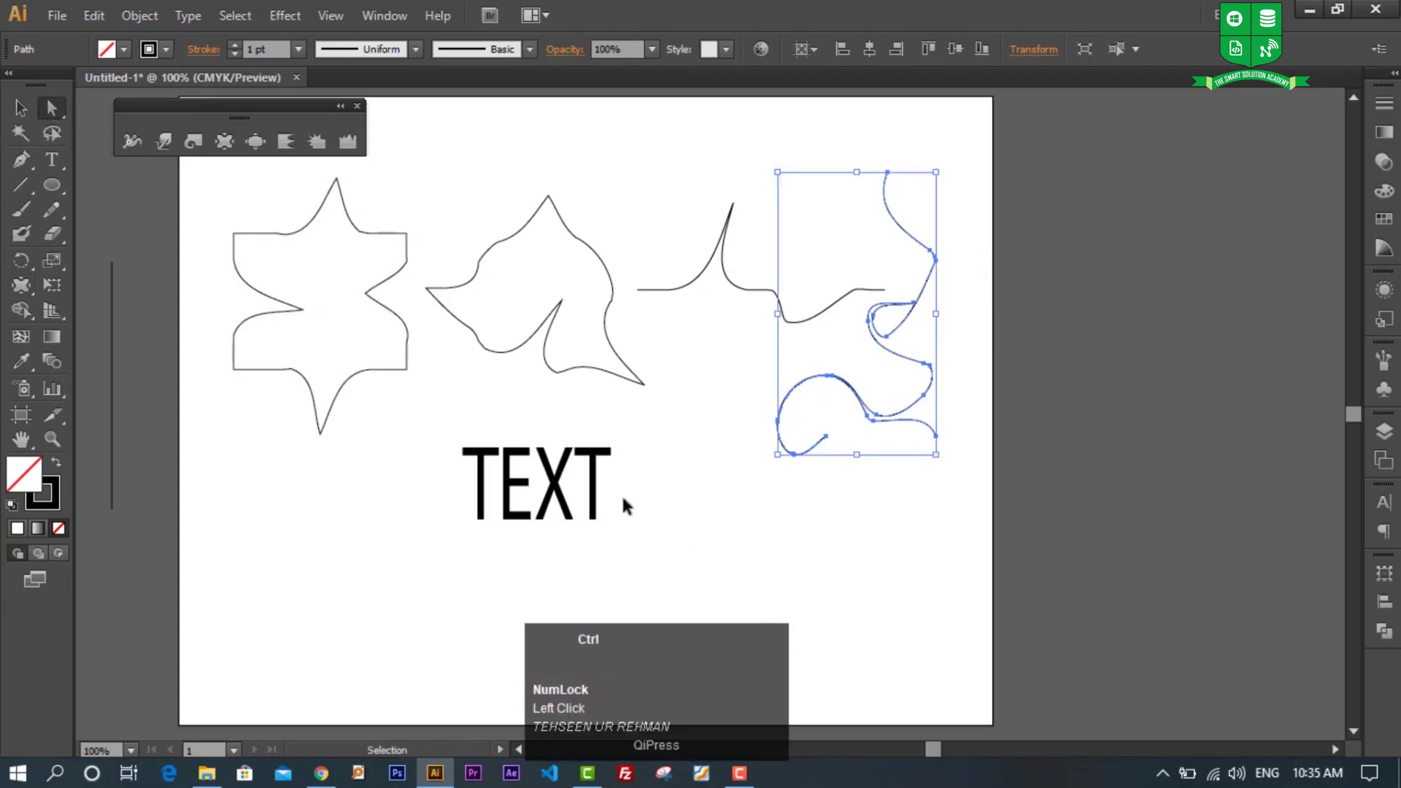
{"action": "left_click", "coordinate": [594, 478], "text": "ctrl"}
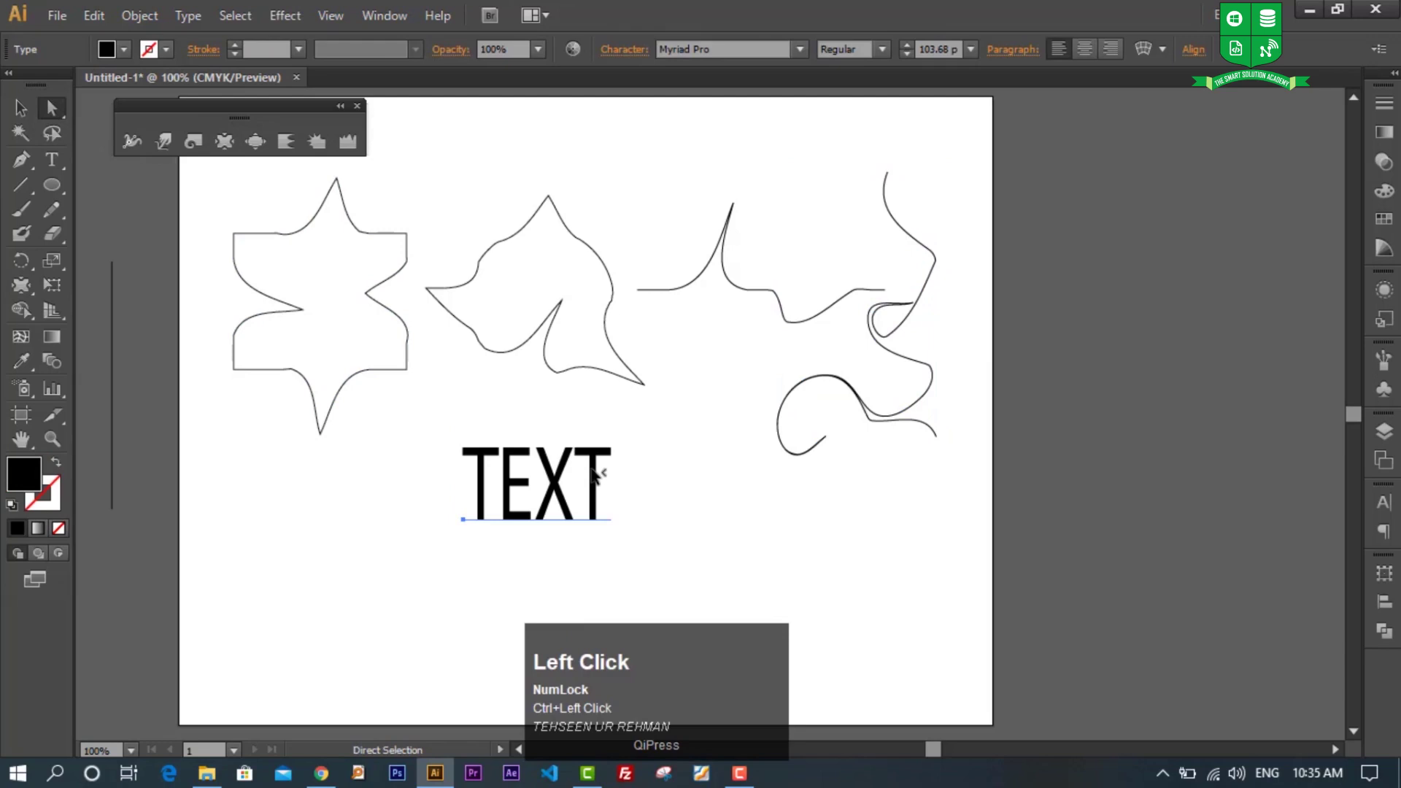
{"action": "key", "text": "ctrl"}
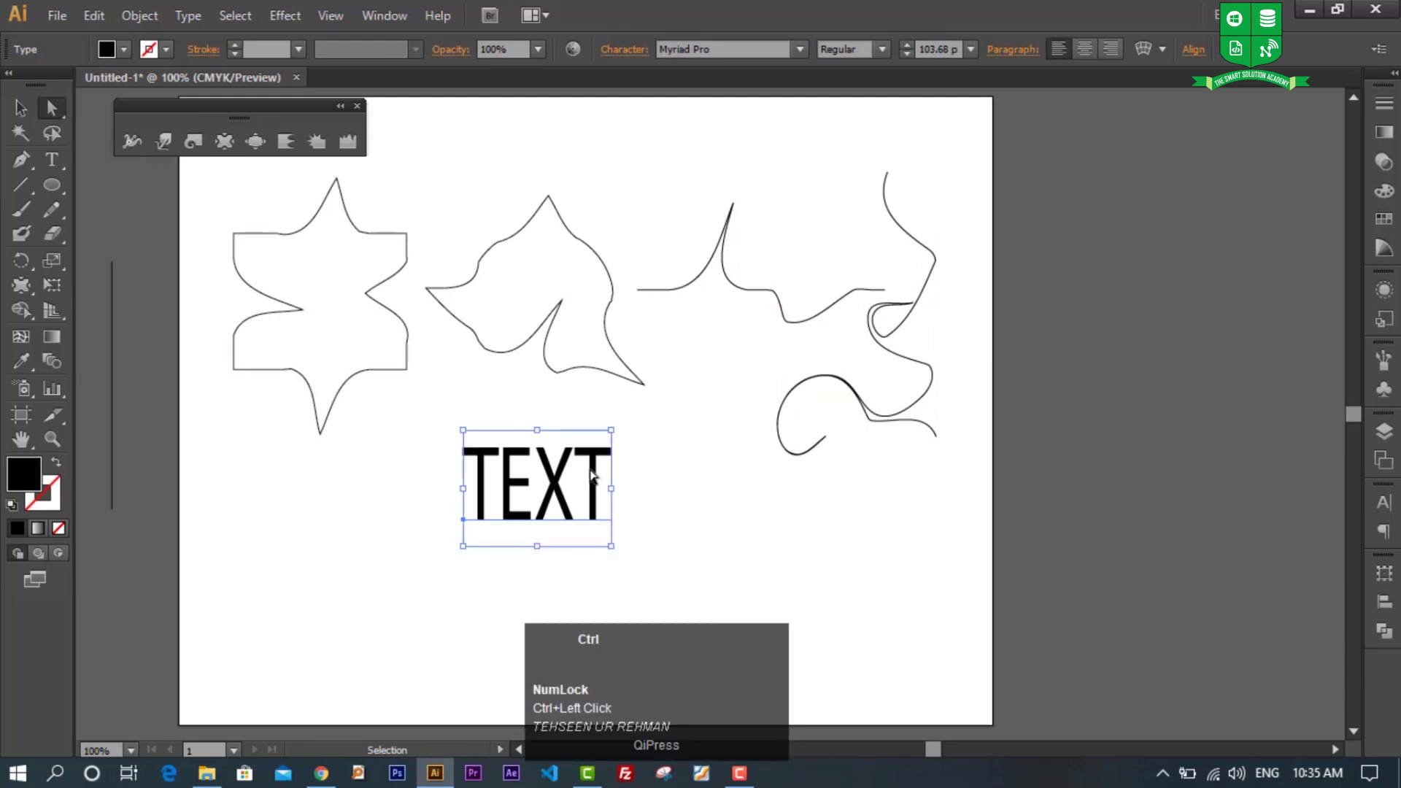
{"action": "key", "text": "ctrl+shift+o"}
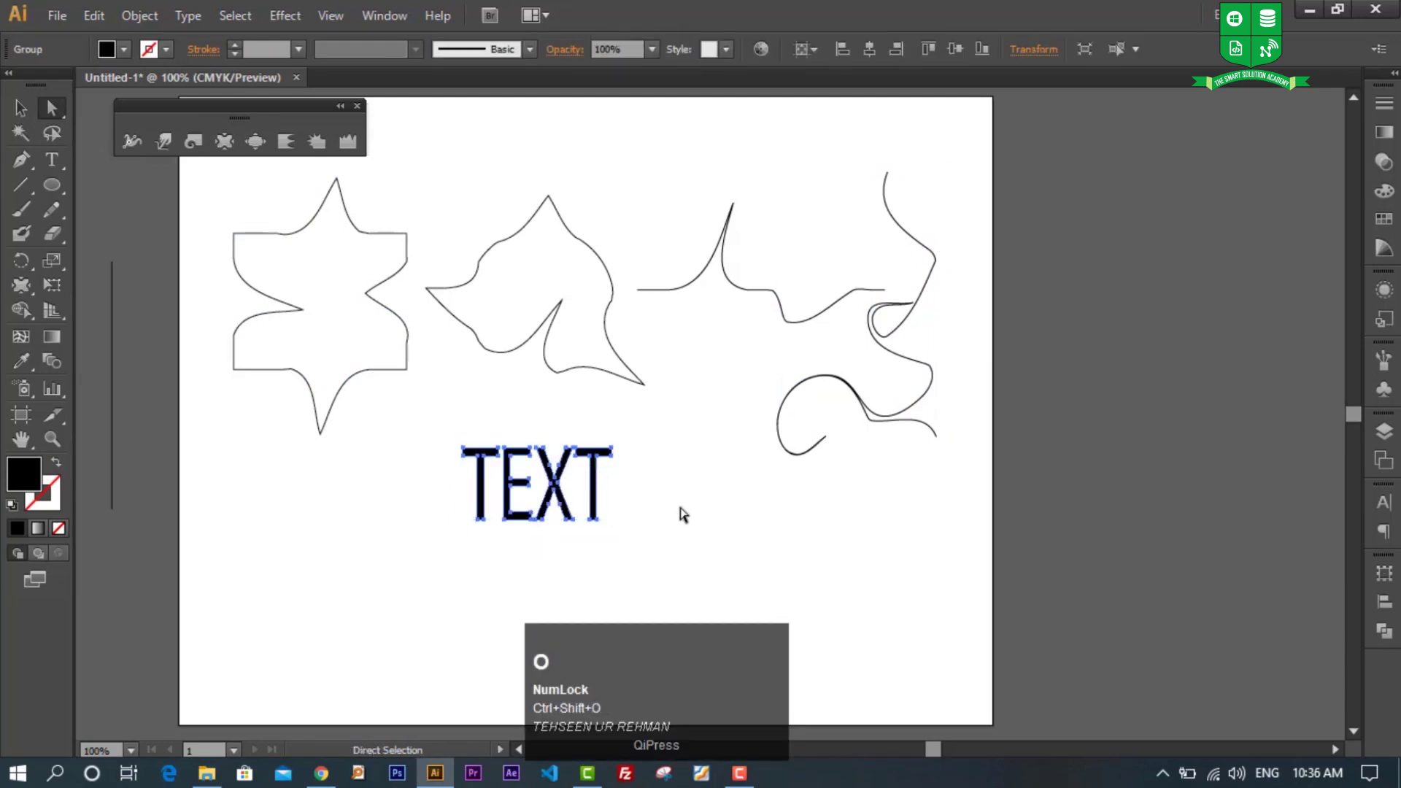
{"action": "left_click", "coordinate": [683, 515]}
{"action": "left_click", "coordinate": [598, 467]}
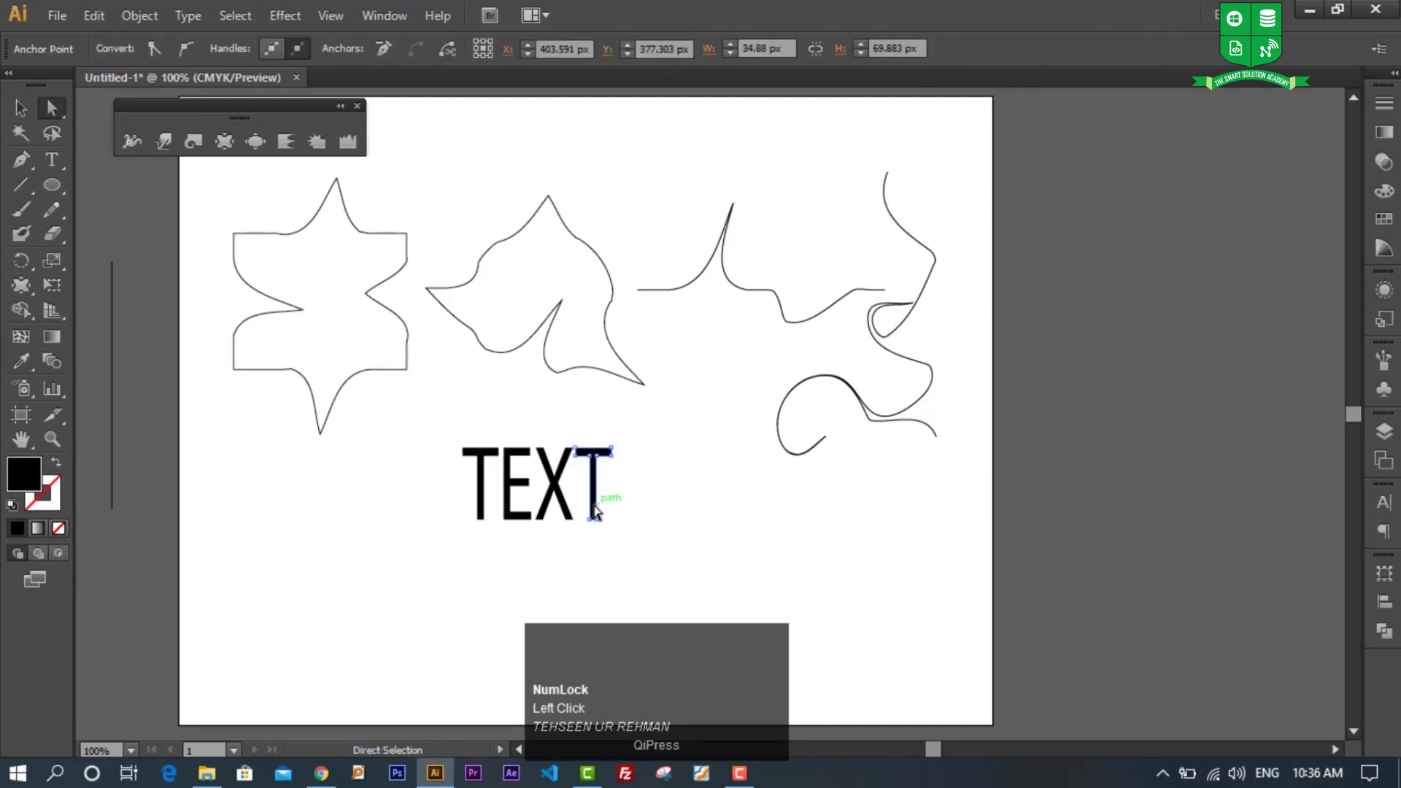
Step: Shrink the Pucker brush and pull both ends of the last T's crossbar upward into curved points
{"action": "left_click", "coordinate": [227, 142]}
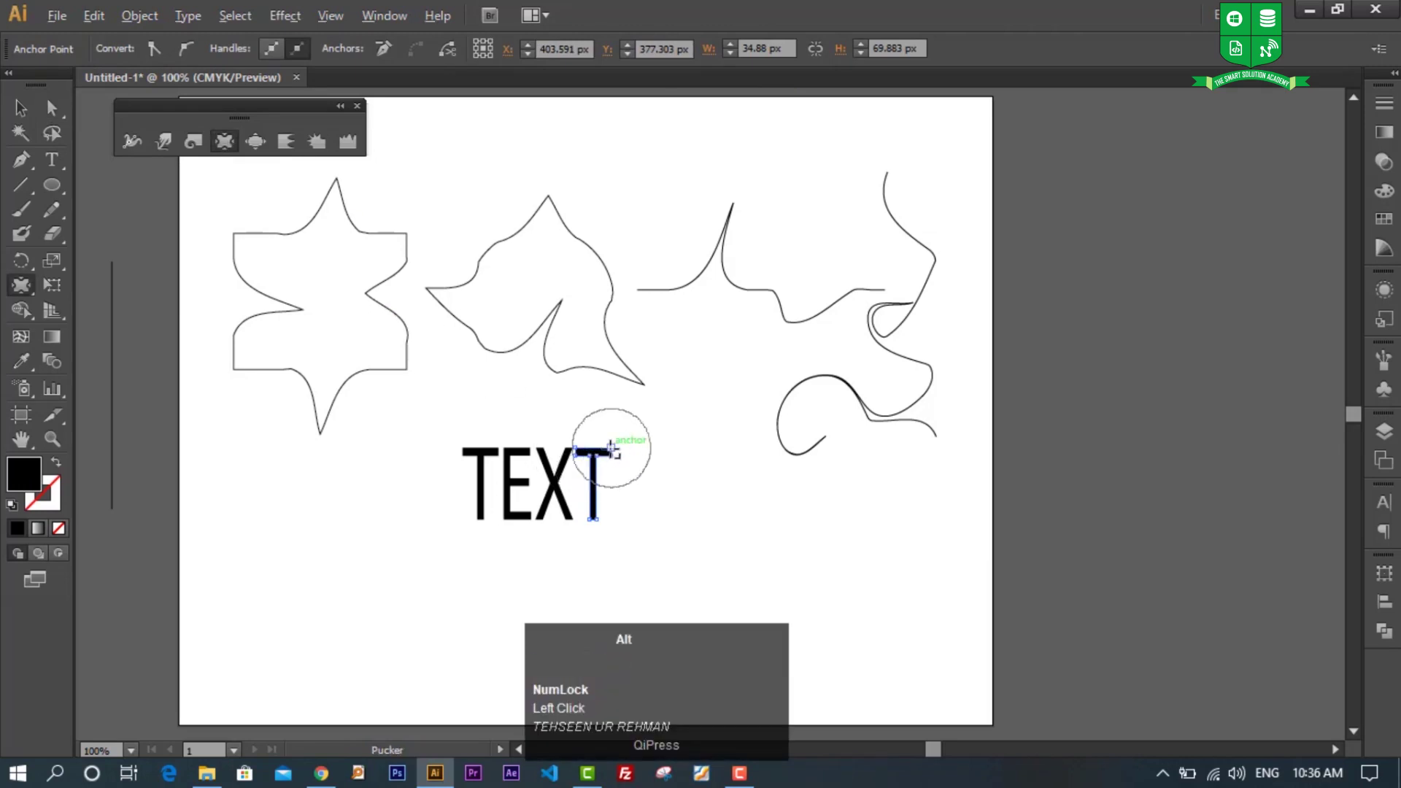
{"action": "scroll", "coordinate": [612, 448], "scroll_direction": "up", "scroll_amount": 4}
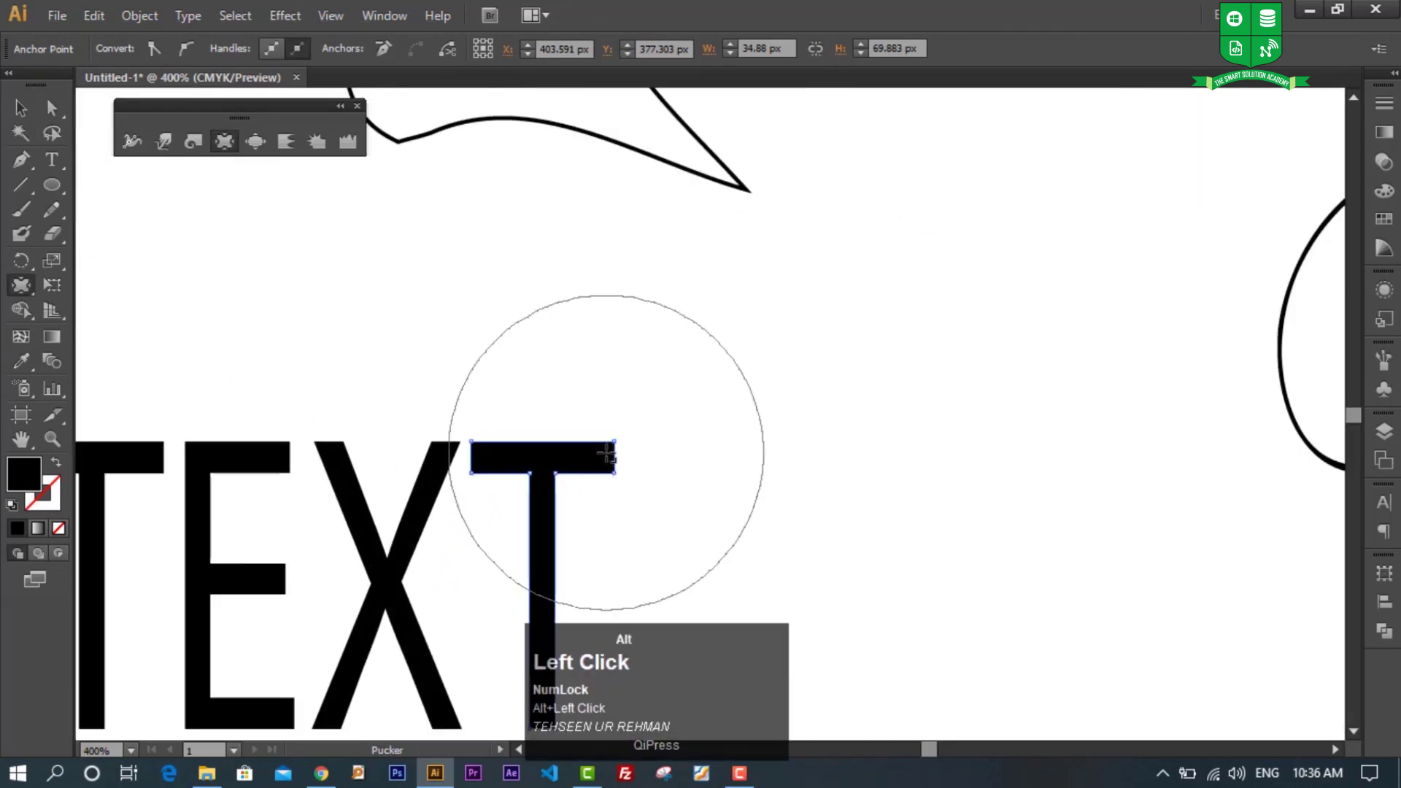
{"action": "mouse_move", "coordinate": [605, 454]}
{"action": "left_mouse_down"}
{"action": "mouse_move", "coordinate": [663, 407]}
{"action": "mouse_move", "coordinate": [654, 435]}
{"action": "left_mouse_up"}
{"action": "key", "text": "ctrl+z"}
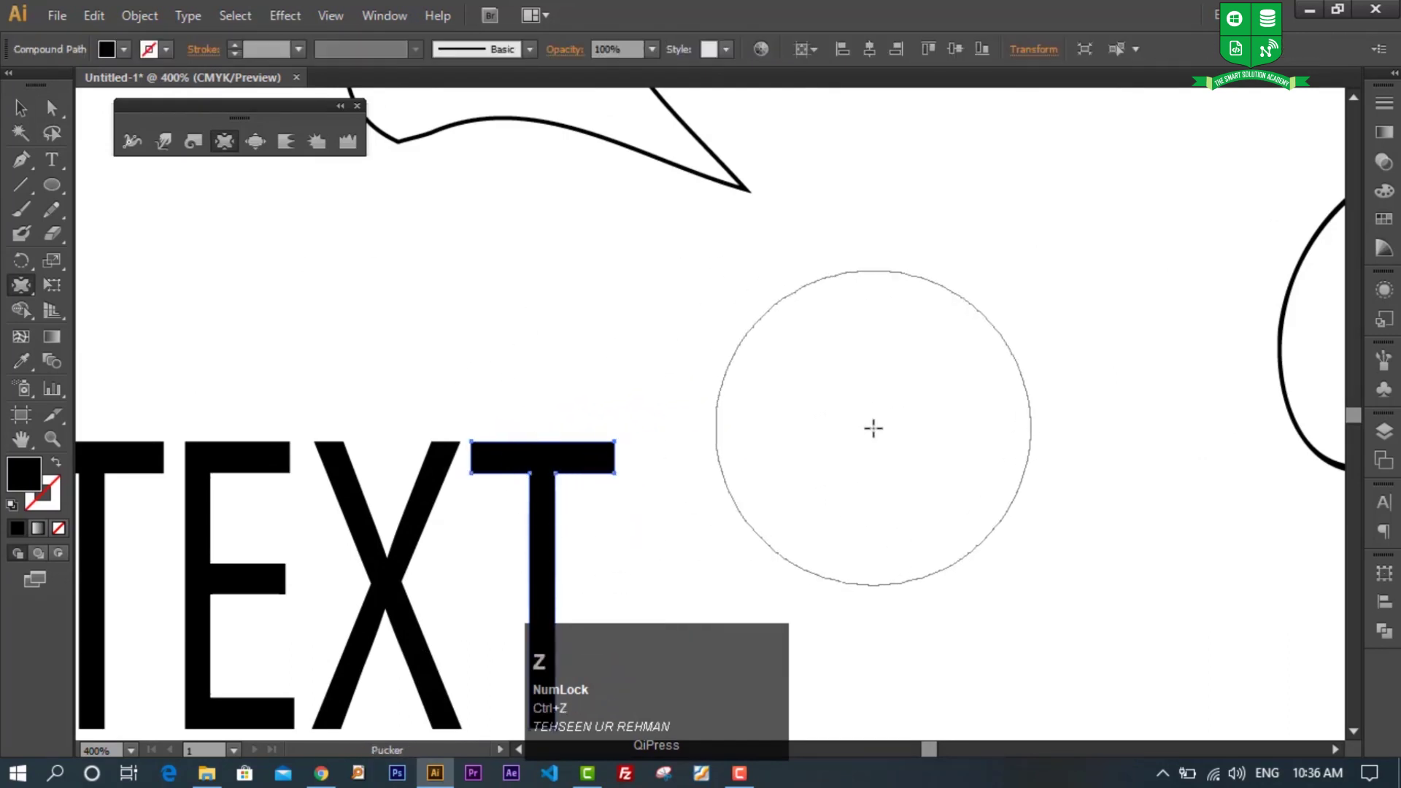
{"action": "key", "text": "alt"}
{"action": "left_click_drag", "start_coordinate": [913, 419], "coordinate": [663, 539]}
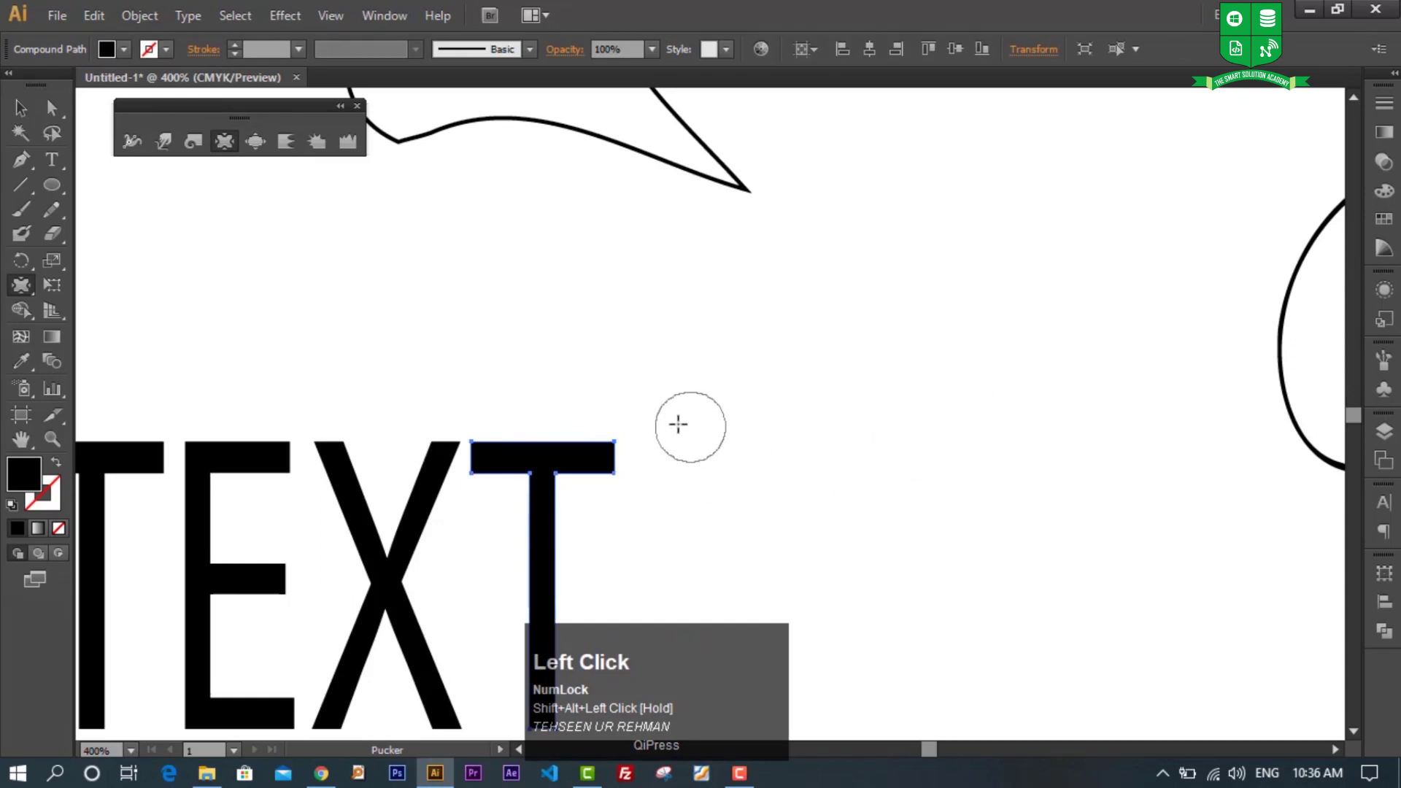
{"action": "mouse_move", "coordinate": [598, 430]}
{"action": "left_mouse_down"}
{"action": "mouse_move", "coordinate": [645, 445]}
{"action": "mouse_move", "coordinate": [682, 394]}
{"action": "left_mouse_up"}
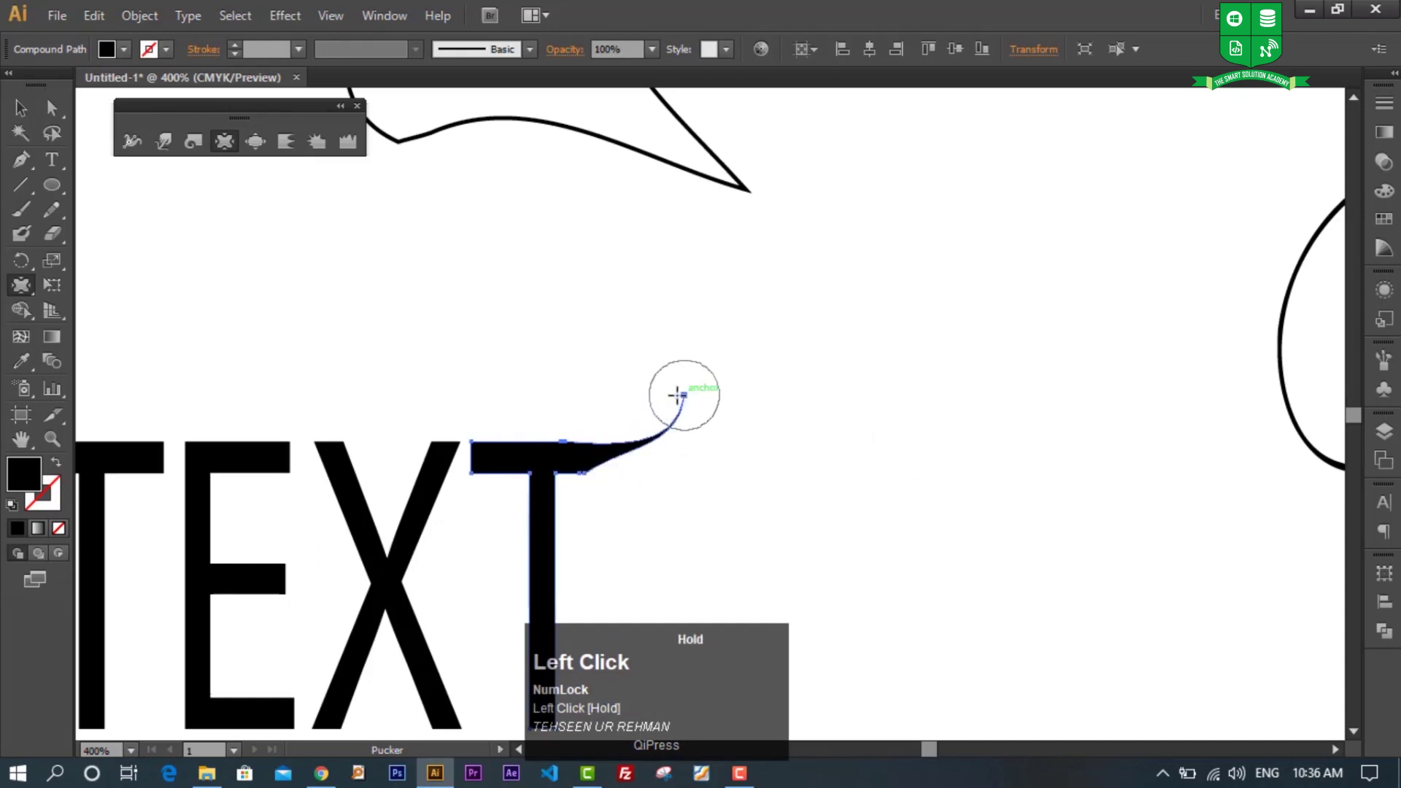
{"action": "left_click_drag", "start_coordinate": [469, 460], "coordinate": [437, 386]}
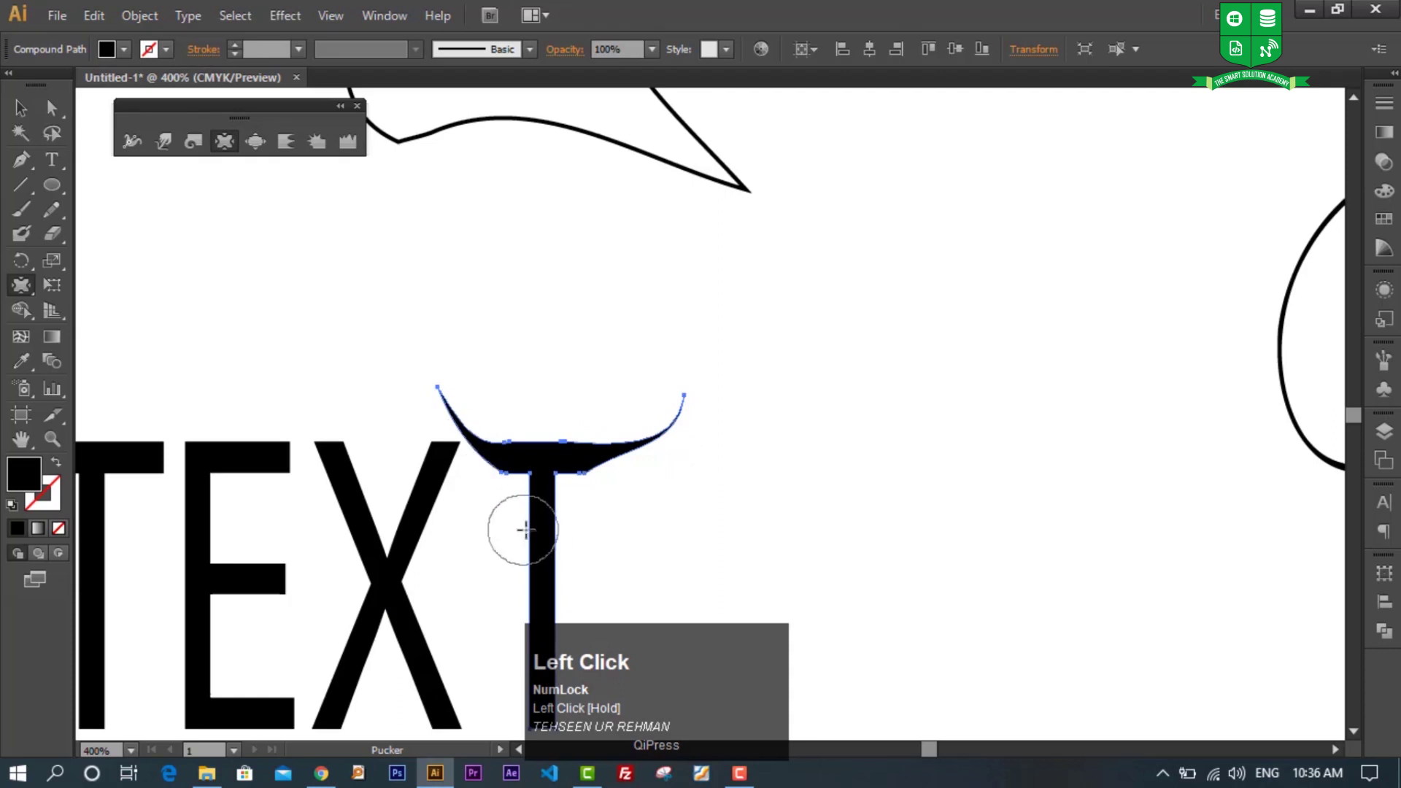
Step: Pucker the foot of the last T's stem into a thin tail curving to the right
{"action": "scroll", "coordinate": [645, 394], "scroll_direction": "down", "scroll_amount": 5}
{"action": "scroll", "coordinate": [649, 394], "scroll_direction": "down", "scroll_amount": 2}
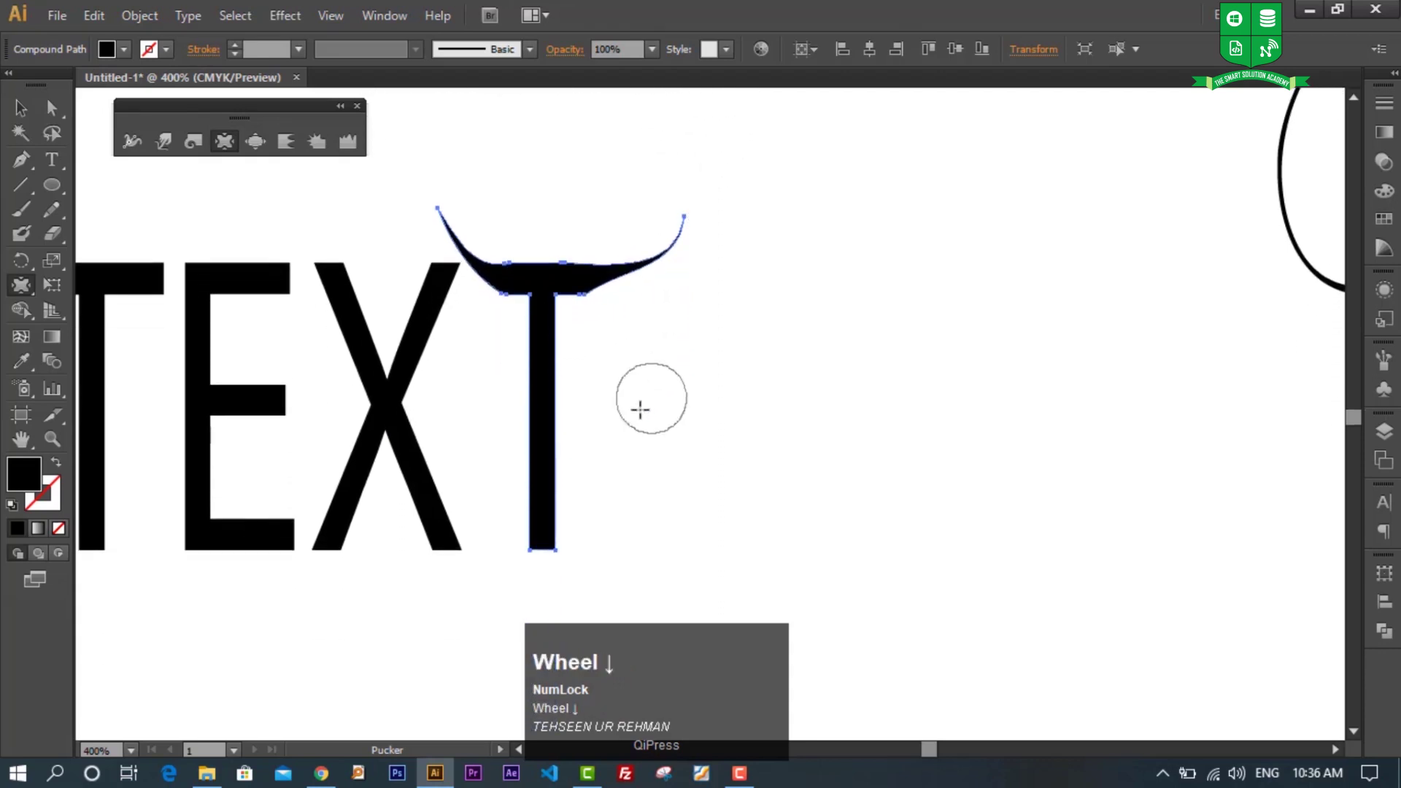
{"action": "mouse_move", "coordinate": [557, 558]}
{"action": "left_mouse_down"}
{"action": "mouse_move", "coordinate": [616, 576]}
{"action": "mouse_move", "coordinate": [676, 522]}
{"action": "mouse_move", "coordinate": [529, 504]}
{"action": "mouse_move", "coordinate": [464, 577]}
{"action": "left_mouse_up"}
{"action": "key", "text": "ctrl"}
{"action": "key", "text": "ctrl+z"}
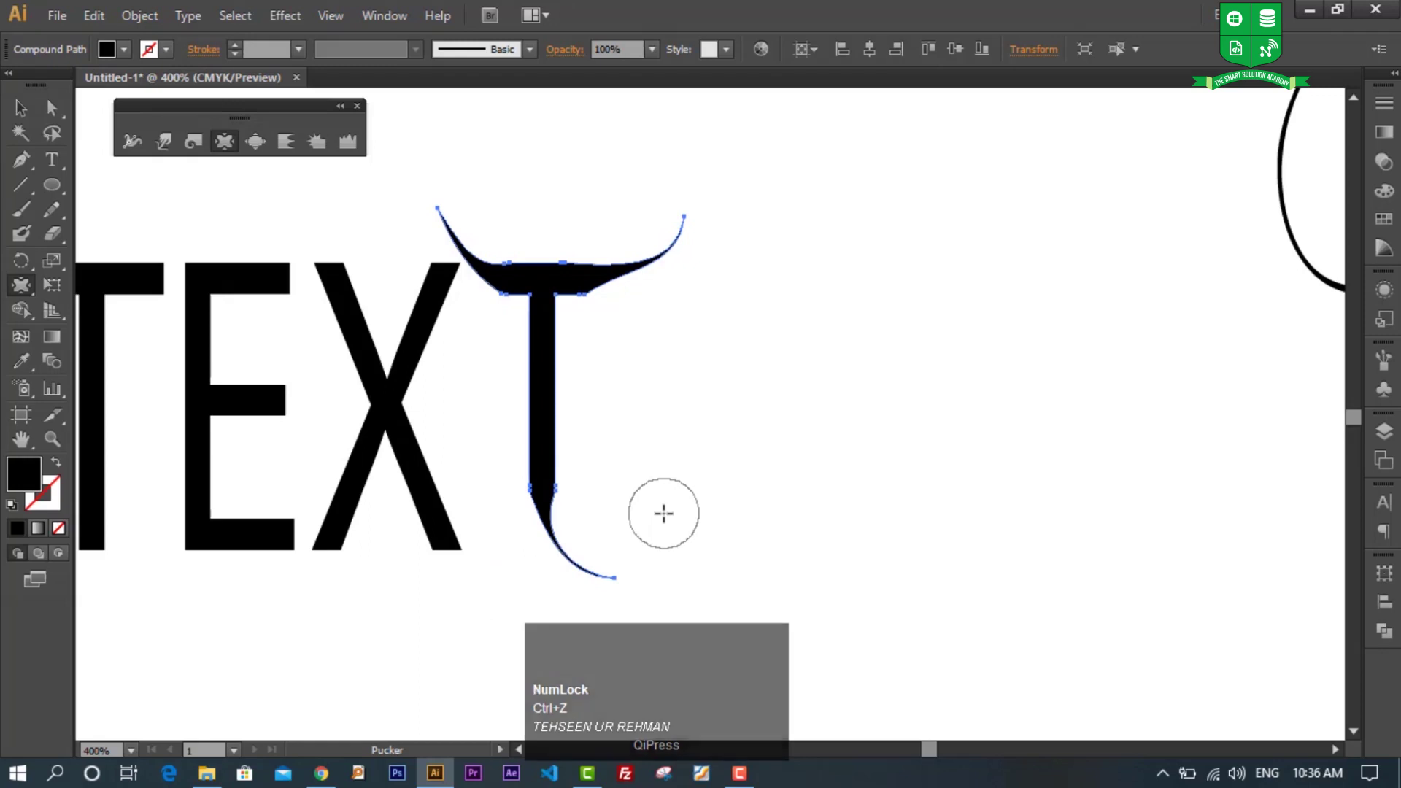
Step: Select the letter X and pucker its upper-right and lower-right stroke ends into long points
{"action": "mouse_move", "coordinate": [444, 533]}
{"action": "left_mouse_down"}
{"action": "mouse_move", "coordinate": [471, 602]}
{"action": "mouse_move", "coordinate": [416, 416]}
{"action": "mouse_move", "coordinate": [416, 303]}
{"action": "mouse_move", "coordinate": [447, 219]}
{"action": "mouse_move", "coordinate": [353, 349]}
{"action": "mouse_move", "coordinate": [459, 447]}
{"action": "left_mouse_up"}
{"action": "left_click", "coordinate": [438, 535], "text": "ctrl"}
{"action": "scroll", "coordinate": [459, 446], "scroll_direction": "down", "scroll_amount": 2, "text": "alt"}
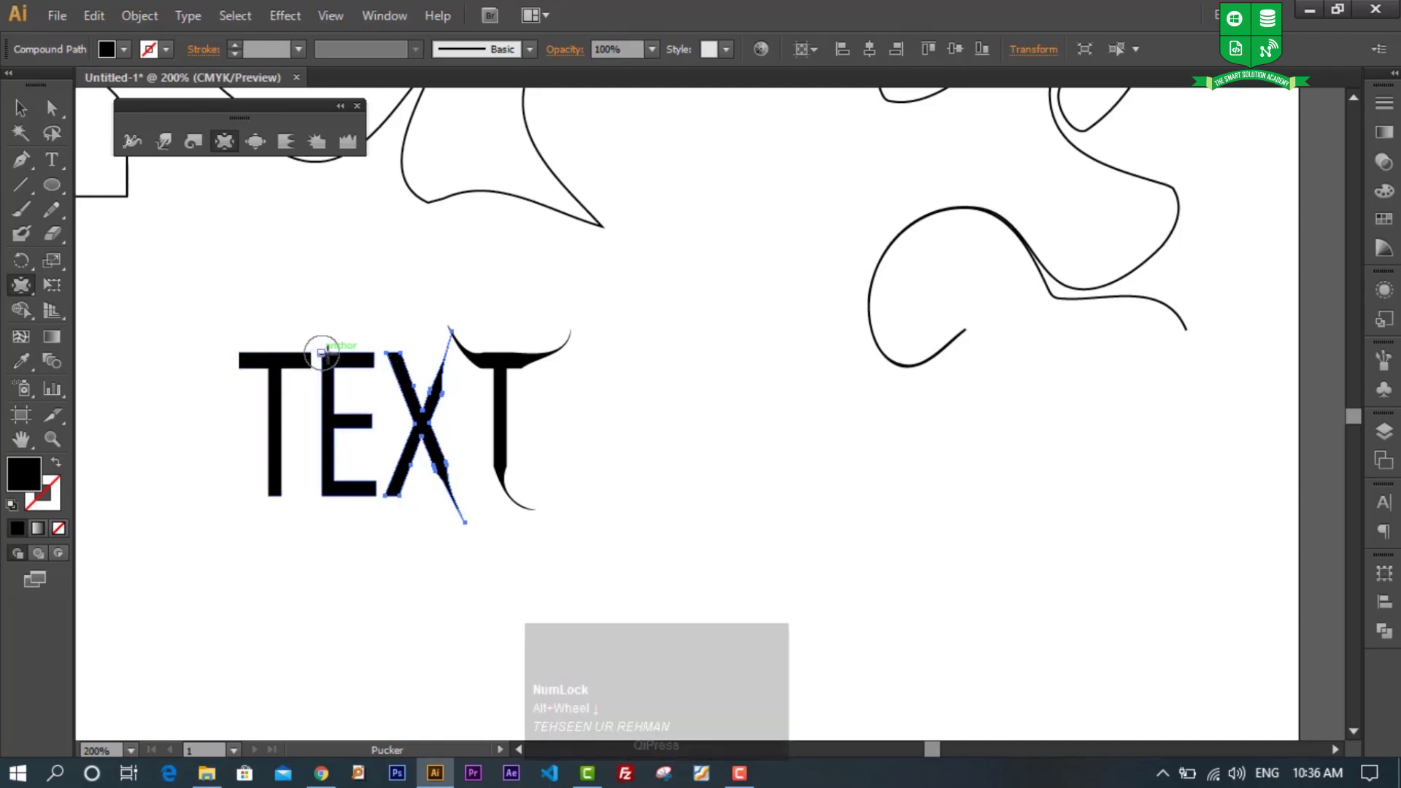
Step: Select the letter E and pucker its upper, middle and lower arms into pointed tips
{"action": "left_click", "coordinate": [360, 365], "text": "ctrl"}
{"action": "mouse_move", "coordinate": [360, 366]}
{"action": "left_mouse_down"}
{"action": "mouse_move", "coordinate": [387, 299]}
{"action": "mouse_move", "coordinate": [358, 438]}
{"action": "left_mouse_up"}
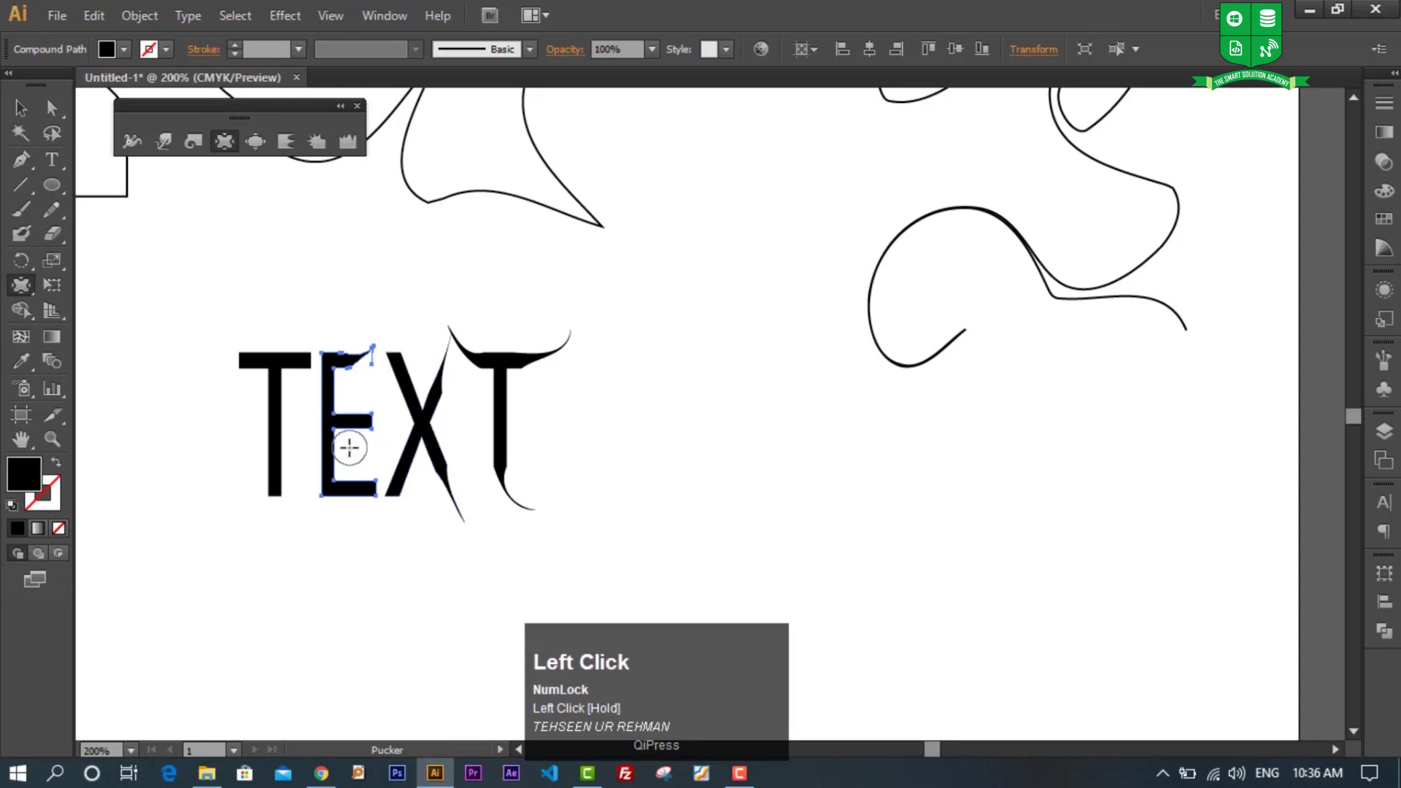
{"action": "key", "text": "ctrl+z"}
{"action": "mouse_move", "coordinate": [374, 369]}
{"action": "left_mouse_down"}
{"action": "mouse_move", "coordinate": [428, 321]}
{"action": "mouse_move", "coordinate": [413, 367]}
{"action": "left_mouse_up"}
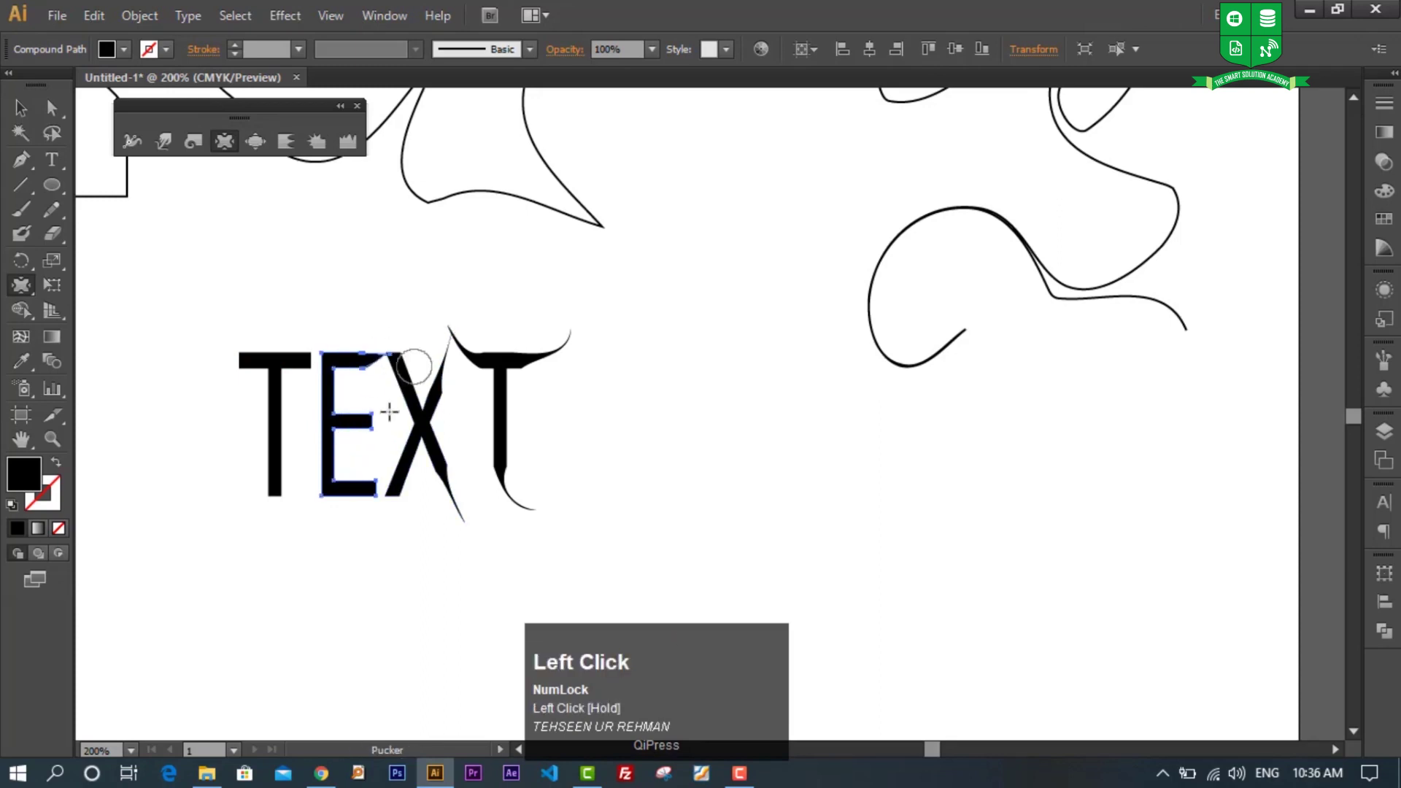
{"action": "left_click_drag", "start_coordinate": [358, 429], "coordinate": [394, 427]}
{"action": "mouse_move", "coordinate": [367, 503]}
{"action": "left_mouse_down"}
{"action": "mouse_move", "coordinate": [383, 464]}
{"action": "mouse_move", "coordinate": [350, 512]}
{"action": "left_mouse_up"}
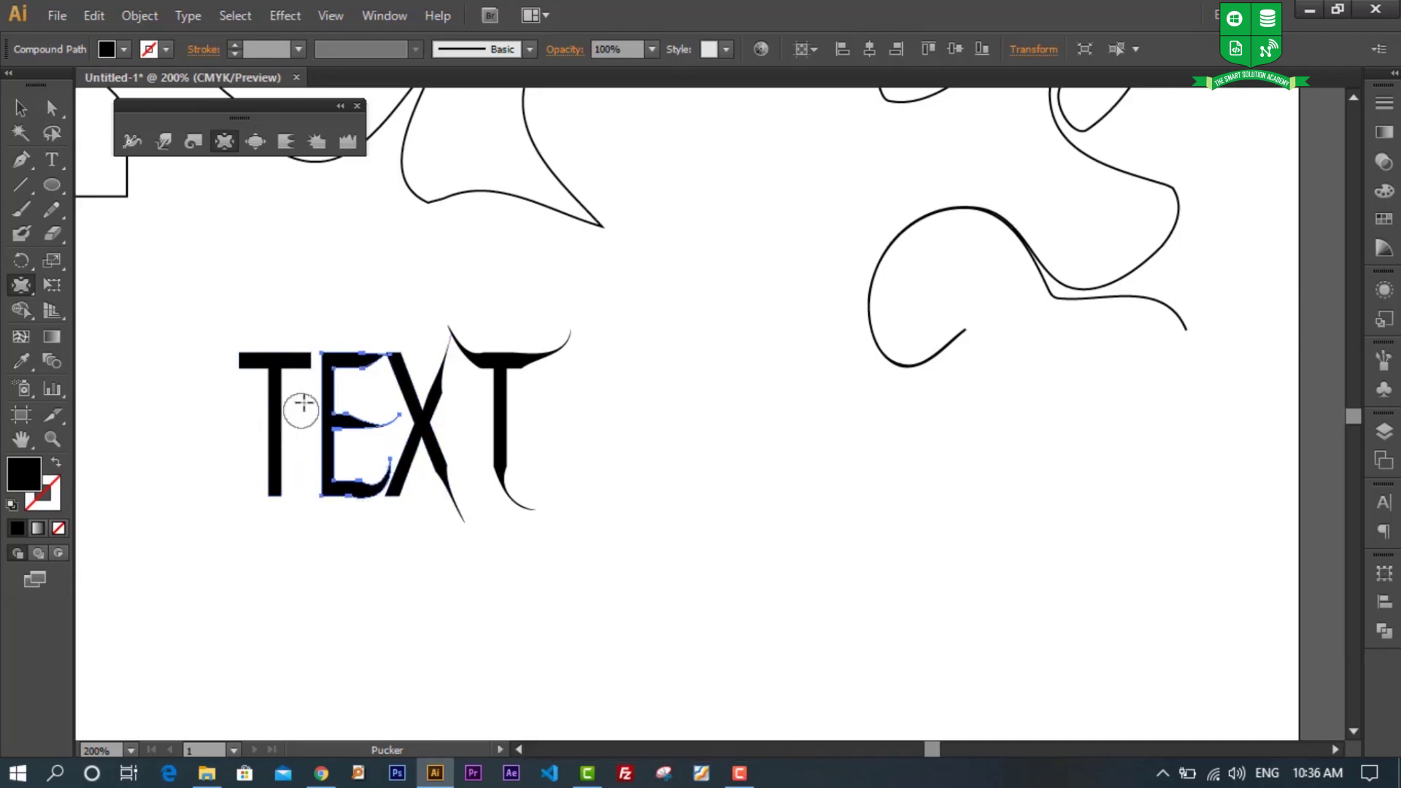
Step: Select the first T and pucker its crossbar ends into upward-curving points and its stem foot into a tail curving left
{"action": "left_click", "coordinate": [263, 364], "text": "ctrl"}
{"action": "mouse_move", "coordinate": [245, 362]}
{"action": "left_mouse_down"}
{"action": "mouse_move", "coordinate": [216, 326]}
{"action": "mouse_move", "coordinate": [297, 369]}
{"action": "mouse_move", "coordinate": [328, 320]}
{"action": "left_mouse_up"}
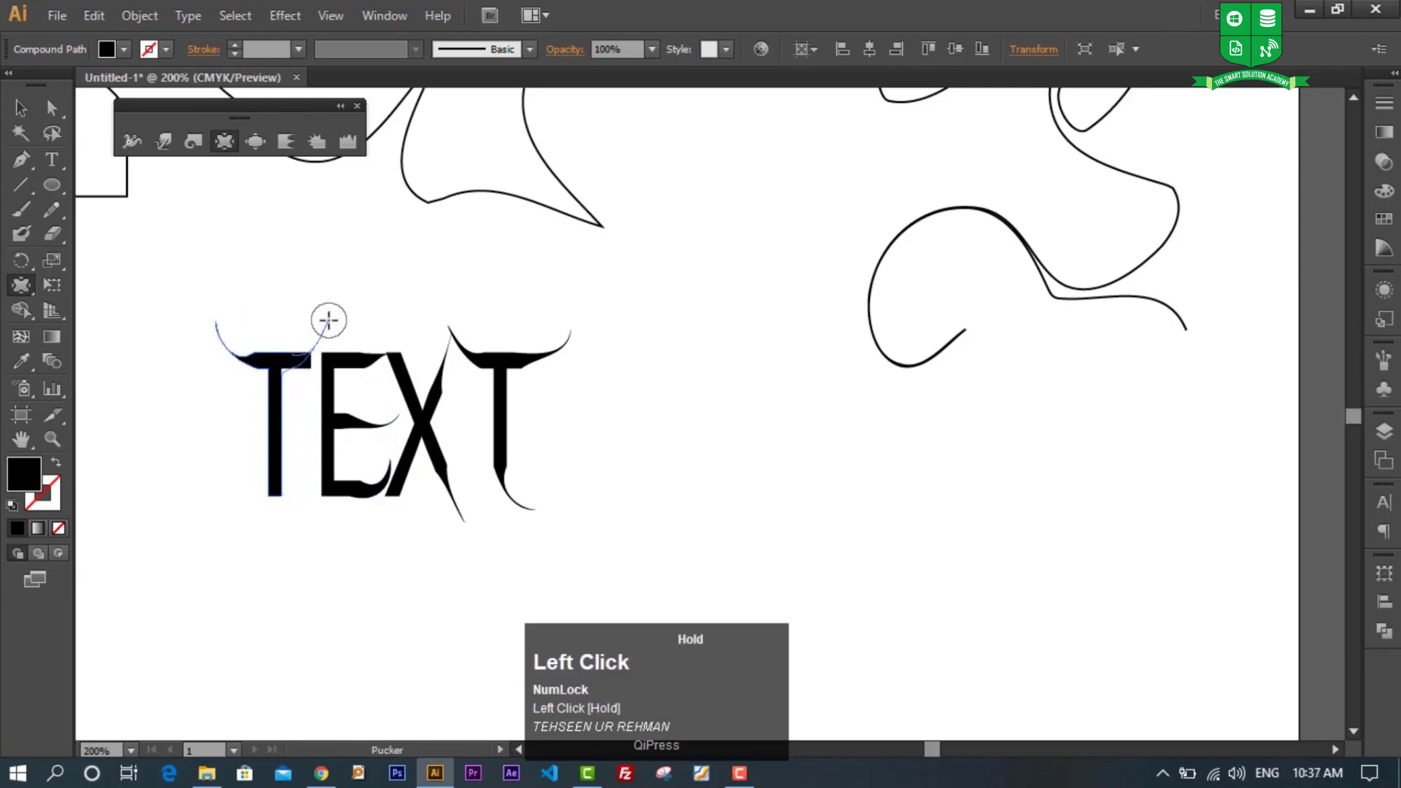
{"action": "key", "text": "ctrl+z"}
{"action": "left_click_drag", "start_coordinate": [305, 369], "coordinate": [340, 341]}
{"action": "key", "text": "ctrl"}
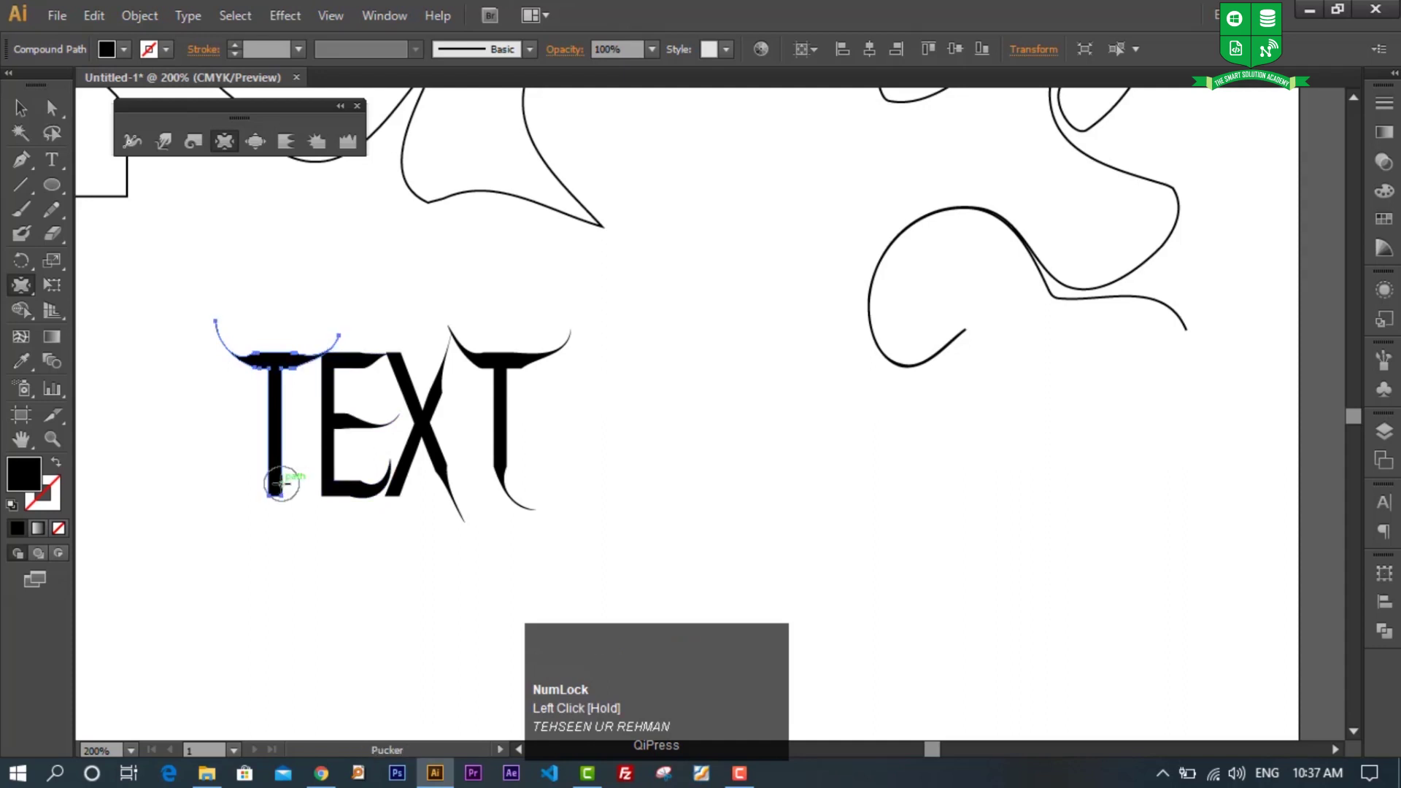
{"action": "left_click_drag", "start_coordinate": [274, 481], "coordinate": [239, 518]}
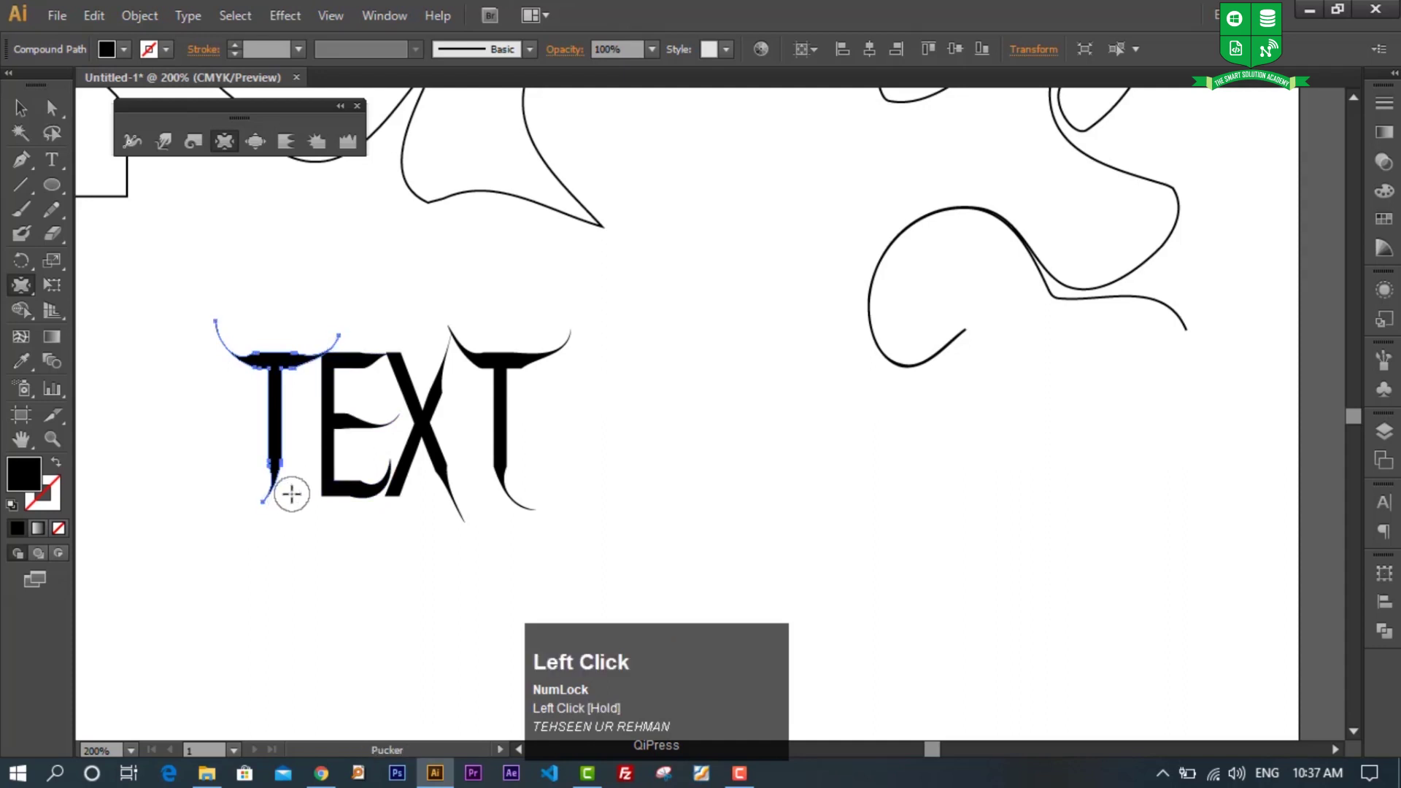
Step: Select all the puckered shapes, lines and letters on the artboard and delete them
{"action": "scroll", "coordinate": [300, 519], "scroll_direction": "down", "scroll_amount": 1}
{"action": "scroll", "coordinate": [299, 520], "scroll_direction": "down", "scroll_amount": 1, "text": "alt"}
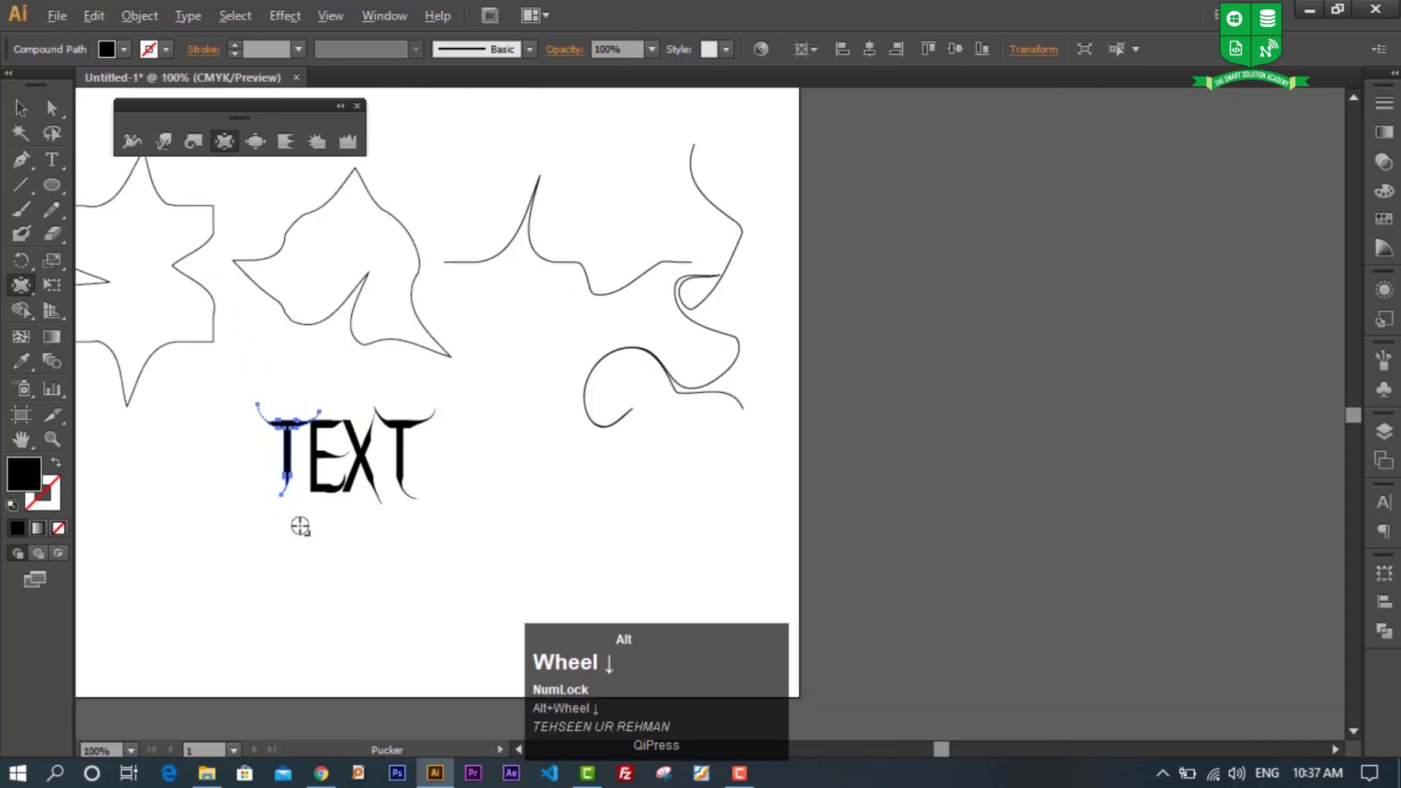
{"action": "key", "text": "space"}
{"action": "left_click_drag", "start_coordinate": [494, 401], "coordinate": [735, 395]}
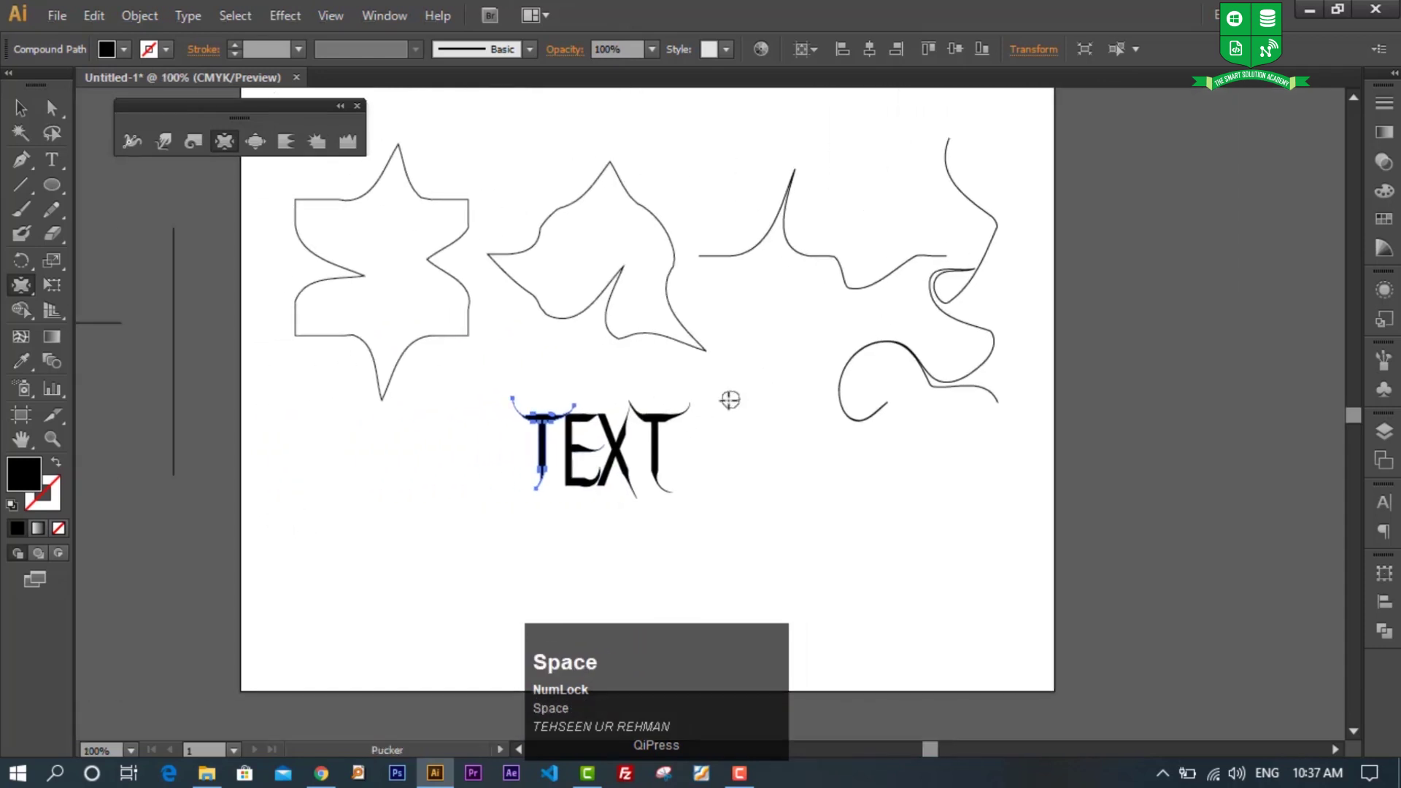
{"action": "left_click", "coordinate": [20, 107]}
{"action": "left_click_drag", "start_coordinate": [276, 192], "coordinate": [1006, 515]}
{"action": "key", "text": "Delete"}
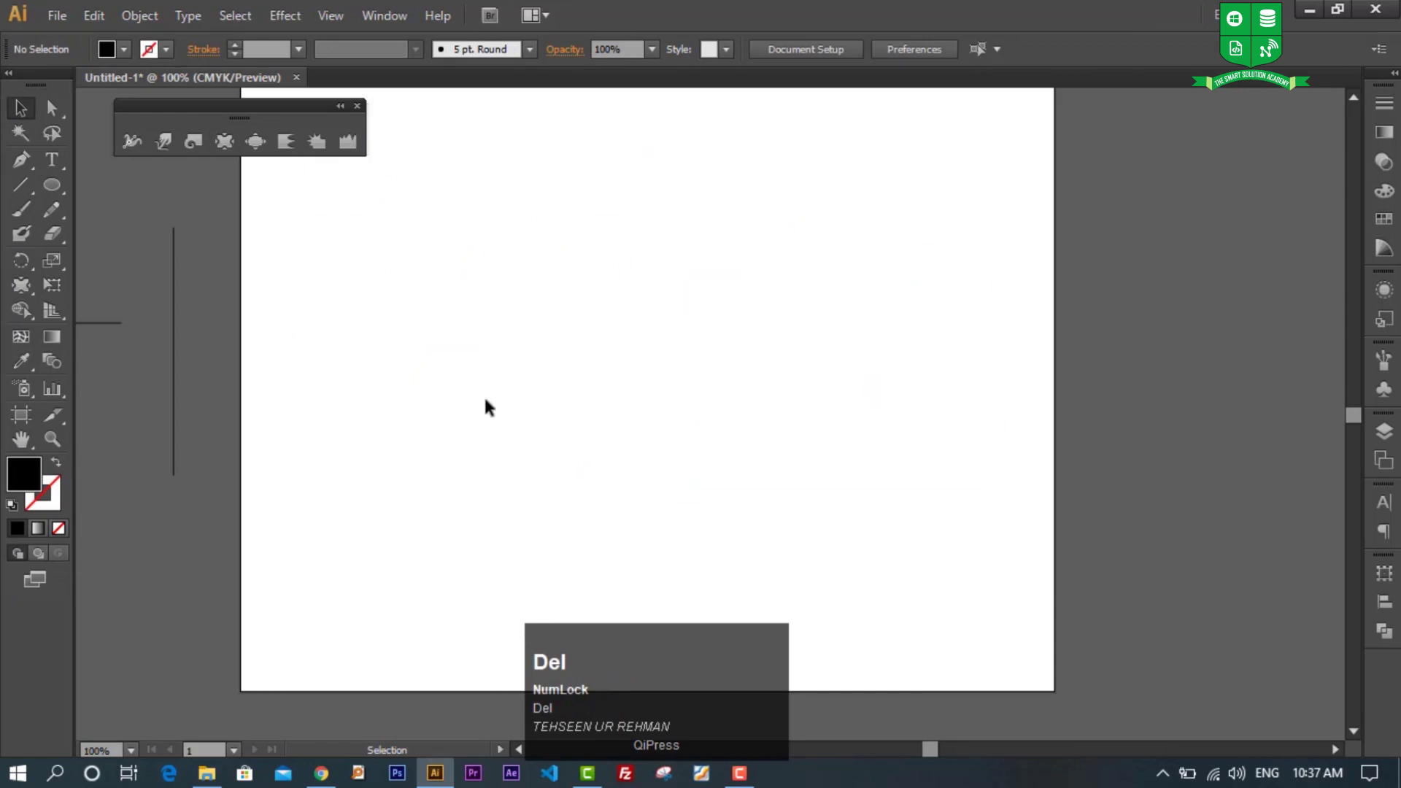
Step: Place a fresh copy of the original rectangle, circle, lines and TEXT from beside the artboard onto it, and deselect
{"action": "scroll", "coordinate": [590, 440], "scroll_direction": "down", "scroll_amount": 3, "text": "alt"}
{"action": "left_click_drag", "start_coordinate": [171, 359], "coordinate": [472, 499]}
{"action": "left_click_drag", "start_coordinate": [338, 391], "coordinate": [619, 381], "text": "alt"}
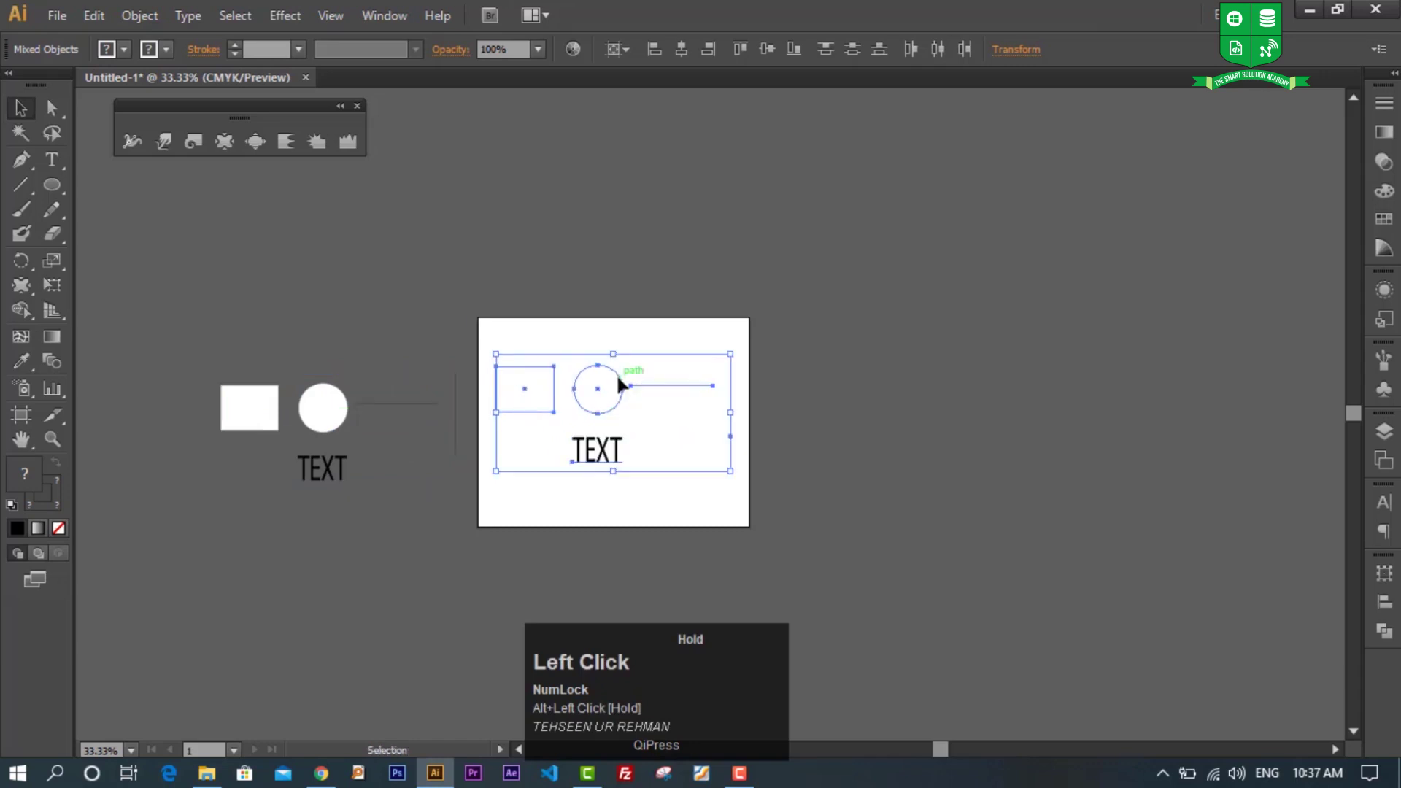
{"action": "scroll", "coordinate": [642, 416], "scroll_direction": "up", "scroll_amount": 2, "text": "alt"}
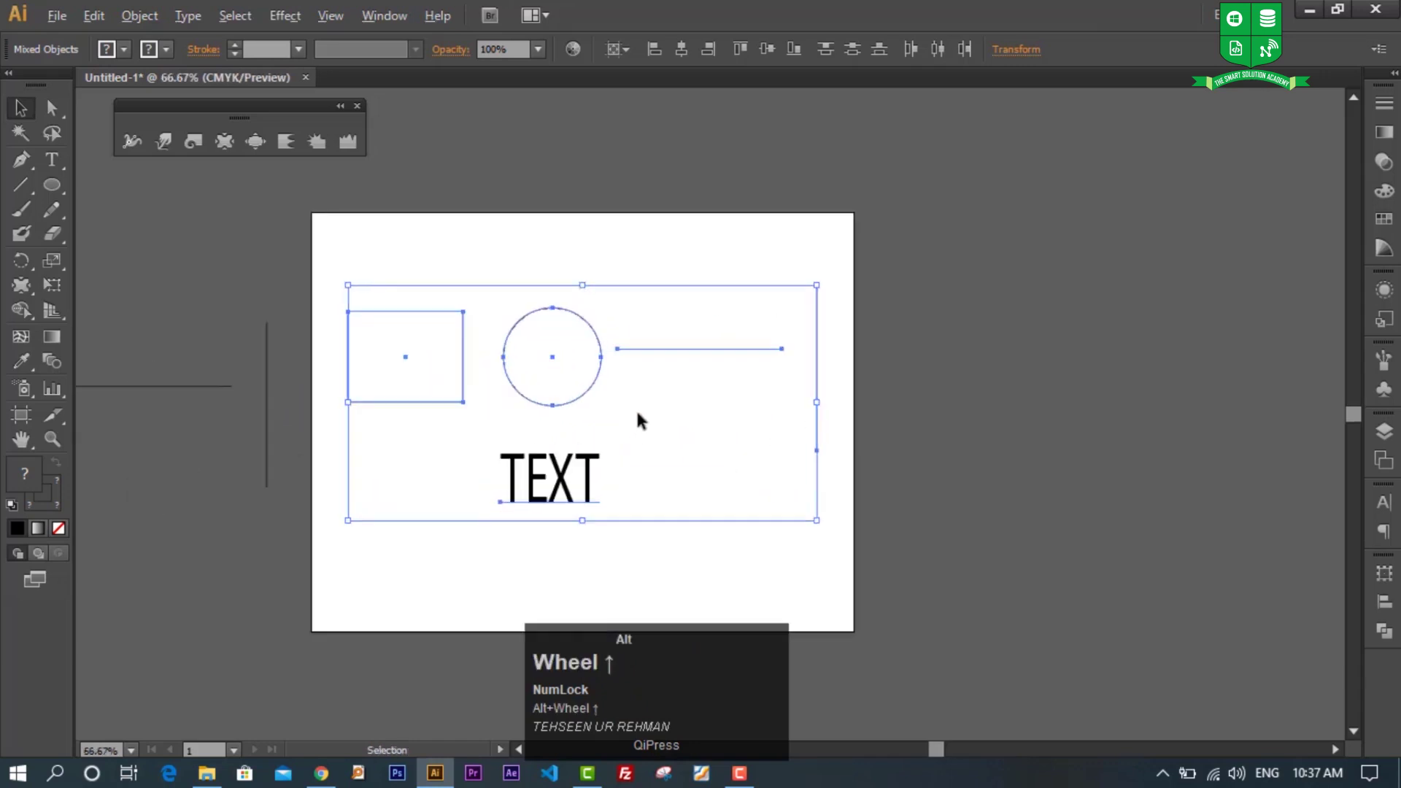
{"action": "scroll", "coordinate": [637, 413], "scroll_direction": "up", "scroll_amount": 1, "text": "alt"}
{"action": "left_click", "coordinate": [217, 163]}
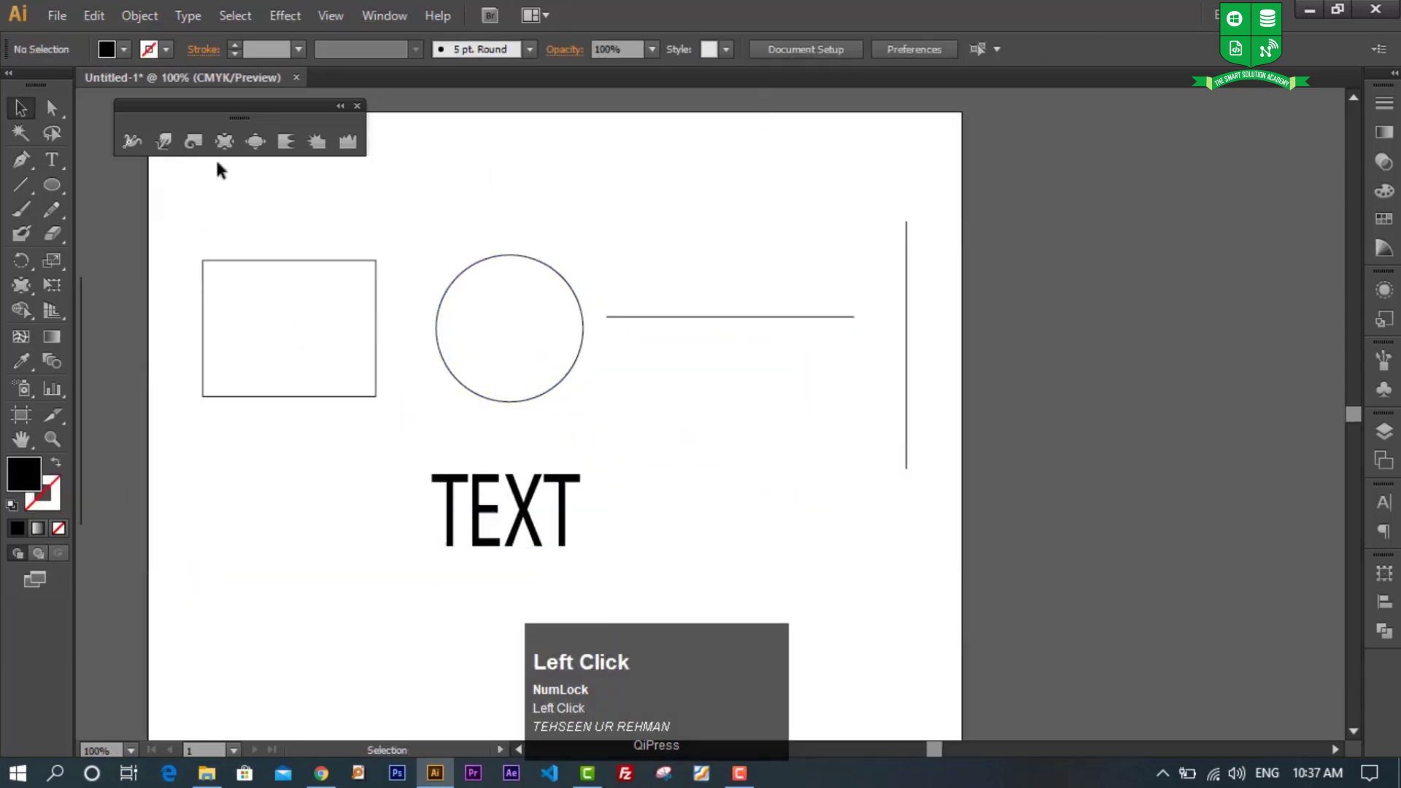
Step: Enlarge the Bloat brush and bloat the rectangle's upper edge and lower-right corner outward and its lower-left corner inward
{"action": "left_click", "coordinate": [255, 141]}
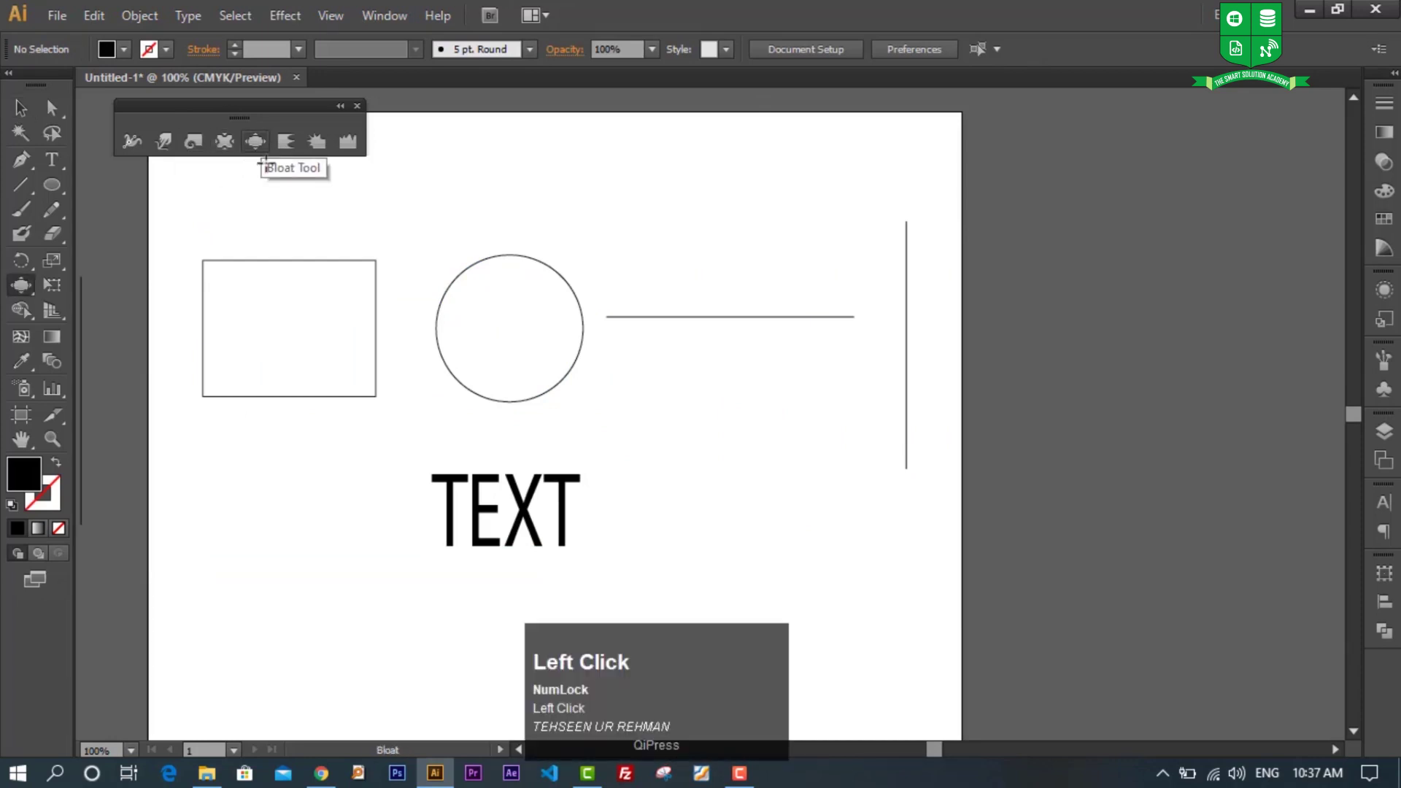
{"action": "left_click", "coordinate": [295, 257], "text": "ctrl"}
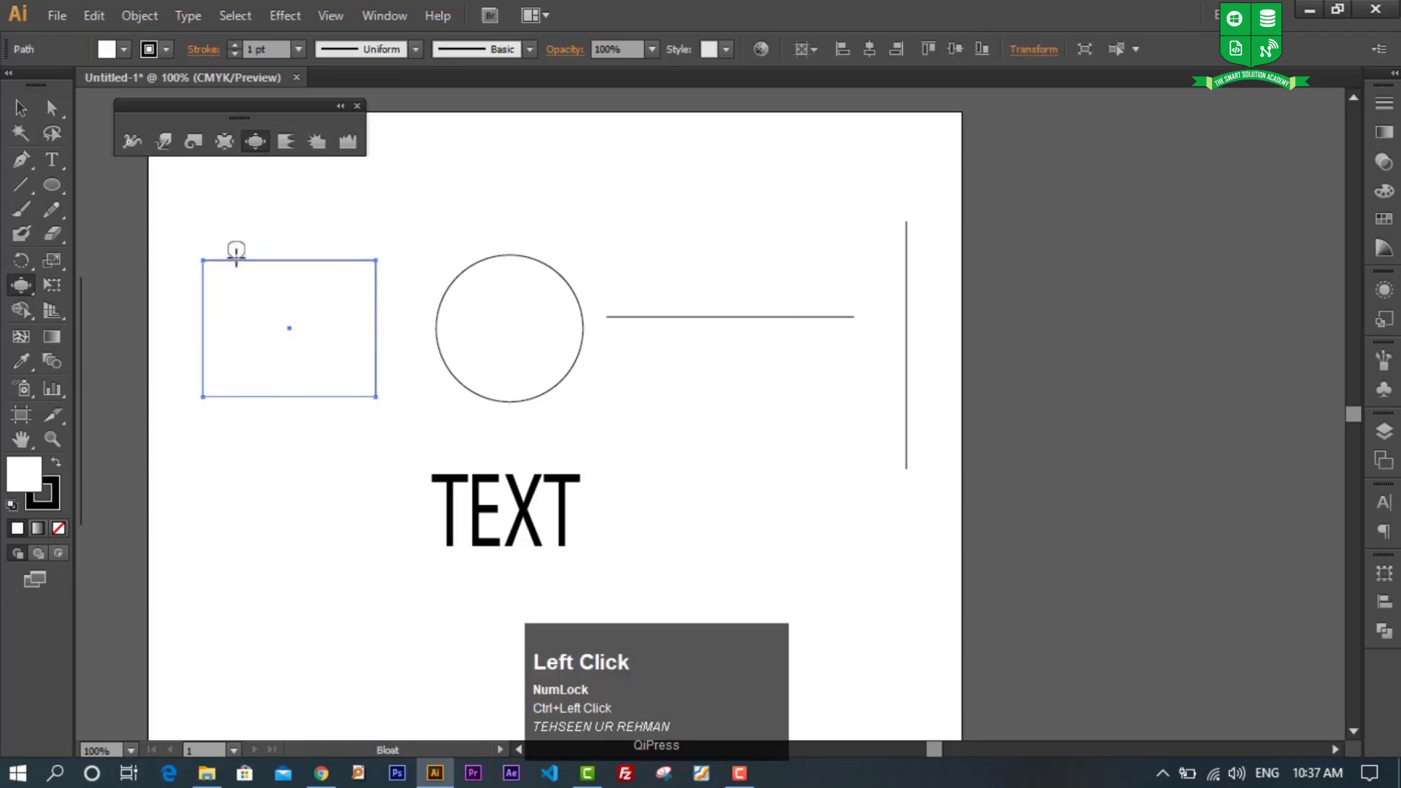
{"action": "key", "text": "alt"}
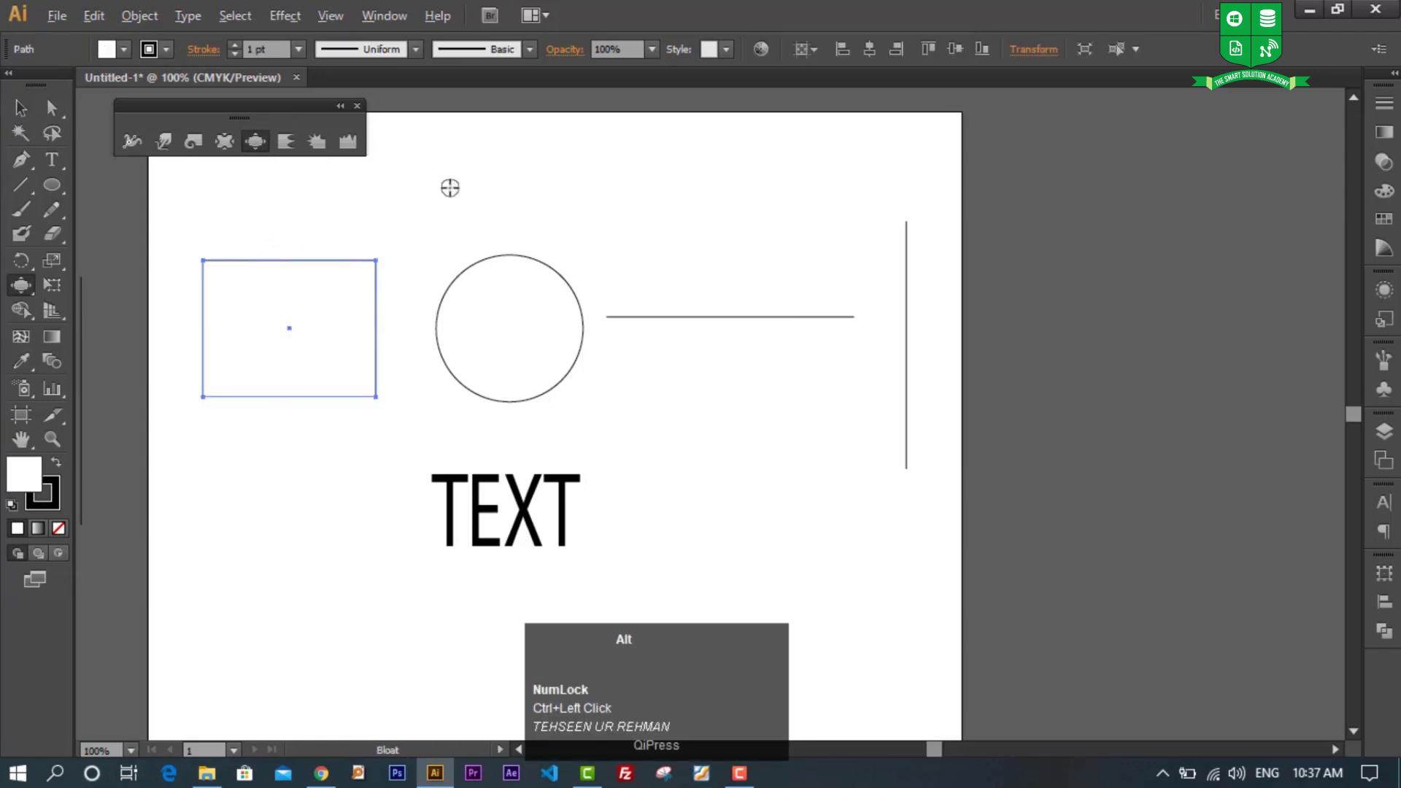
{"action": "mouse_move", "coordinate": [390, 194]}
{"action": "left_mouse_down"}
{"action": "mouse_move", "coordinate": [466, 175]}
{"action": "mouse_move", "coordinate": [450, 187]}
{"action": "left_mouse_up"}
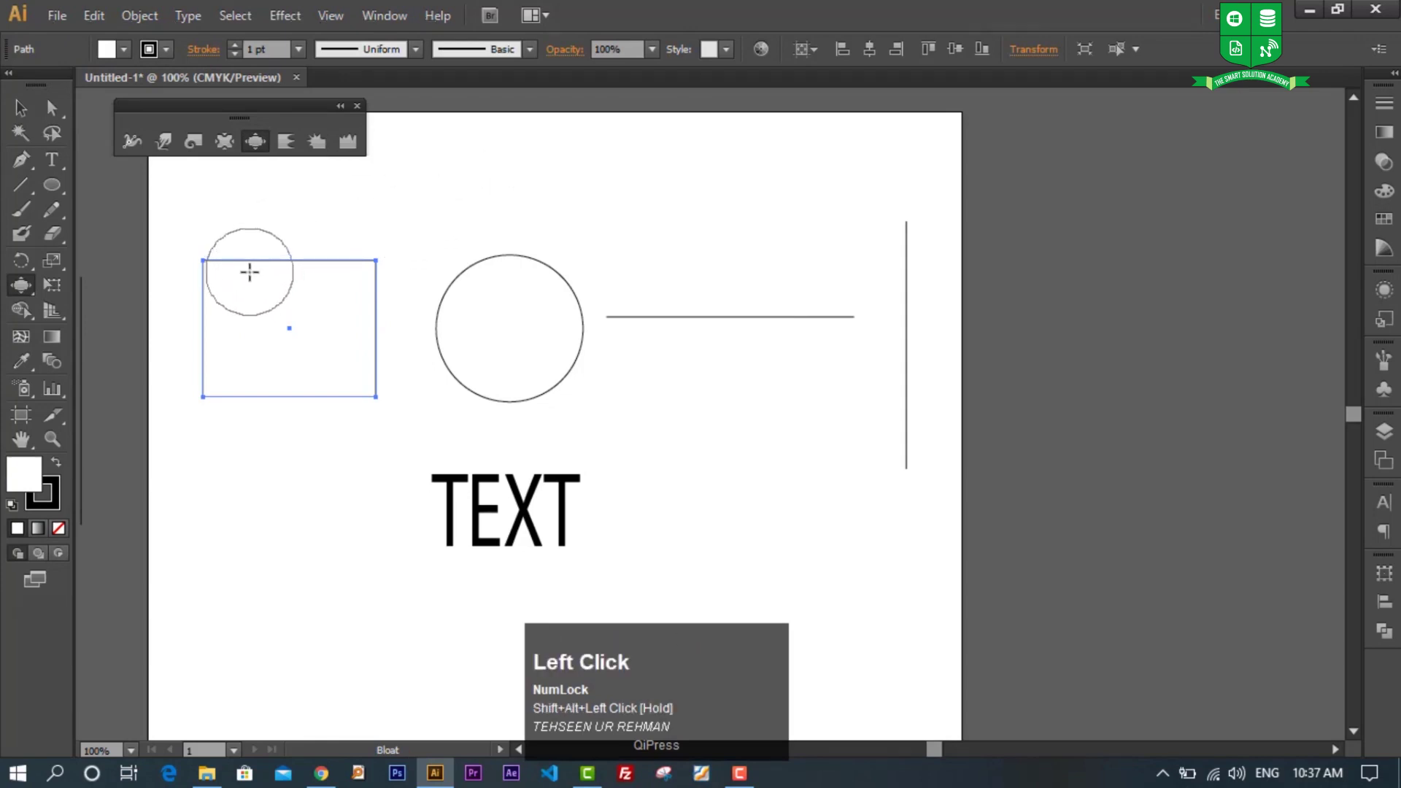
{"action": "left_click_drag", "start_coordinate": [269, 248], "coordinate": [297, 287]}
{"action": "left_click_drag", "start_coordinate": [338, 375], "coordinate": [365, 394]}
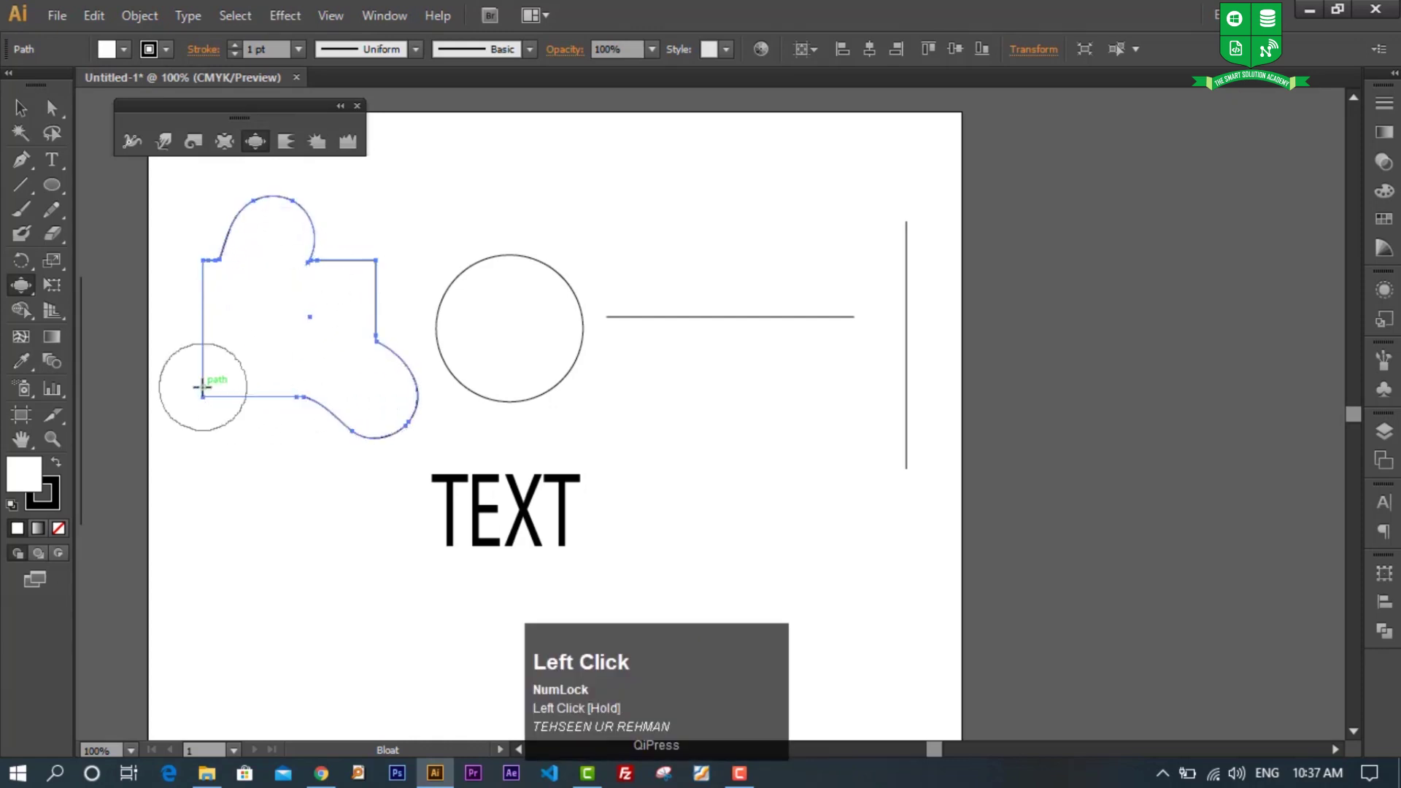
{"action": "mouse_move", "coordinate": [195, 406]}
{"action": "left_mouse_down"}
{"action": "mouse_move", "coordinate": [228, 388]}
{"action": "mouse_move", "coordinate": [223, 401]}
{"action": "left_mouse_up"}
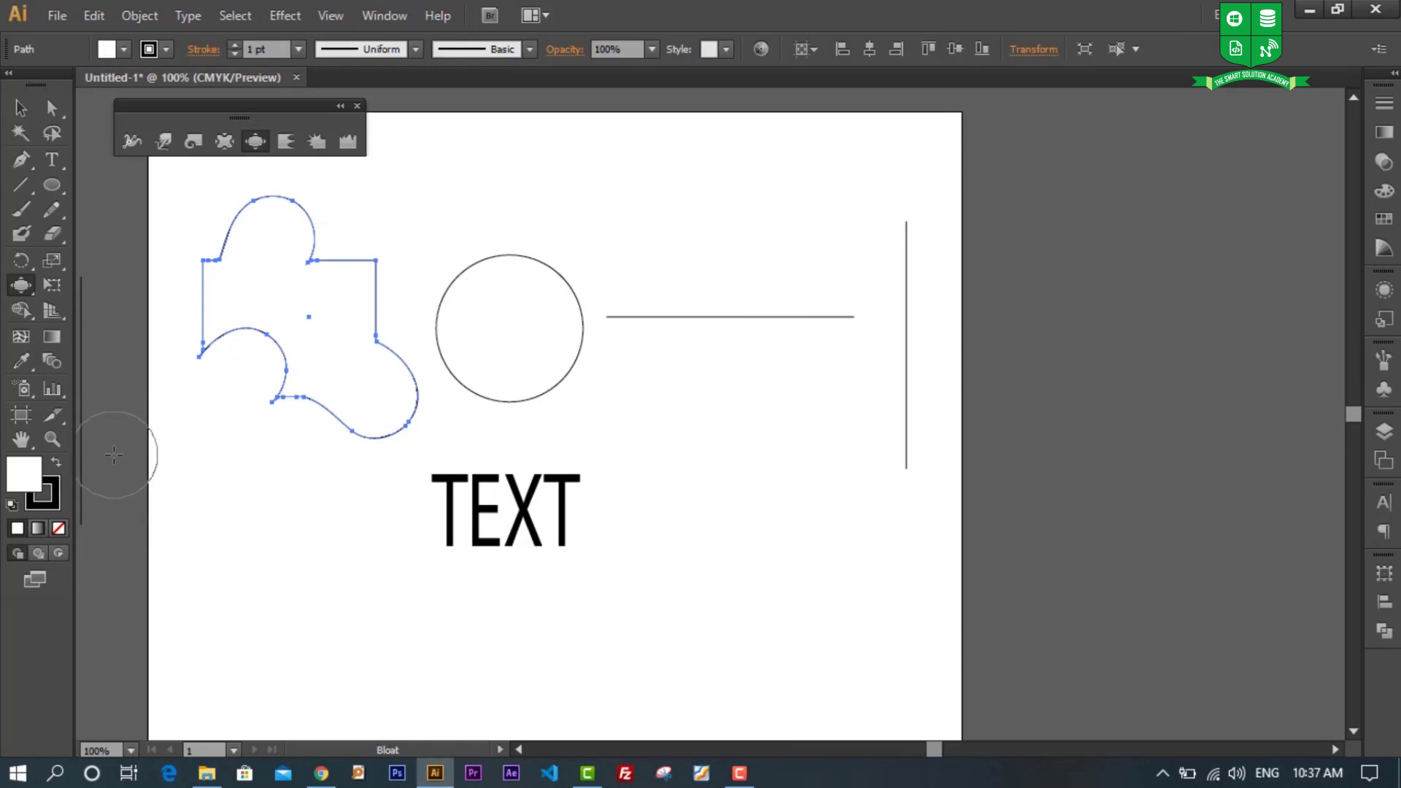
Step: Bloat the circle into three long rounded lobes reaching upward, to the lower right and to the lower left
{"action": "mouse_move", "coordinate": [511, 277]}
{"action": "left_mouse_down"}
{"action": "mouse_move", "coordinate": [547, 182]}
{"action": "mouse_move", "coordinate": [504, 425]}
{"action": "mouse_move", "coordinate": [541, 362]}
{"action": "mouse_move", "coordinate": [675, 397]}
{"action": "left_mouse_up"}
{"action": "left_click", "coordinate": [510, 284], "text": "ctrl"}
{"action": "key", "text": "ctrl+z"}
{"action": "mouse_move", "coordinate": [550, 363]}
{"action": "left_mouse_down"}
{"action": "mouse_move", "coordinate": [631, 408]}
{"action": "mouse_move", "coordinate": [657, 398]}
{"action": "left_mouse_up"}
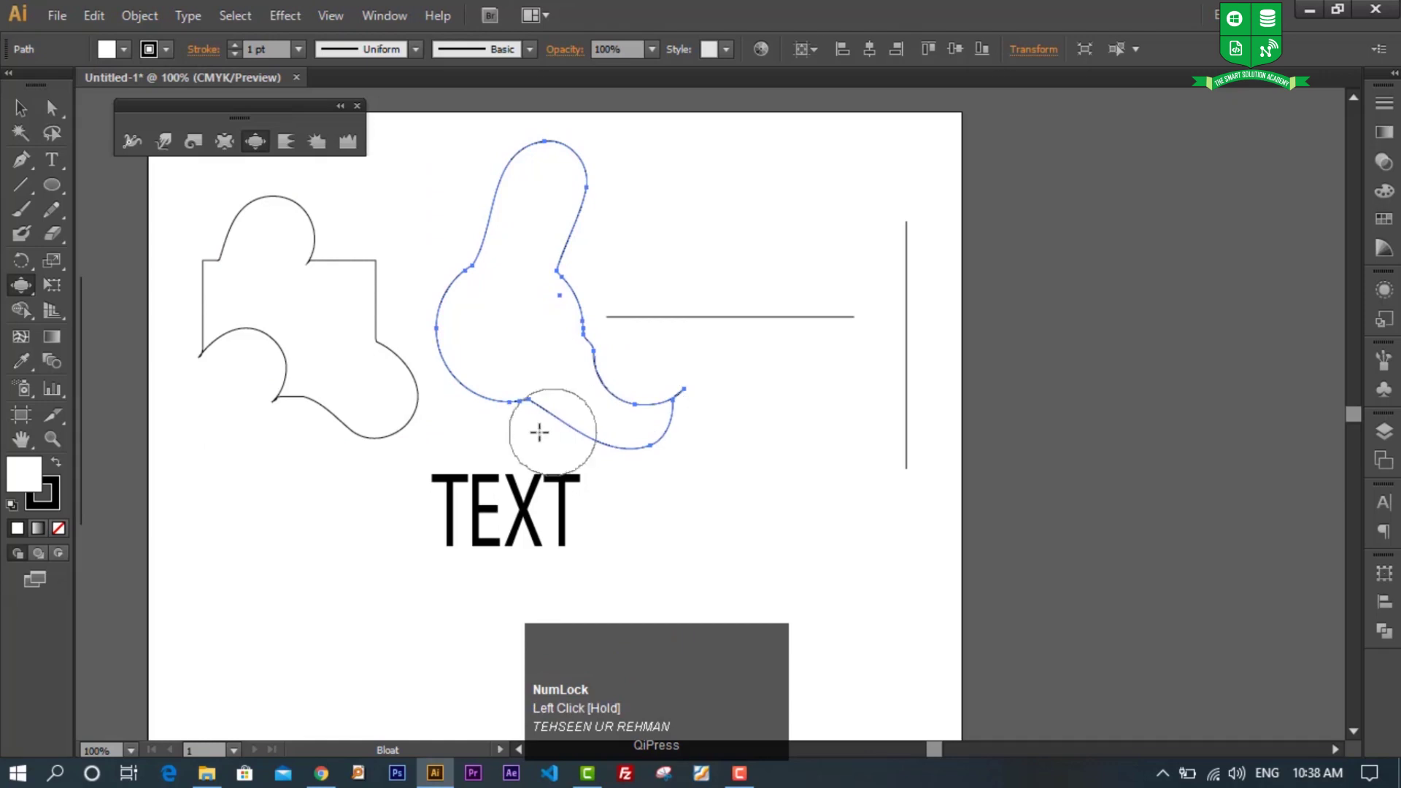
{"action": "left_click_drag", "start_coordinate": [519, 326], "coordinate": [398, 421]}
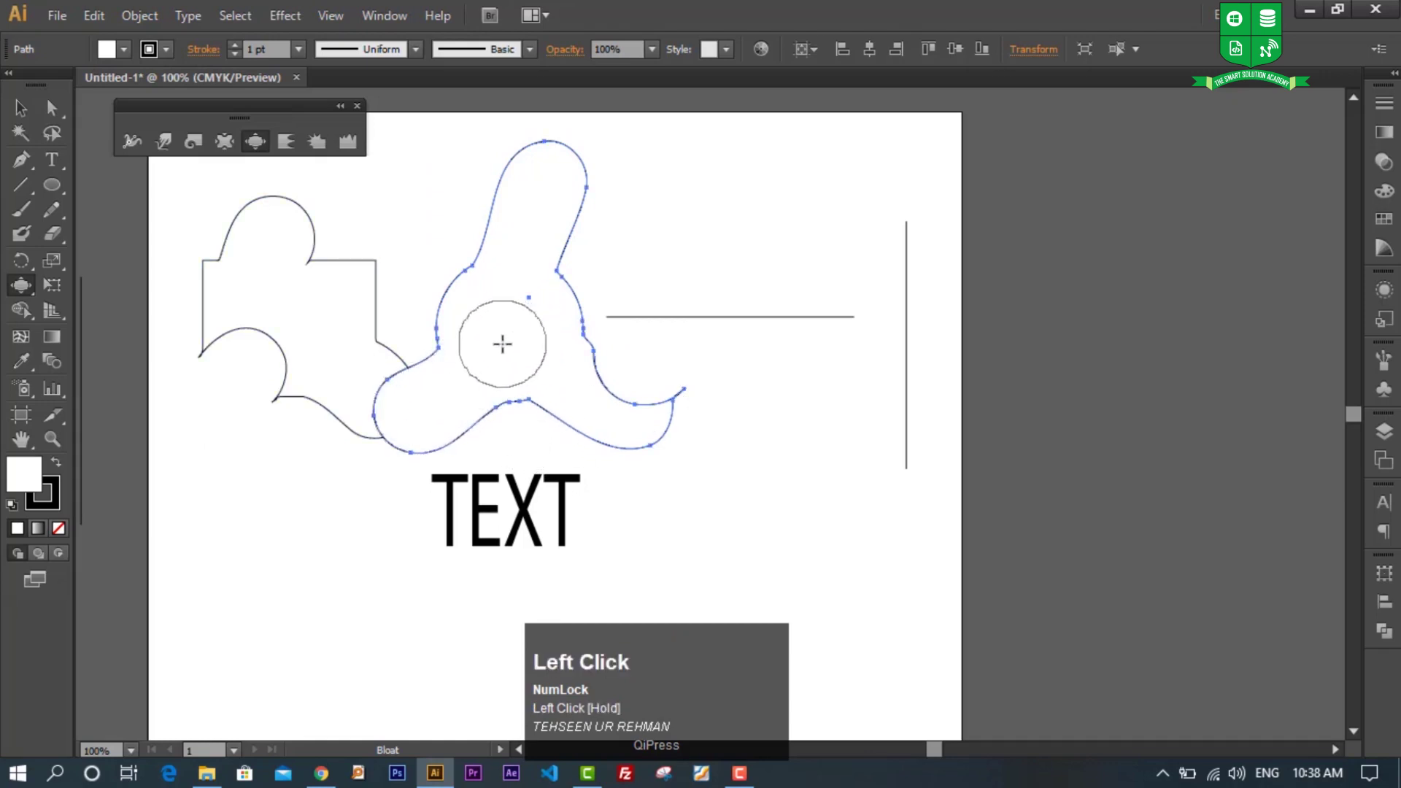
Step: Select the horizontal line and bloat its left part upward and its right part downward into rounded bulges
{"action": "left_click", "coordinate": [681, 324], "text": "ctrl"}
{"action": "left_click", "coordinate": [694, 316], "text": "ctrl"}
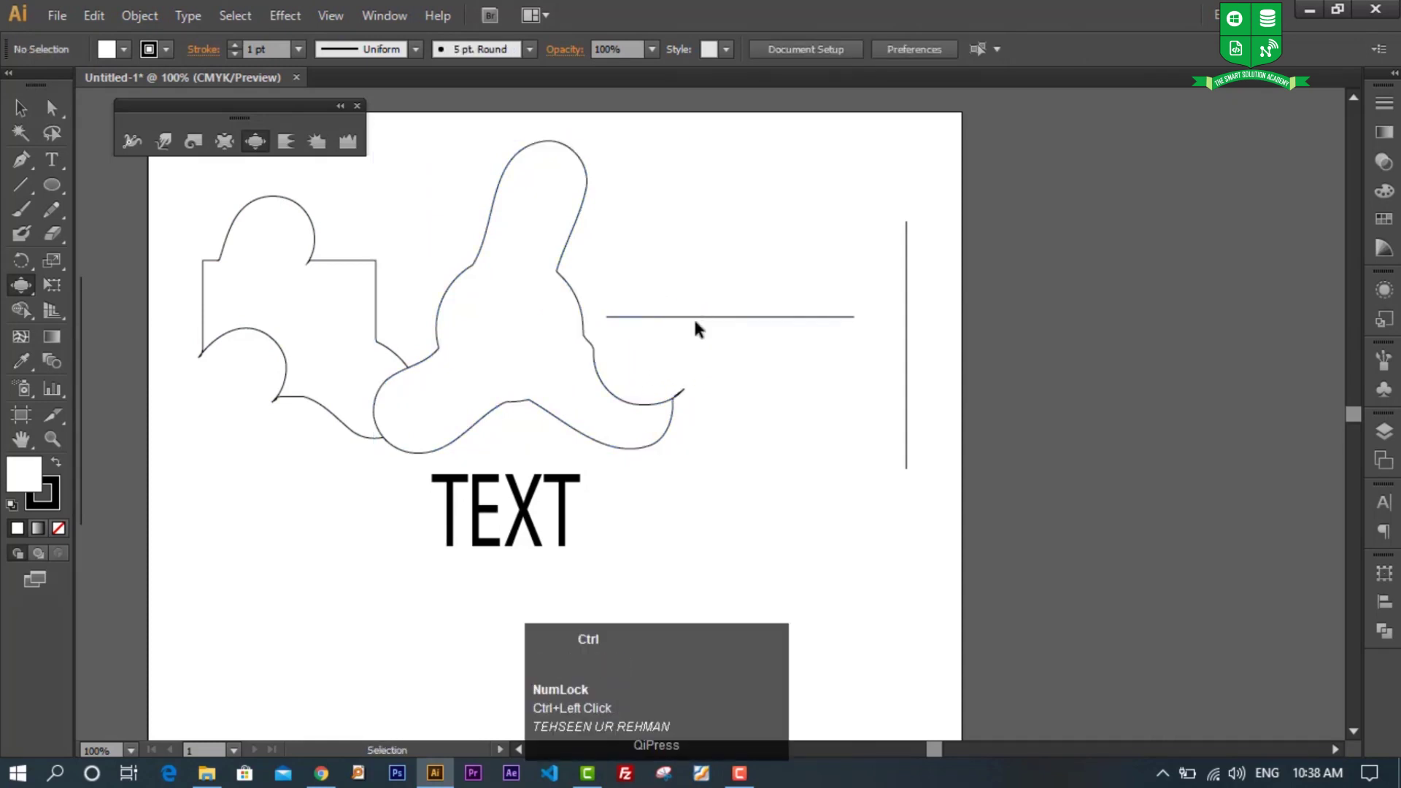
{"action": "mouse_move", "coordinate": [694, 288]}
{"action": "left_mouse_down"}
{"action": "mouse_move", "coordinate": [716, 241]}
{"action": "mouse_move", "coordinate": [835, 284]}
{"action": "mouse_move", "coordinate": [775, 400]}
{"action": "left_mouse_up"}
Step: Select the vertical line and bloat its upper and lower parts into bulges toward the left
{"action": "left_click", "coordinate": [902, 251], "text": "ctrl"}
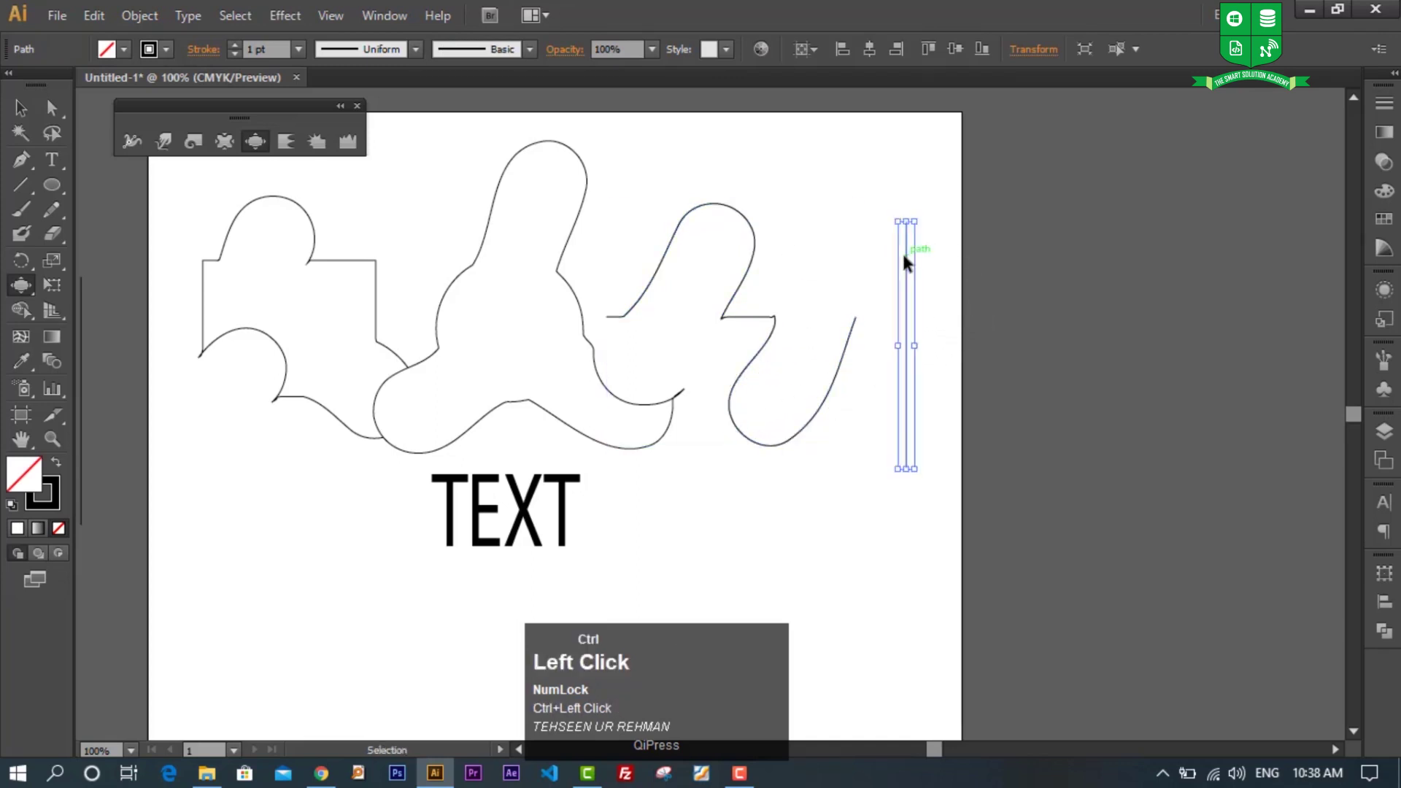
{"action": "left_click", "coordinate": [904, 257]}
{"action": "mouse_move", "coordinate": [875, 263]}
{"action": "left_mouse_down"}
{"action": "mouse_move", "coordinate": [916, 372]}
{"action": "mouse_move", "coordinate": [863, 411]}
{"action": "left_mouse_up"}
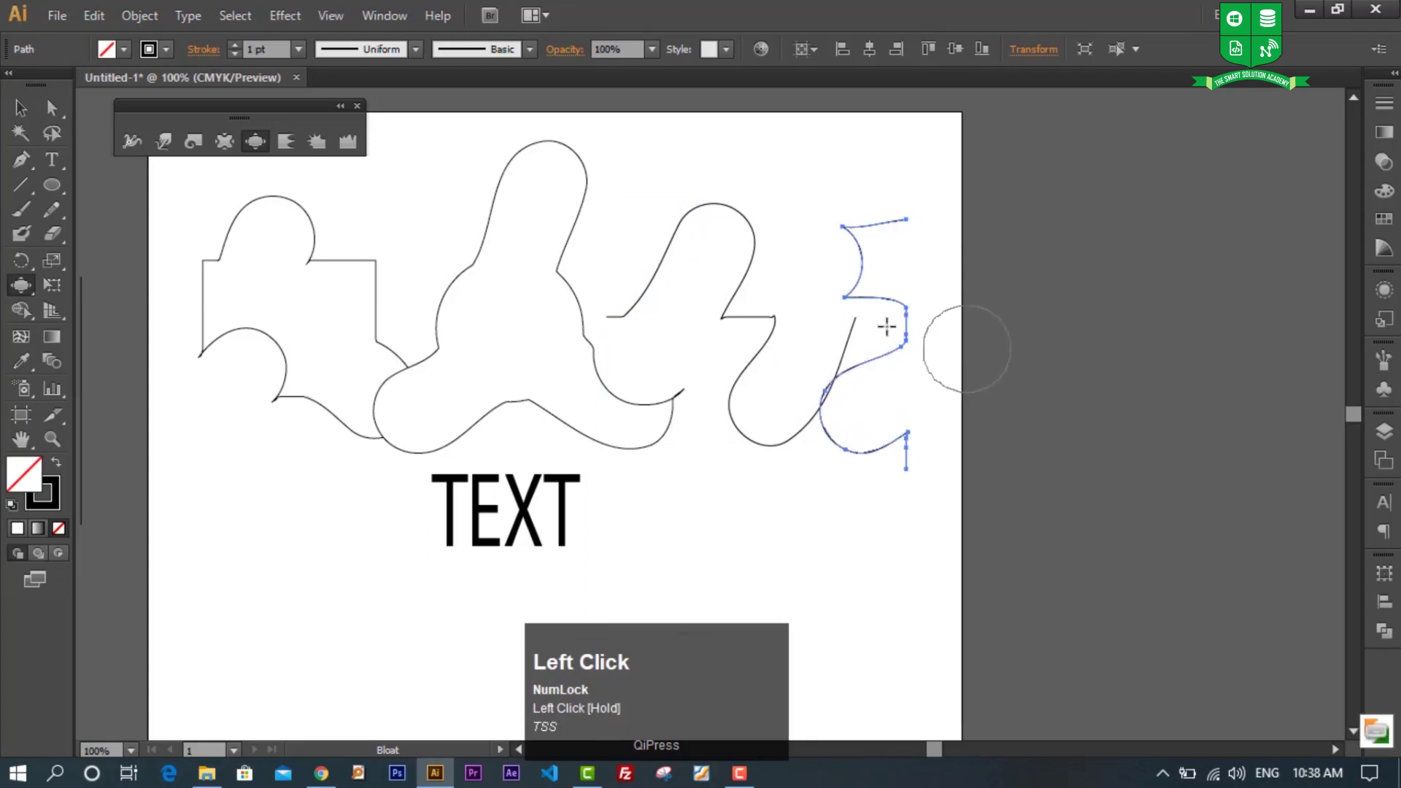
Step: Select the TEXT object on the artboard and convert it to outlines
{"action": "scroll", "coordinate": [735, 276], "scroll_direction": "down", "scroll_amount": 3}
{"action": "left_click", "coordinate": [20, 108]}
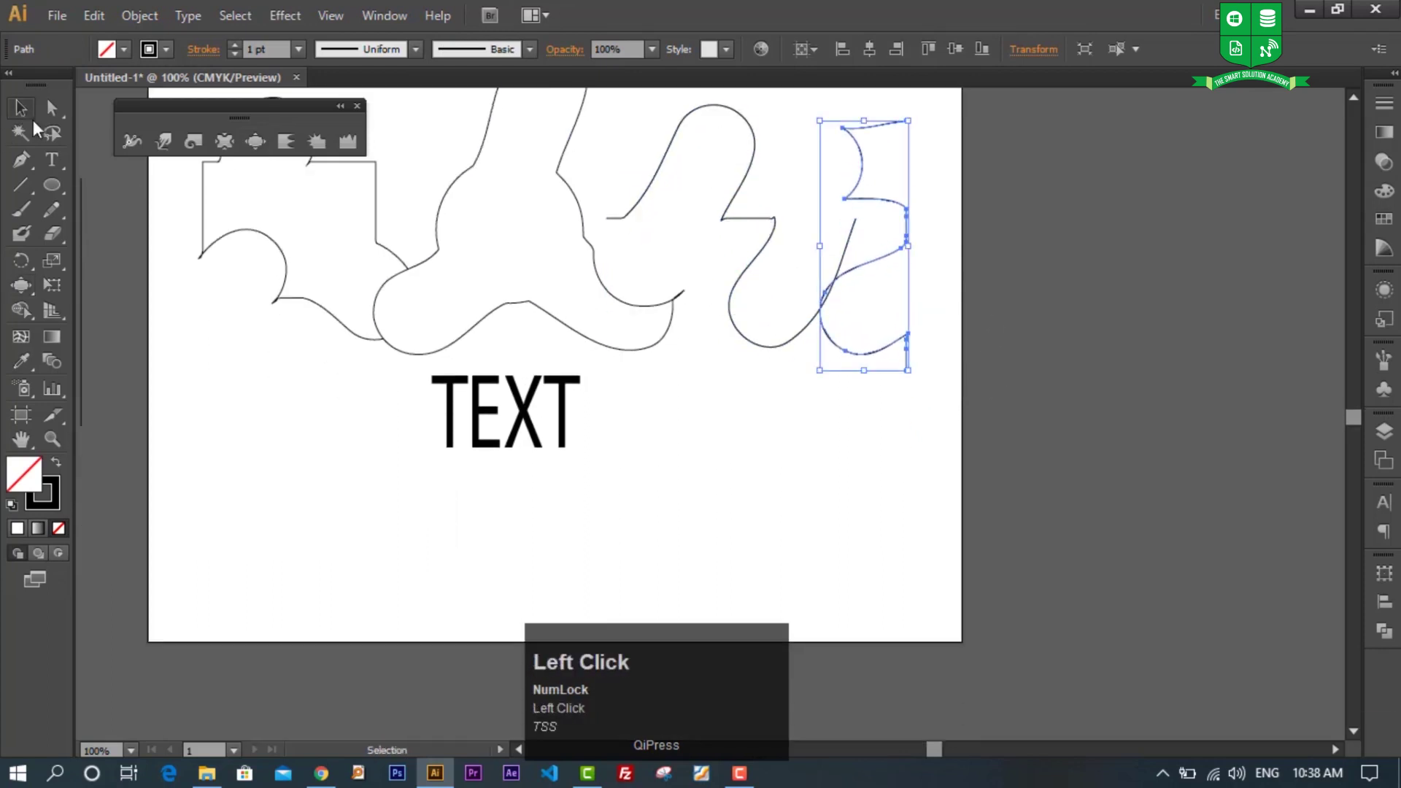
{"action": "left_click", "coordinate": [495, 393]}
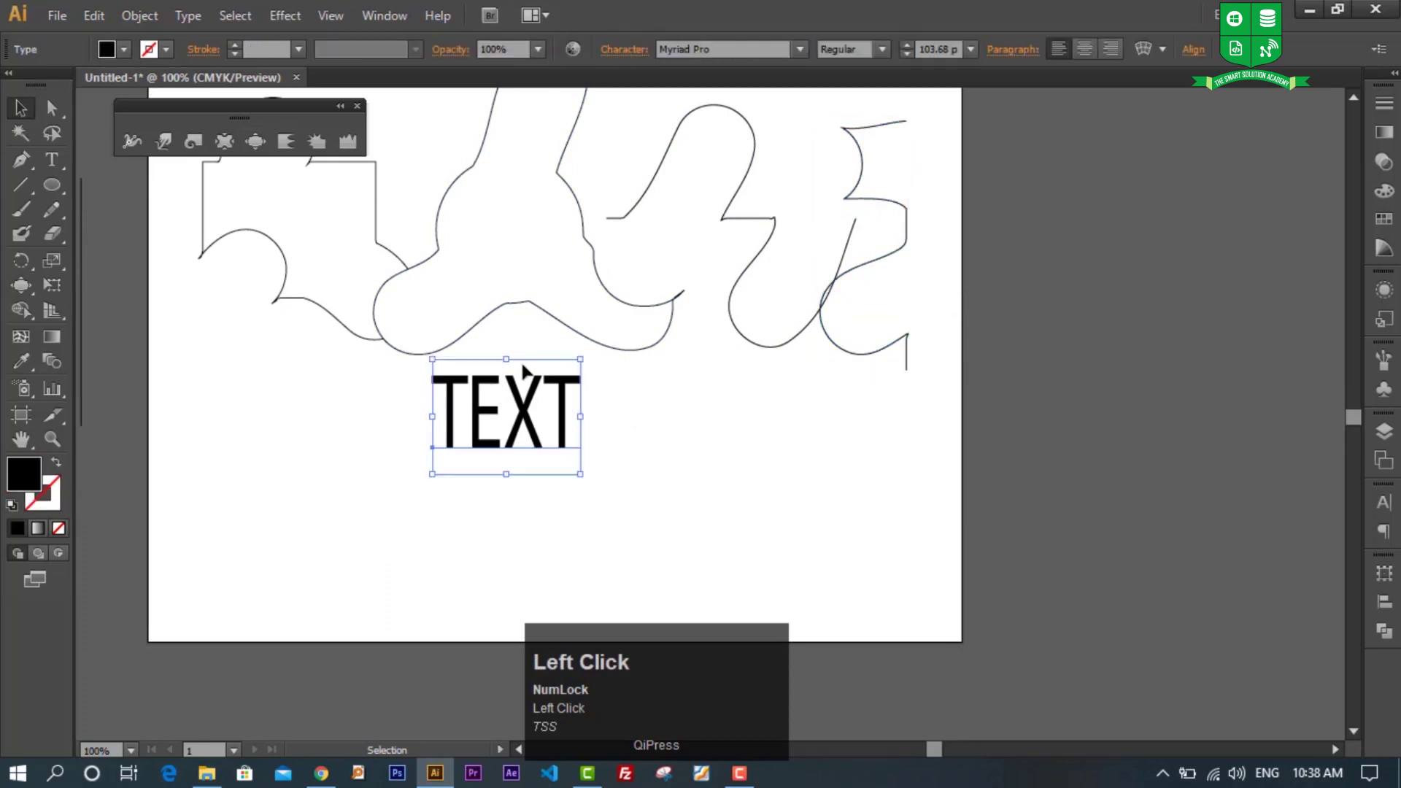
{"action": "key", "text": "ctrl+shift+o"}
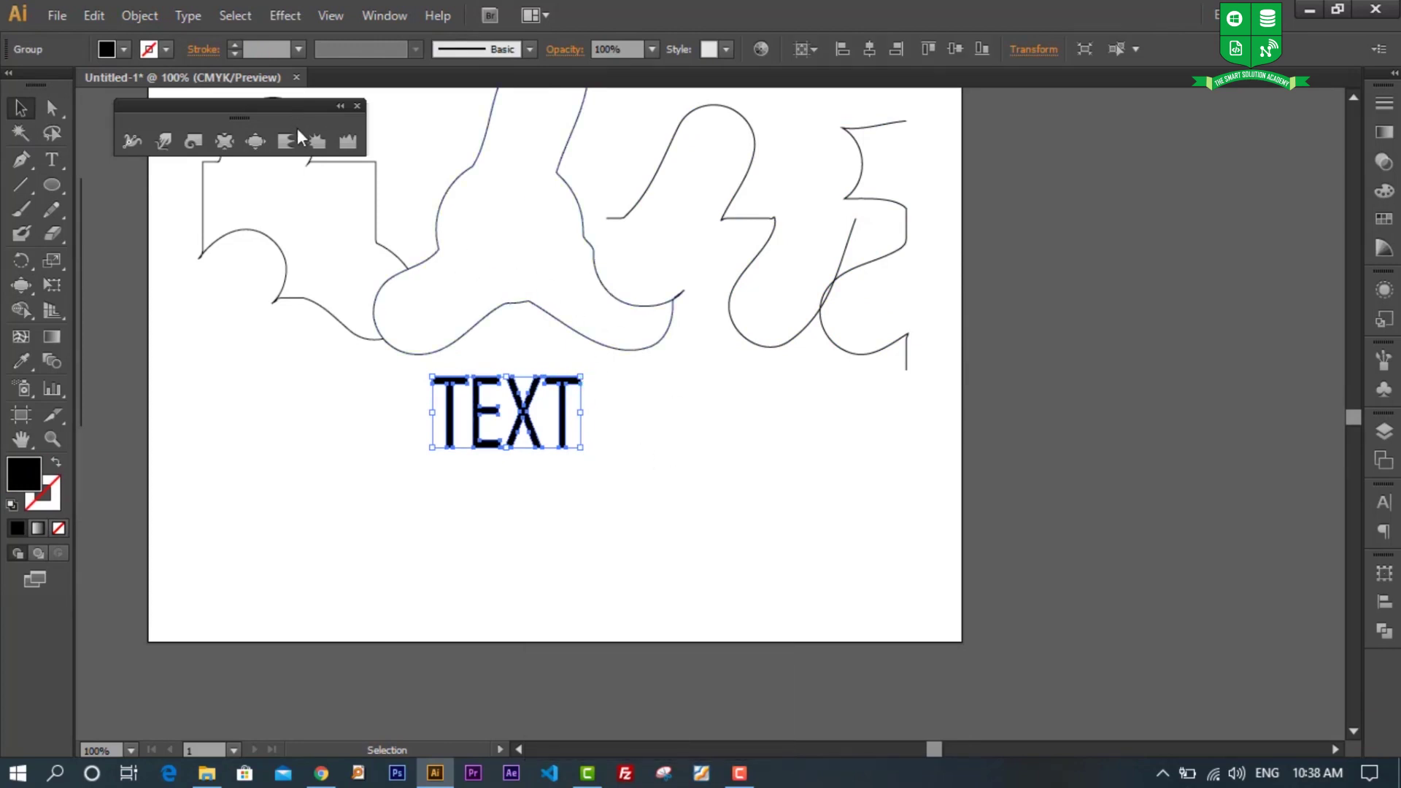
Step: Select only the last T of the outlined text and shrink the Bloat brush to a small circle
{"action": "left_click", "coordinate": [257, 143]}
{"action": "left_click", "coordinate": [46, 110]}
{"action": "left_click", "coordinate": [762, 478]}
{"action": "left_click", "coordinate": [580, 380]}
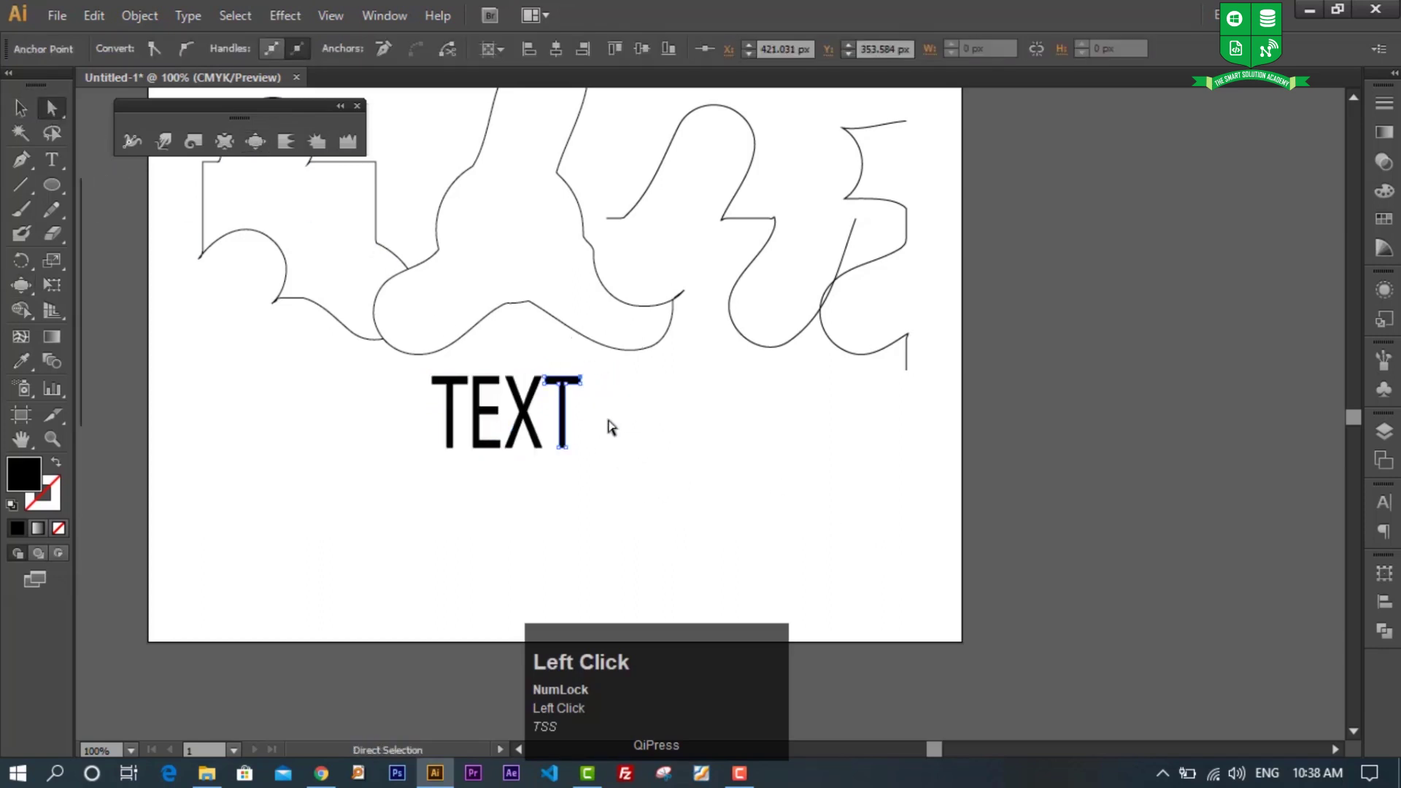
{"action": "left_click", "coordinate": [267, 135]}
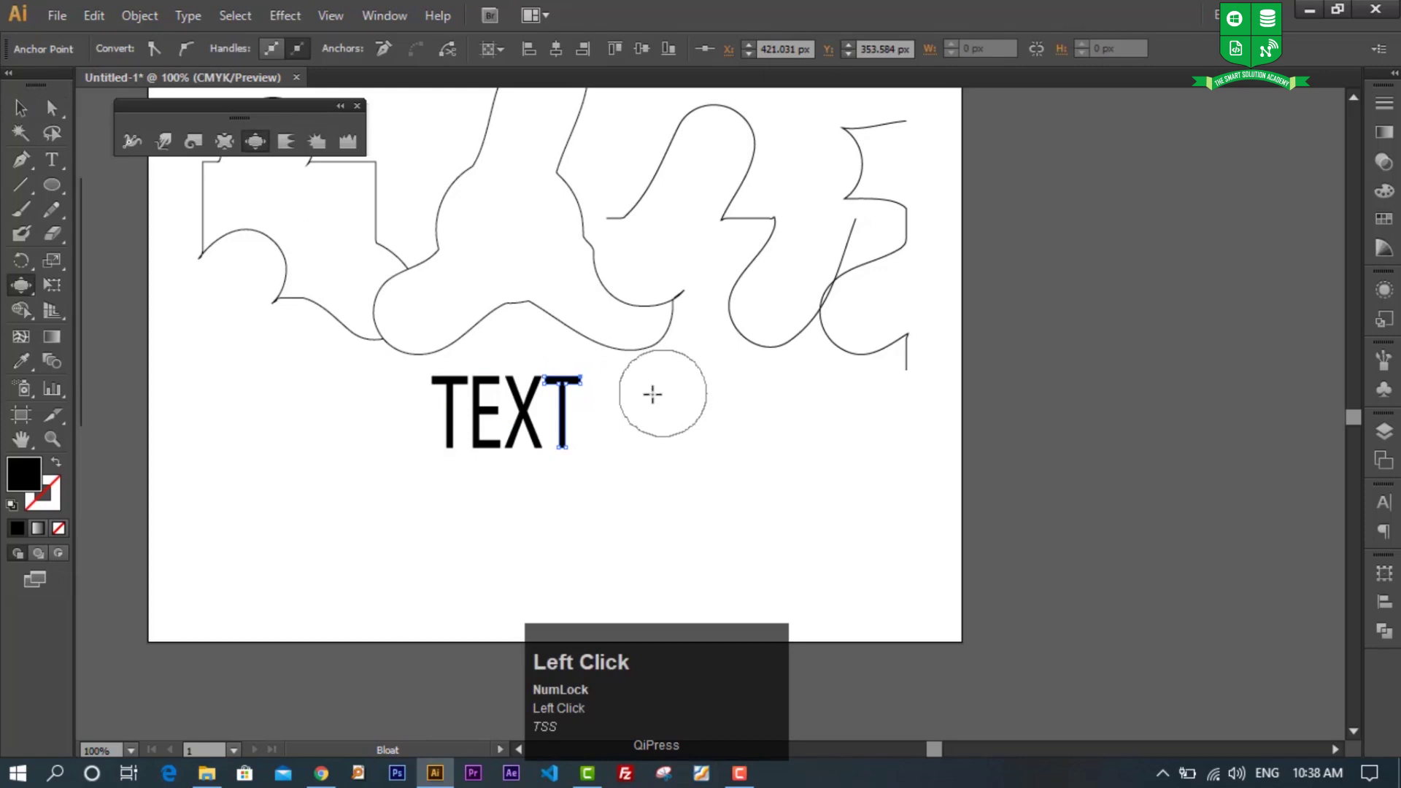
{"action": "scroll", "coordinate": [564, 361], "scroll_direction": "up", "scroll_amount": 1}
{"action": "scroll", "coordinate": [564, 361], "scroll_direction": "up", "scroll_amount": 2}
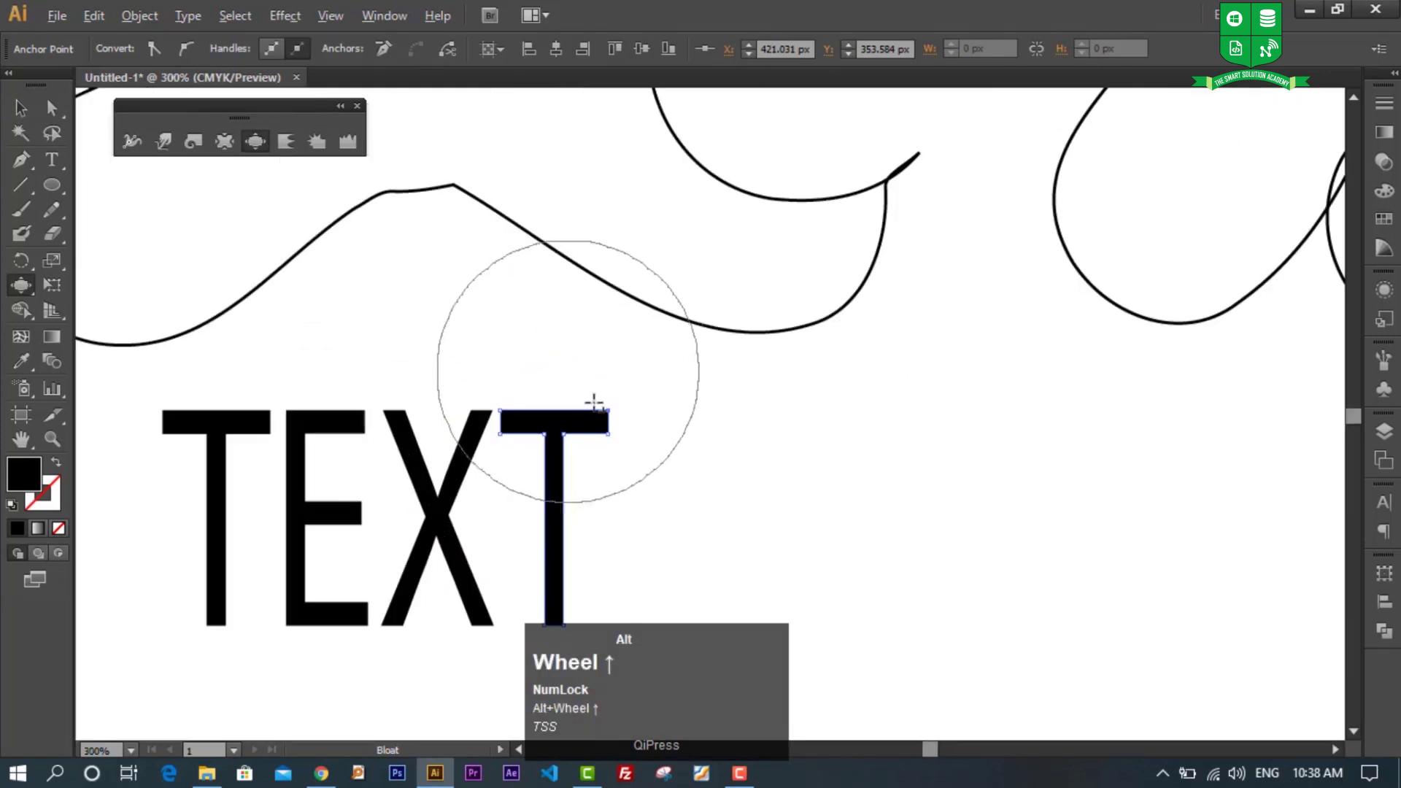
{"action": "left_click_drag", "start_coordinate": [942, 475], "coordinate": [770, 566]}
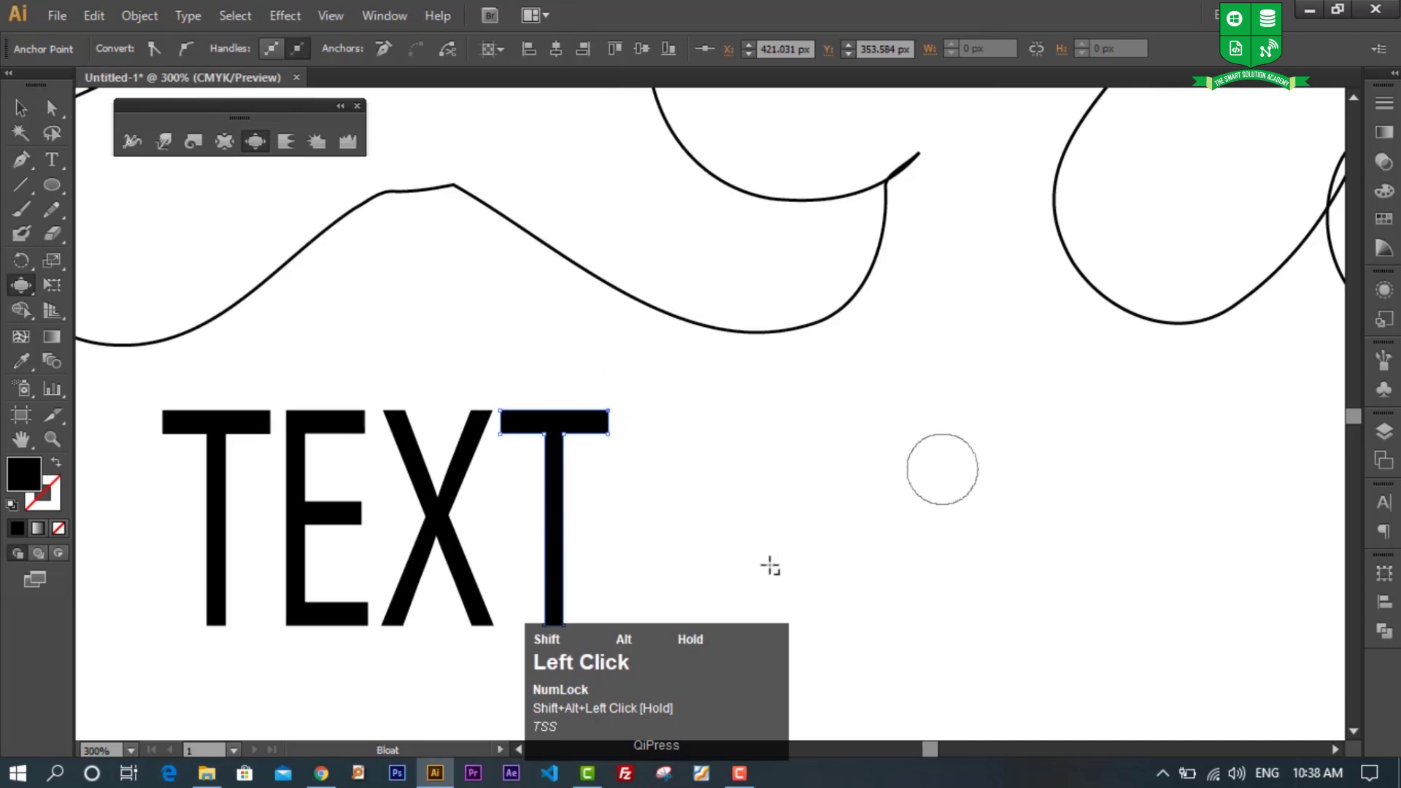
{"action": "mouse_move", "coordinate": [602, 420]}
{"action": "left_mouse_down"}
{"action": "mouse_move", "coordinate": [666, 416]}
{"action": "mouse_move", "coordinate": [635, 469]}
{"action": "mouse_move", "coordinate": [647, 438]}
{"action": "left_mouse_up"}
{"action": "scroll", "coordinate": [647, 431], "scroll_direction": "down", "scroll_amount": 1}
{"action": "key", "text": "ctrl"}
{"action": "key", "text": "ctrl+z"}
Step: Adjust the Bloat brush size and add round bulges to the last T's crossbar ends, mid-stem and stem foot
{"action": "left_click_drag", "start_coordinate": [801, 402], "coordinate": [755, 422]}
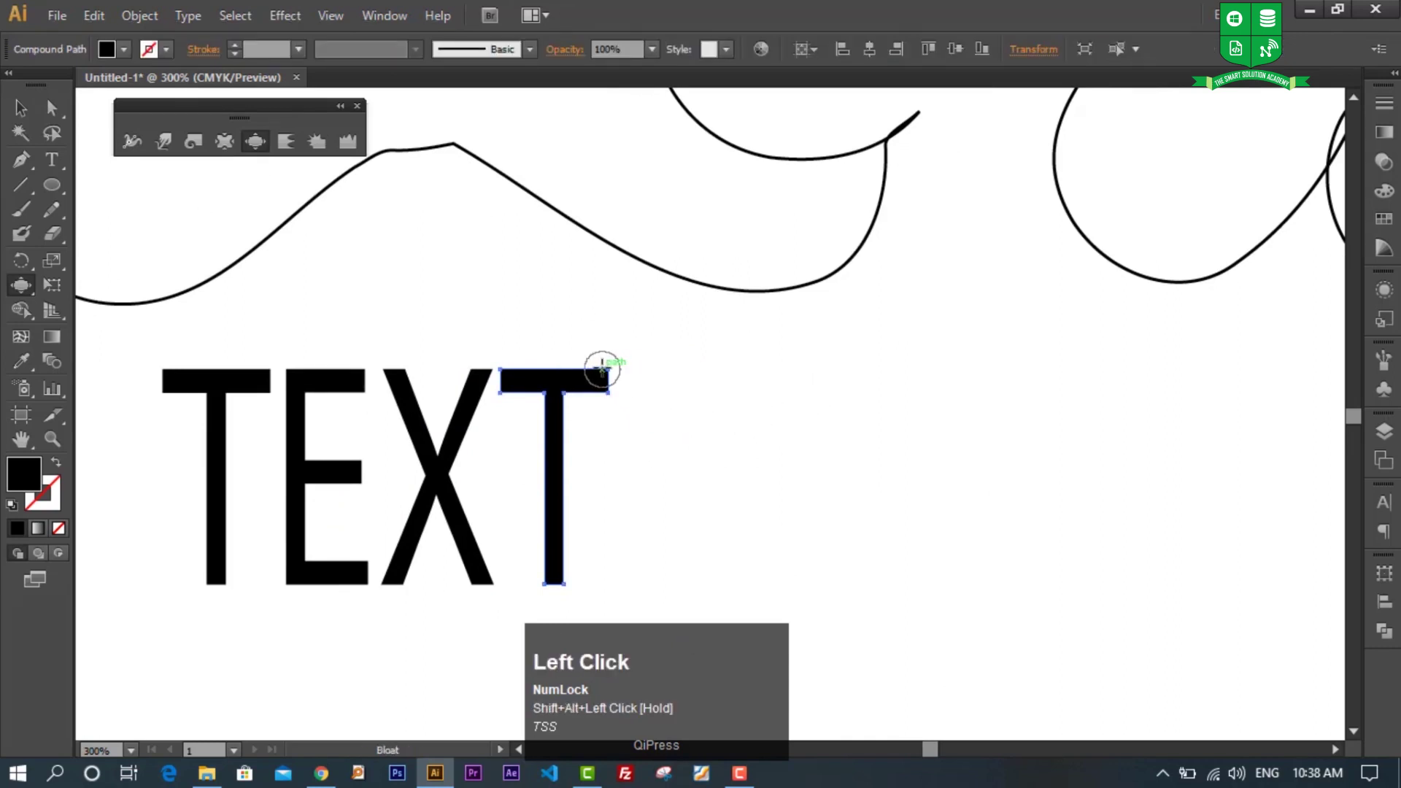
{"action": "left_click", "coordinate": [601, 380]}
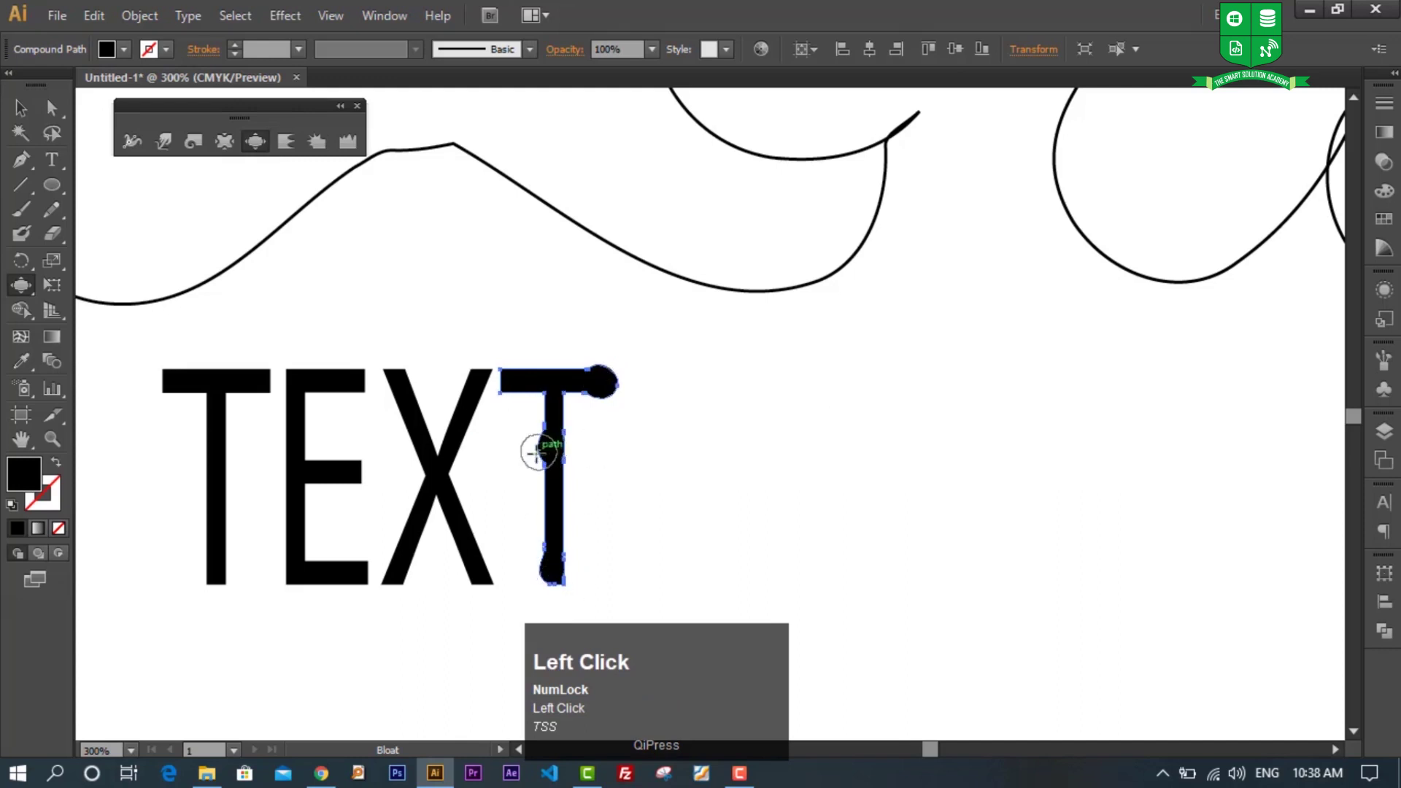
{"action": "left_click_drag", "start_coordinate": [452, 573], "coordinate": [458, 517]}
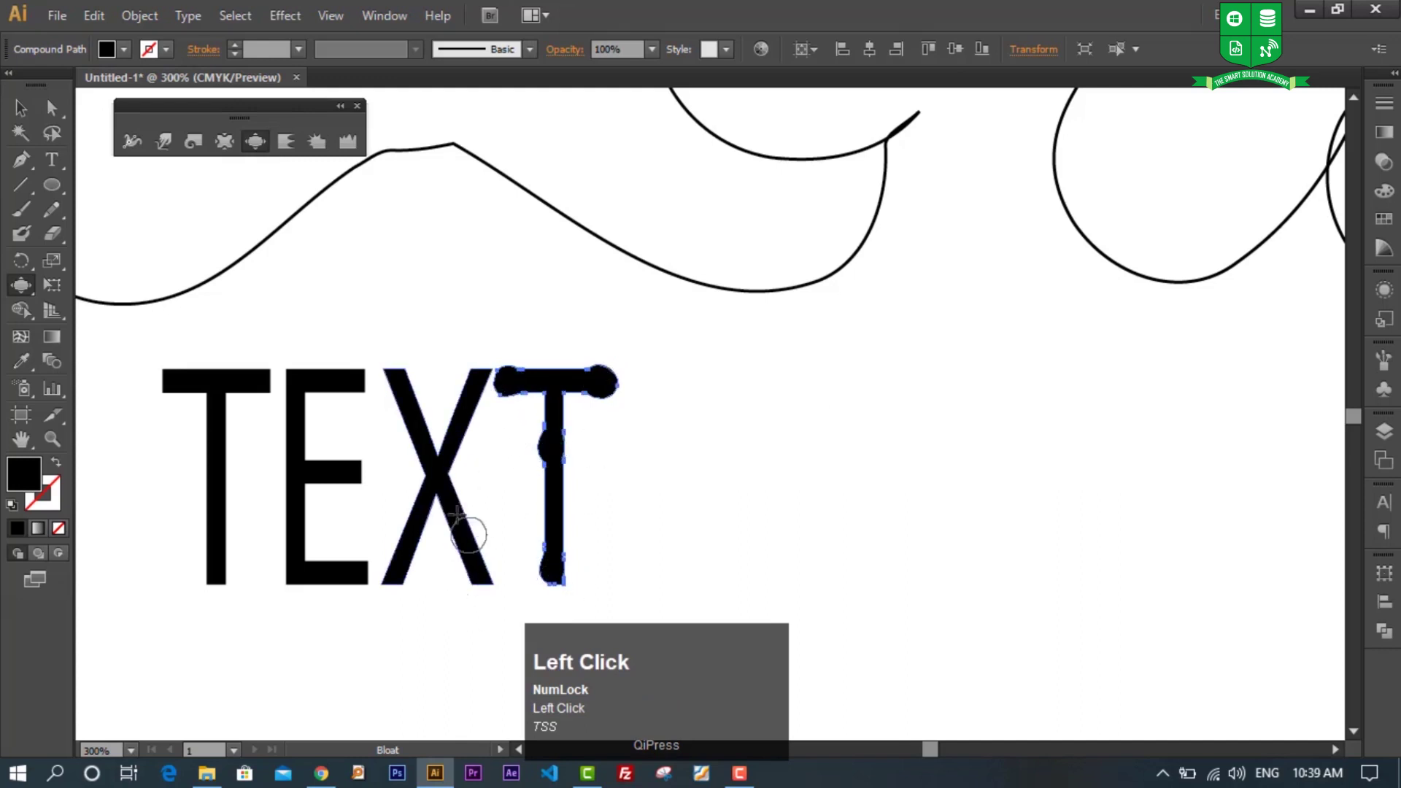
Step: Bloat the X's crossing sideways into a wide bulge and swell the tips of the E's three arms
{"action": "left_click", "coordinate": [438, 478], "text": "ctrl"}
{"action": "left_click", "coordinate": [436, 472]}
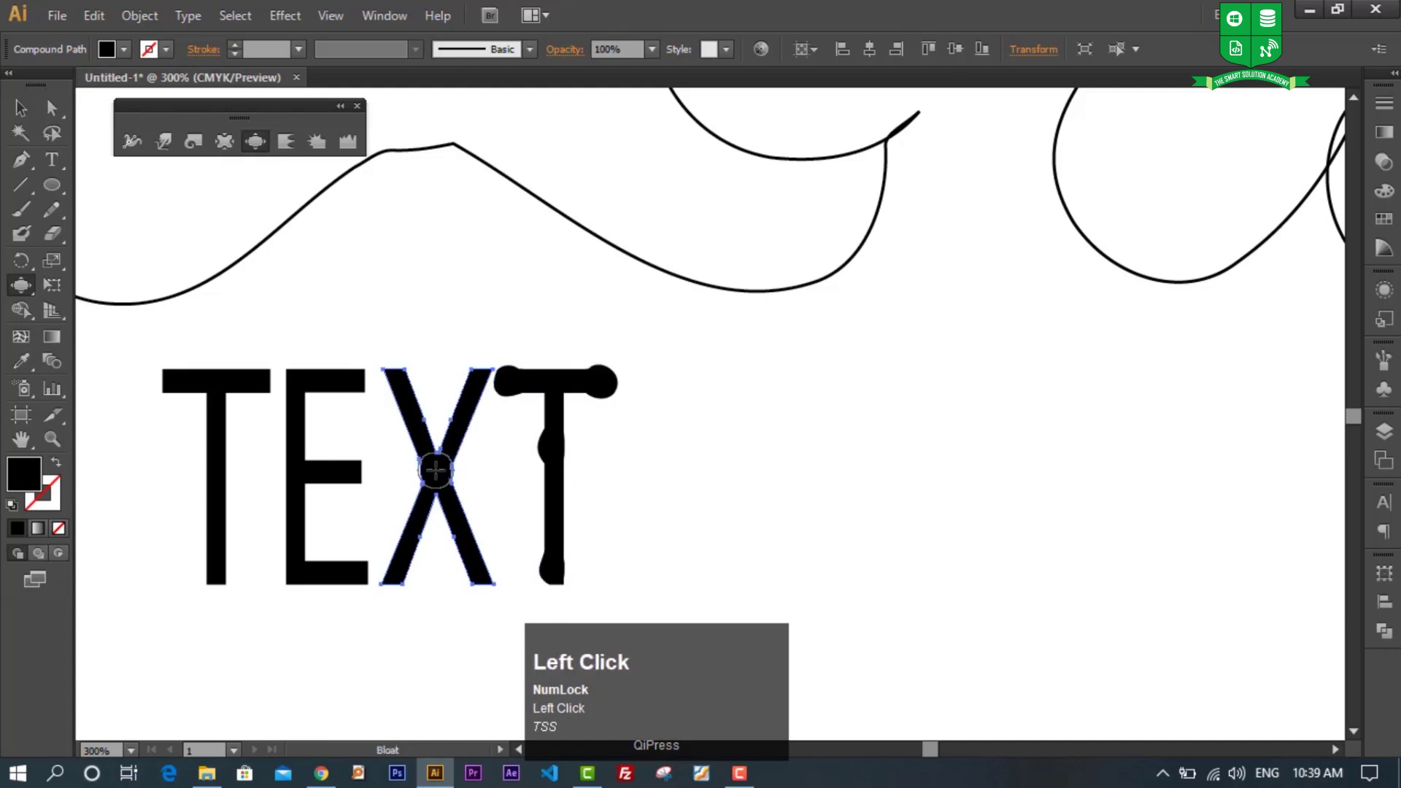
{"action": "mouse_move", "coordinate": [427, 473]}
{"action": "left_mouse_down"}
{"action": "mouse_move", "coordinate": [492, 468]}
{"action": "mouse_move", "coordinate": [458, 475]}
{"action": "left_mouse_up"}
{"action": "left_click", "coordinate": [354, 384], "text": "ctrl"}
{"action": "mouse_move", "coordinate": [350, 388]}
{"action": "left_mouse_down"}
{"action": "mouse_move", "coordinate": [376, 360]}
{"action": "mouse_move", "coordinate": [363, 478]}
{"action": "left_mouse_up"}
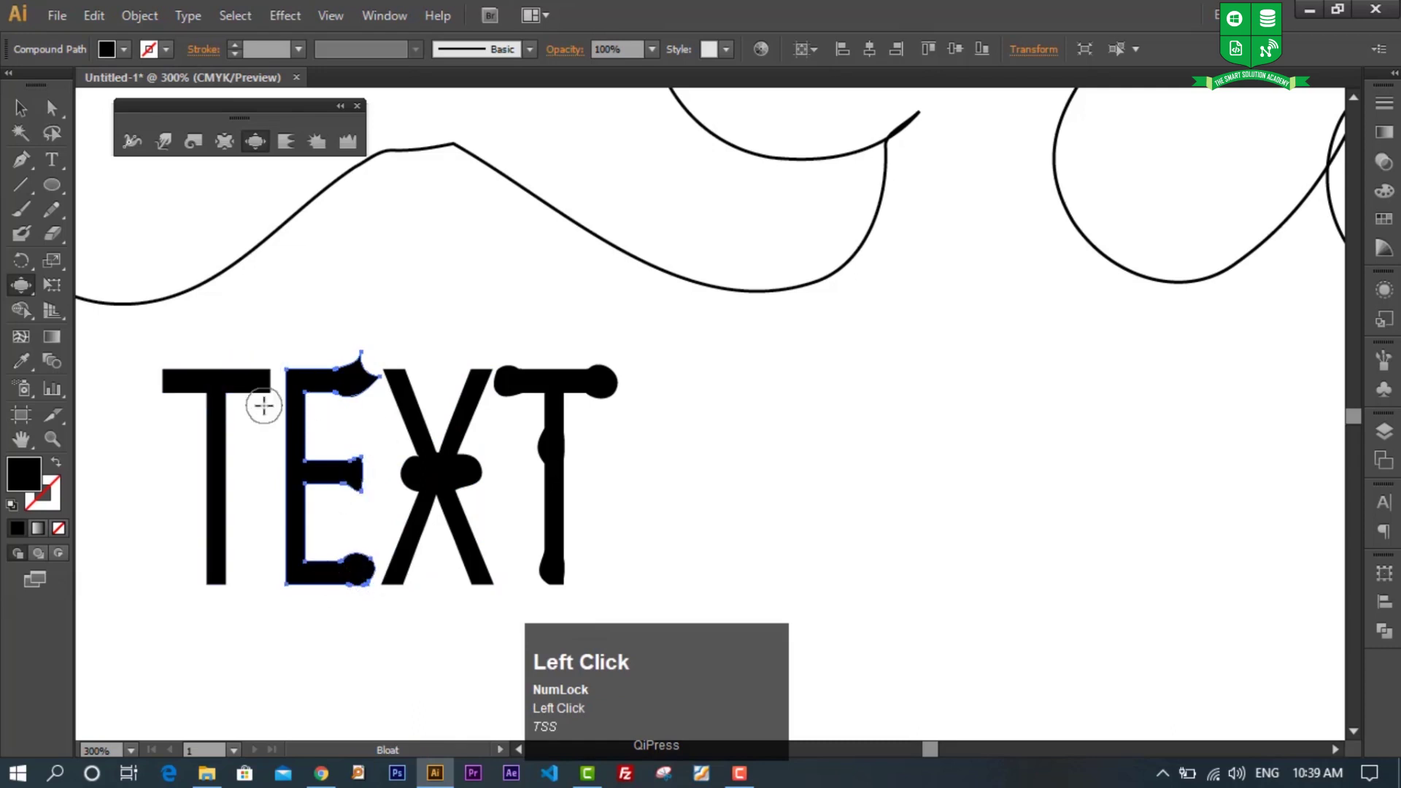
Step: Select the first T and bloat both crossbar ends and the stem foot into elongated rounded knobs
{"action": "left_click", "coordinate": [264, 383], "text": "ctrl"}
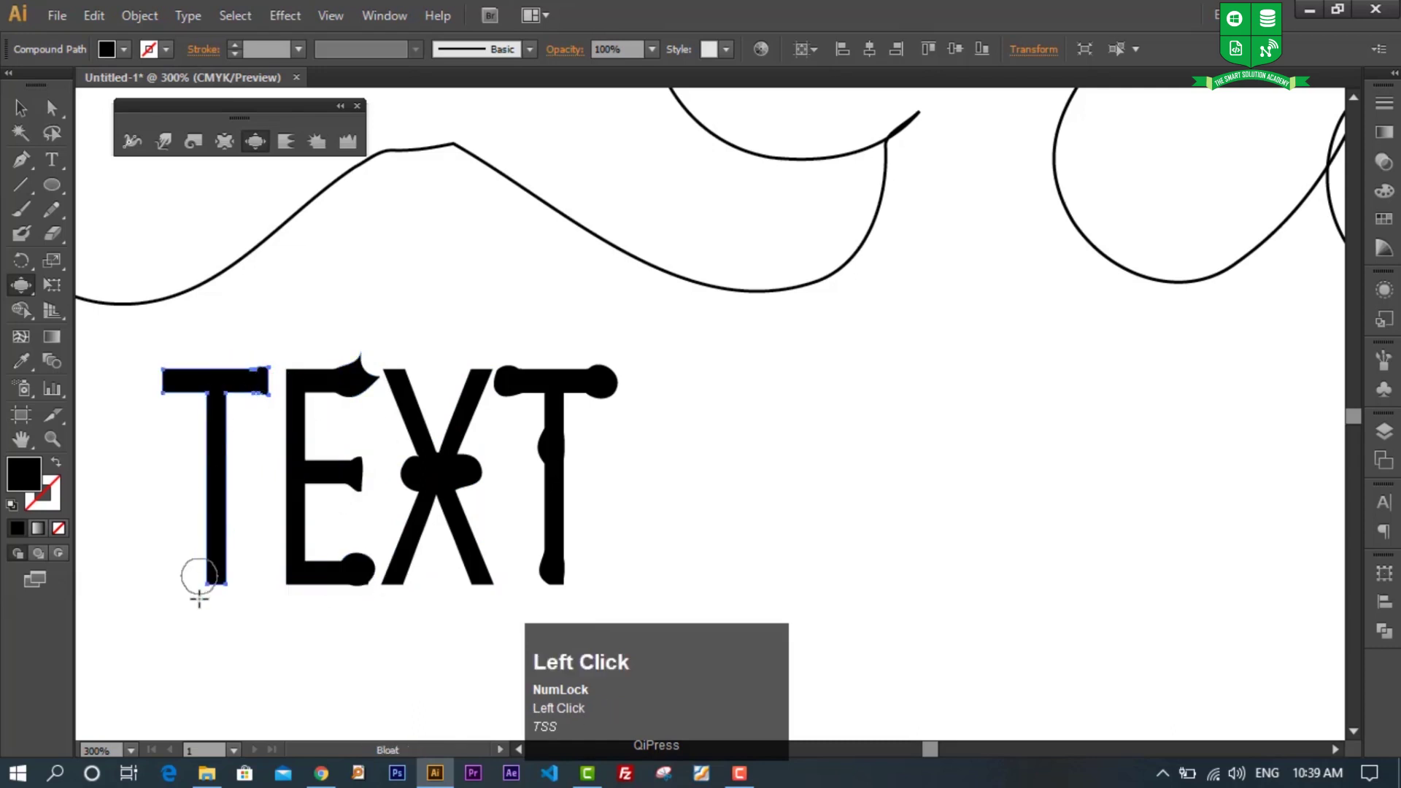
{"action": "left_click_drag", "start_coordinate": [208, 578], "coordinate": [209, 594]}
{"action": "mouse_move", "coordinate": [179, 376]}
{"action": "left_mouse_down"}
{"action": "mouse_move", "coordinate": [147, 370]}
{"action": "mouse_move", "coordinate": [250, 396]}
{"action": "mouse_move", "coordinate": [282, 349]}
{"action": "left_mouse_up"}
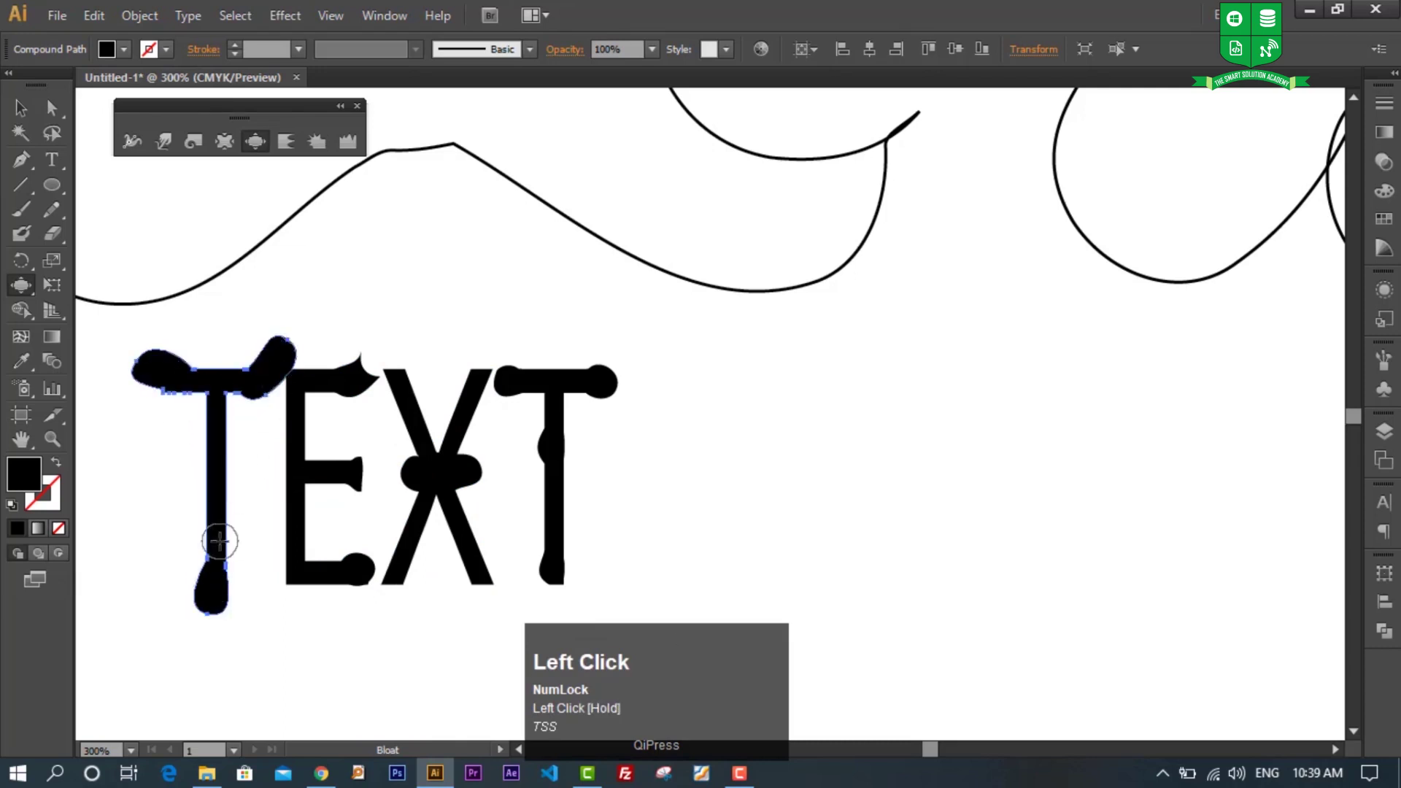
{"action": "scroll", "coordinate": [312, 549], "scroll_direction": "down", "scroll_amount": 2}
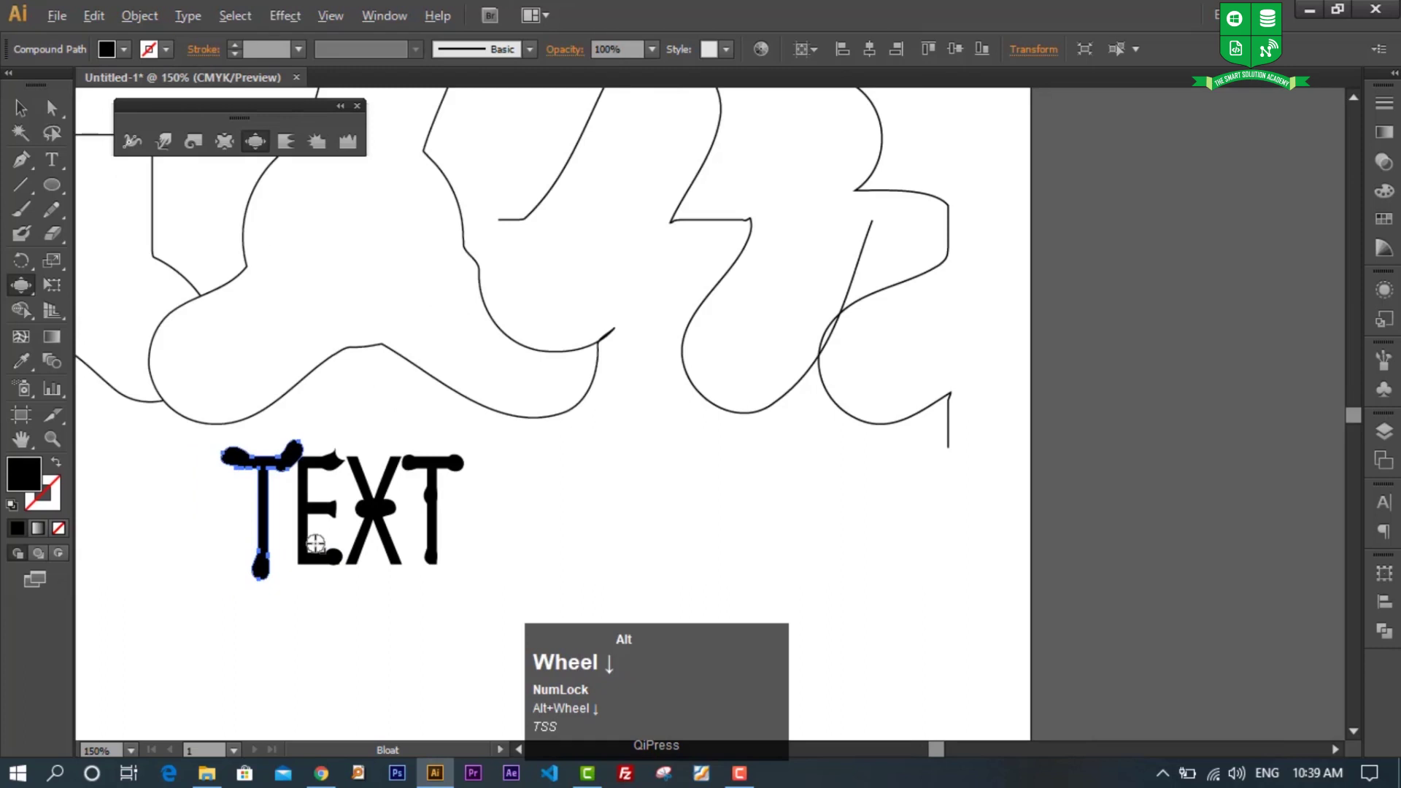
{"action": "left_click", "coordinate": [19, 108]}
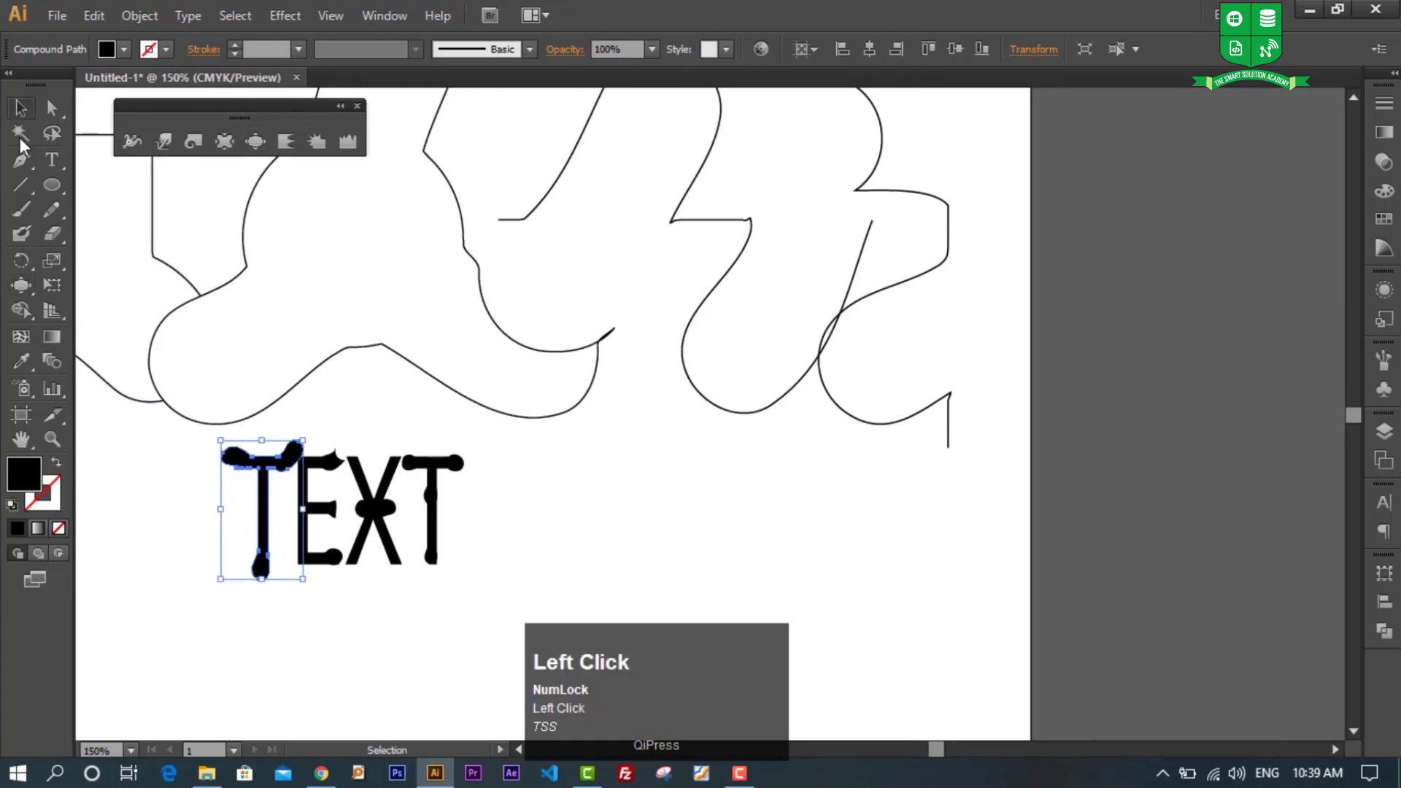
{"action": "key", "text": "ctrl+a"}
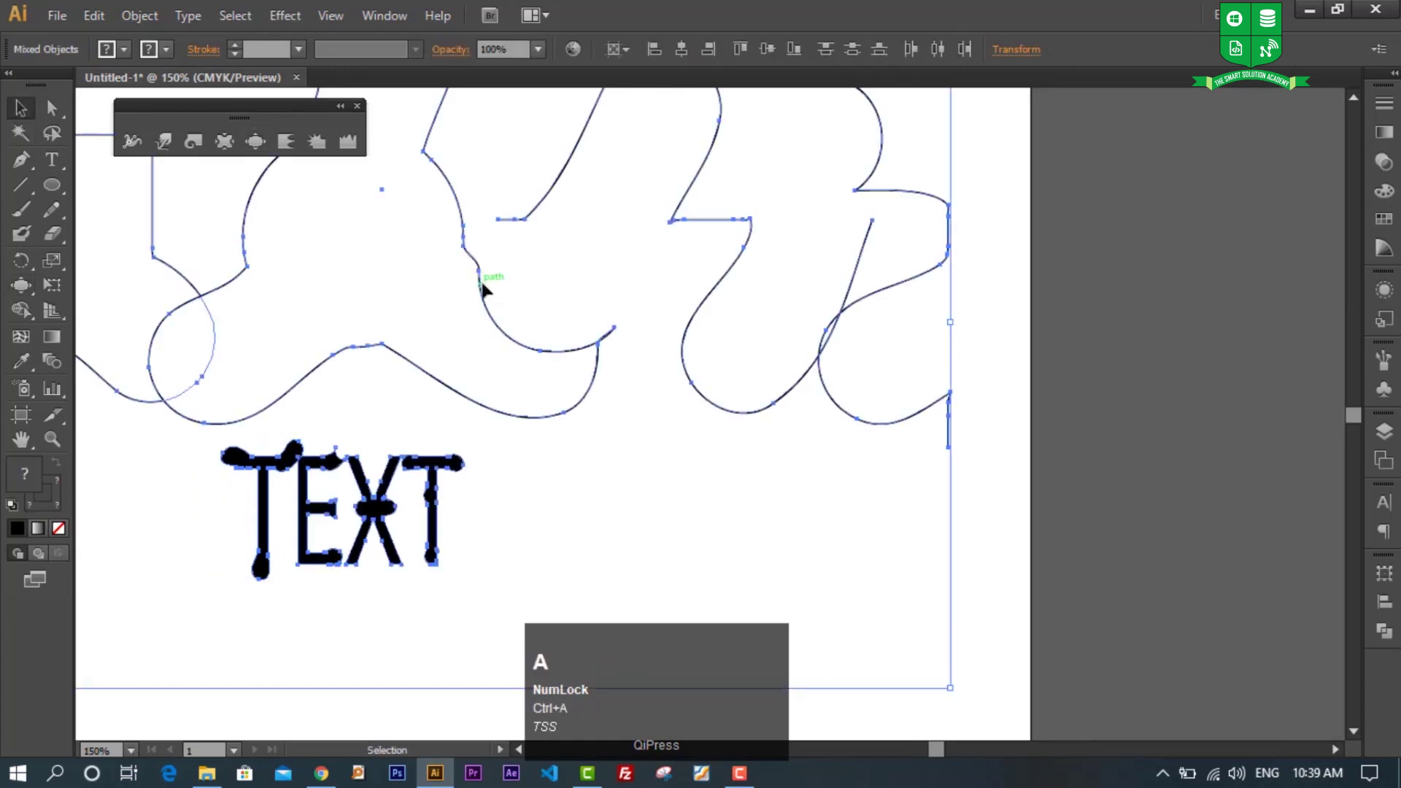
{"action": "key", "text": "Delete"}
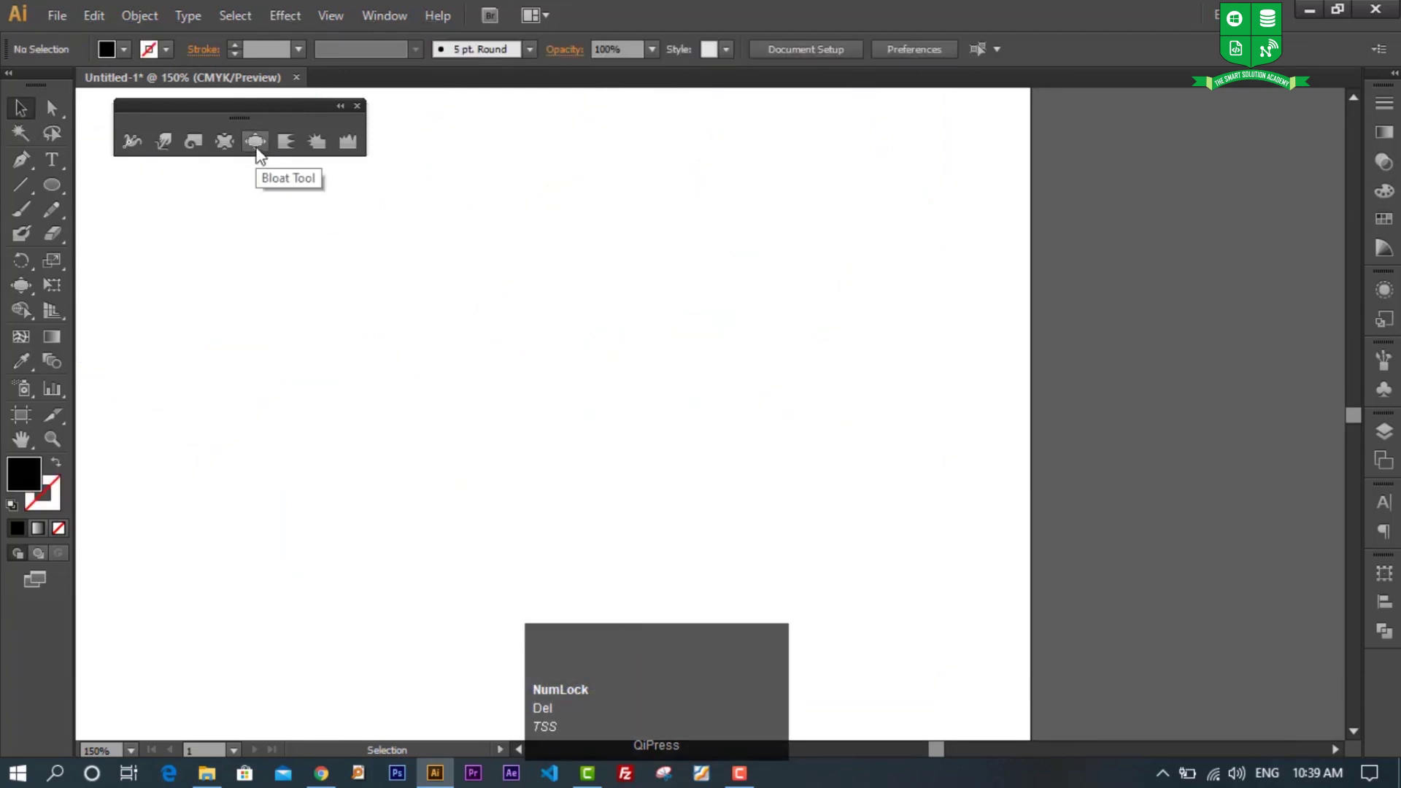
{"action": "scroll", "coordinate": [563, 345], "scroll_direction": "down", "scroll_amount": 3}
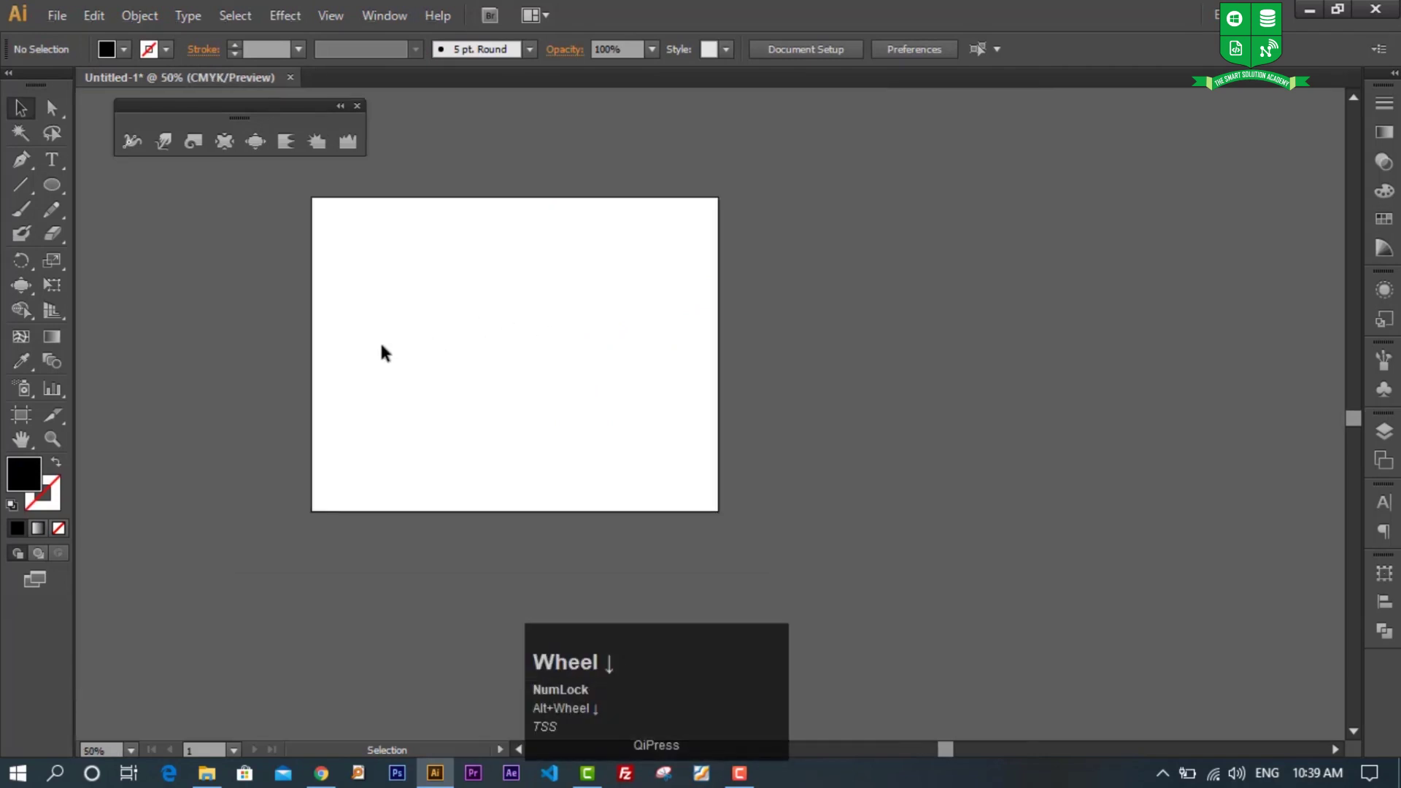
{"action": "scroll", "coordinate": [385, 354], "scroll_direction": "down", "scroll_amount": 1}
{"action": "key", "text": "space"}
{"action": "left_click_drag", "start_coordinate": [410, 342], "coordinate": [625, 394]}
{"action": "key", "text": "ctrl+z"}
{"action": "left_click", "coordinate": [549, 407]}
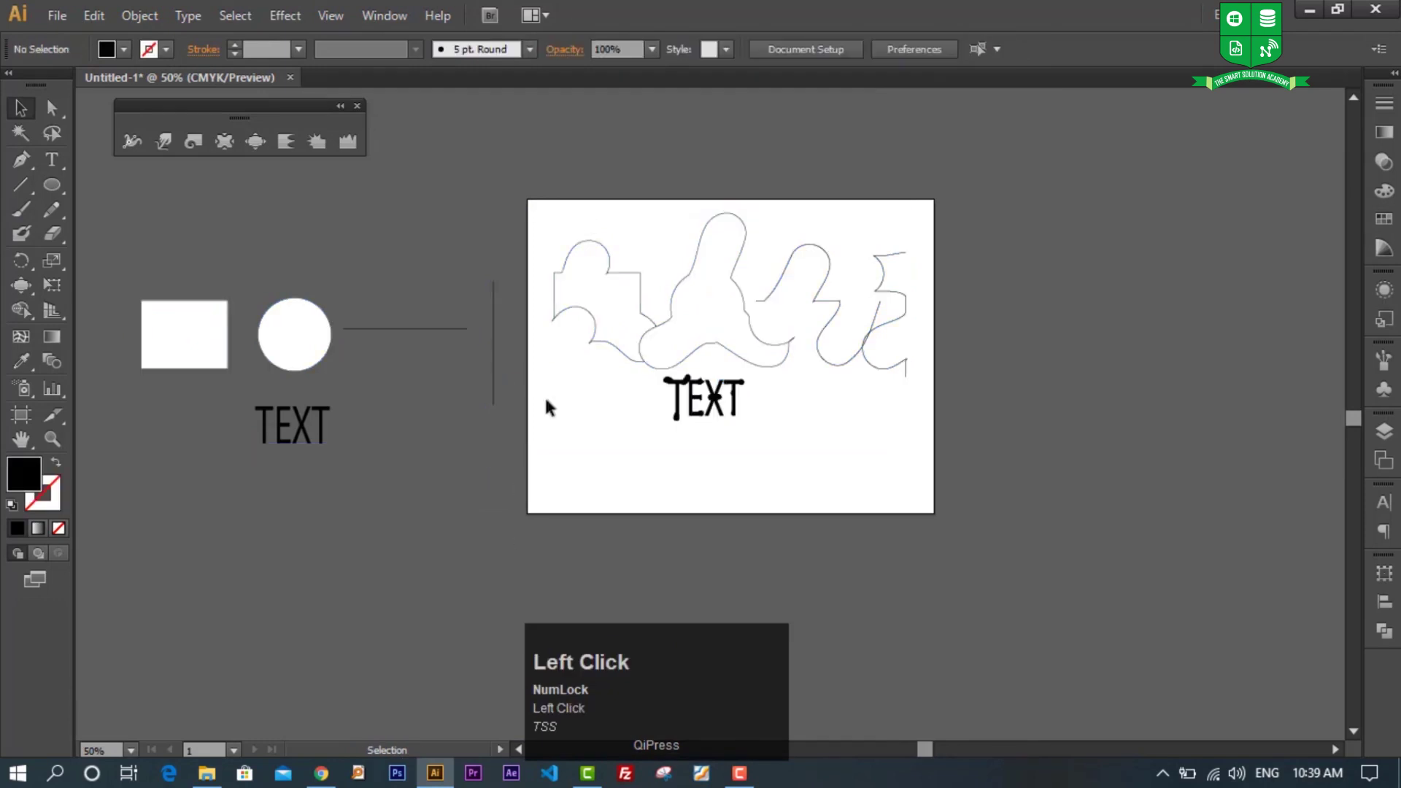
Step: Delete the bloated artwork from the artboard and place a fresh copy of the original rectangle, circle, lines and text there
{"action": "mouse_move", "coordinate": [557, 241]}
{"action": "left_mouse_down"}
{"action": "mouse_move", "coordinate": [1001, 488]}
{"action": "mouse_move", "coordinate": [1006, 441]}
{"action": "left_mouse_up"}
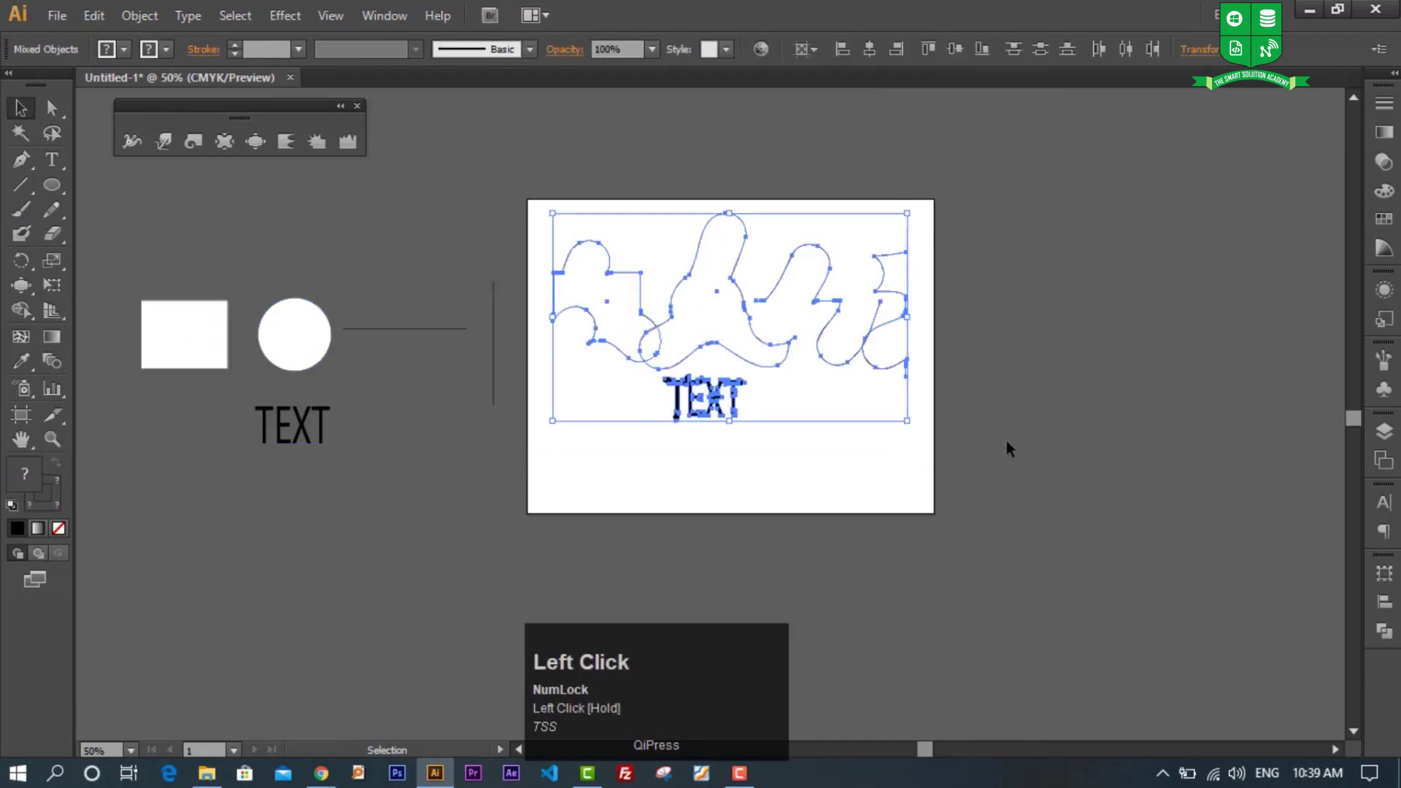
{"action": "key", "text": "Delete"}
{"action": "left_click_drag", "start_coordinate": [104, 247], "coordinate": [300, 377]}
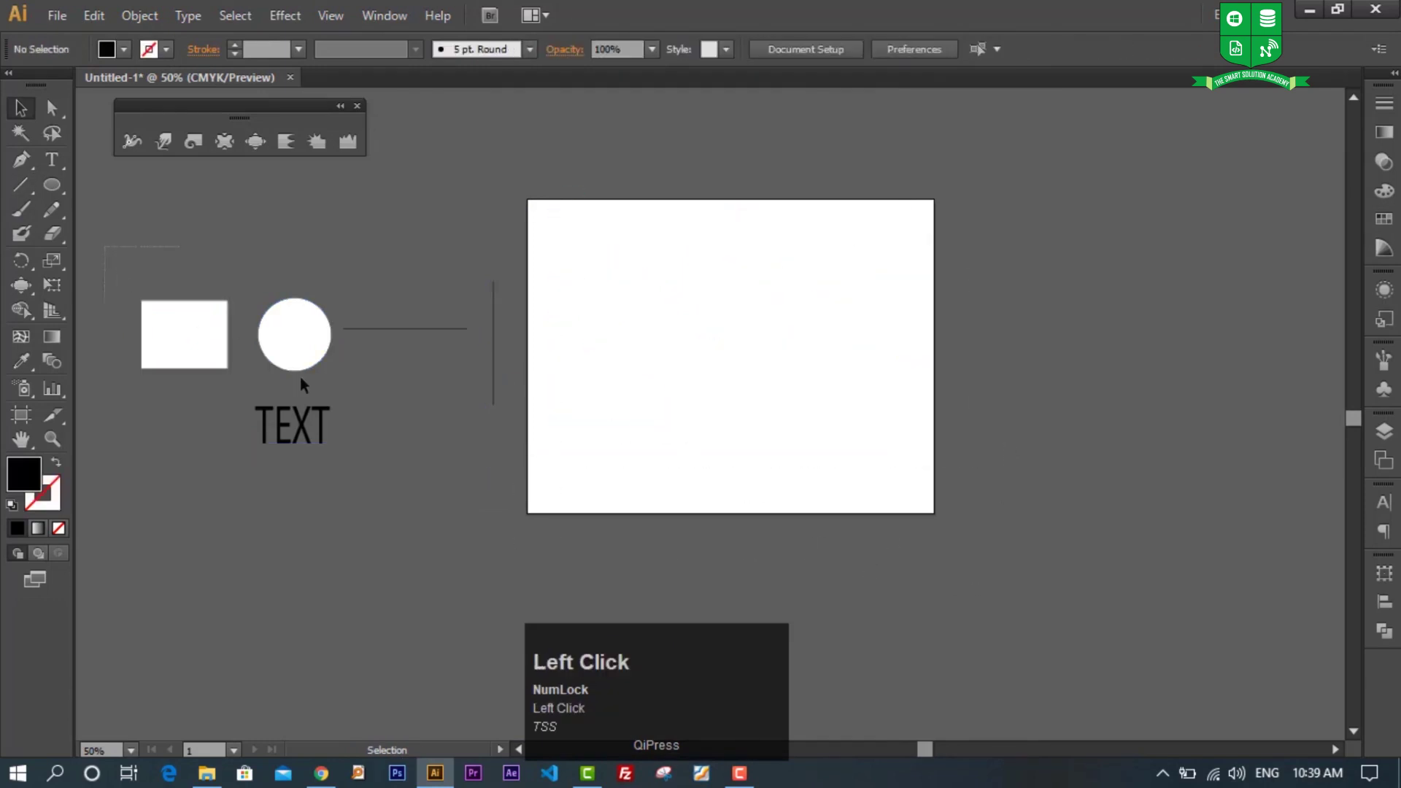
{"action": "left_click_drag", "start_coordinate": [543, 471], "coordinate": [541, 469]}
{"action": "left_click_drag", "start_coordinate": [375, 337], "coordinate": [712, 312]}
{"action": "left_click", "coordinate": [558, 115]}
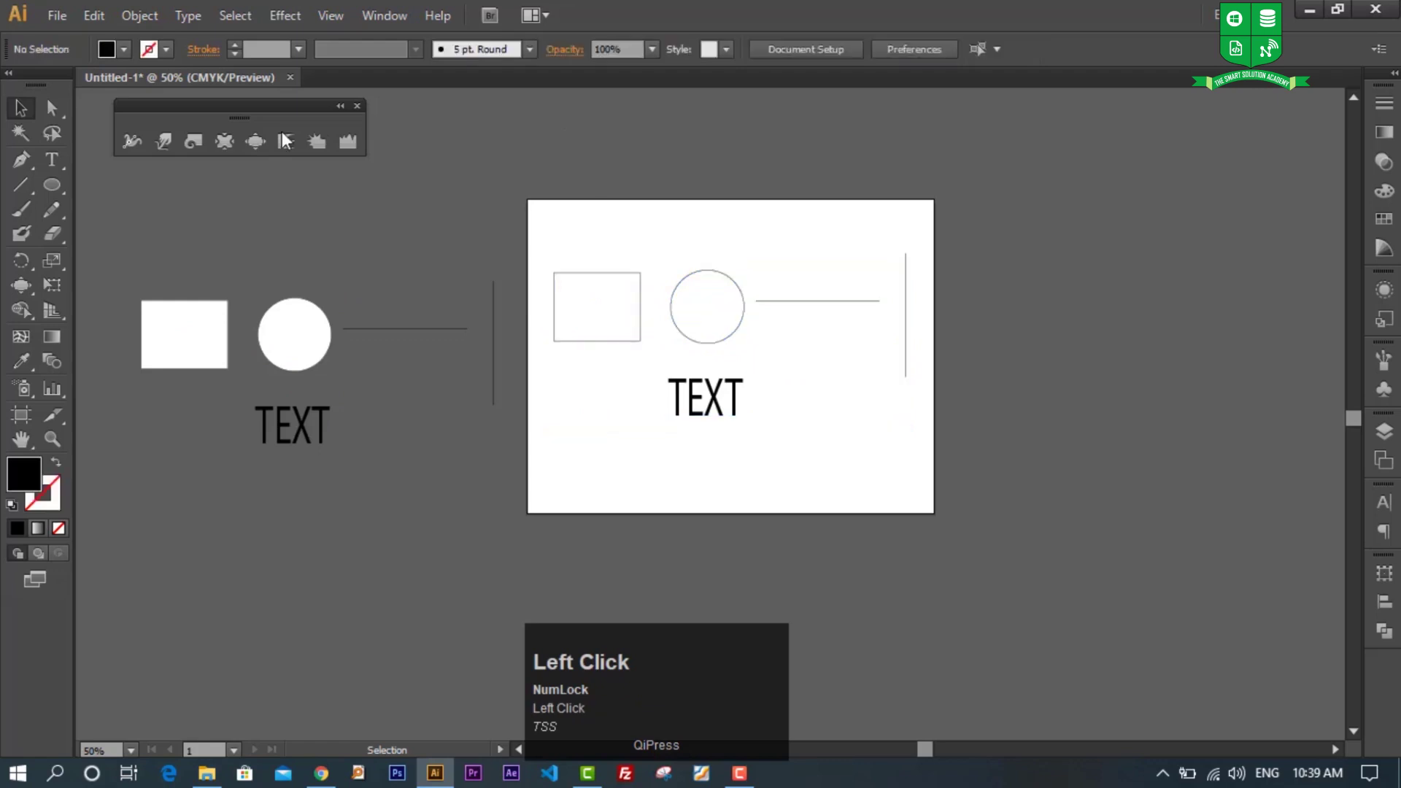
Step: Enlarge the Scallop brush and pull spiky scallops along all four sides of the rectangle copy
{"action": "left_click", "coordinate": [281, 148]}
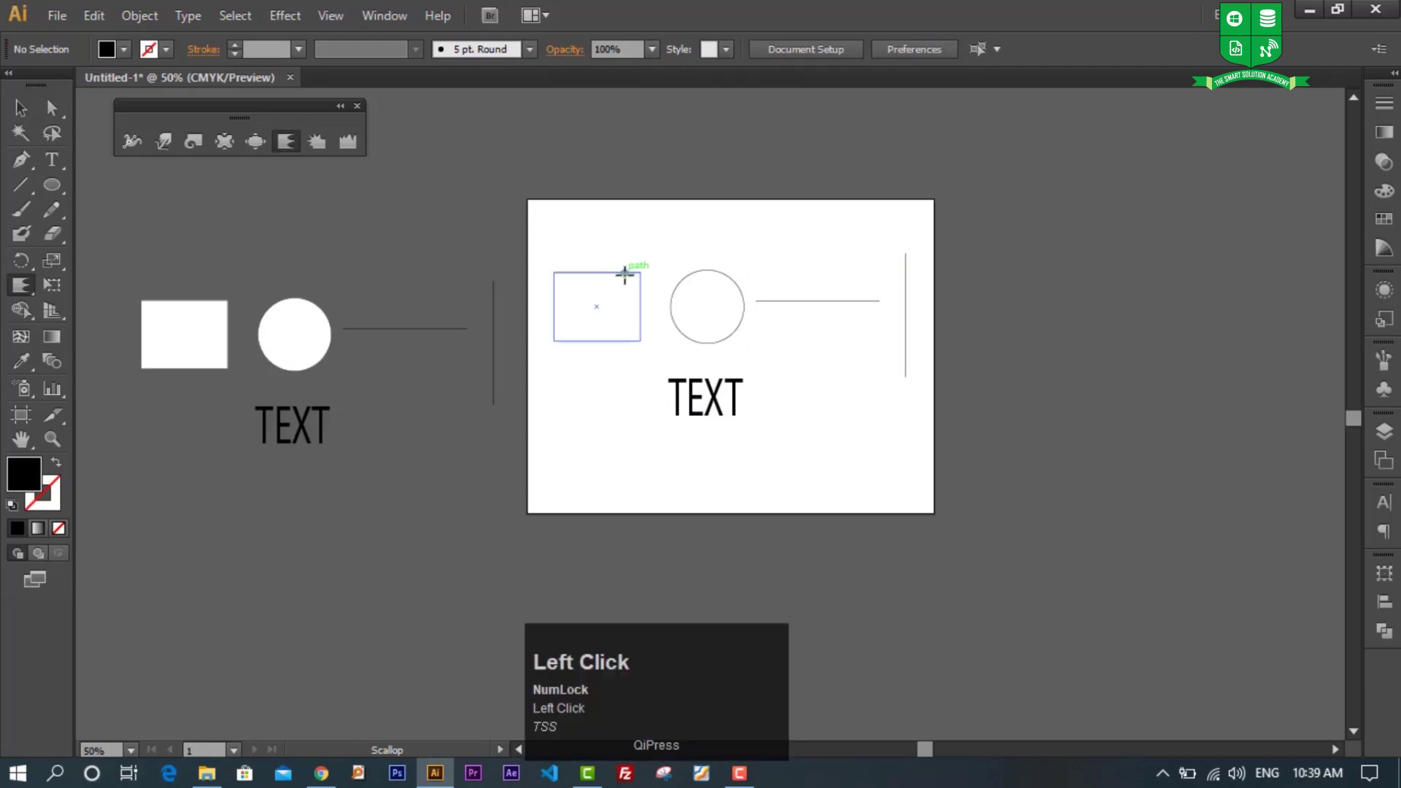
{"action": "scroll", "coordinate": [625, 276], "scroll_direction": "up", "scroll_amount": 2, "text": "alt"}
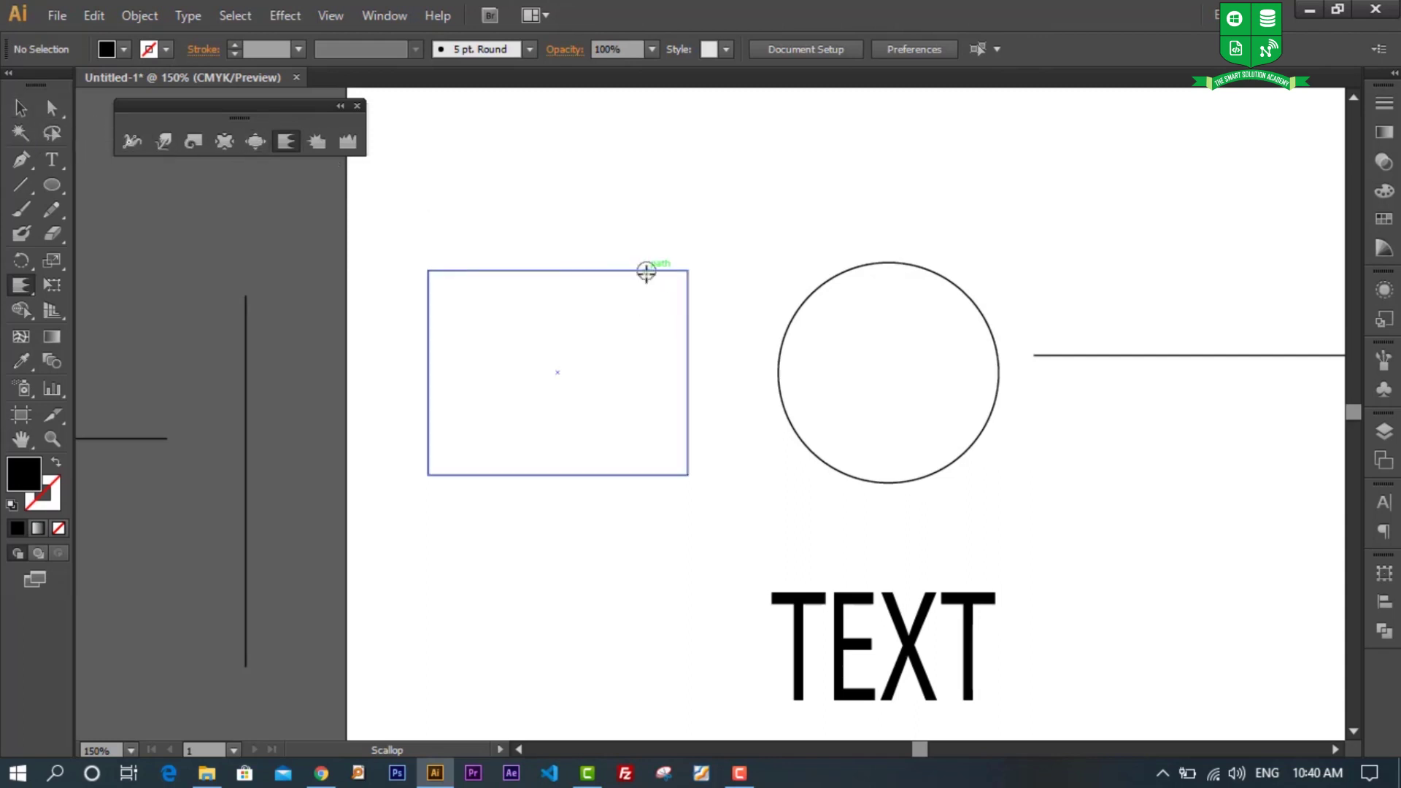
{"action": "left_click_drag", "start_coordinate": [647, 272], "coordinate": [670, 210]}
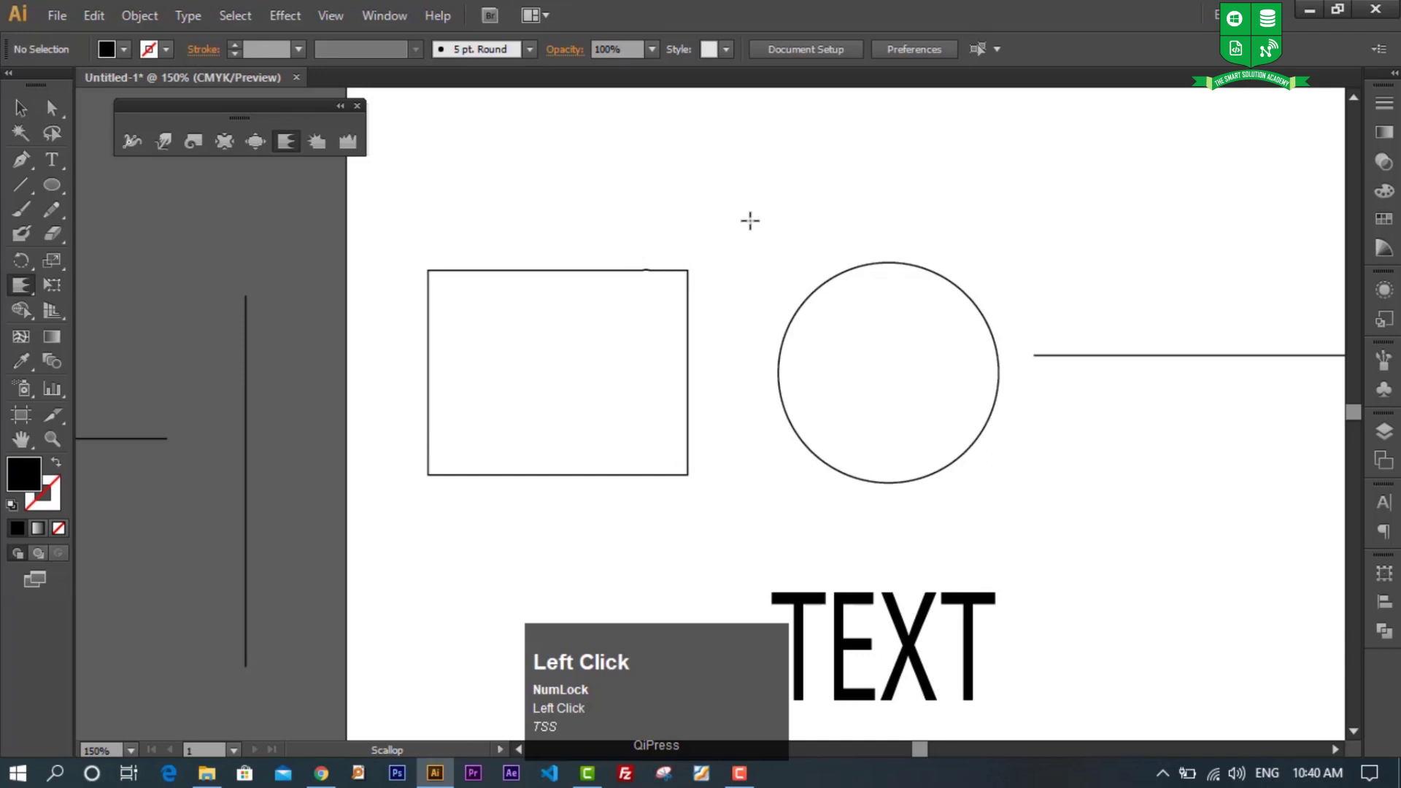
{"action": "mouse_move", "coordinate": [768, 189]}
{"action": "left_mouse_down"}
{"action": "mouse_move", "coordinate": [876, 147]}
{"action": "mouse_move", "coordinate": [835, 168]}
{"action": "left_mouse_up"}
{"action": "mouse_move", "coordinate": [600, 295]}
{"action": "left_mouse_down"}
{"action": "mouse_move", "coordinate": [576, 272]}
{"action": "mouse_move", "coordinate": [625, 190]}
{"action": "mouse_move", "coordinate": [606, 219]}
{"action": "left_mouse_up"}
{"action": "mouse_move", "coordinate": [438, 393]}
{"action": "left_mouse_down"}
{"action": "mouse_move", "coordinate": [390, 386]}
{"action": "mouse_move", "coordinate": [700, 505]}
{"action": "mouse_move", "coordinate": [660, 387]}
{"action": "mouse_move", "coordinate": [592, 378]}
{"action": "mouse_move", "coordinate": [554, 321]}
{"action": "left_mouse_up"}
{"action": "mouse_move", "coordinate": [488, 200]}
{"action": "left_mouse_down"}
{"action": "mouse_move", "coordinate": [481, 251]}
{"action": "mouse_move", "coordinate": [471, 216]}
{"action": "left_mouse_up"}
Step: Scallop the circle's outline all around and add scalloped spikes along the horizontal and vertical lines
{"action": "mouse_move", "coordinate": [880, 318]}
{"action": "left_mouse_down"}
{"action": "mouse_move", "coordinate": [885, 250]}
{"action": "mouse_move", "coordinate": [872, 244]}
{"action": "left_mouse_up"}
{"action": "mouse_move", "coordinate": [824, 369]}
{"action": "left_mouse_down"}
{"action": "mouse_move", "coordinate": [756, 344]}
{"action": "mouse_move", "coordinate": [1040, 398]}
{"action": "mouse_move", "coordinate": [926, 444]}
{"action": "mouse_move", "coordinate": [901, 427]}
{"action": "mouse_move", "coordinate": [859, 494]}
{"action": "mouse_move", "coordinate": [1022, 359]}
{"action": "left_mouse_up"}
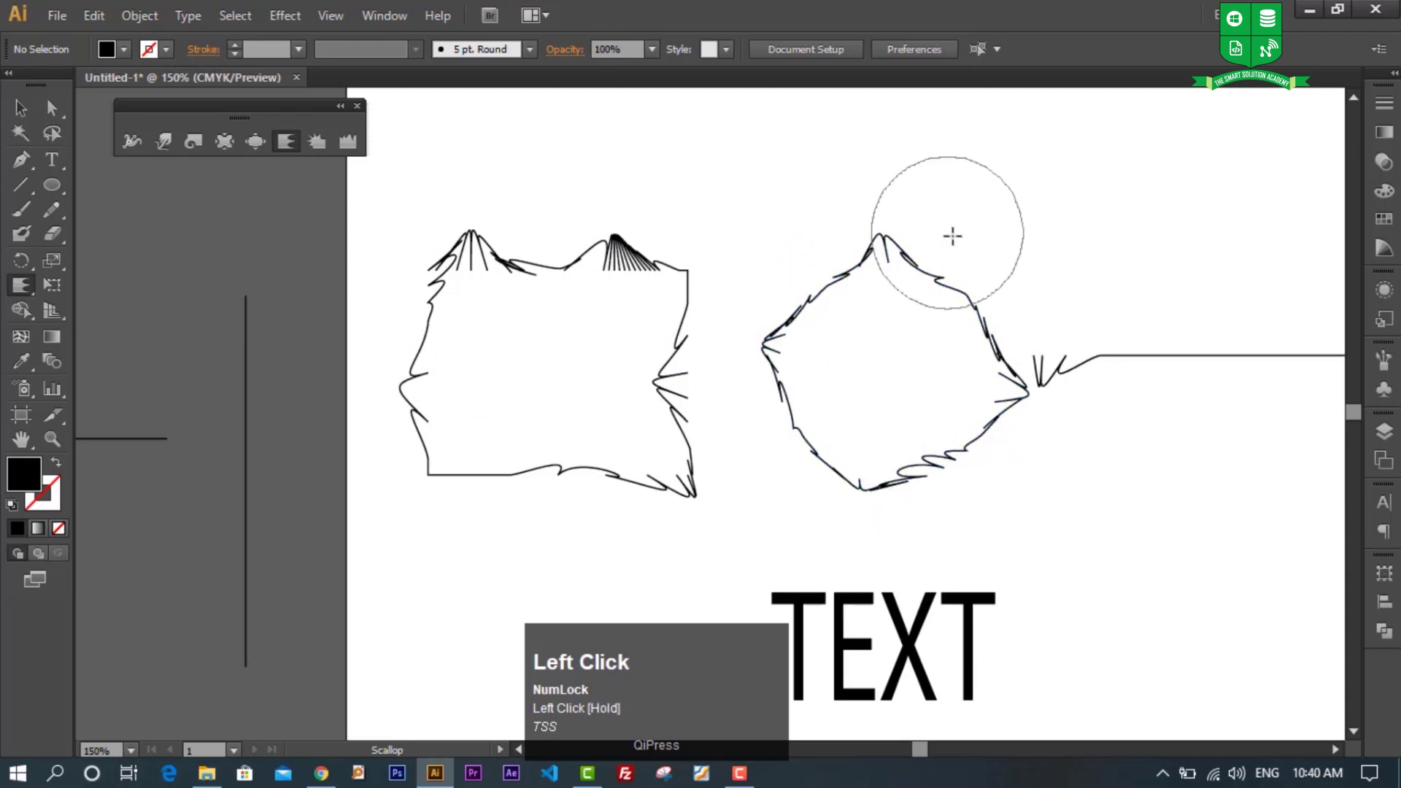
{"action": "scroll", "coordinate": [952, 235], "scroll_direction": "down", "scroll_amount": 3}
{"action": "scroll", "coordinate": [942, 329], "scroll_direction": "up", "scroll_amount": 2}
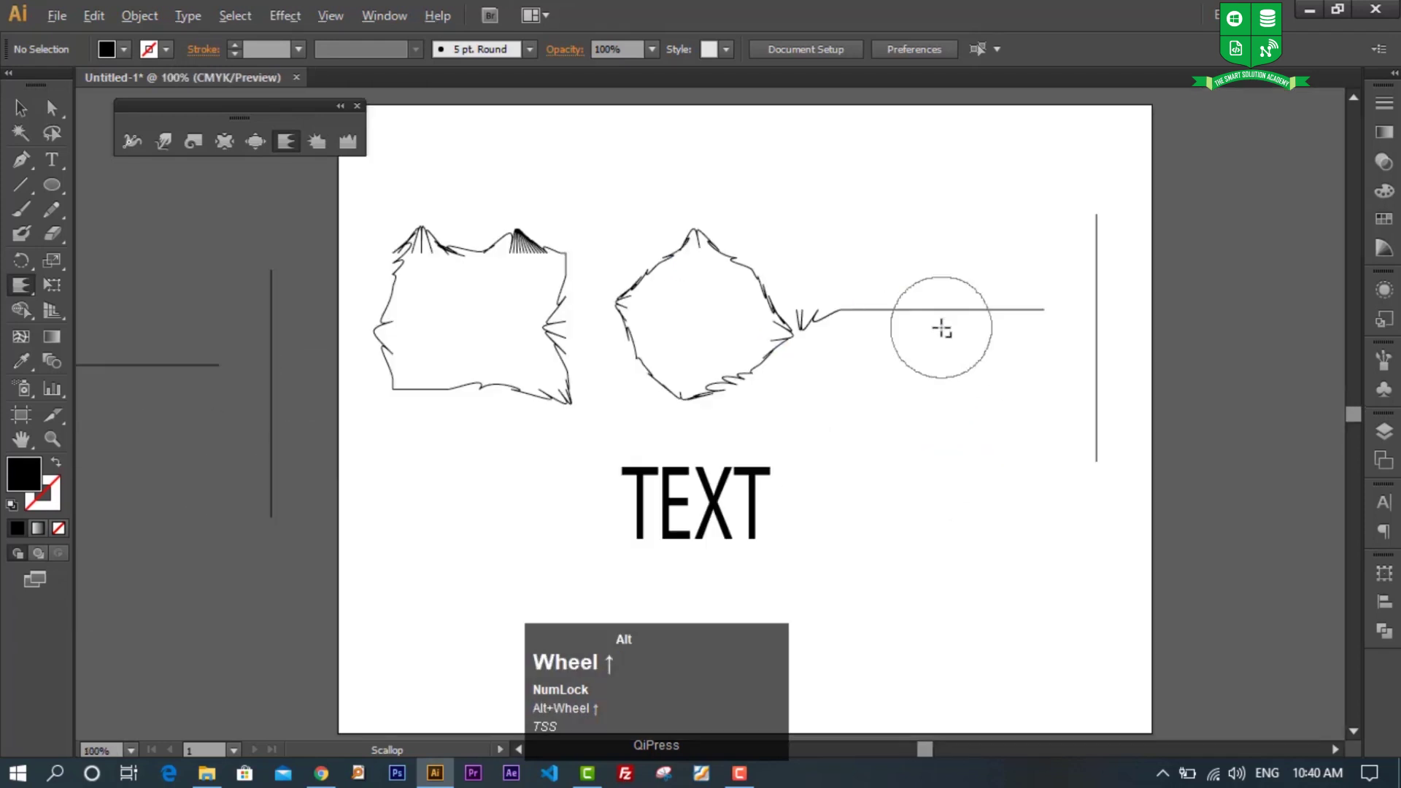
{"action": "mouse_move", "coordinate": [933, 310]}
{"action": "left_mouse_down"}
{"action": "mouse_move", "coordinate": [966, 317]}
{"action": "mouse_move", "coordinate": [1018, 254]}
{"action": "mouse_move", "coordinate": [1078, 310]}
{"action": "mouse_move", "coordinate": [1107, 268]}
{"action": "mouse_move", "coordinate": [1095, 262]}
{"action": "mouse_move", "coordinate": [1053, 251]}
{"action": "mouse_move", "coordinate": [1144, 375]}
{"action": "mouse_move", "coordinate": [1101, 397]}
{"action": "mouse_move", "coordinate": [1046, 390]}
{"action": "mouse_move", "coordinate": [1109, 333]}
{"action": "mouse_move", "coordinate": [1055, 330]}
{"action": "mouse_move", "coordinate": [869, 456]}
{"action": "left_mouse_up"}
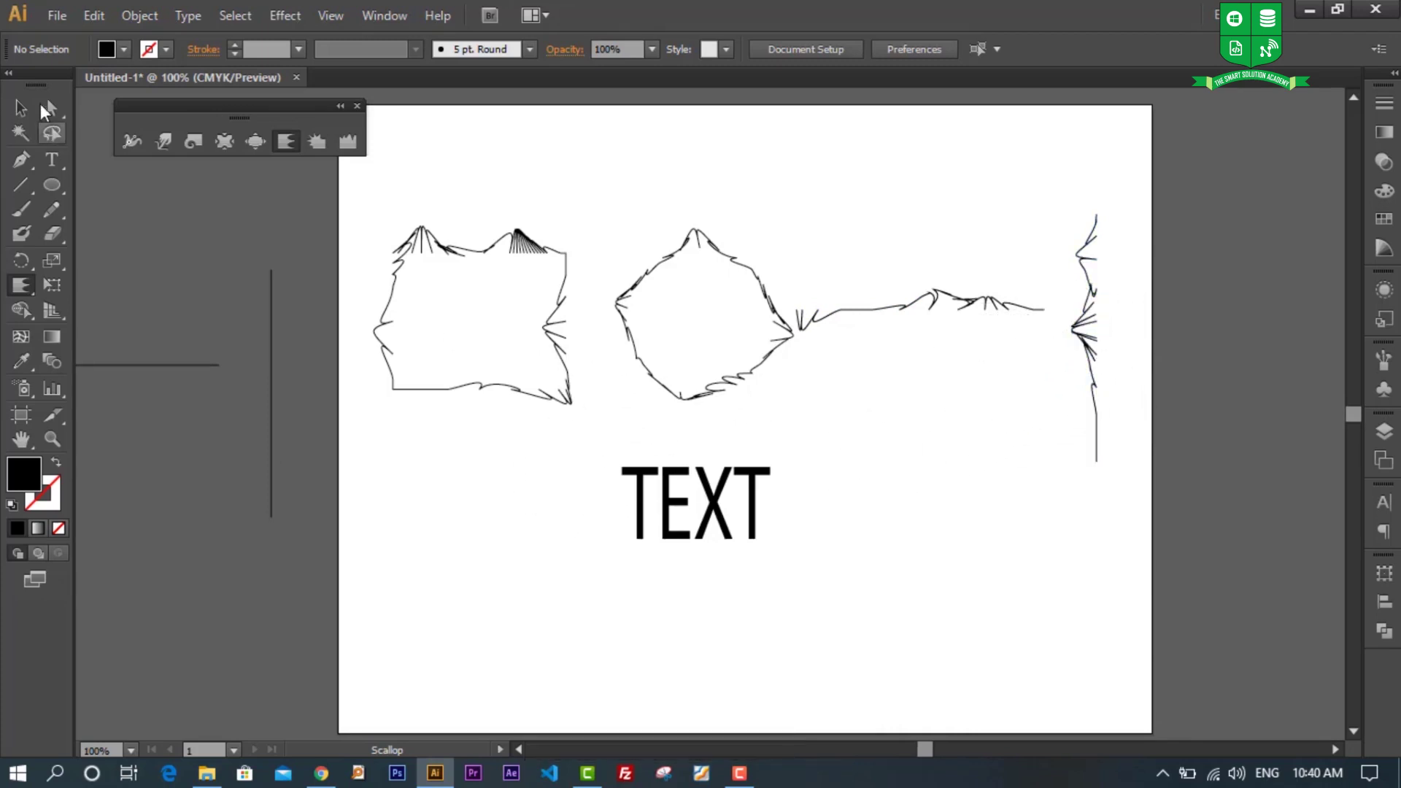
Step: Convert the text on the artboard to outlines and deselect it
{"action": "left_click", "coordinate": [32, 107]}
{"action": "left_click", "coordinate": [632, 472]}
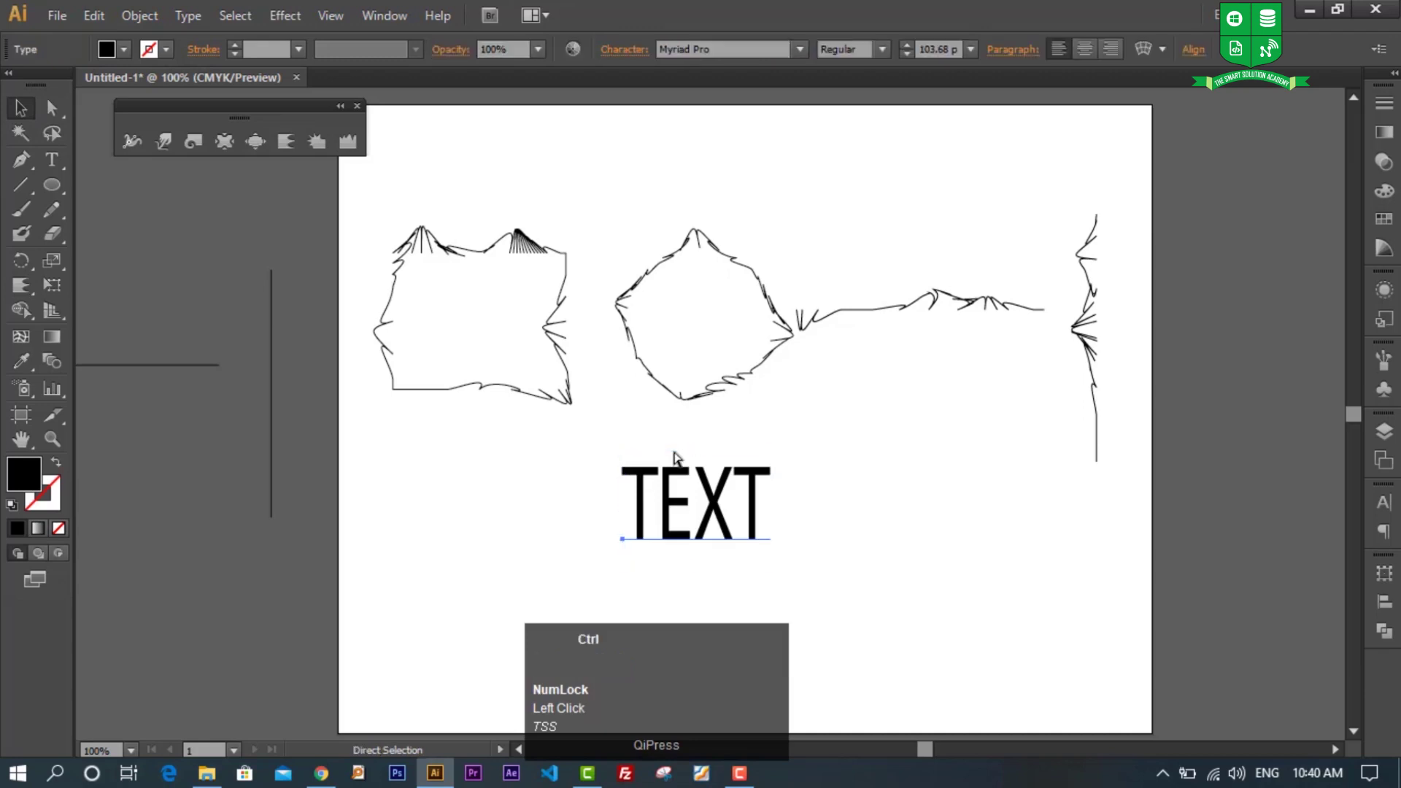
{"action": "key", "text": "ctrl+shift+o"}
{"action": "left_click", "coordinate": [827, 527]}
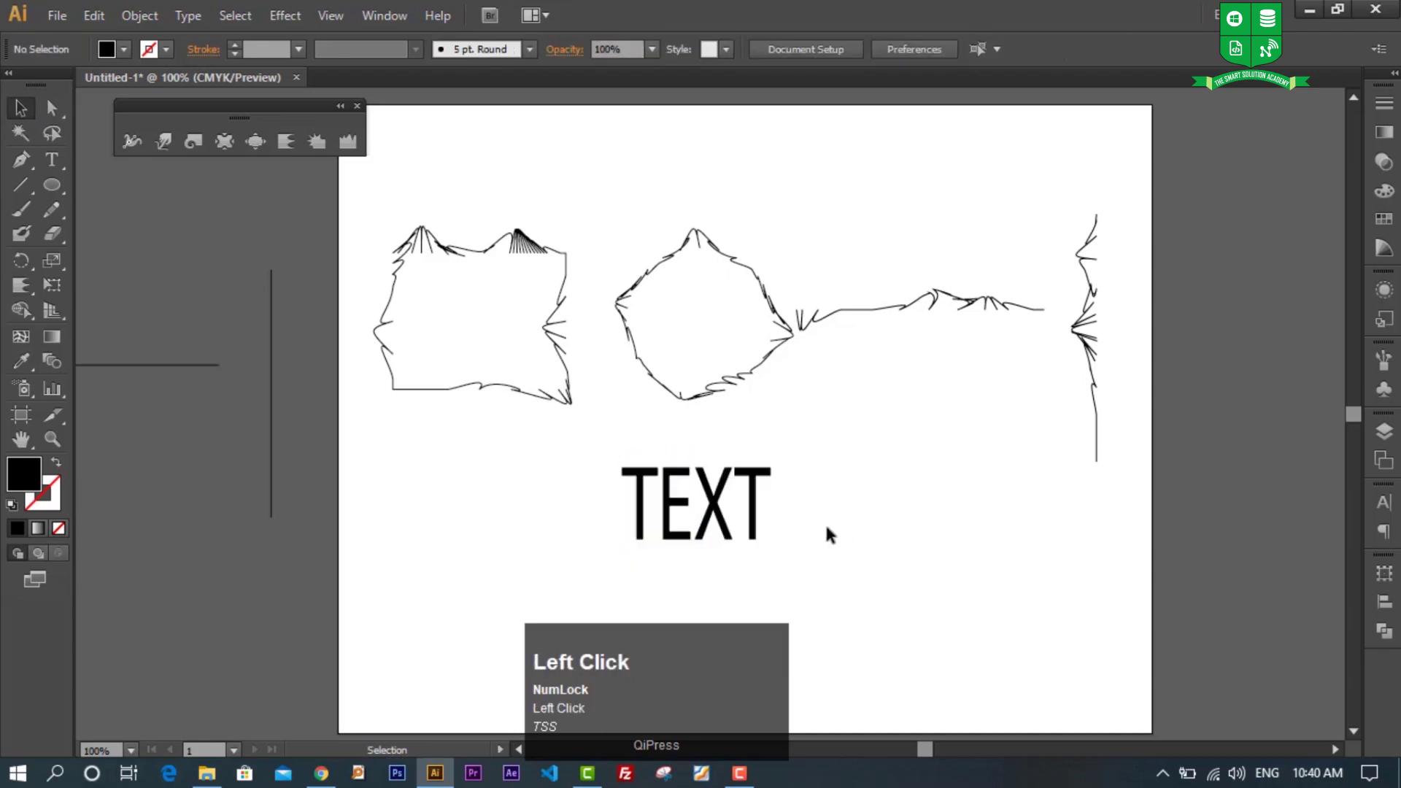
Step: Shrink the Scallop brush to a small circle and scallop the last T's crossbar and stem foot and the X's diagonals
{"action": "scroll", "coordinate": [773, 490], "scroll_direction": "up", "scroll_amount": 4, "text": "alt"}
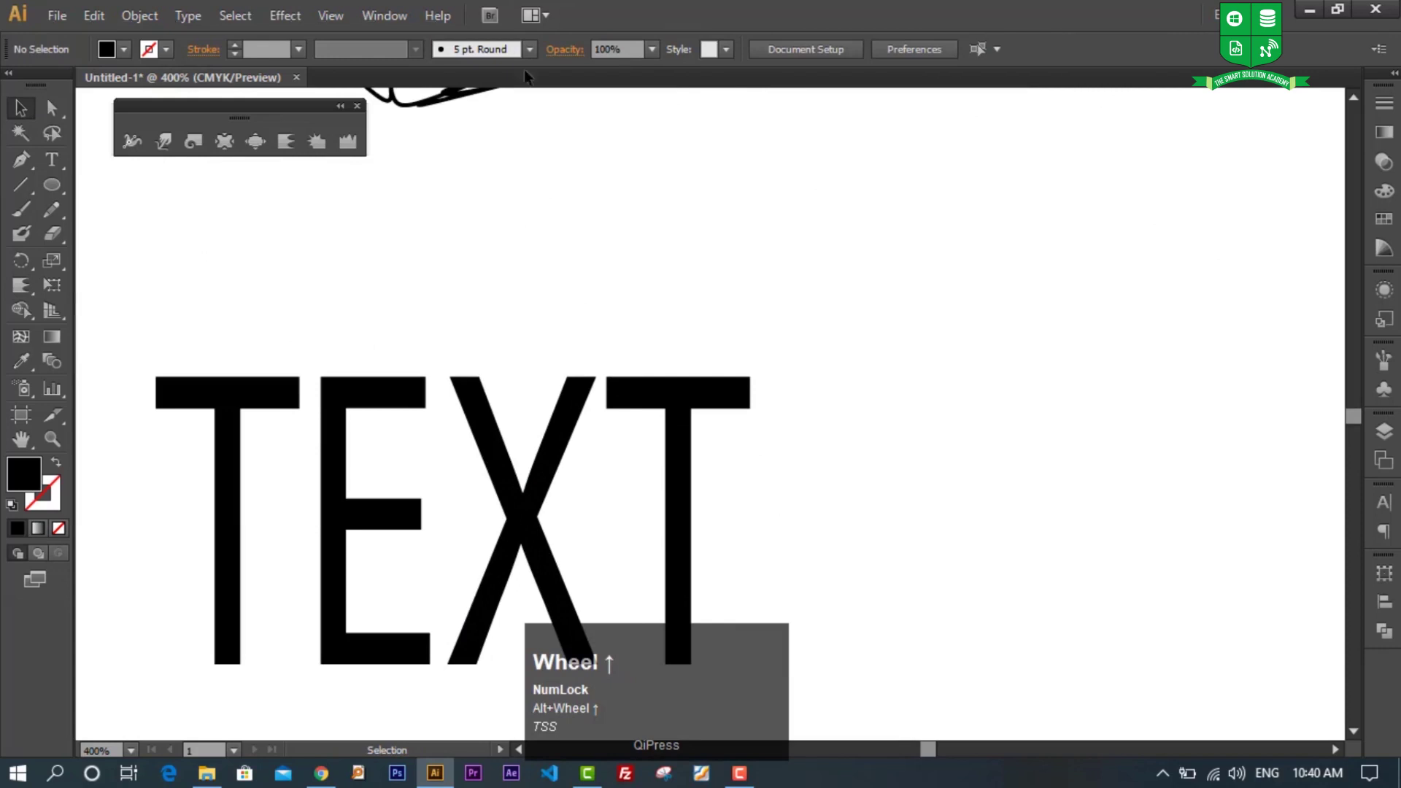
{"action": "left_click", "coordinate": [285, 143]}
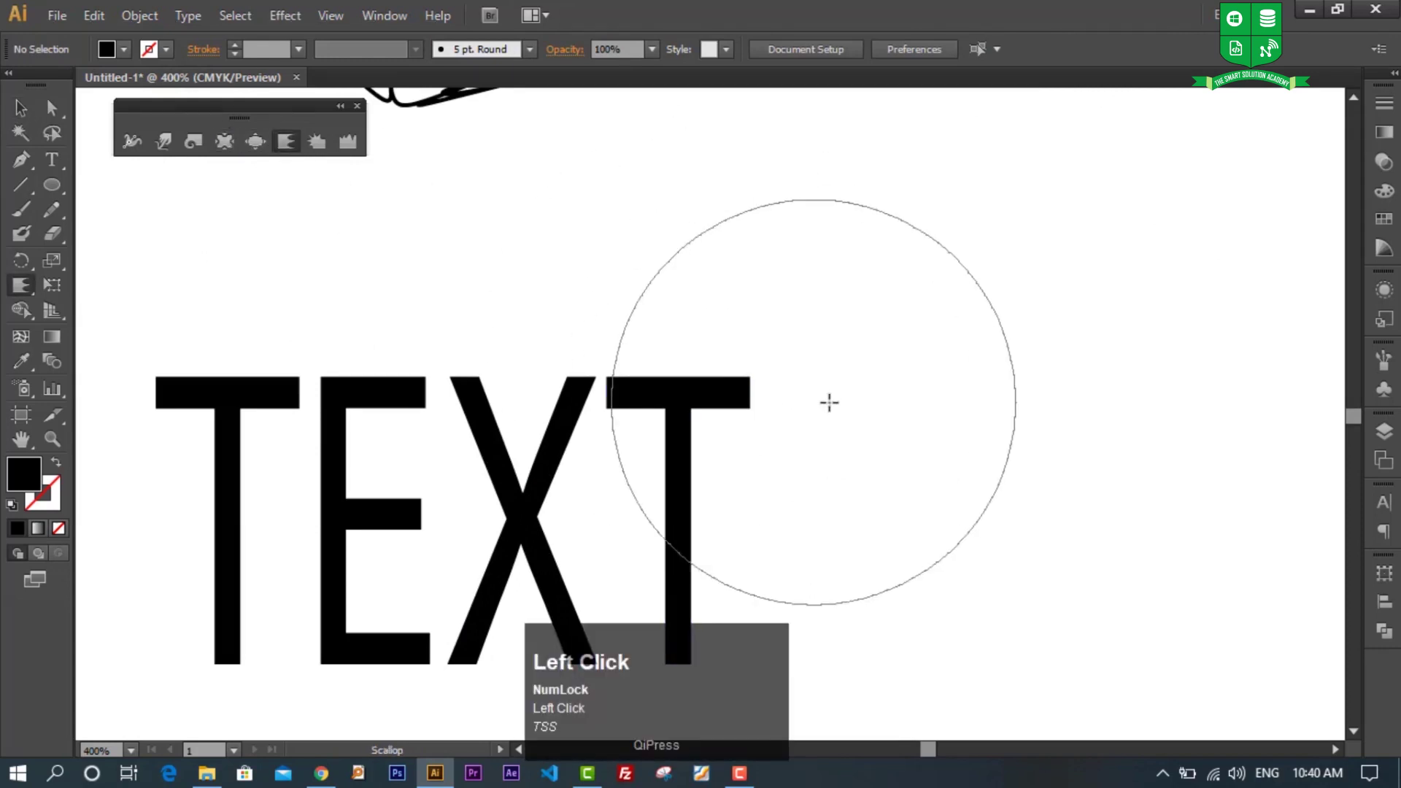
{"action": "key", "text": "alt"}
{"action": "left_click_drag", "start_coordinate": [1121, 350], "coordinate": [584, 517], "text": "alt+shift"}
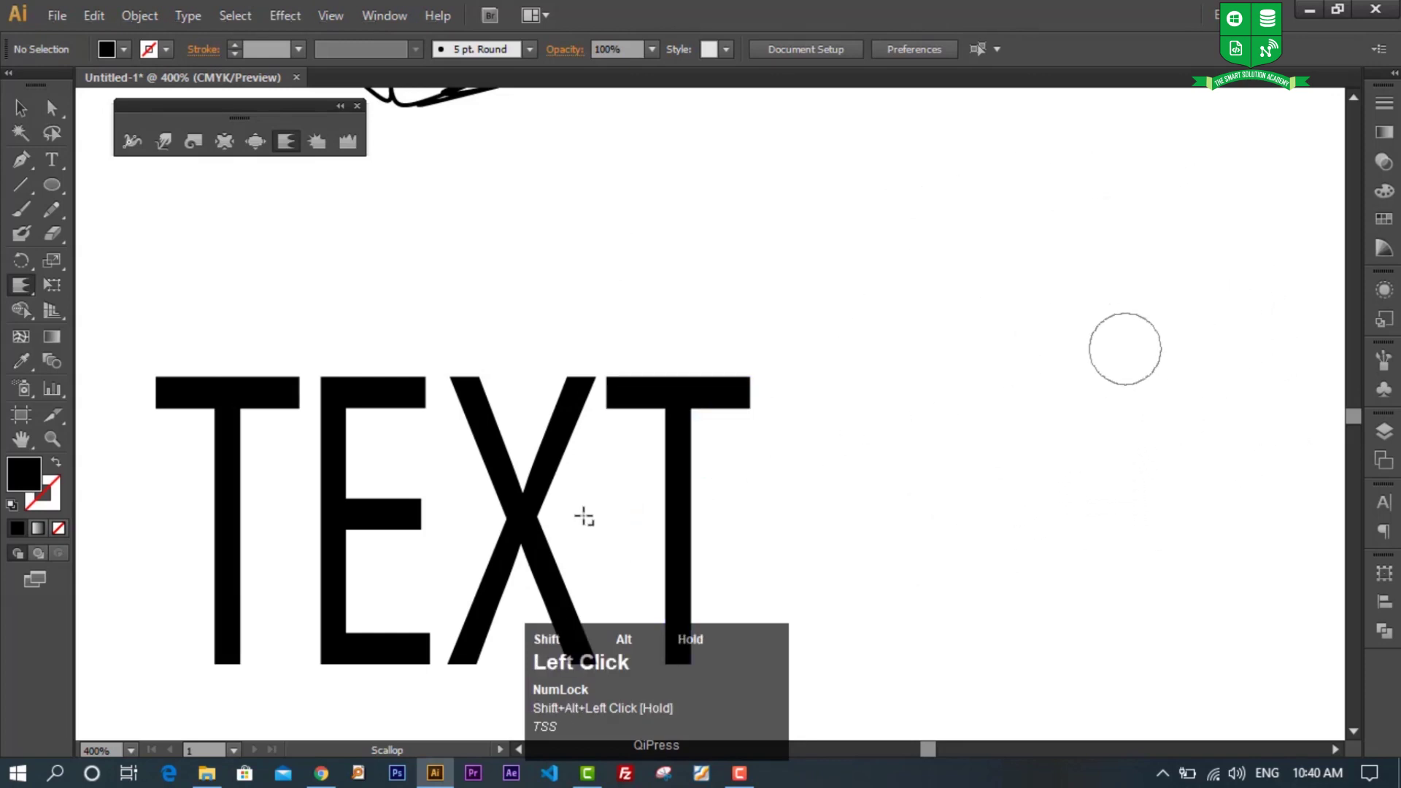
{"action": "mouse_move", "coordinate": [772, 407]}
{"action": "left_mouse_down"}
{"action": "mouse_move", "coordinate": [738, 388]}
{"action": "mouse_move", "coordinate": [807, 387]}
{"action": "mouse_move", "coordinate": [784, 378]}
{"action": "mouse_move", "coordinate": [694, 475]}
{"action": "mouse_move", "coordinate": [650, 379]}
{"action": "mouse_move", "coordinate": [567, 391]}
{"action": "mouse_move", "coordinate": [713, 519]}
{"action": "mouse_move", "coordinate": [679, 519]}
{"action": "mouse_move", "coordinate": [681, 600]}
{"action": "mouse_move", "coordinate": [659, 702]}
{"action": "mouse_move", "coordinate": [653, 679]}
{"action": "mouse_move", "coordinate": [813, 428]}
{"action": "mouse_move", "coordinate": [772, 429]}
{"action": "mouse_move", "coordinate": [661, 479]}
{"action": "mouse_move", "coordinate": [632, 453]}
{"action": "mouse_move", "coordinate": [563, 469]}
{"action": "mouse_move", "coordinate": [526, 515]}
{"action": "mouse_move", "coordinate": [501, 485]}
{"action": "mouse_move", "coordinate": [486, 413]}
{"action": "mouse_move", "coordinate": [518, 504]}
{"action": "left_mouse_up"}
{"action": "mouse_move", "coordinate": [511, 572]}
{"action": "left_mouse_down"}
{"action": "mouse_move", "coordinate": [491, 572]}
{"action": "mouse_move", "coordinate": [459, 657]}
{"action": "mouse_move", "coordinate": [578, 610]}
{"action": "mouse_move", "coordinate": [565, 602]}
{"action": "left_mouse_up"}
Step: Scallop the E's three arms and the first T's crossbar and lower stem with small spikes
{"action": "mouse_move", "coordinate": [359, 506]}
{"action": "left_mouse_down"}
{"action": "mouse_move", "coordinate": [453, 516]}
{"action": "mouse_move", "coordinate": [375, 375]}
{"action": "mouse_move", "coordinate": [360, 391]}
{"action": "mouse_move", "coordinate": [459, 416]}
{"action": "left_mouse_up"}
{"action": "left_click_drag", "start_coordinate": [375, 647], "coordinate": [438, 642]}
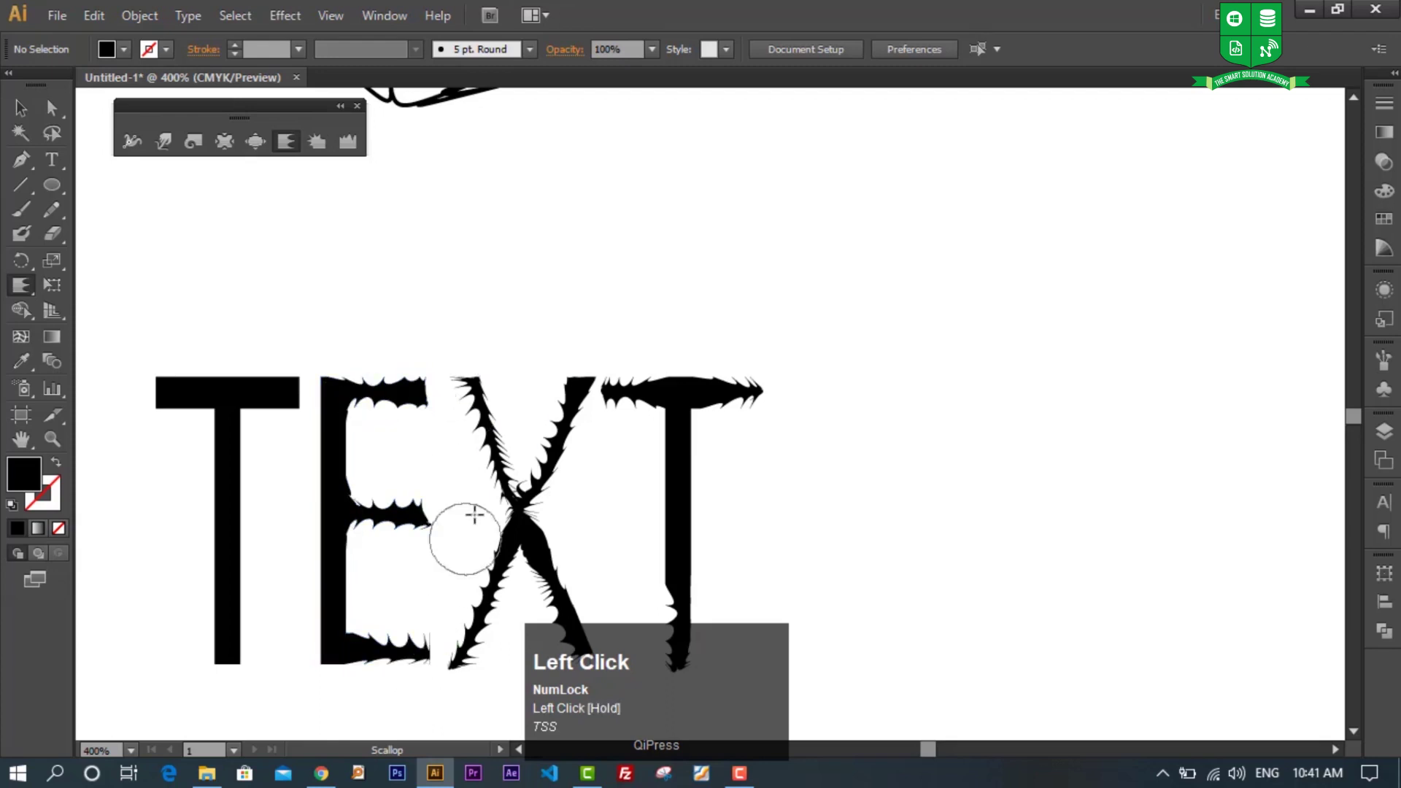
{"action": "scroll", "coordinate": [475, 515], "scroll_direction": "down", "scroll_amount": 1}
{"action": "mouse_move", "coordinate": [194, 364]}
{"action": "left_mouse_down"}
{"action": "mouse_move", "coordinate": [342, 357]}
{"action": "mouse_move", "coordinate": [219, 369]}
{"action": "mouse_move", "coordinate": [125, 350]}
{"action": "left_mouse_up"}
{"action": "mouse_move", "coordinate": [219, 470]}
{"action": "left_mouse_down"}
{"action": "mouse_move", "coordinate": [207, 628]}
{"action": "mouse_move", "coordinate": [186, 633]}
{"action": "mouse_move", "coordinate": [200, 501]}
{"action": "left_mouse_up"}
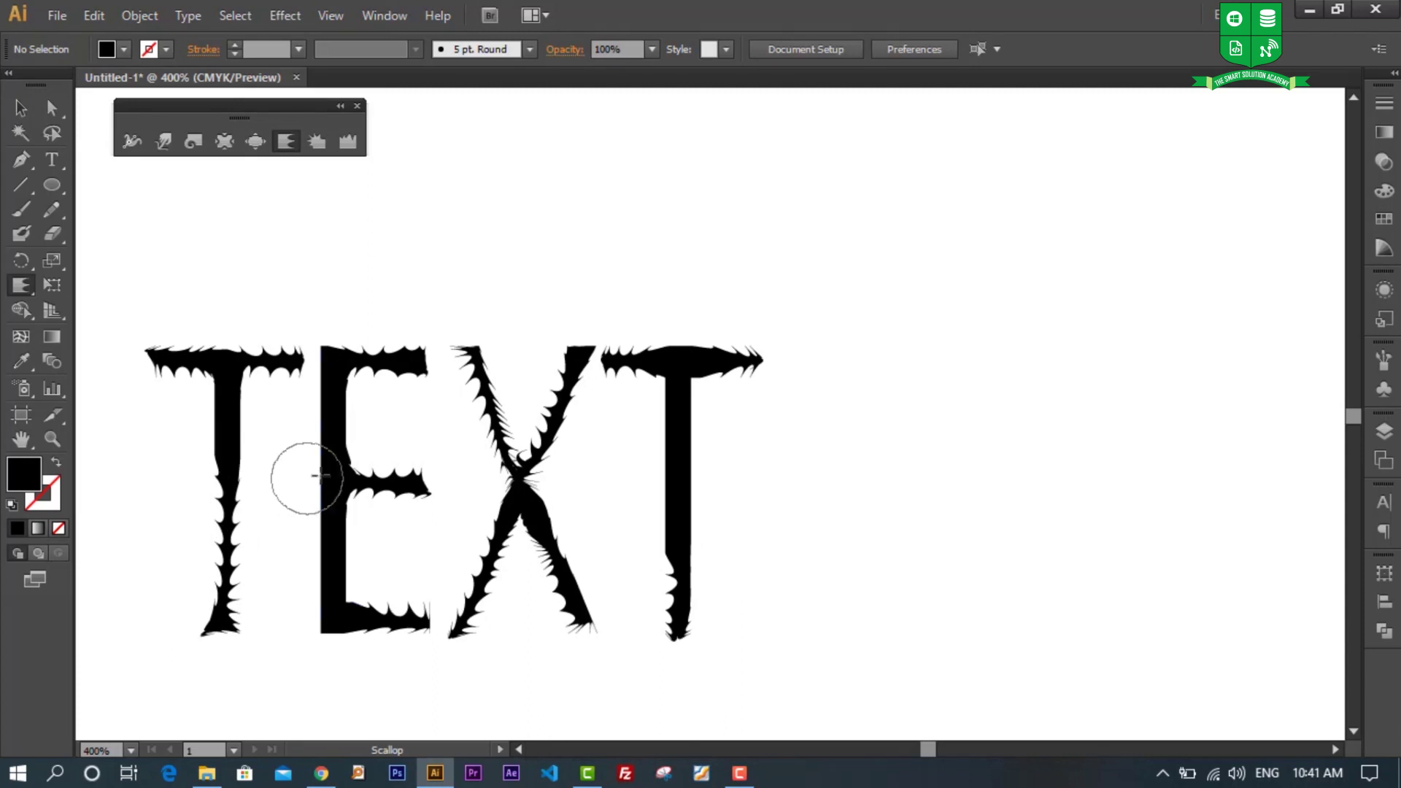
Step: Select and delete all the scalloped shapes, lines and text on the artboard
{"action": "scroll", "coordinate": [341, 466], "scroll_direction": "down", "scroll_amount": 2}
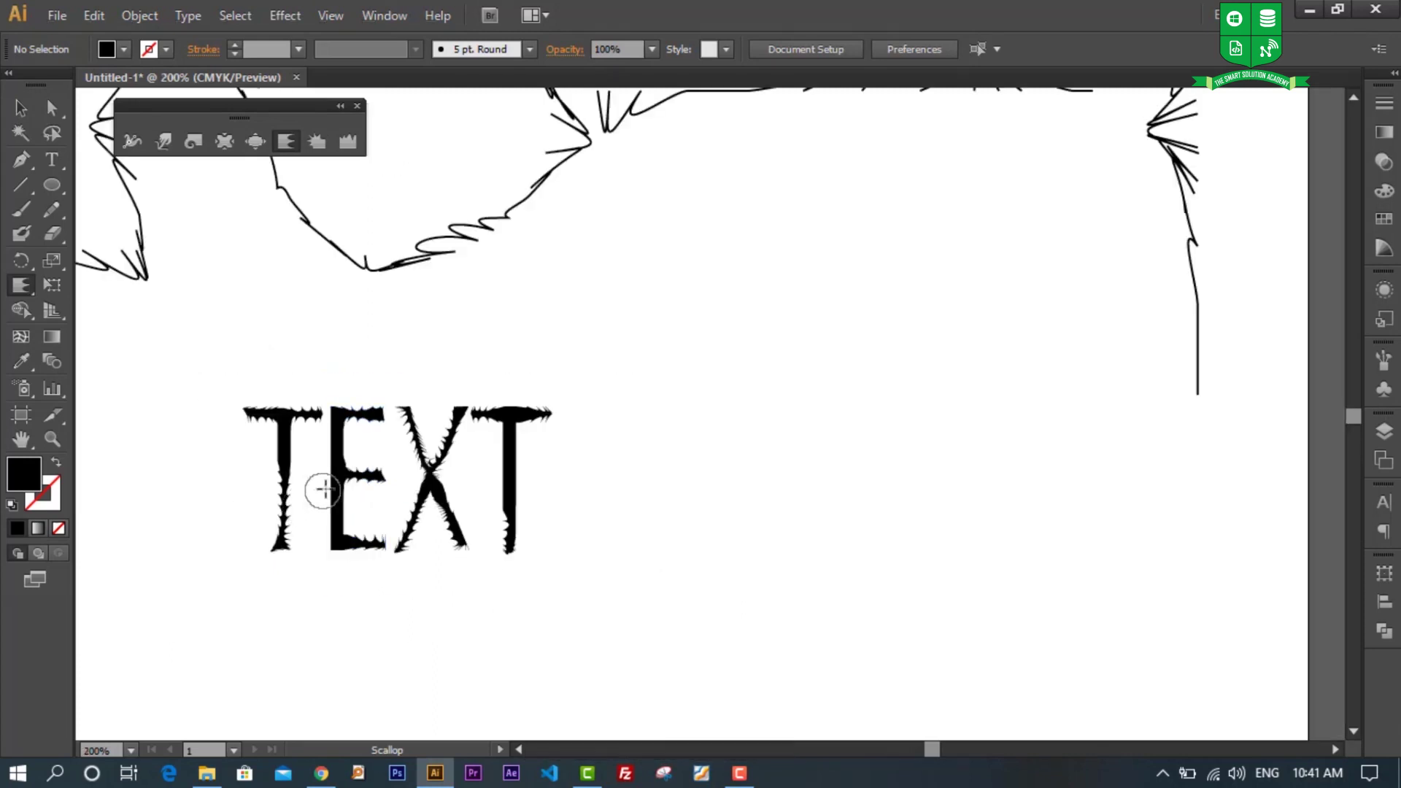
{"action": "scroll", "coordinate": [349, 470], "scroll_direction": "down", "scroll_amount": 1}
{"action": "scroll", "coordinate": [355, 470], "scroll_direction": "down", "scroll_amount": 2}
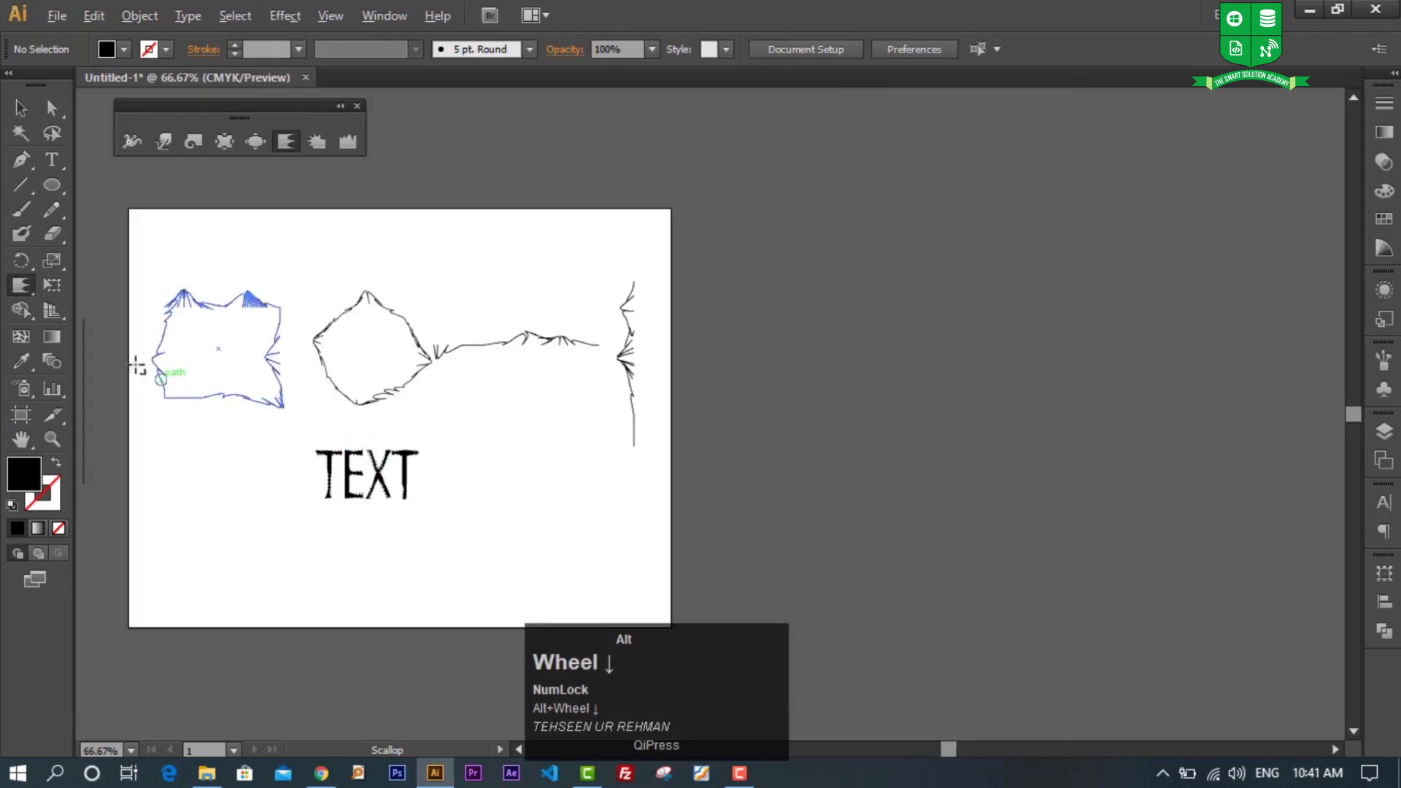
{"action": "left_click", "coordinate": [21, 108]}
{"action": "left_click_drag", "start_coordinate": [152, 257], "coordinate": [715, 524]}
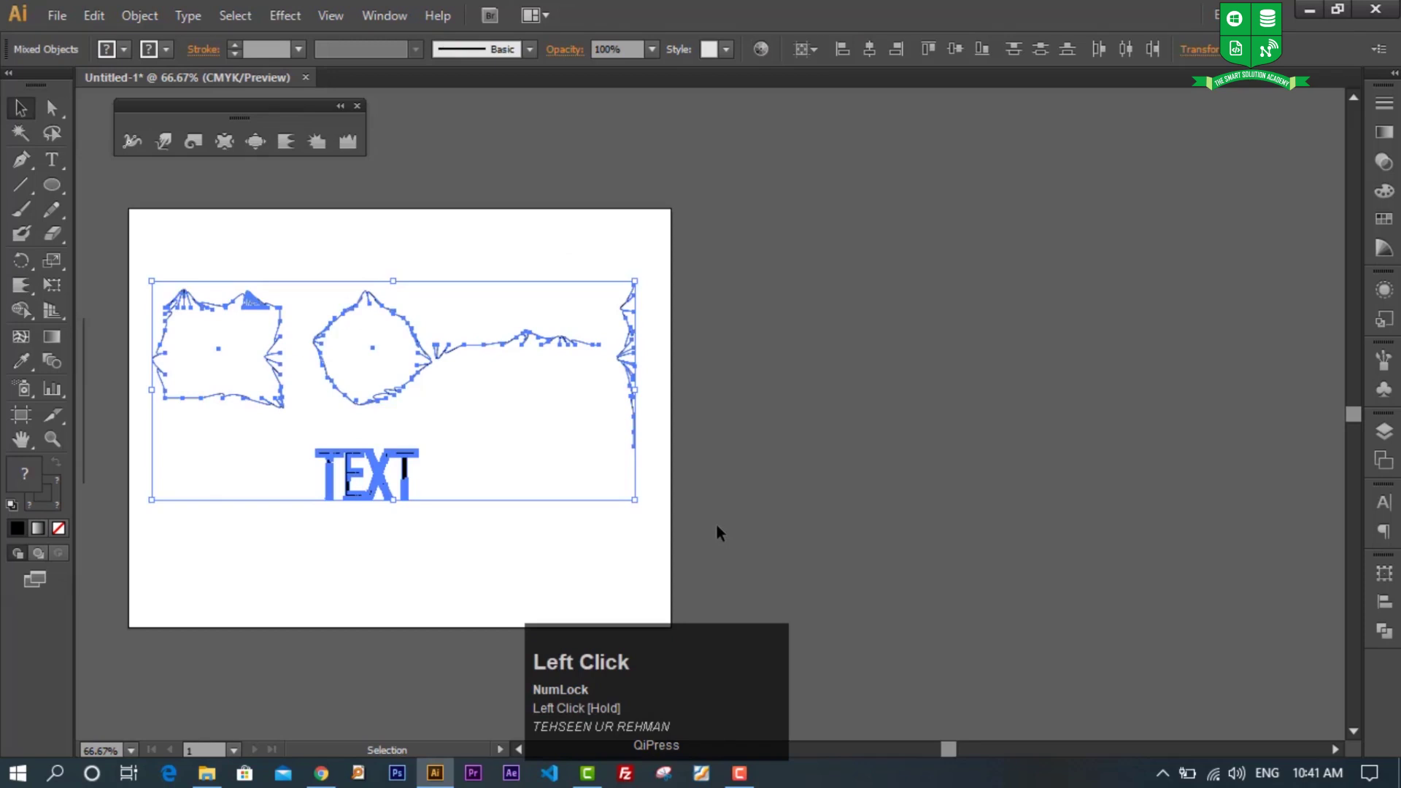
{"action": "key", "text": "Delete"}
Step: Duplicate the original rectangle, circle, two lines and text onto the empty artboard and deselect the copies
{"action": "left_click_drag", "start_coordinate": [460, 413], "coordinate": [693, 365]}
{"action": "key", "text": "space"}
{"action": "left_click_drag", "start_coordinate": [133, 294], "coordinate": [643, 530]}
{"action": "left_click_drag", "start_coordinate": [373, 403], "coordinate": [923, 403]}
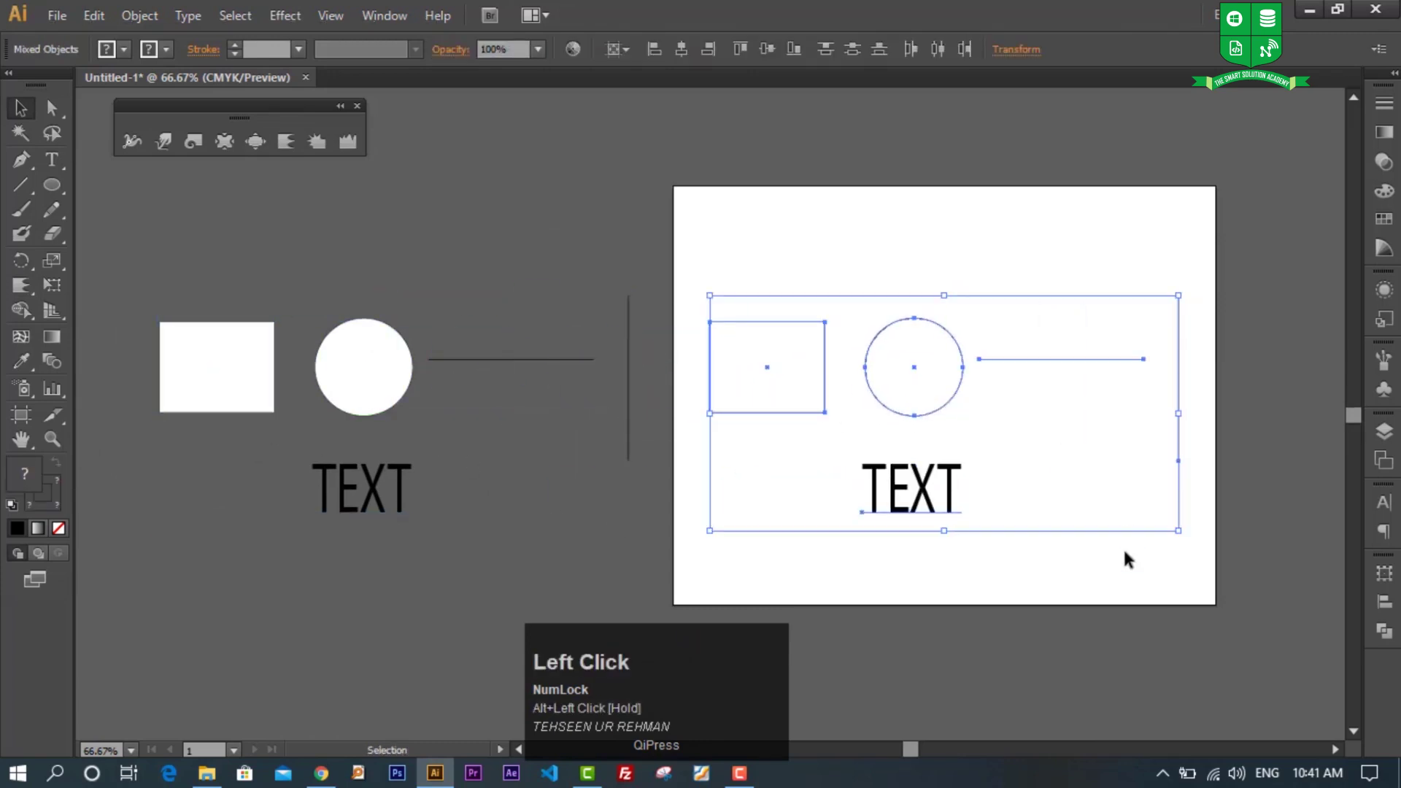
{"action": "key", "text": "space"}
{"action": "left_click_drag", "start_coordinate": [1026, 554], "coordinate": [845, 546]}
{"action": "scroll", "coordinate": [724, 445], "scroll_direction": "up", "scroll_amount": 2}
{"action": "left_click", "coordinate": [918, 664]}
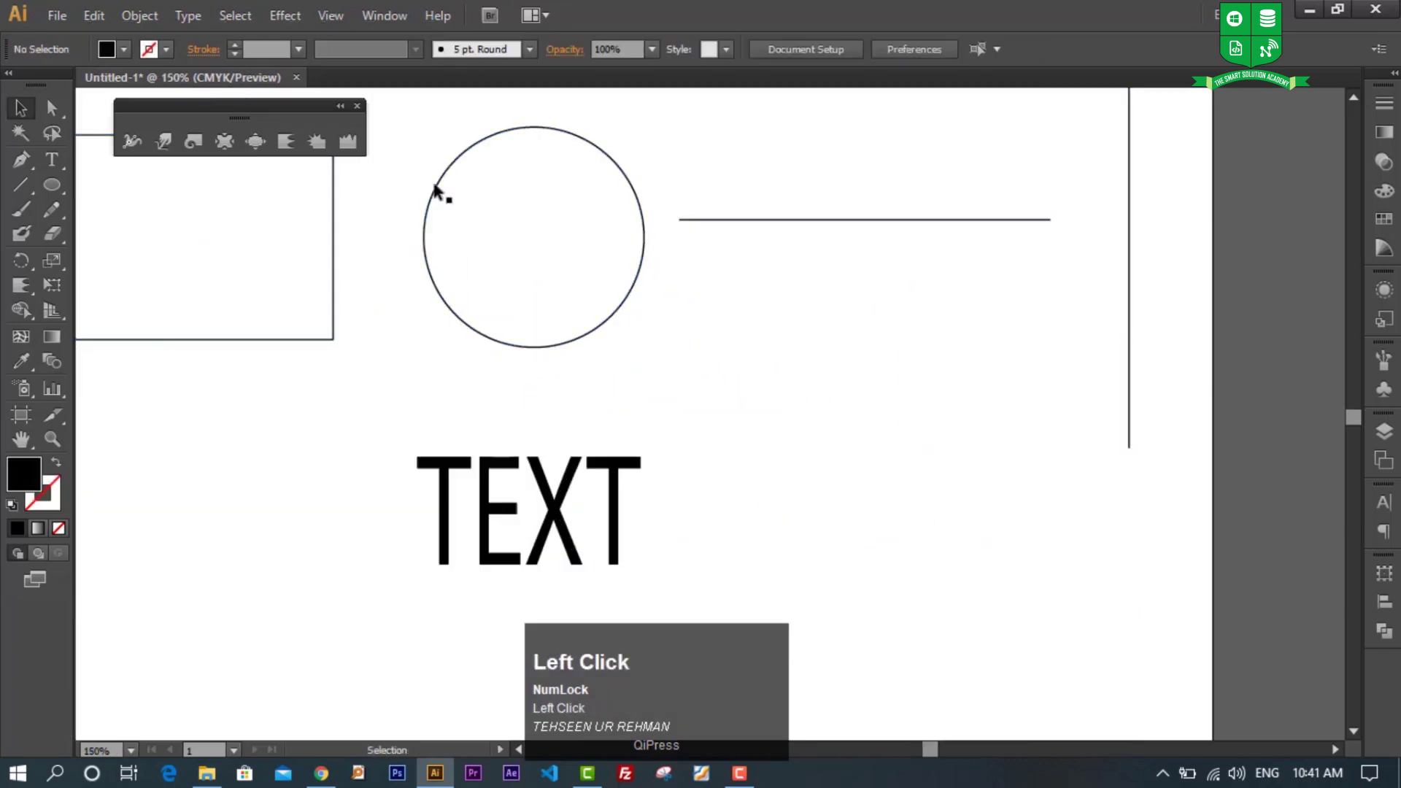
Step: Add small spikes to the right edge of the rectangle copy using the Crystallize tool with its small brush
{"action": "left_click", "coordinate": [315, 143]}
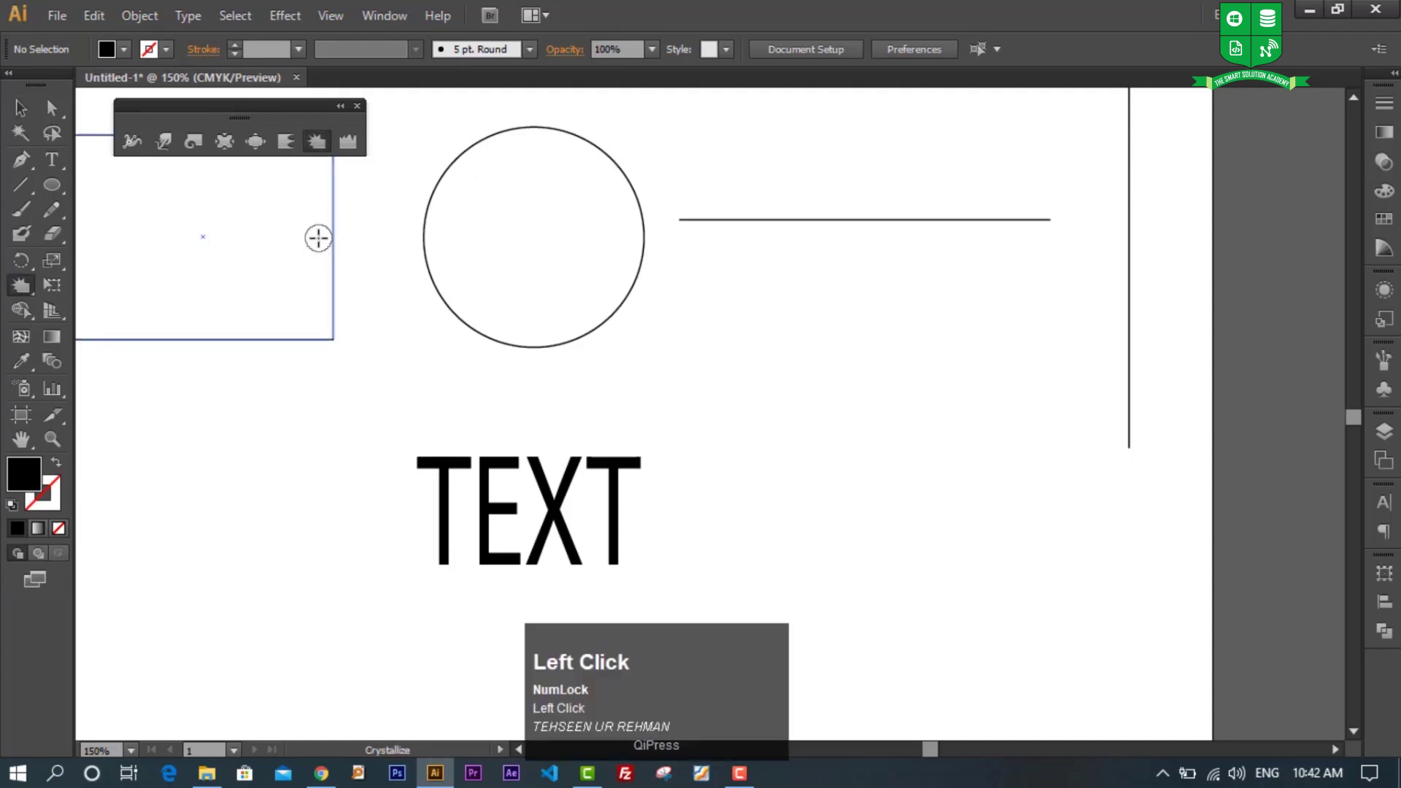
{"action": "mouse_move", "coordinate": [354, 315]}
{"action": "left_mouse_down"}
{"action": "mouse_move", "coordinate": [356, 270]}
{"action": "mouse_move", "coordinate": [308, 296]}
{"action": "left_mouse_up"}
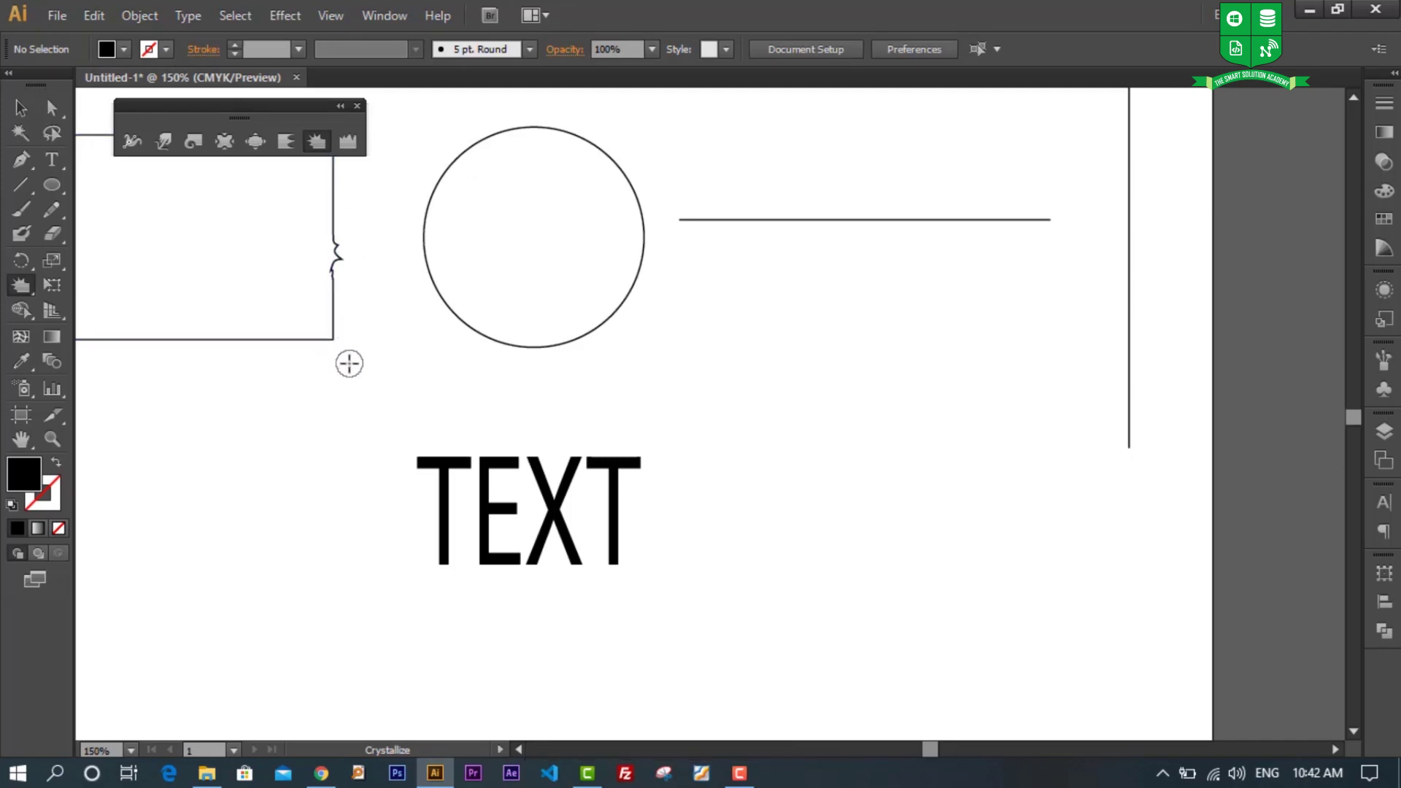
{"action": "key", "text": "space"}
{"action": "left_click_drag", "start_coordinate": [291, 416], "coordinate": [448, 487]}
{"action": "mouse_move", "coordinate": [482, 229]}
{"action": "left_mouse_down"}
{"action": "mouse_move", "coordinate": [491, 265]}
{"action": "mouse_move", "coordinate": [516, 243]}
{"action": "mouse_move", "coordinate": [498, 229]}
{"action": "left_mouse_up"}
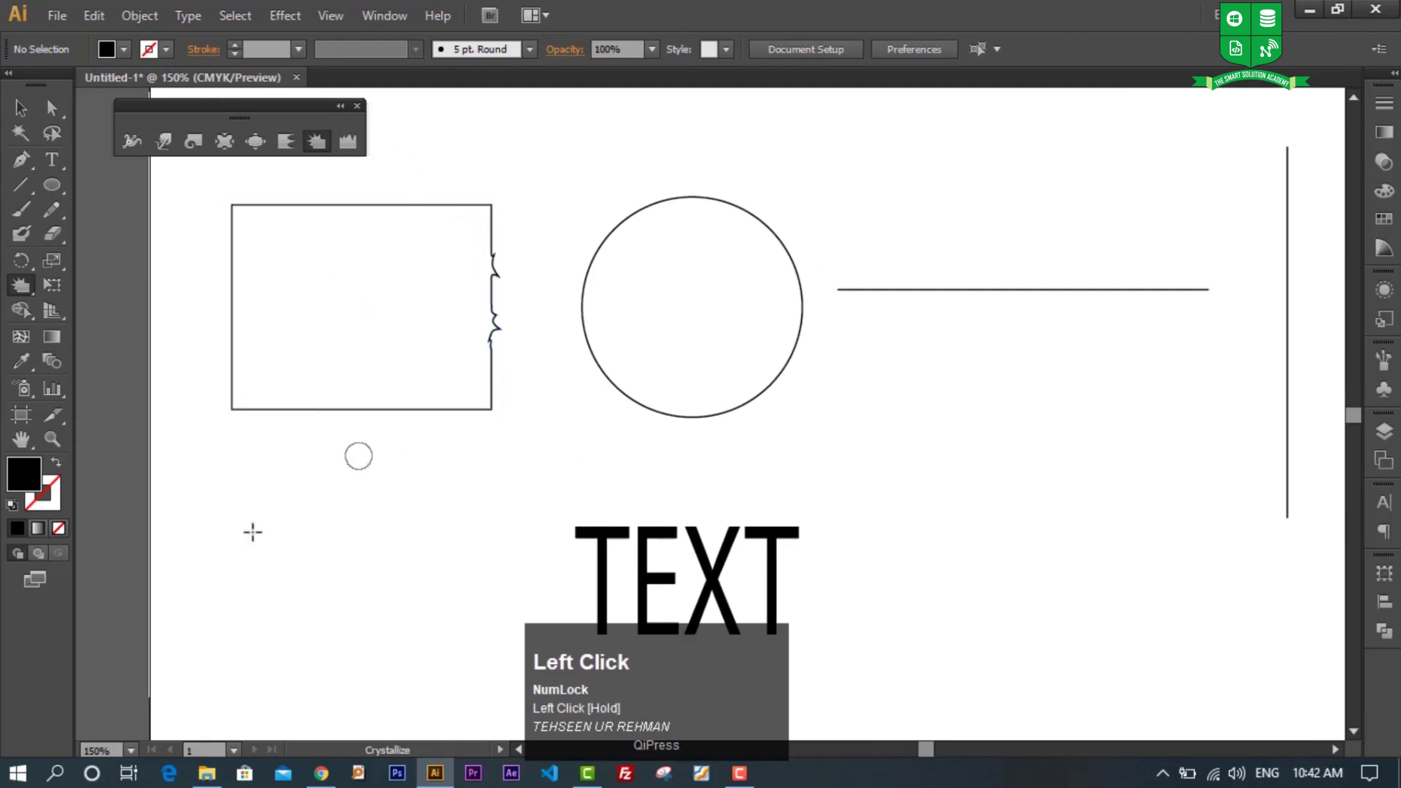
Step: Enlarge the Crystallize brush and spike the rectangle's bottom, left and top edges and its upper-right corner
{"action": "left_click_drag", "start_coordinate": [354, 548], "coordinate": [319, 513]}
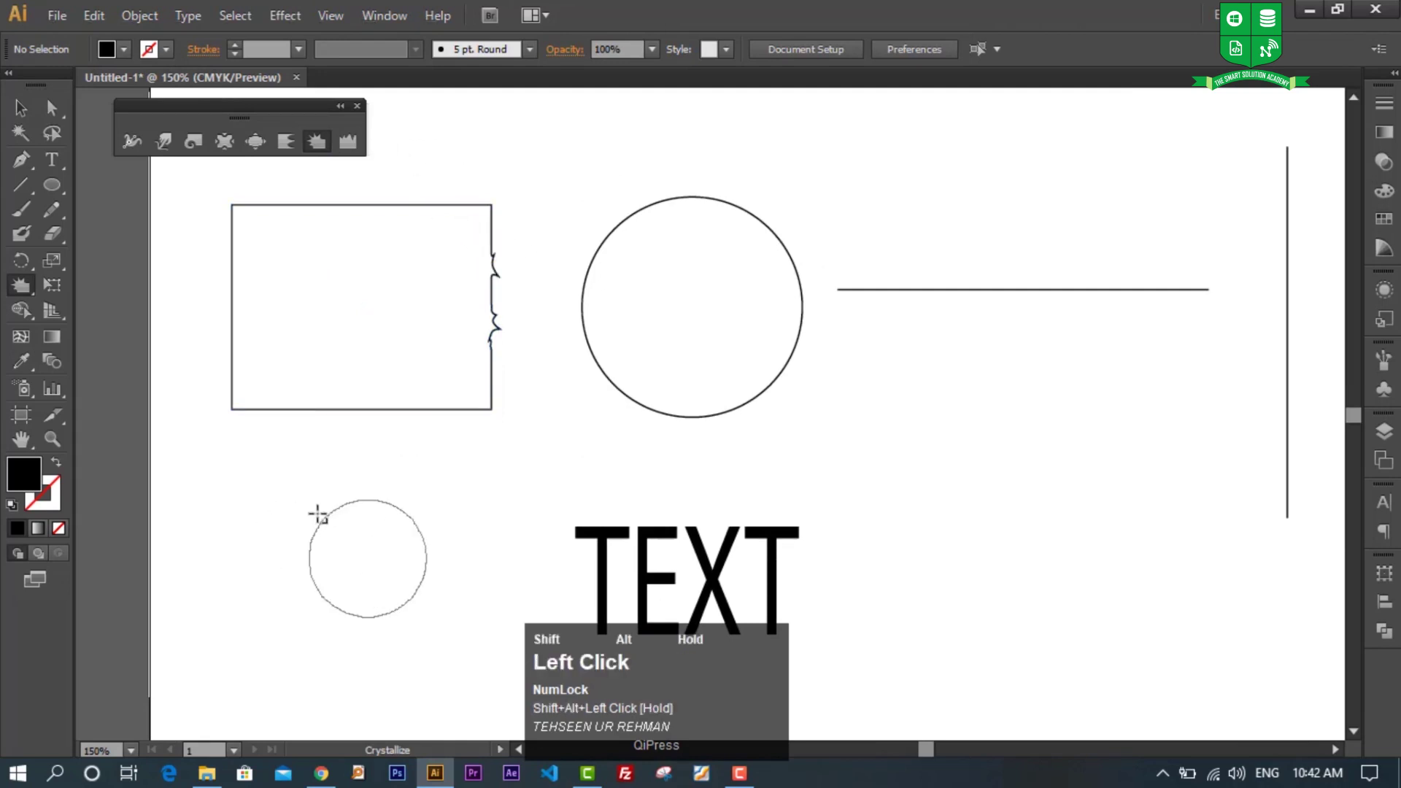
{"action": "left_click", "coordinate": [465, 402]}
{"action": "mouse_move", "coordinate": [466, 402]}
{"action": "left_mouse_down"}
{"action": "mouse_move", "coordinate": [285, 397]}
{"action": "mouse_move", "coordinate": [325, 385]}
{"action": "left_mouse_up"}
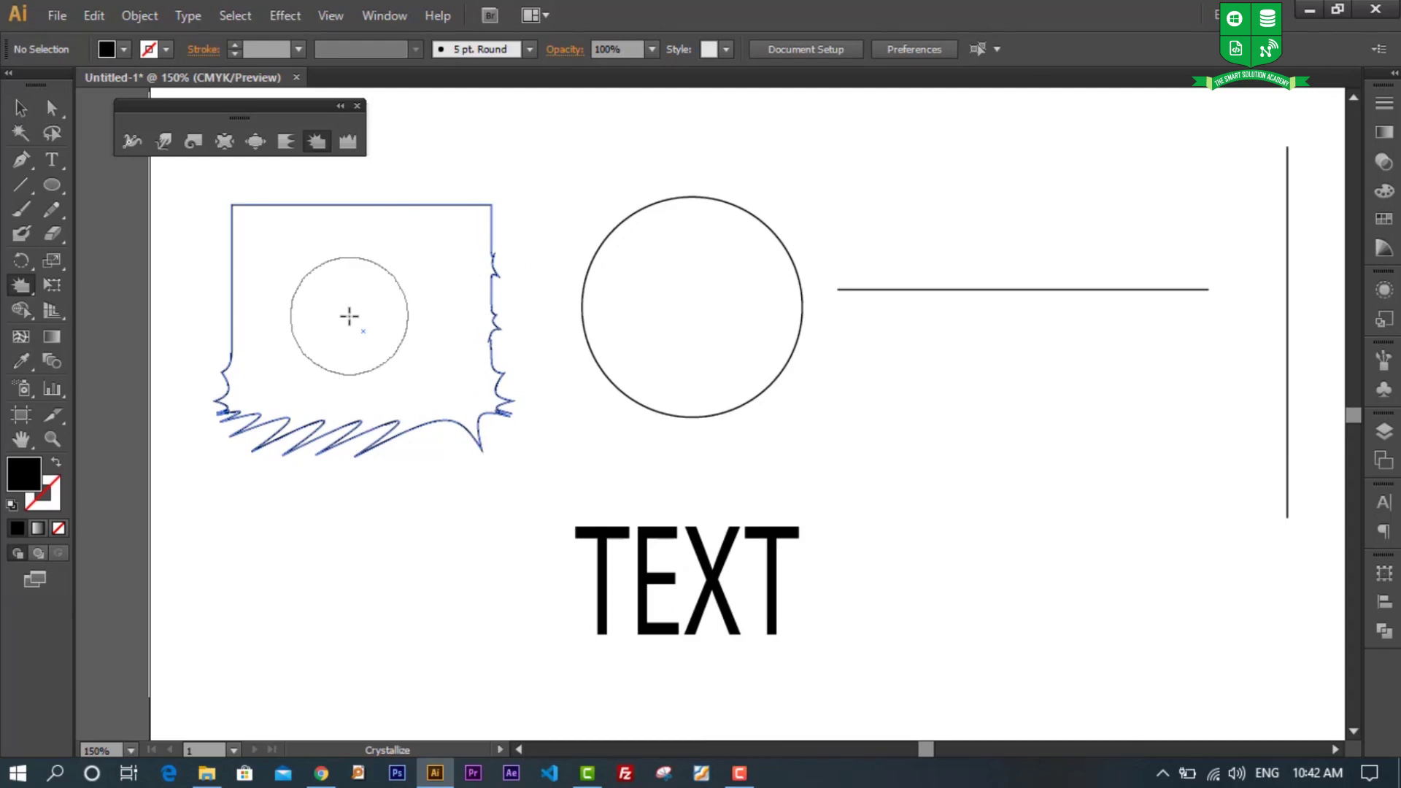
{"action": "mouse_move", "coordinate": [264, 319]}
{"action": "left_mouse_down"}
{"action": "mouse_move", "coordinate": [263, 240]}
{"action": "mouse_move", "coordinate": [473, 219]}
{"action": "mouse_move", "coordinate": [459, 217]}
{"action": "left_mouse_up"}
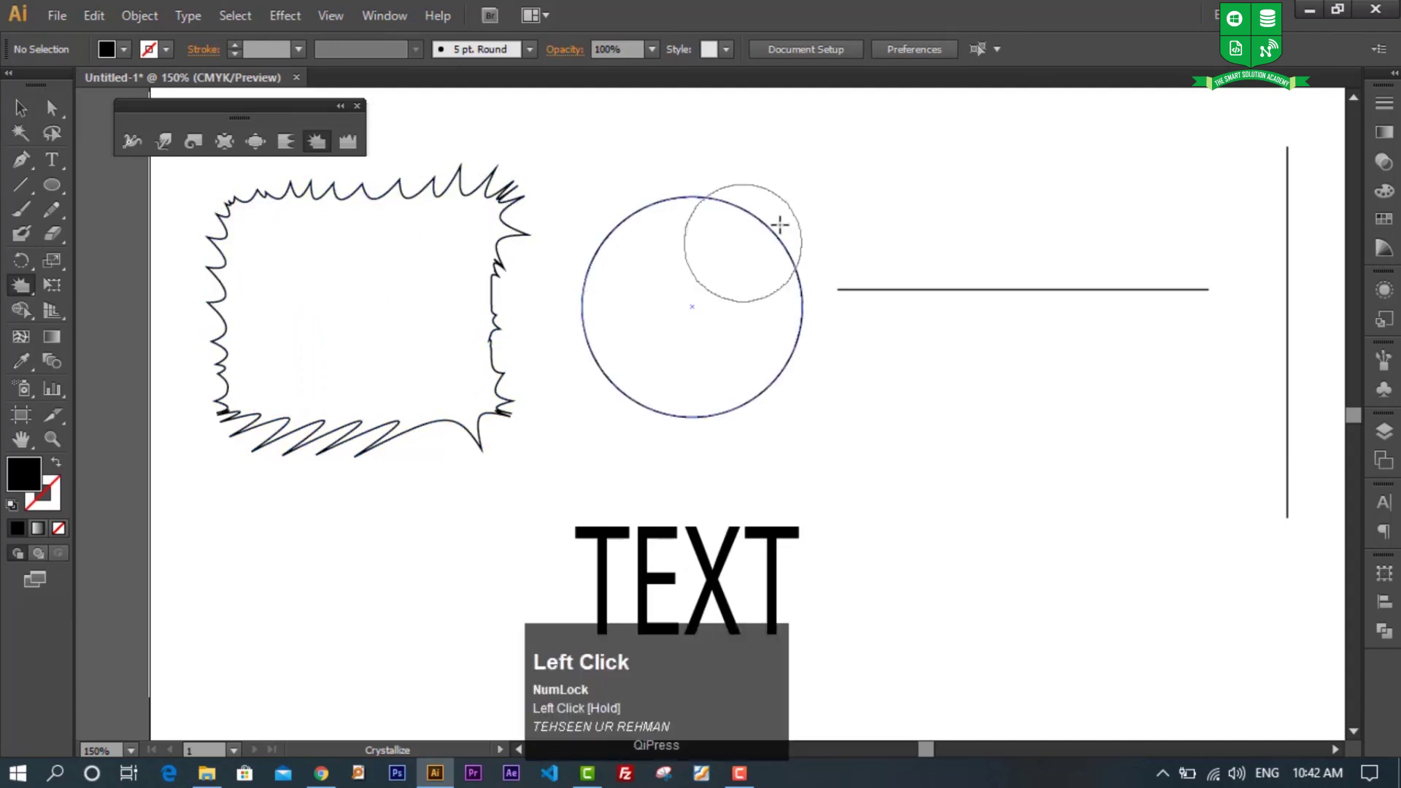
Step: Crystallize the circle's outline into outward spikes, redoing the first stroke from inside the circle
{"action": "mouse_move", "coordinate": [782, 219]}
{"action": "left_mouse_down"}
{"action": "mouse_move", "coordinate": [711, 206]}
{"action": "mouse_move", "coordinate": [738, 178]}
{"action": "mouse_move", "coordinate": [752, 186]}
{"action": "left_mouse_up"}
{"action": "key", "text": "ctrl+z"}
{"action": "mouse_move", "coordinate": [761, 276]}
{"action": "left_mouse_down"}
{"action": "mouse_move", "coordinate": [644, 245]}
{"action": "mouse_move", "coordinate": [624, 267]}
{"action": "mouse_move", "coordinate": [622, 358]}
{"action": "mouse_move", "coordinate": [670, 398]}
{"action": "mouse_move", "coordinate": [731, 396]}
{"action": "mouse_move", "coordinate": [755, 359]}
{"action": "mouse_move", "coordinate": [759, 330]}
{"action": "mouse_move", "coordinate": [610, 353]}
{"action": "mouse_move", "coordinate": [699, 256]}
{"action": "left_mouse_up"}
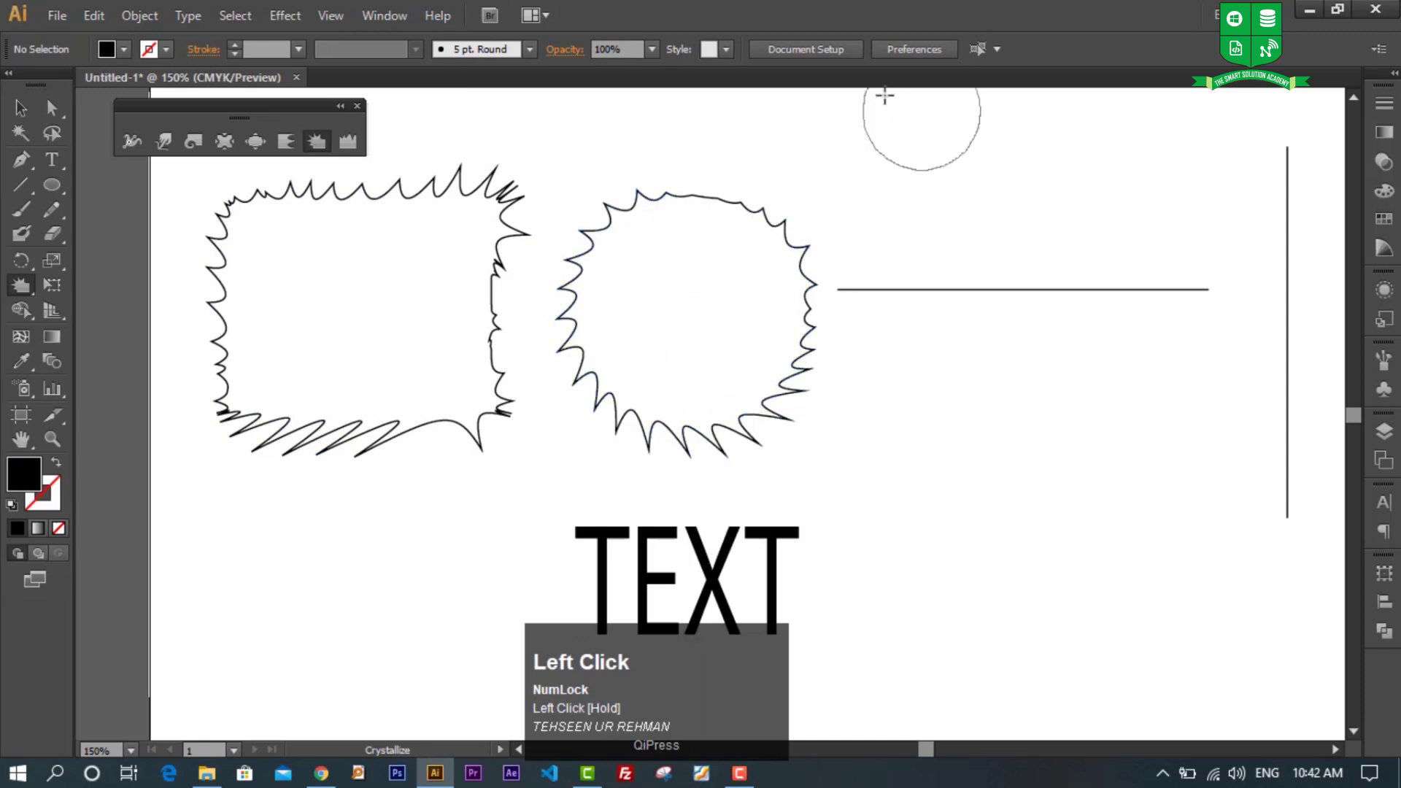
Step: Crystallize the horizontal line into upward spikes, undoing the trial strokes and repeating the pass from just below the line
{"action": "left_click_drag", "start_coordinate": [894, 288], "coordinate": [1041, 287]}
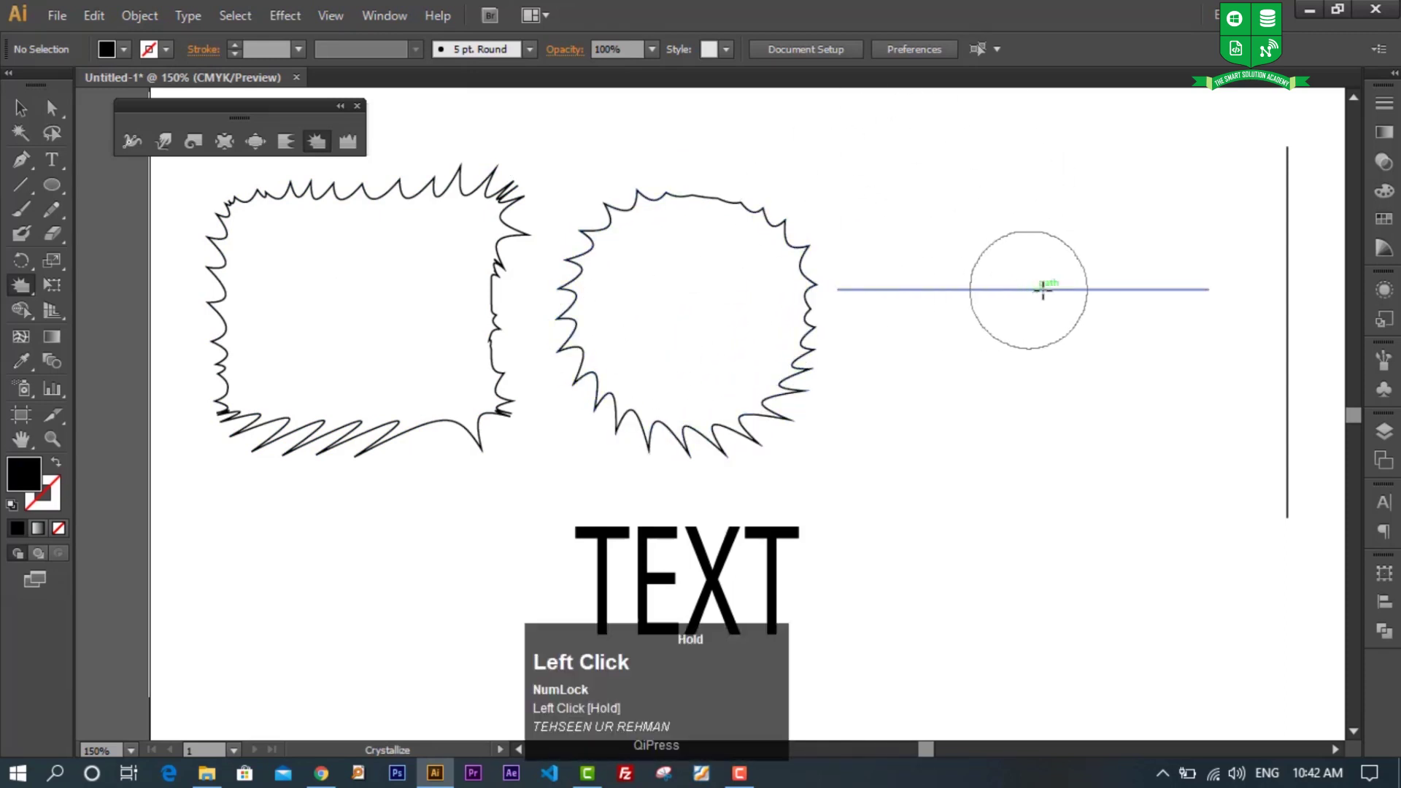
{"action": "left_click", "coordinate": [892, 290], "text": "ctrl"}
{"action": "mouse_move", "coordinate": [879, 297]}
{"action": "left_mouse_down"}
{"action": "mouse_move", "coordinate": [895, 275]}
{"action": "mouse_move", "coordinate": [1095, 275]}
{"action": "mouse_move", "coordinate": [1053, 287]}
{"action": "left_mouse_up"}
{"action": "key", "text": "ctrl+z"}
{"action": "mouse_move", "coordinate": [932, 304]}
{"action": "left_mouse_down"}
{"action": "mouse_move", "coordinate": [1150, 297]}
{"action": "mouse_move", "coordinate": [1106, 313]}
{"action": "left_mouse_up"}
{"action": "key", "text": "ctrl+z"}
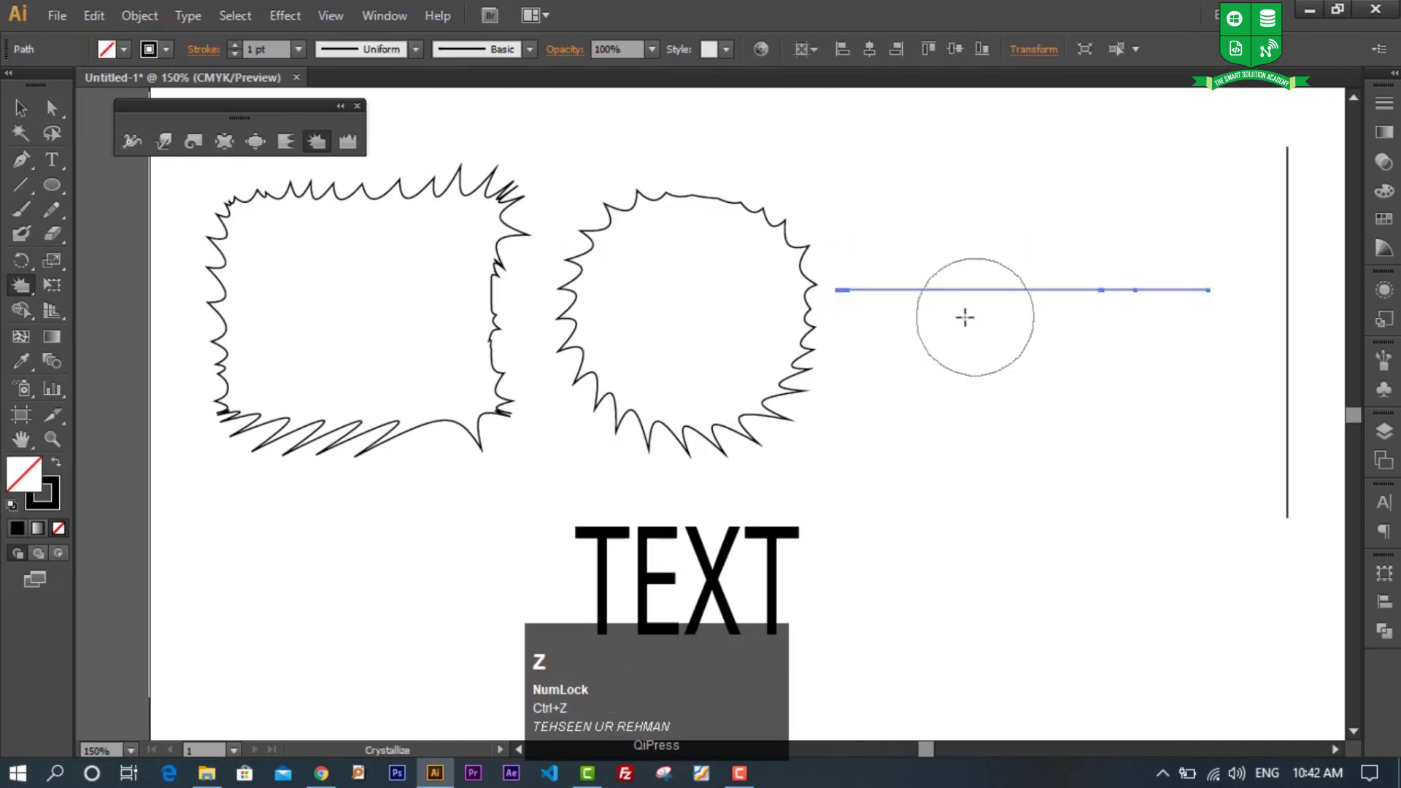
{"action": "mouse_move", "coordinate": [891, 329]}
{"action": "left_mouse_down"}
{"action": "mouse_move", "coordinate": [1101, 338]}
{"action": "mouse_move", "coordinate": [1180, 302]}
{"action": "left_mouse_up"}
Step: Select the vertical line and crystallize it into rightward spikes along its length
{"action": "key", "text": "ctrl"}
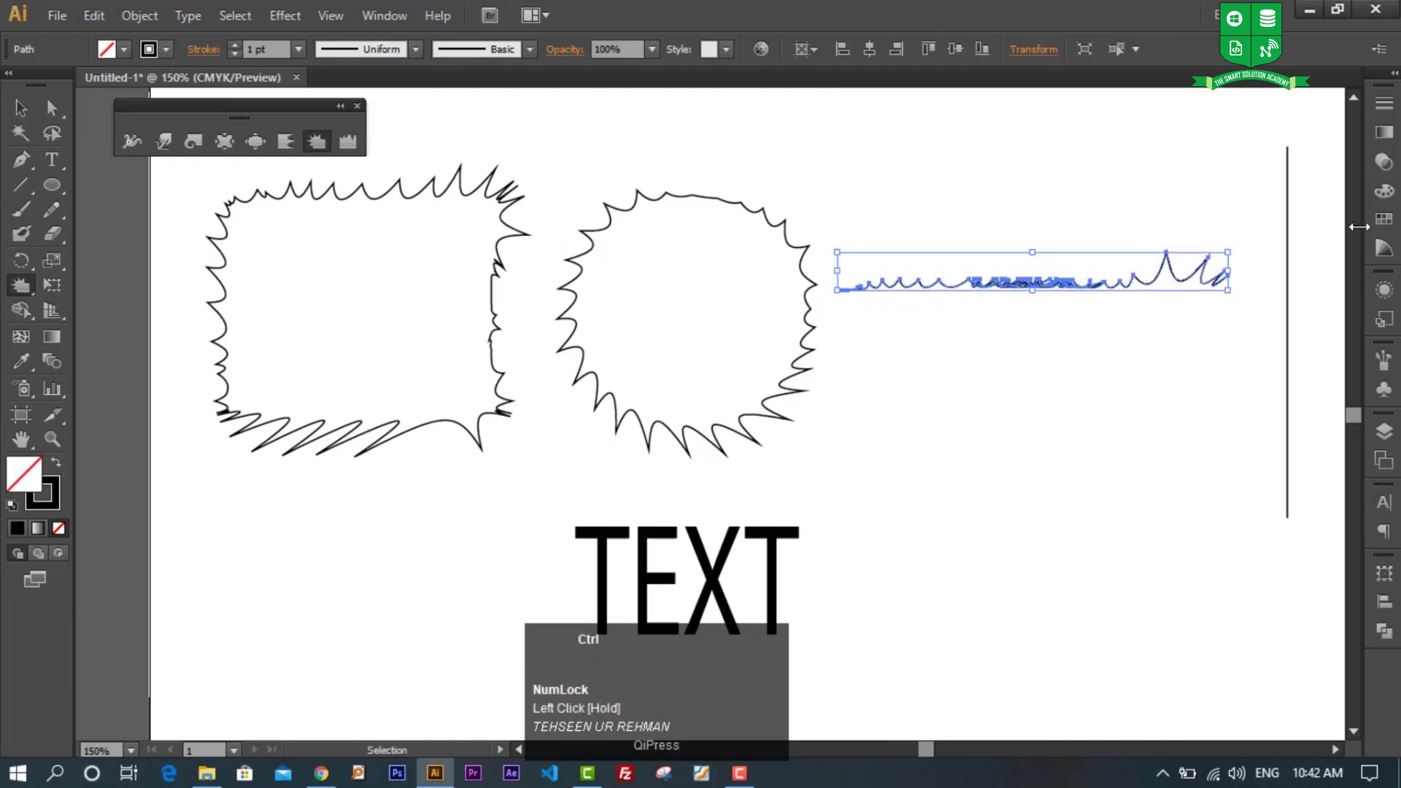
{"action": "left_click", "coordinate": [1288, 248], "text": "ctrl"}
{"action": "mouse_move", "coordinate": [1252, 213]}
{"action": "left_mouse_down"}
{"action": "mouse_move", "coordinate": [1253, 379]}
{"action": "mouse_move", "coordinate": [1273, 471]}
{"action": "left_mouse_up"}
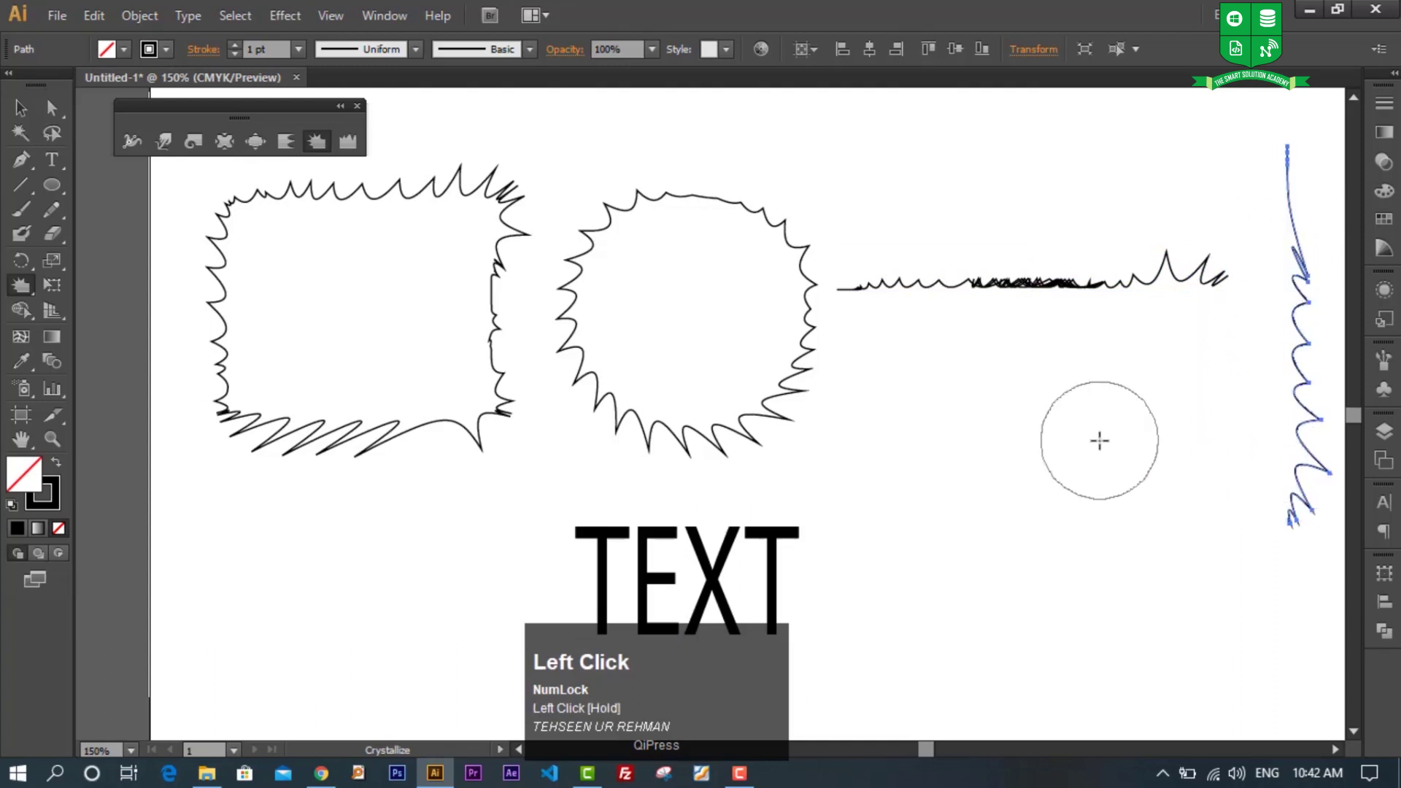
Step: Convert the TEXT object to outlines
{"action": "key", "text": "space"}
{"action": "left_click_drag", "start_coordinate": [1035, 478], "coordinate": [1004, 413]}
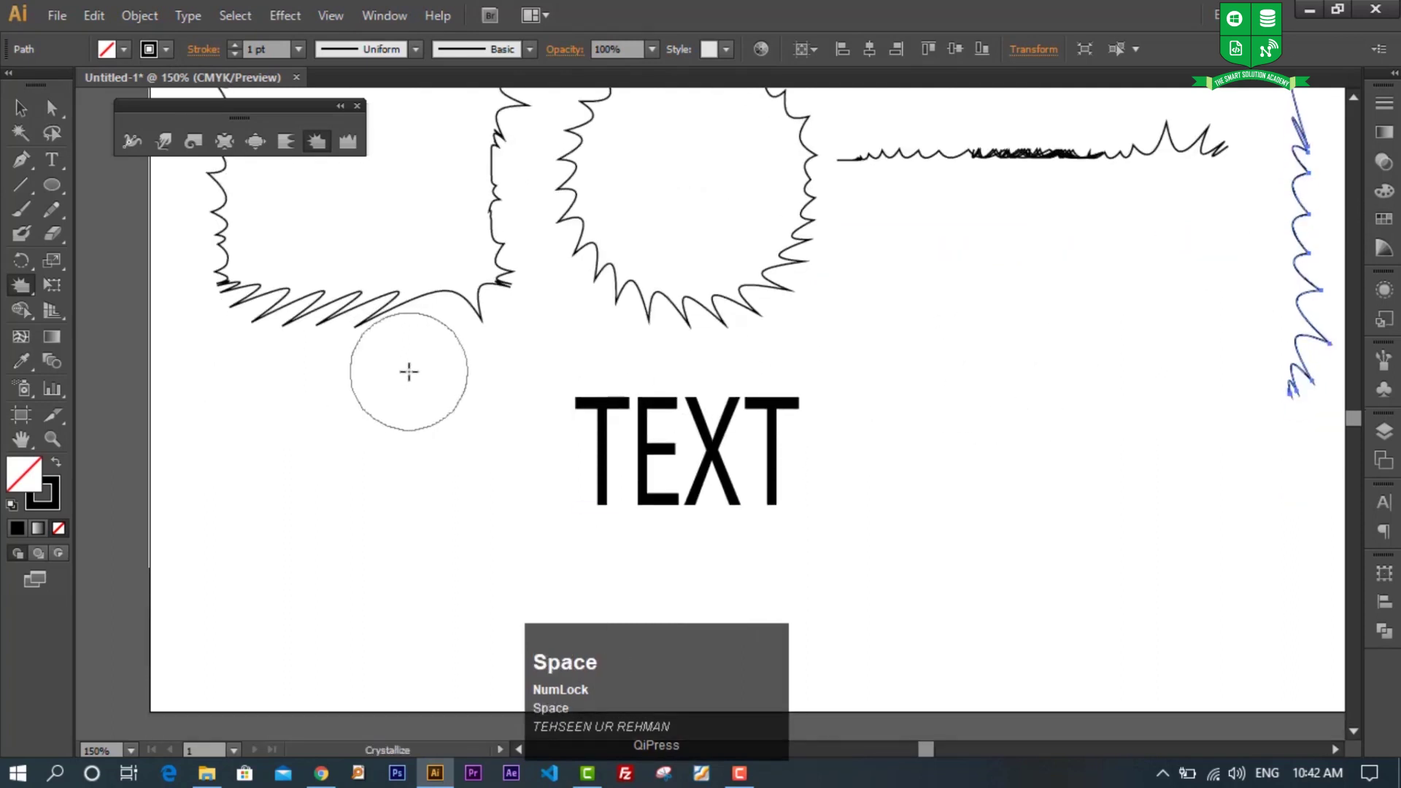
{"action": "left_click", "coordinate": [766, 447], "text": "ctrl"}
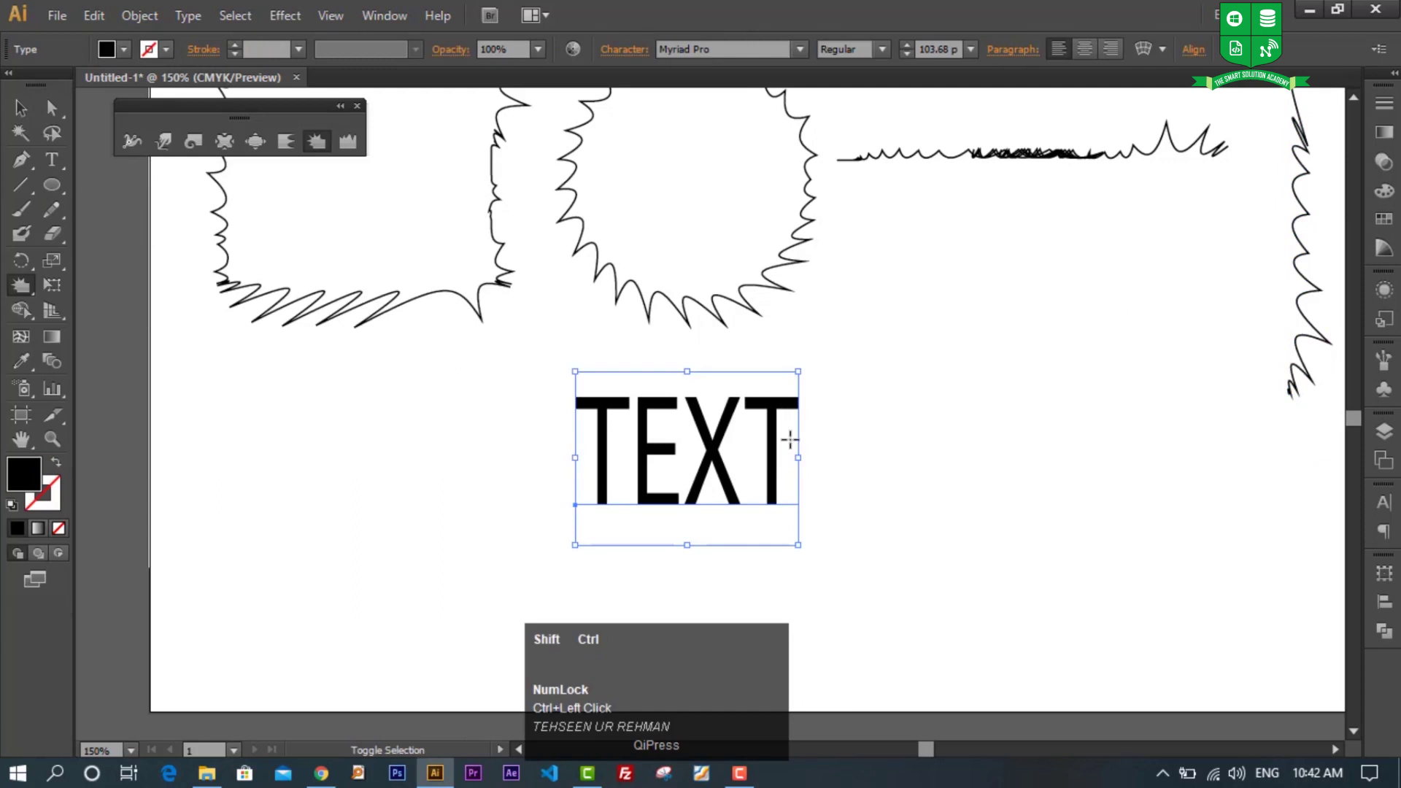
{"action": "key", "text": "ctrl+shift+o"}
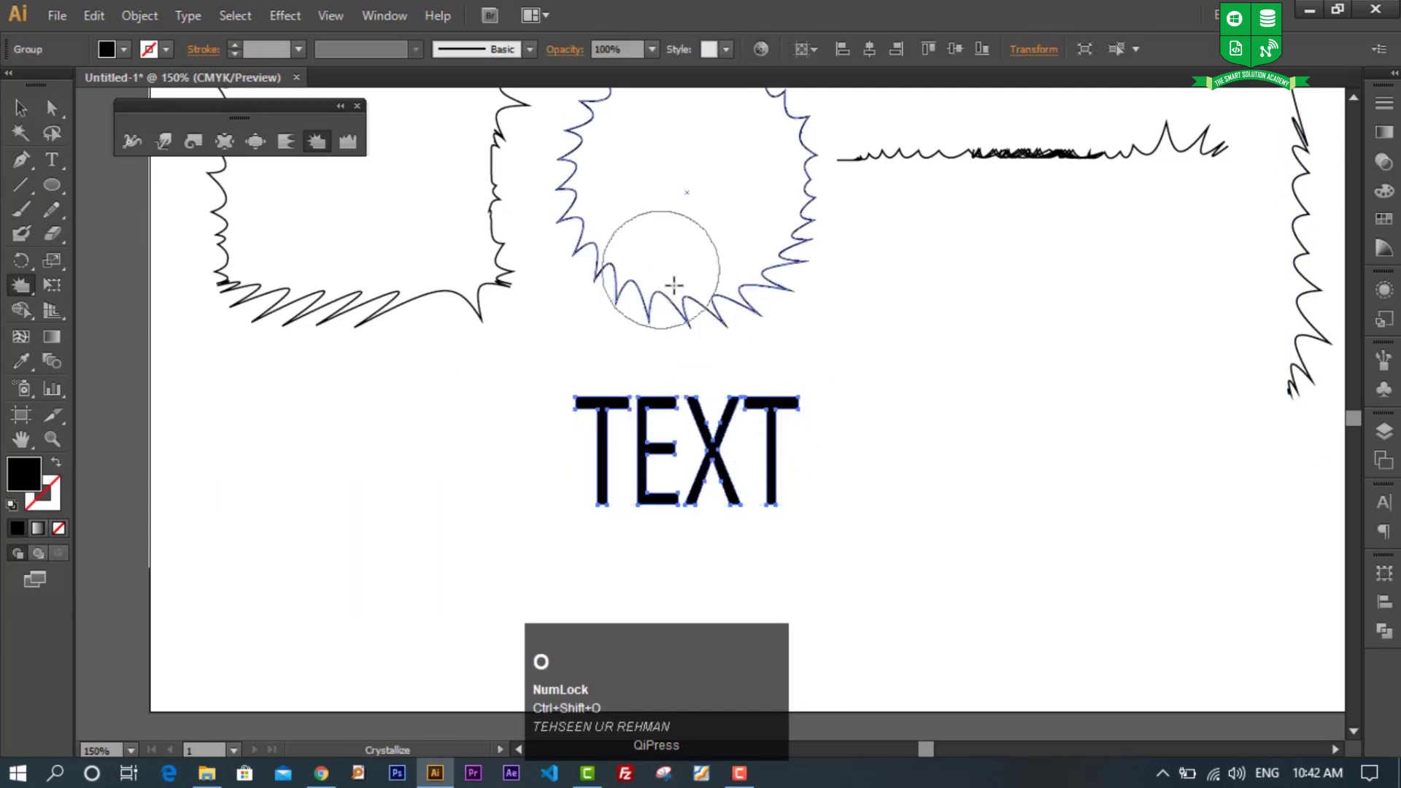
{"action": "left_click", "coordinate": [187, 16]}
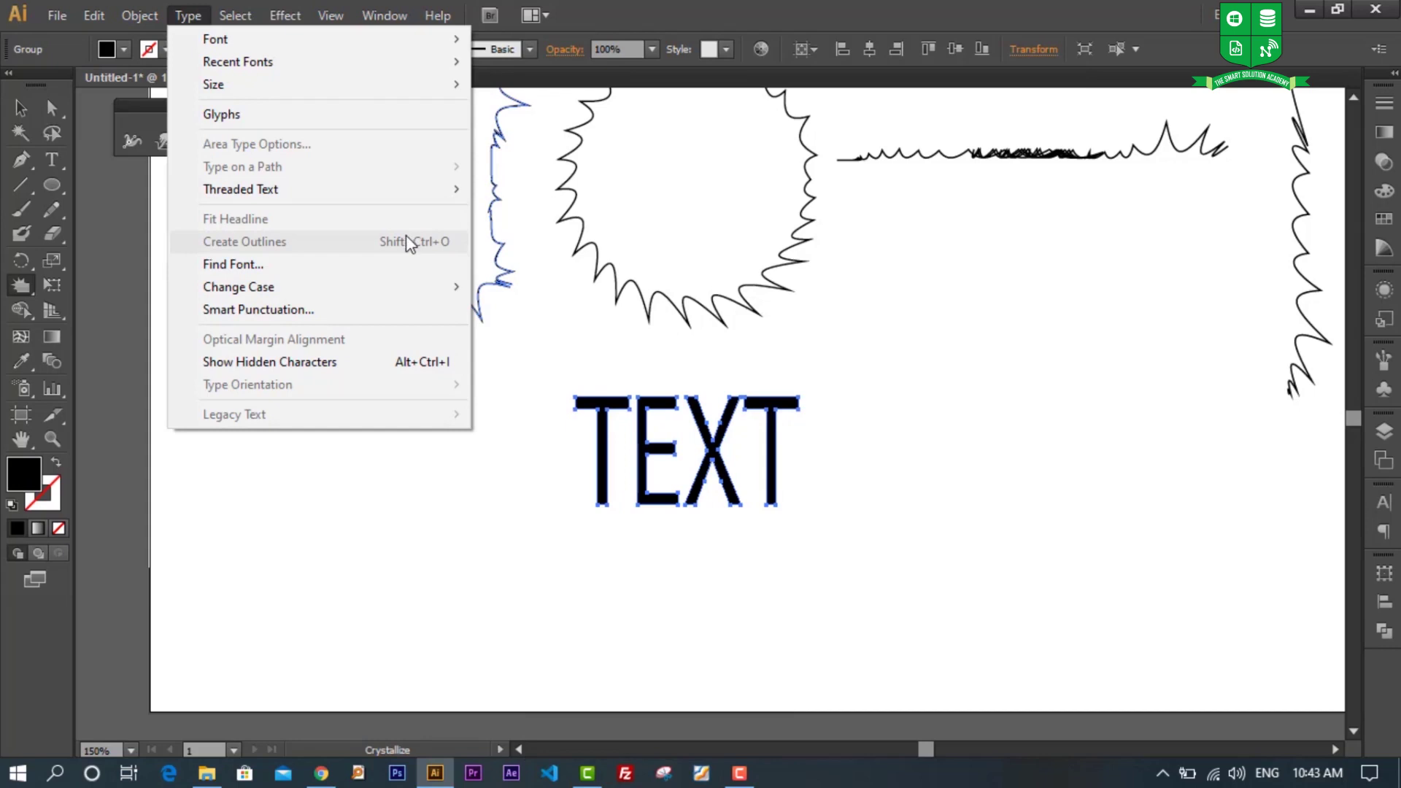
{"action": "left_click", "coordinate": [978, 469]}
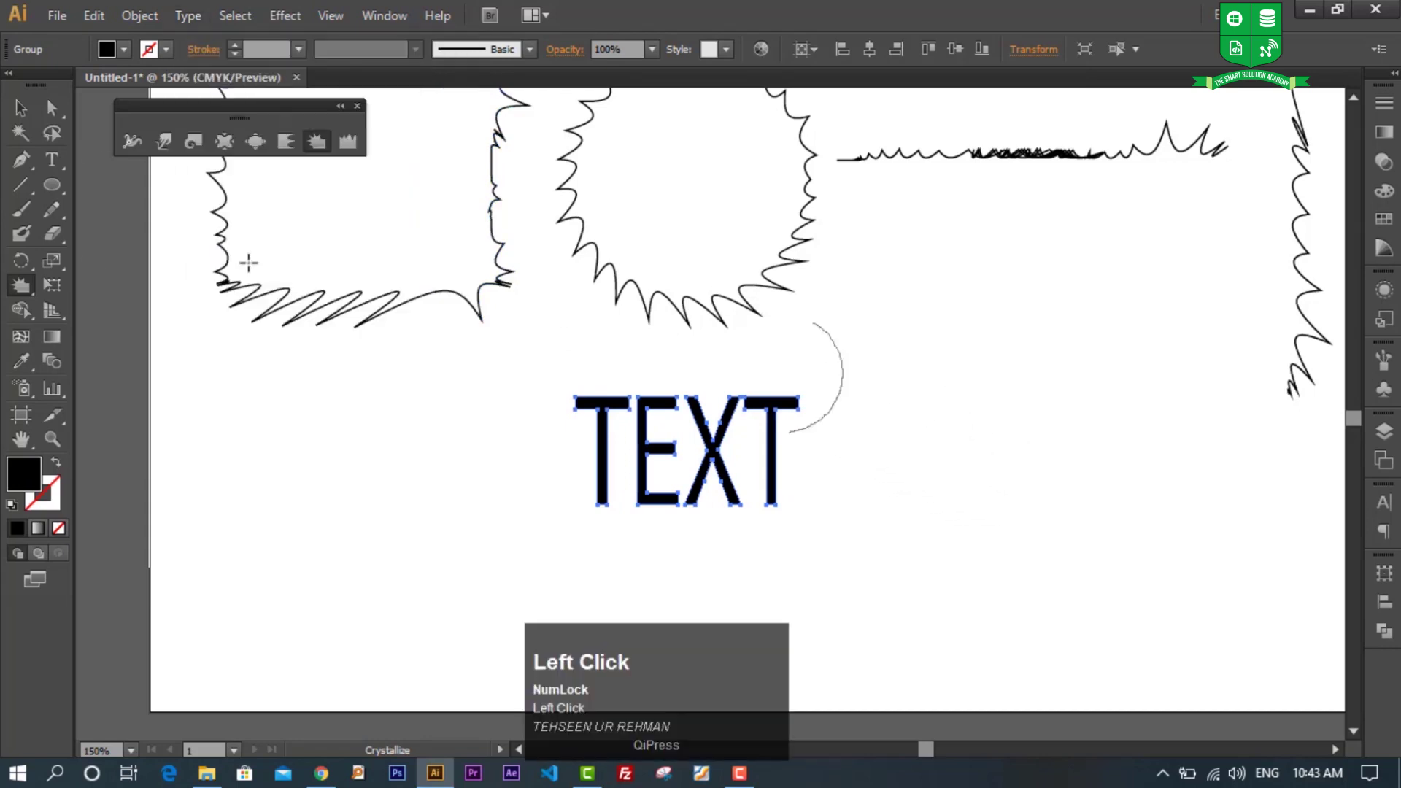
Step: Select the final T of the outlined text and add tiny spikes along its top edge with a much smaller Crystallize brush
{"action": "left_click", "coordinate": [51, 109]}
{"action": "left_click", "coordinate": [850, 550]}
{"action": "left_click", "coordinate": [784, 406]}
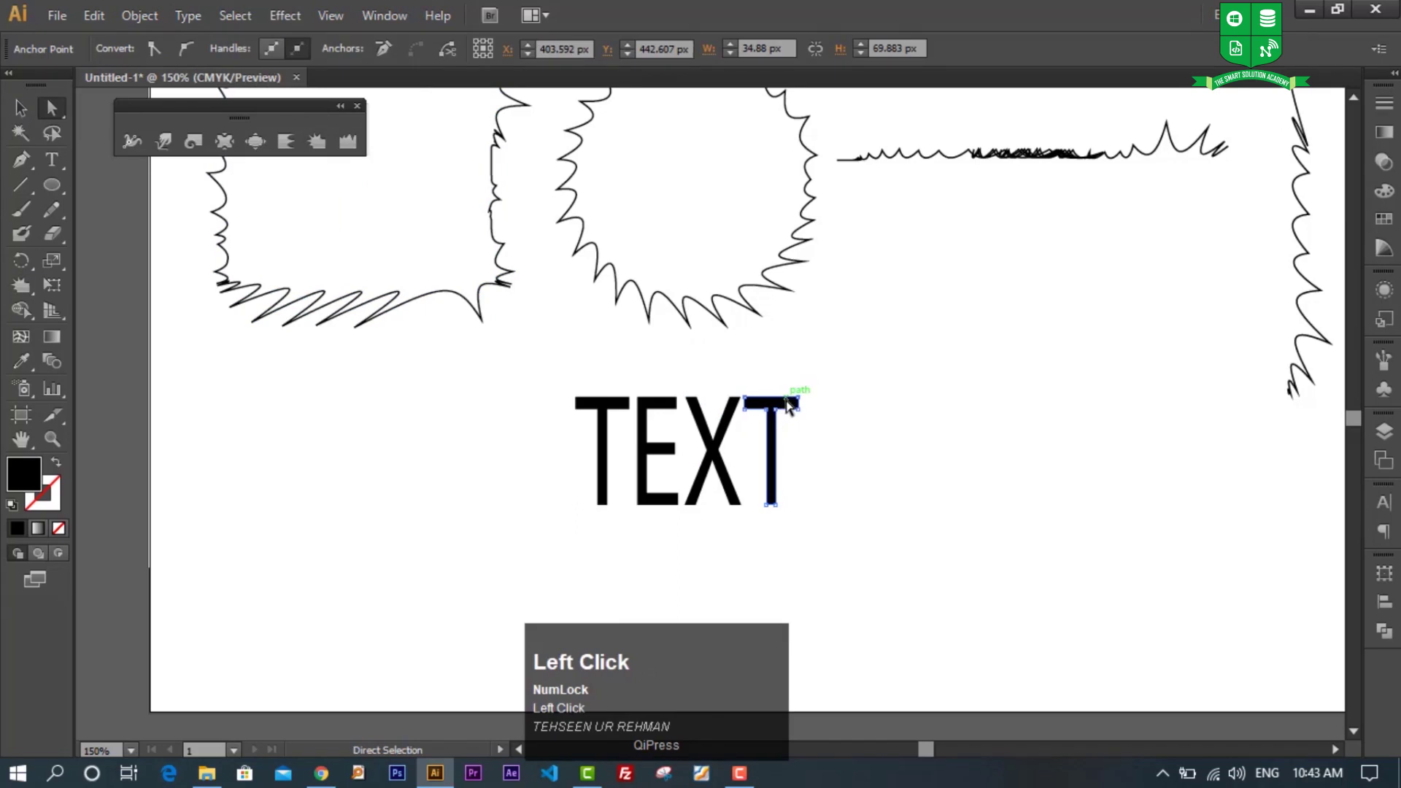
{"action": "scroll", "coordinate": [788, 406], "scroll_direction": "up", "scroll_amount": 3}
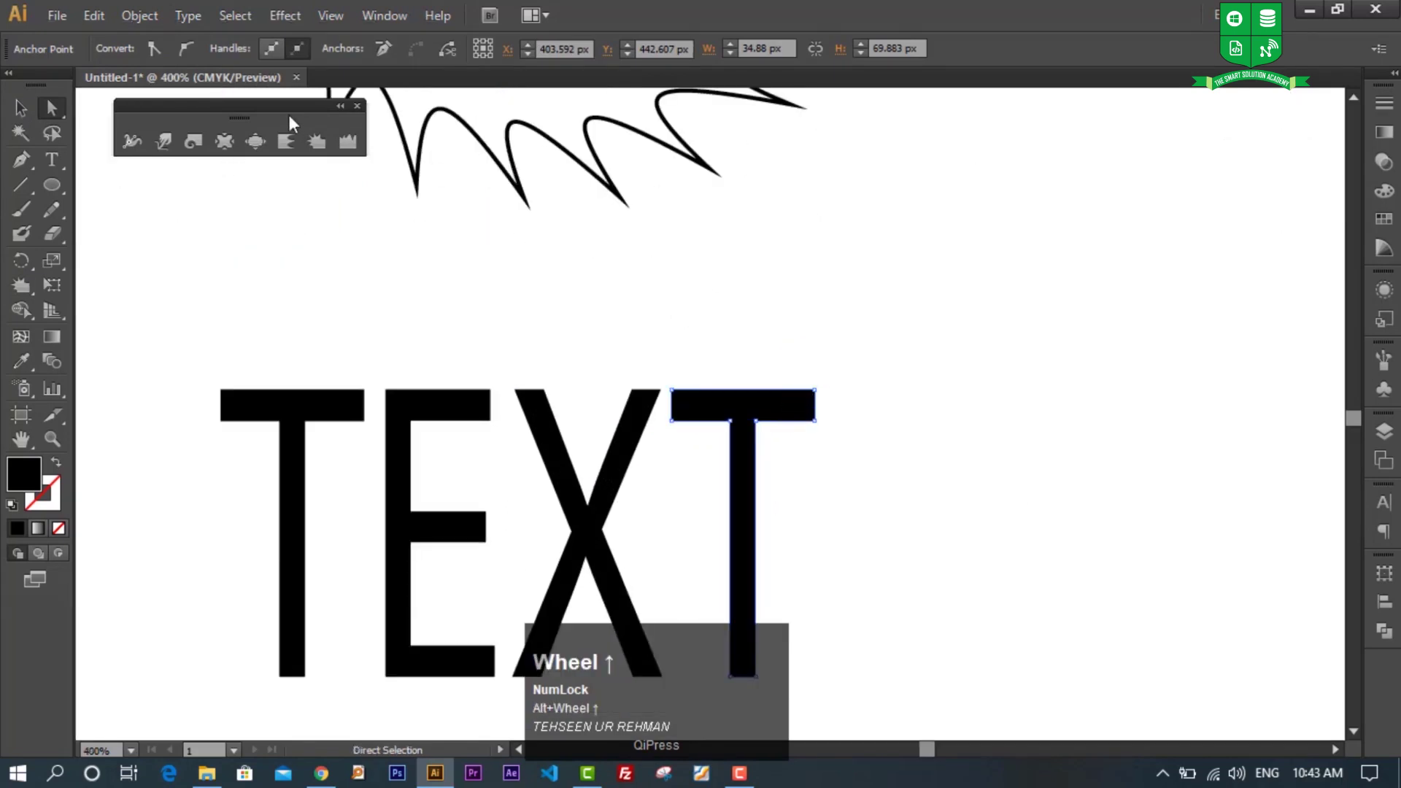
{"action": "left_click", "coordinate": [315, 143]}
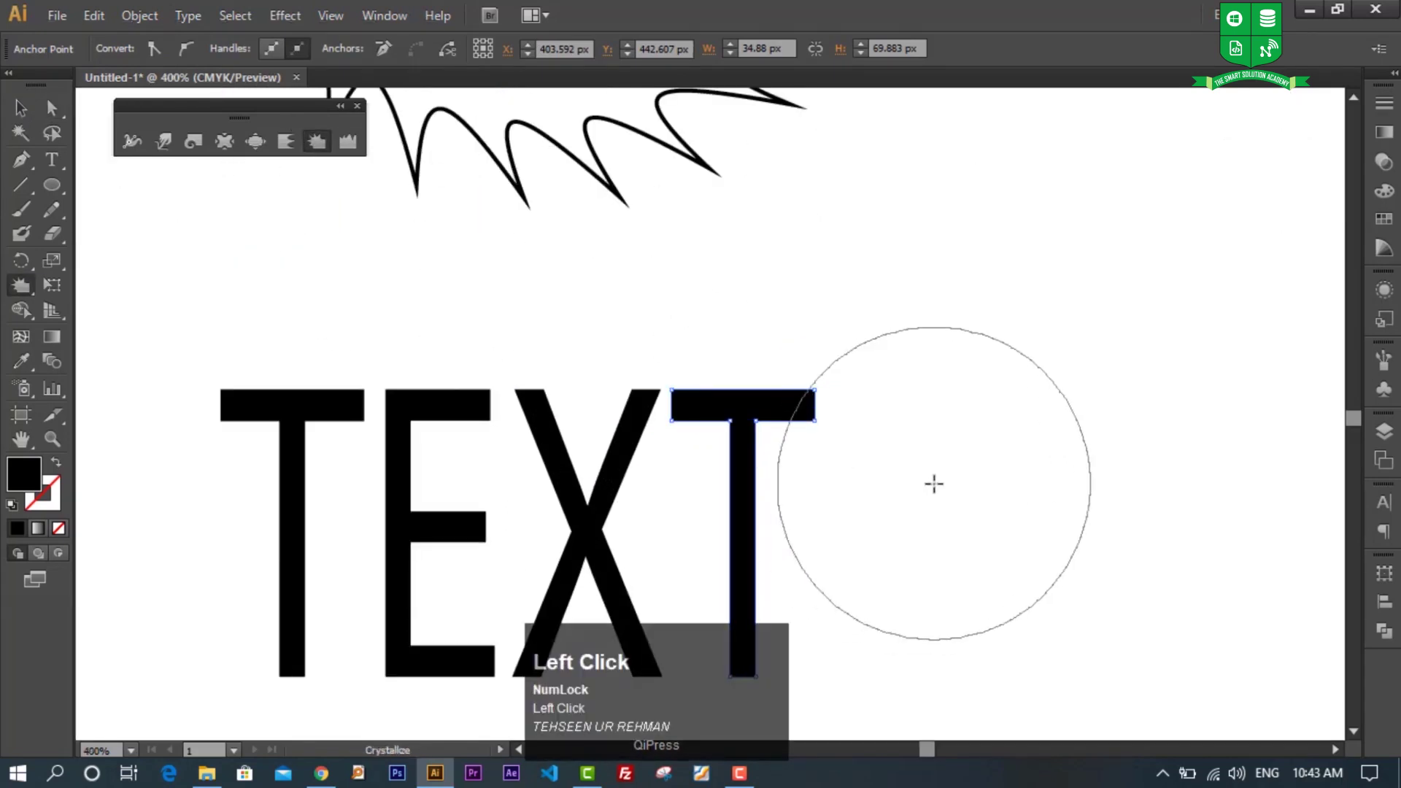
{"action": "left_click_drag", "start_coordinate": [1086, 274], "coordinate": [897, 422]}
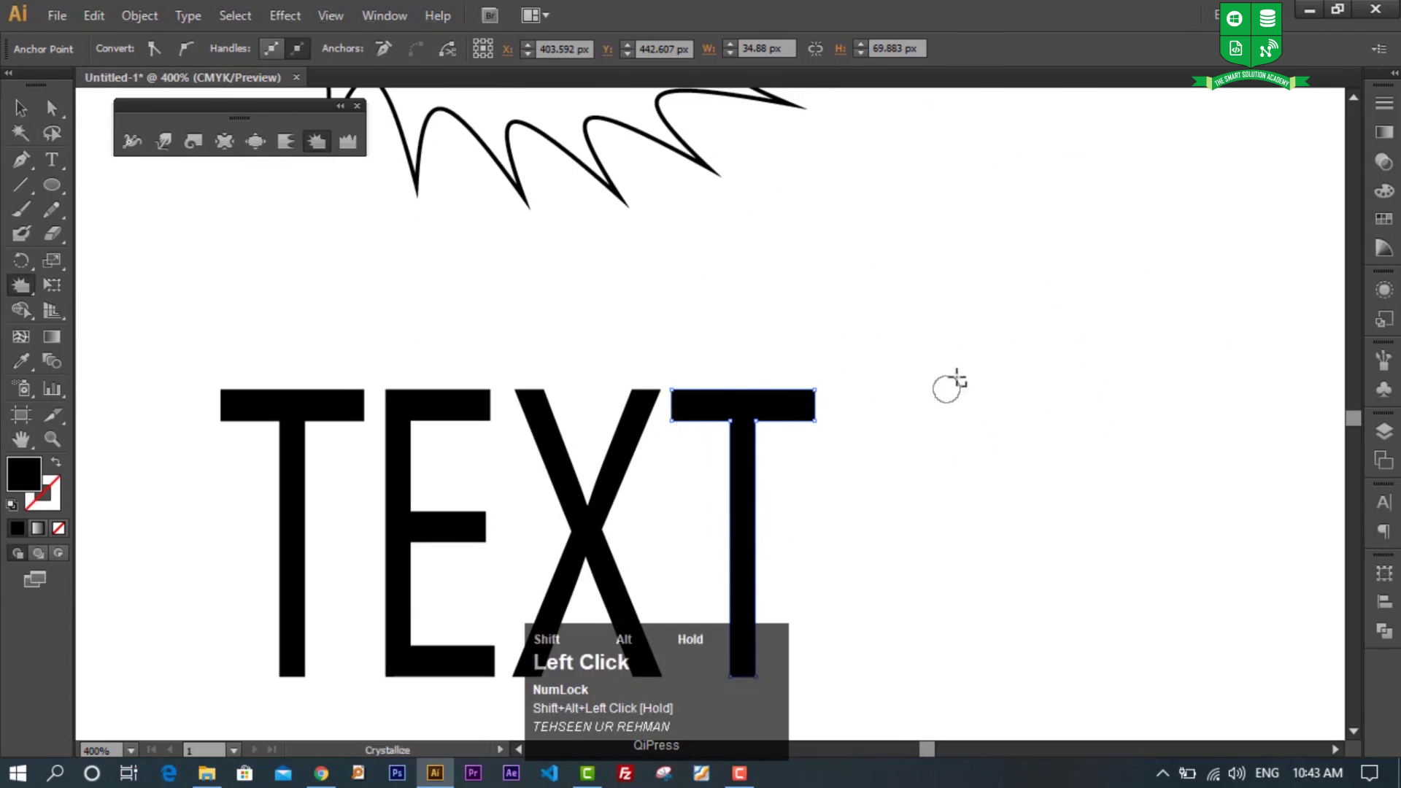
{"action": "left_click_drag", "start_coordinate": [682, 379], "coordinate": [813, 387]}
{"action": "scroll", "coordinate": [819, 455], "scroll_direction": "down", "scroll_amount": 1}
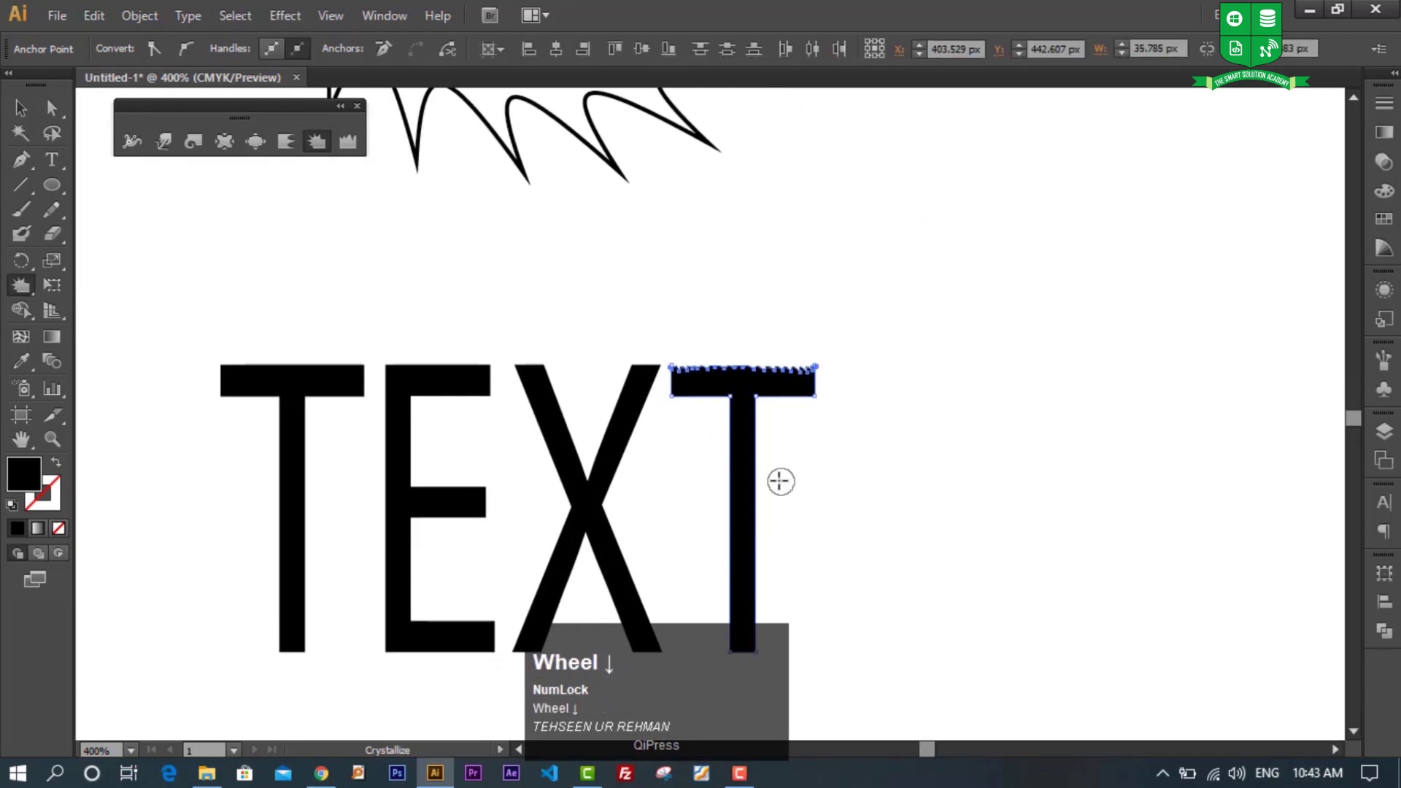
Step: Crystallize the right edge of the final T's stem with the same small brush
{"action": "left_click", "coordinate": [756, 442]}
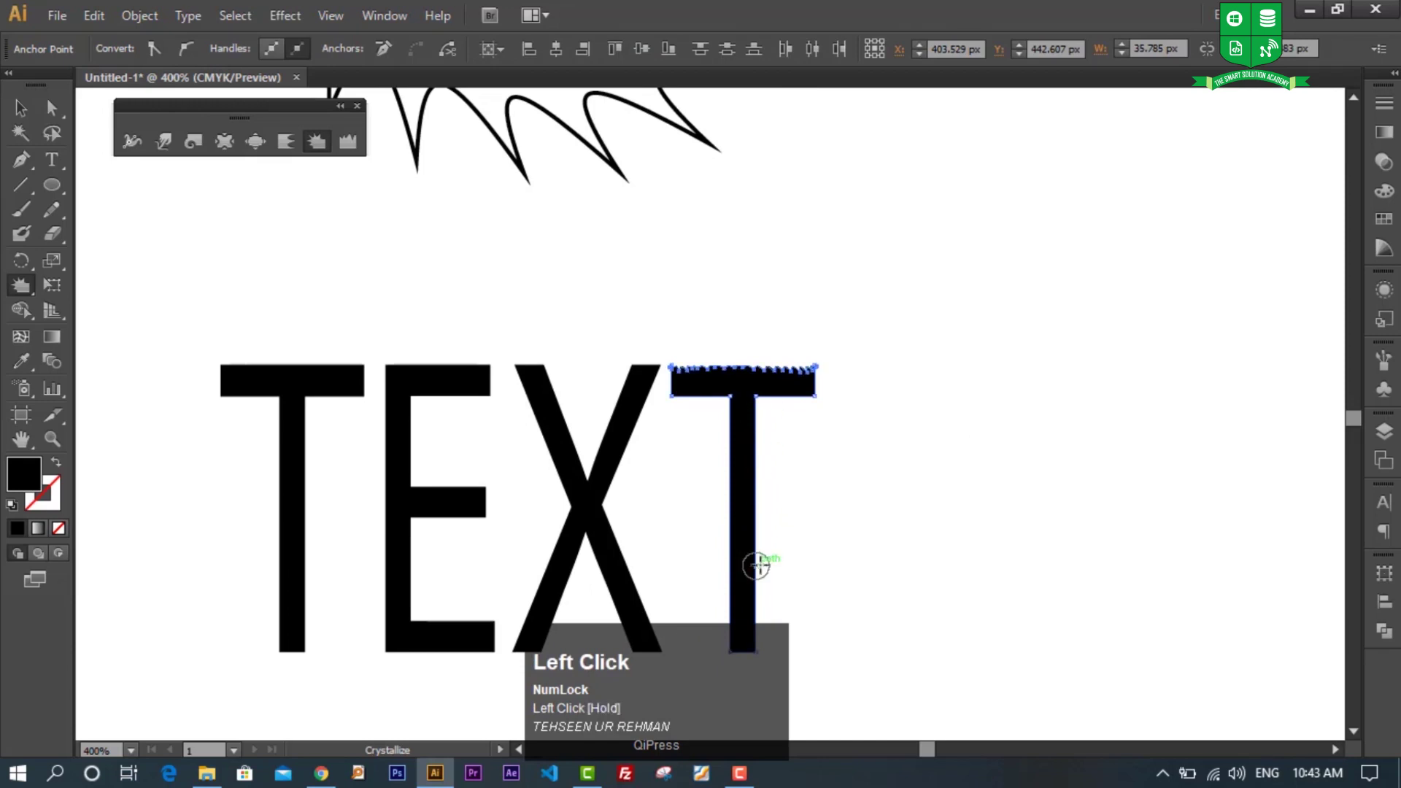
{"action": "left_click", "coordinate": [745, 531], "text": "ctrl"}
{"action": "left_click_drag", "start_coordinate": [763, 437], "coordinate": [766, 502]}
{"action": "left_click_drag", "start_coordinate": [763, 588], "coordinate": [763, 642]}
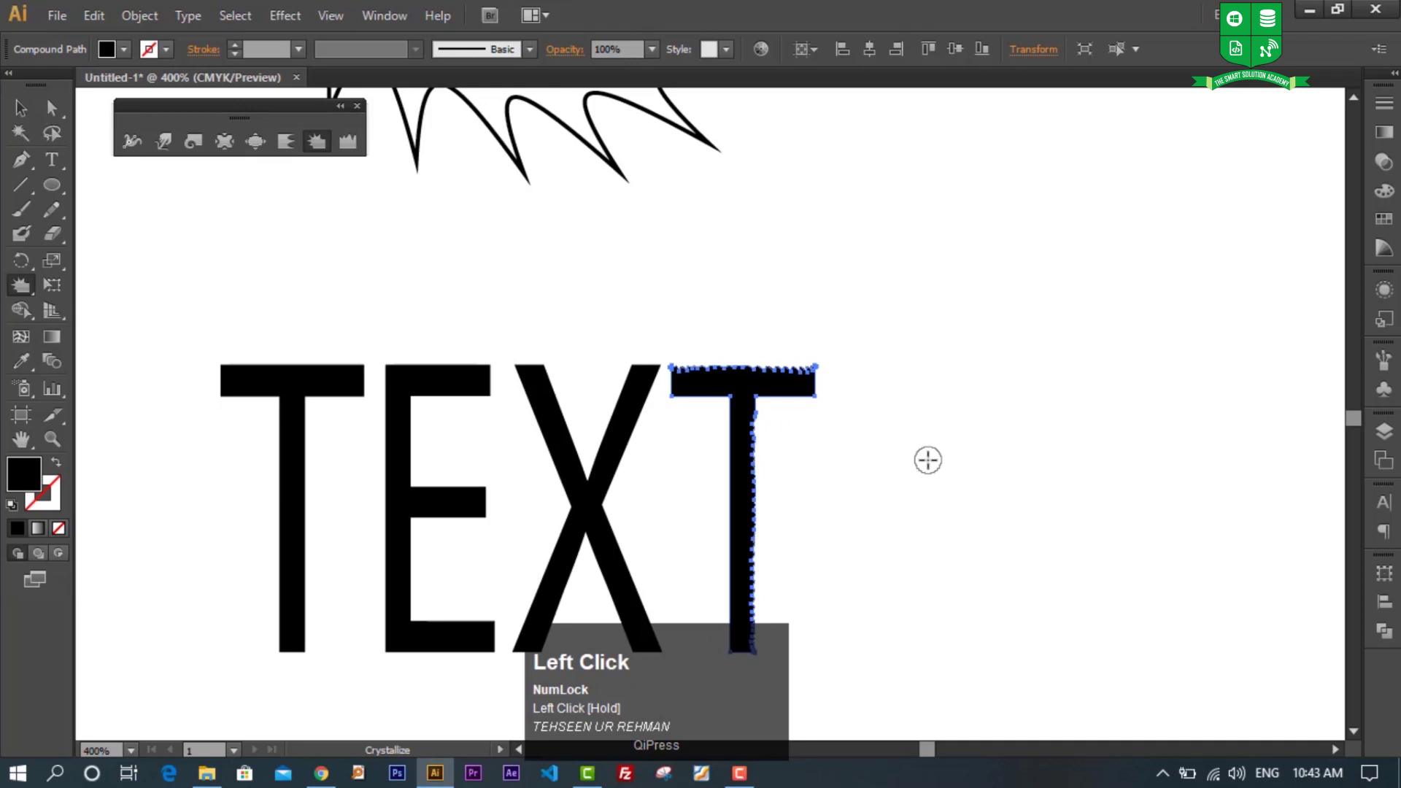
Step: Crystallize the outer edge of the X's upper-right arm and the inner edge of its upper-left arm, deepening the latter's spikes
{"action": "left_click", "coordinate": [629, 443], "text": "ctrl"}
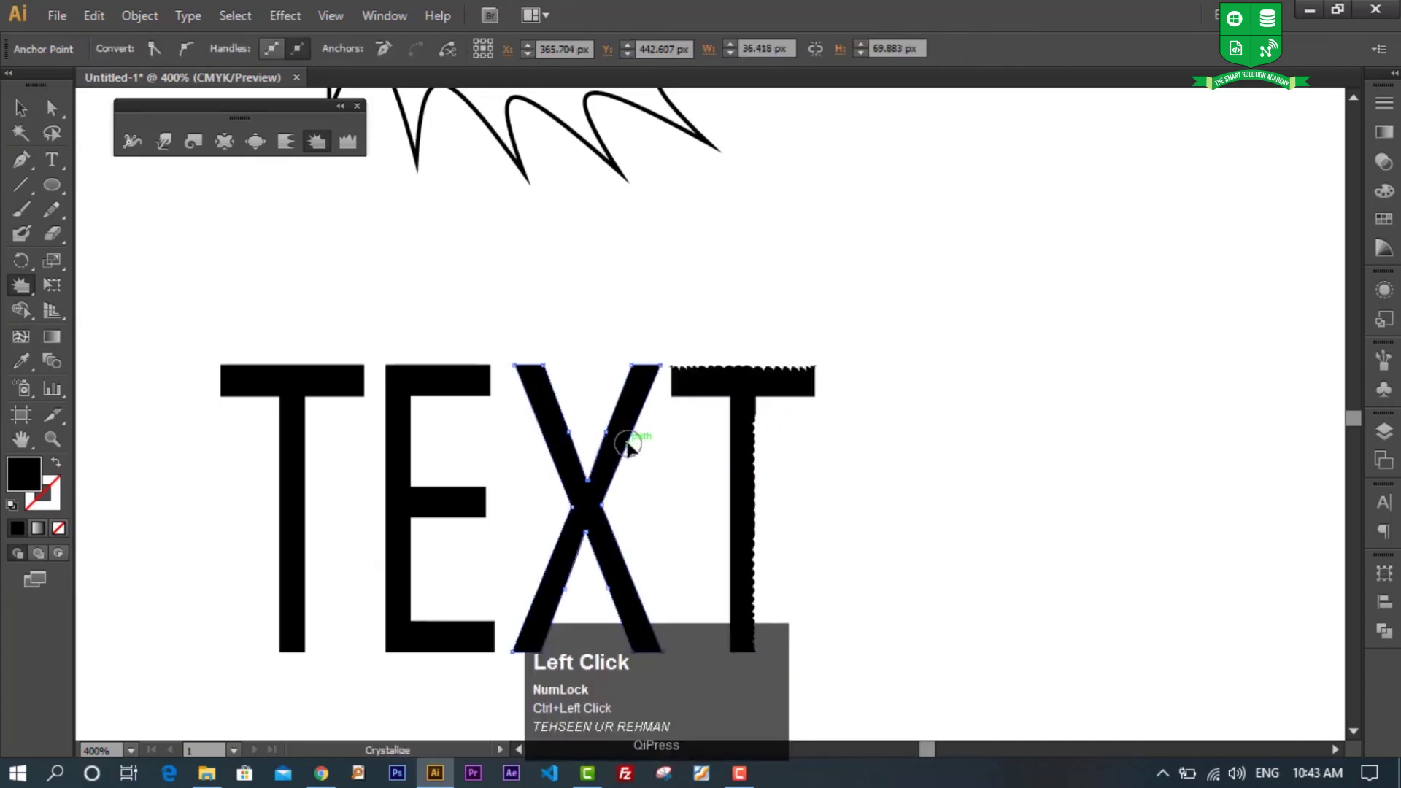
{"action": "left_click_drag", "start_coordinate": [652, 365], "coordinate": [650, 368]}
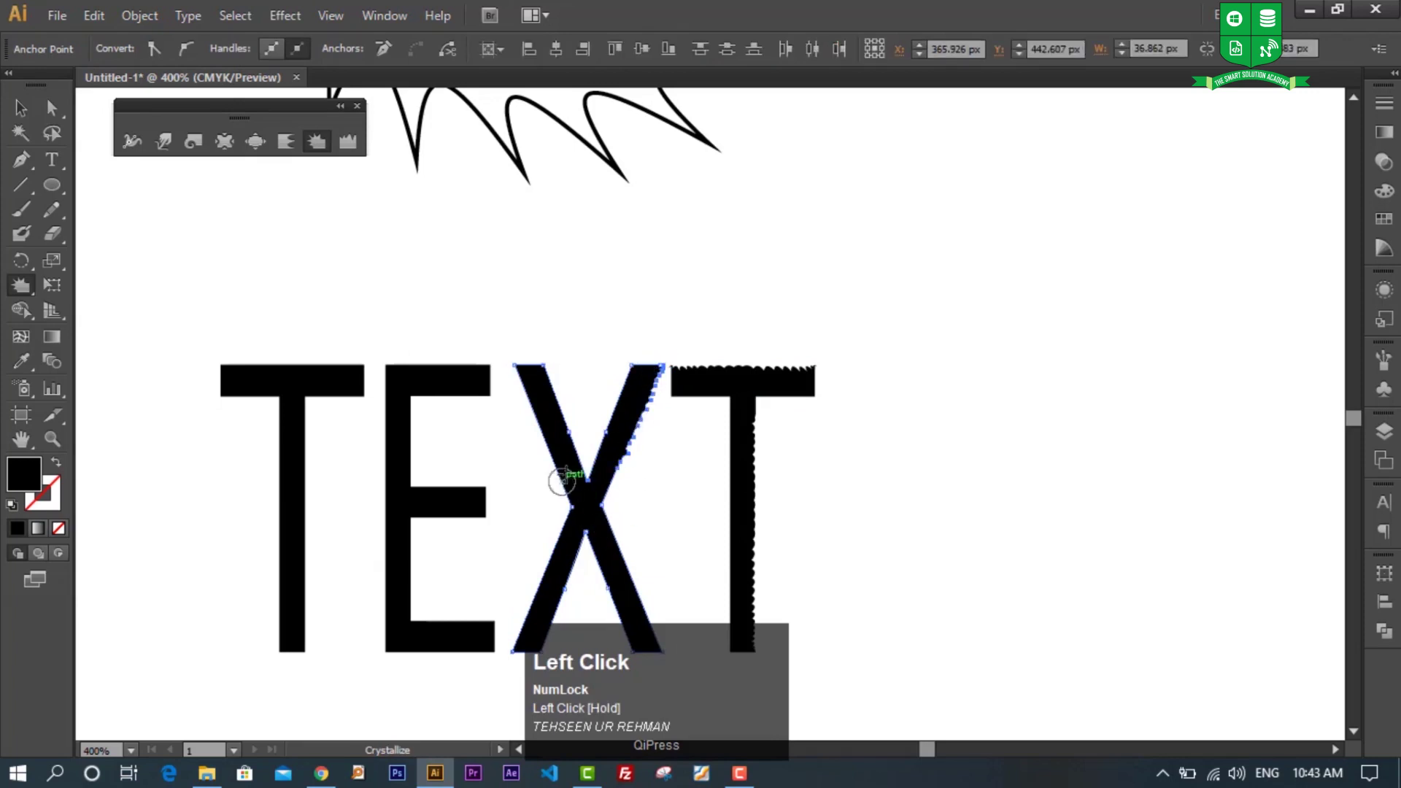
{"action": "left_click", "coordinate": [555, 381], "text": "ctrl"}
{"action": "left_click_drag", "start_coordinate": [551, 366], "coordinate": [607, 519]}
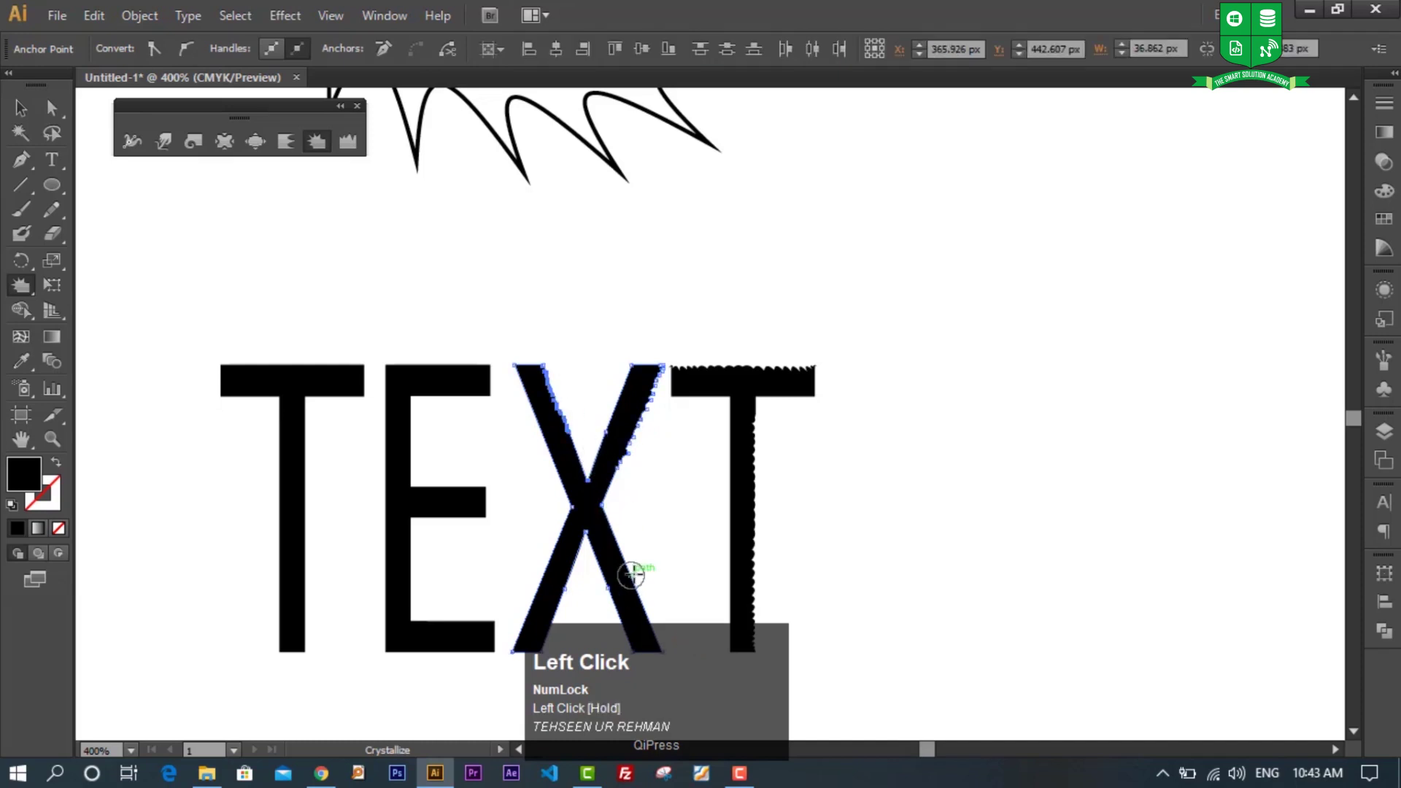
{"action": "mouse_move", "coordinate": [851, 235]}
{"action": "left_mouse_down"}
{"action": "mouse_move", "coordinate": [901, 219]}
{"action": "mouse_move", "coordinate": [879, 227]}
{"action": "left_mouse_up"}
{"action": "mouse_move", "coordinate": [572, 396]}
{"action": "left_mouse_down"}
{"action": "mouse_move", "coordinate": [581, 403]}
{"action": "mouse_move", "coordinate": [579, 369]}
{"action": "mouse_move", "coordinate": [620, 372]}
{"action": "left_mouse_up"}
Step: Crystallize the outer edges of the X's two lower legs with a larger brush, undoing the first attempt
{"action": "scroll", "coordinate": [625, 441], "scroll_direction": "down", "scroll_amount": 3}
{"action": "left_click", "coordinate": [662, 495]}
{"action": "mouse_move", "coordinate": [663, 496]}
{"action": "left_mouse_down"}
{"action": "mouse_move", "coordinate": [627, 451]}
{"action": "mouse_move", "coordinate": [614, 460]}
{"action": "mouse_move", "coordinate": [685, 531]}
{"action": "mouse_move", "coordinate": [673, 493]}
{"action": "mouse_move", "coordinate": [615, 484]}
{"action": "mouse_move", "coordinate": [638, 464]}
{"action": "mouse_move", "coordinate": [676, 522]}
{"action": "mouse_move", "coordinate": [694, 485]}
{"action": "left_mouse_up"}
{"action": "key", "text": "Escape"}
{"action": "key", "text": "ctrl+z"}
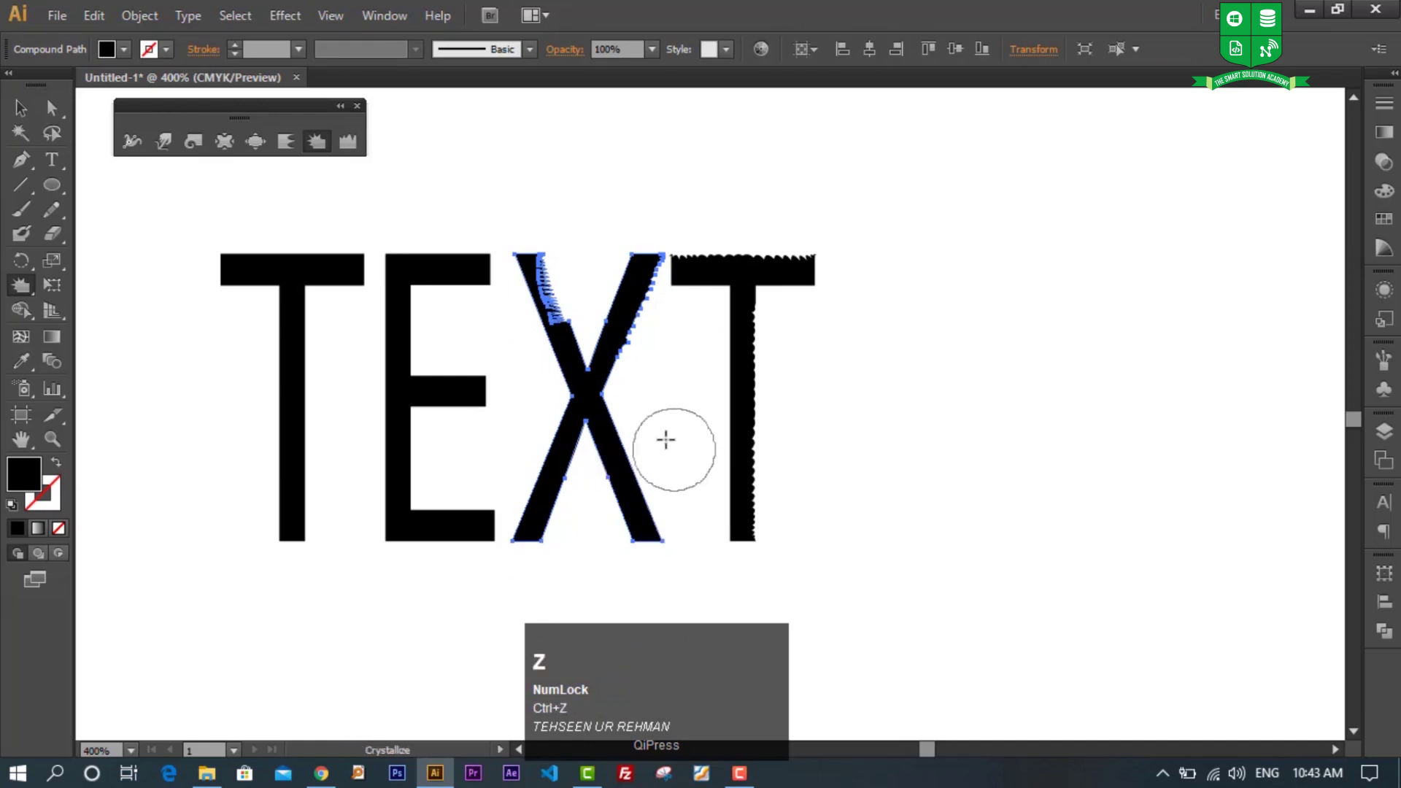
{"action": "mouse_move", "coordinate": [647, 428]}
{"action": "left_mouse_down"}
{"action": "mouse_move", "coordinate": [694, 507]}
{"action": "mouse_move", "coordinate": [680, 476]}
{"action": "left_mouse_up"}
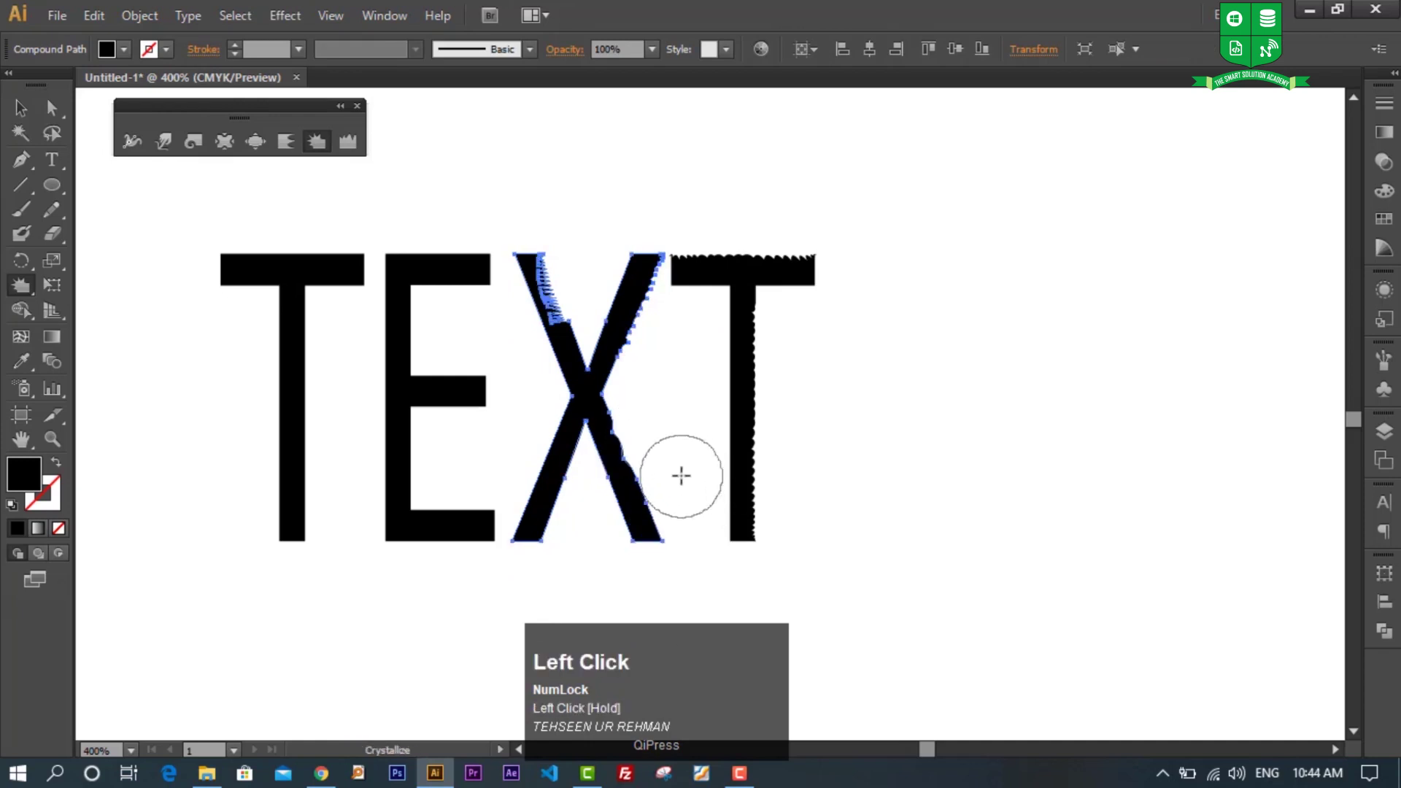
{"action": "mouse_move", "coordinate": [539, 432]}
{"action": "left_mouse_down"}
{"action": "mouse_move", "coordinate": [519, 484]}
{"action": "mouse_move", "coordinate": [537, 469]}
{"action": "left_mouse_up"}
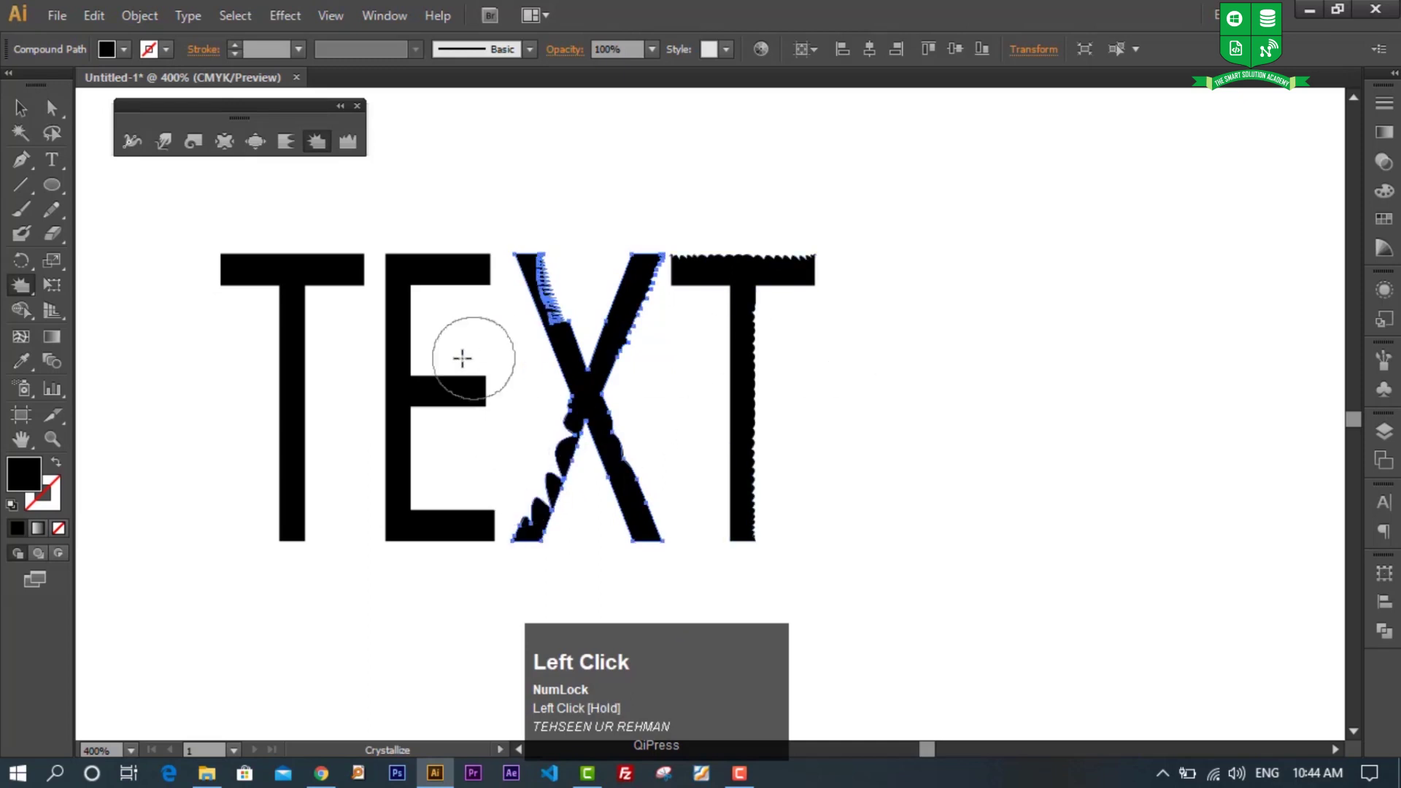
Step: Crystallize the middle, upper and lower arms of the letter E into coarse spikes
{"action": "left_click_drag", "start_coordinate": [451, 372], "coordinate": [478, 371]}
{"action": "left_click_drag", "start_coordinate": [432, 269], "coordinate": [493, 237]}
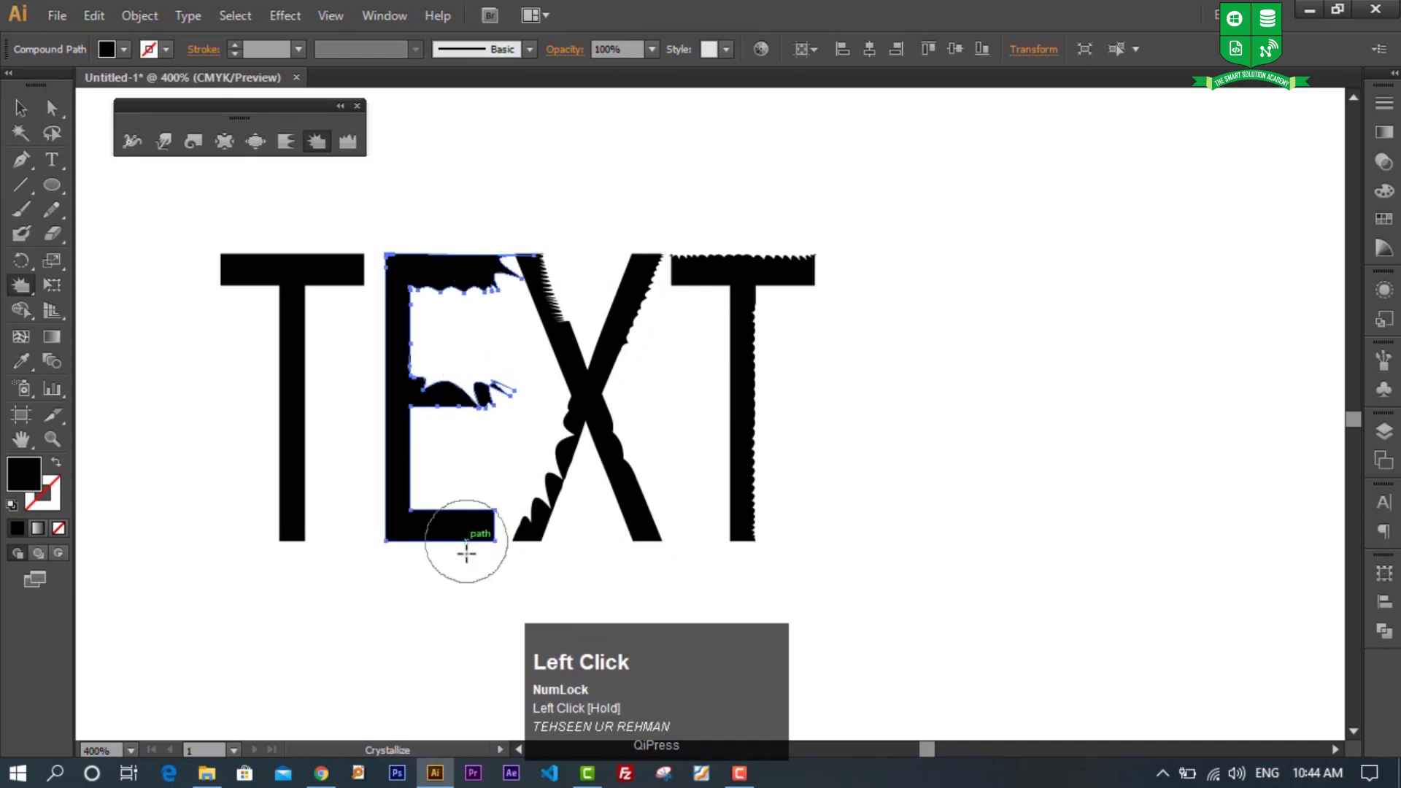
{"action": "mouse_move", "coordinate": [435, 523]}
{"action": "left_mouse_down"}
{"action": "mouse_move", "coordinate": [469, 510]}
{"action": "mouse_move", "coordinate": [431, 484]}
{"action": "left_mouse_up"}
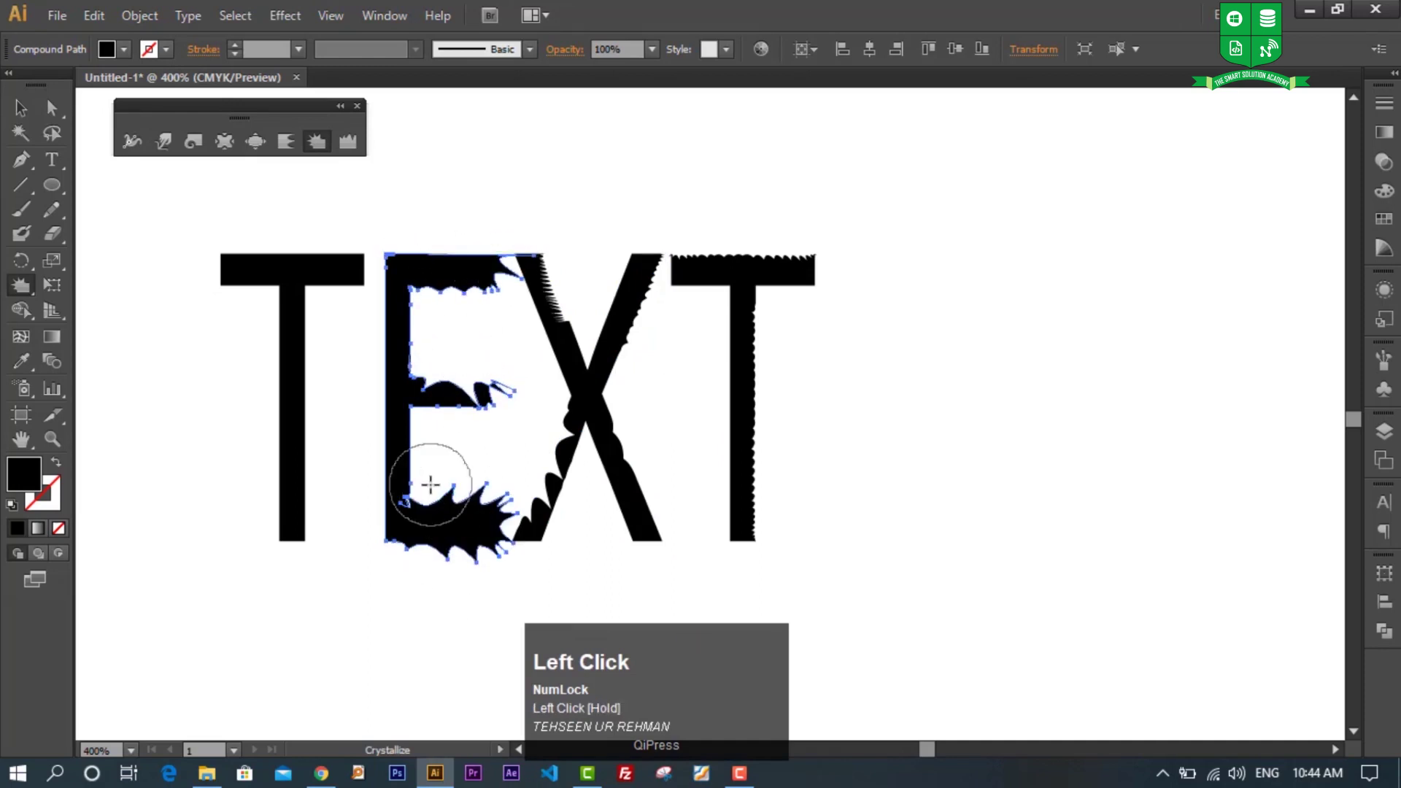
Step: Crystallize the crossbar and the base of the first T into outward spikes
{"action": "mouse_move", "coordinate": [261, 265]}
{"action": "left_mouse_down"}
{"action": "mouse_move", "coordinate": [184, 267]}
{"action": "mouse_move", "coordinate": [364, 277]}
{"action": "left_mouse_up"}
{"action": "left_click", "coordinate": [264, 270], "text": "ctrl"}
{"action": "mouse_move", "coordinate": [285, 485]}
{"action": "left_mouse_down"}
{"action": "mouse_move", "coordinate": [285, 540]}
{"action": "mouse_move", "coordinate": [332, 417]}
{"action": "left_mouse_up"}
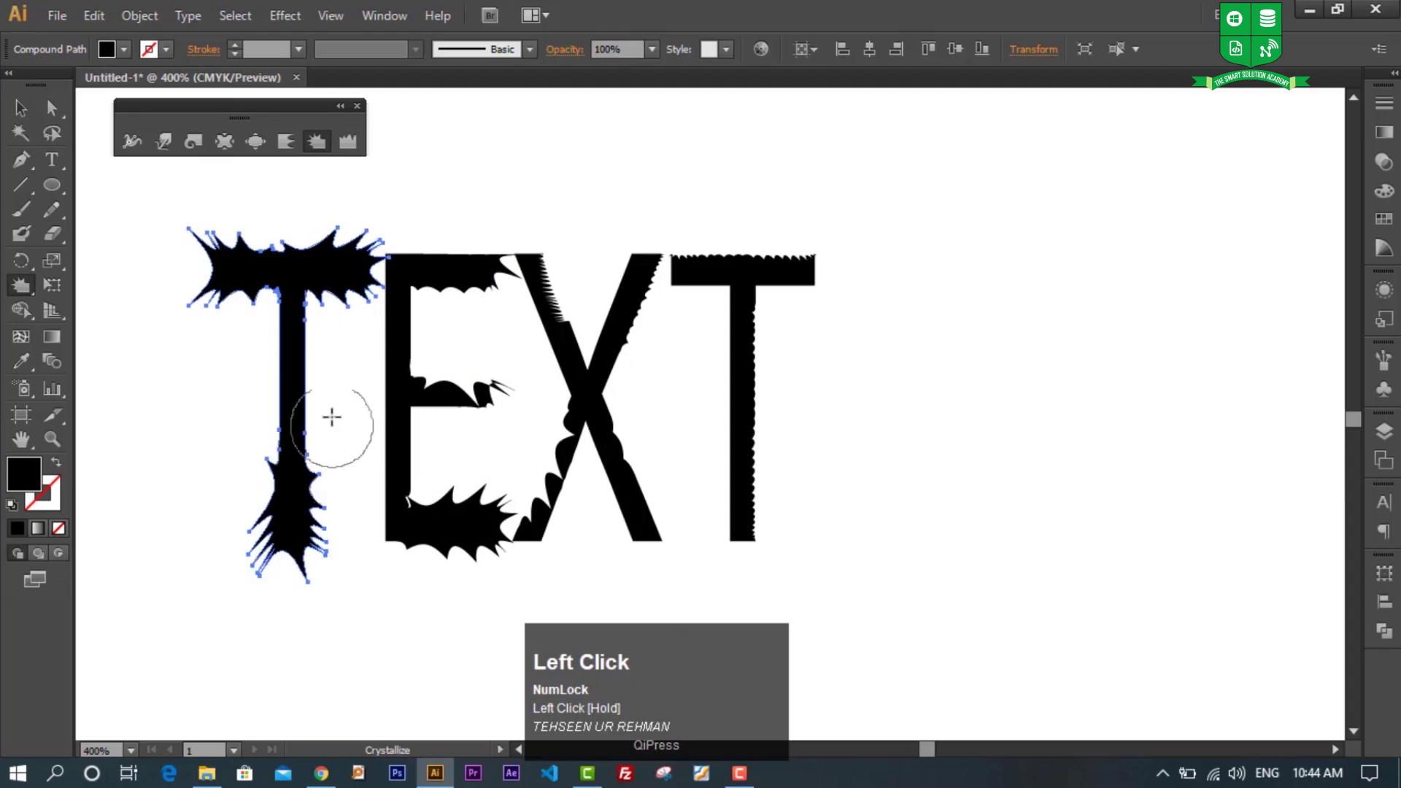
{"action": "scroll", "coordinate": [334, 428], "scroll_direction": "down", "scroll_amount": 2}
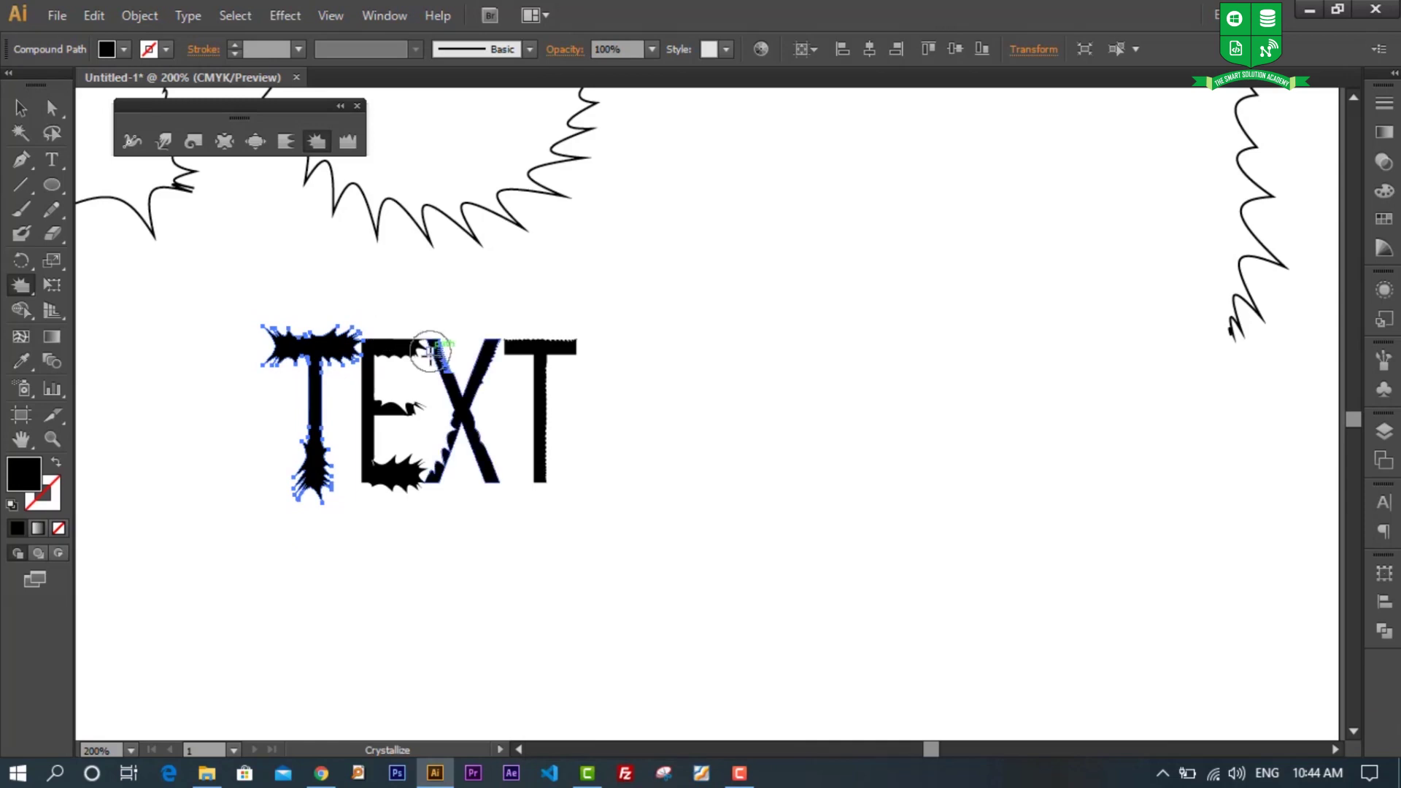
{"action": "scroll", "coordinate": [422, 314], "scroll_direction": "down", "scroll_amount": 2}
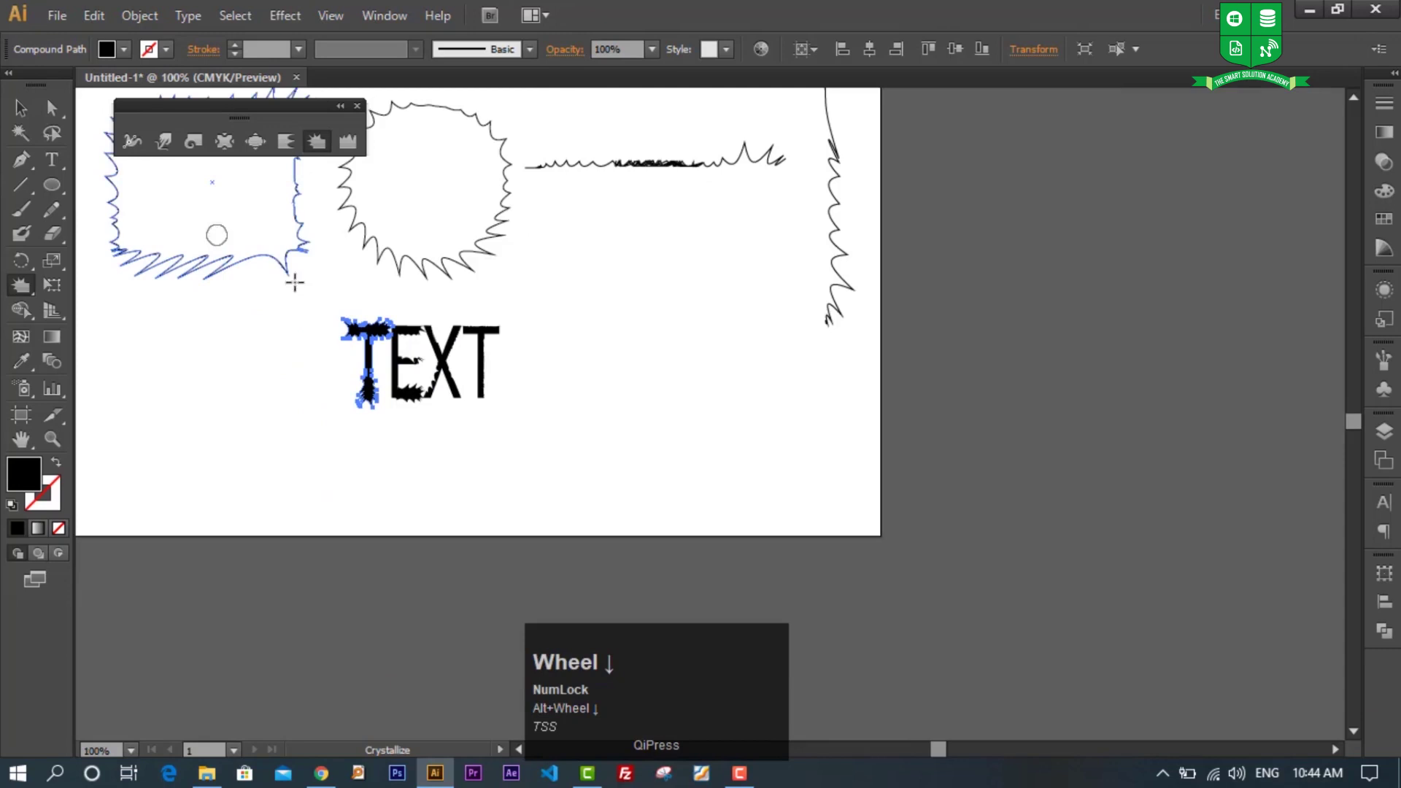
{"action": "key", "text": "space"}
{"action": "left_click_drag", "start_coordinate": [666, 309], "coordinate": [862, 378]}
{"action": "left_click", "coordinate": [14, 106]}
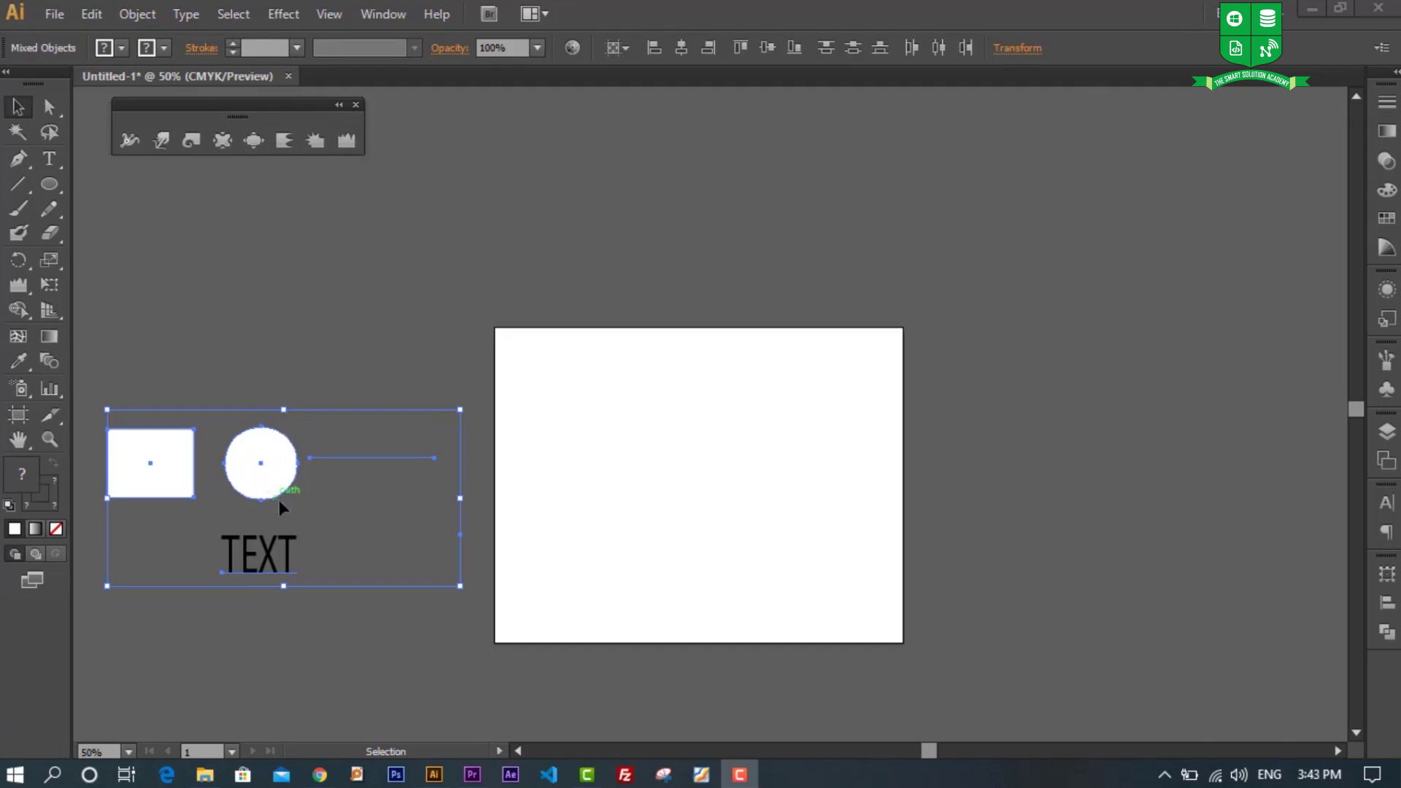
Step: Duplicate the original rectangle, circle, two lines and text together onto the cleared artboard and deselect the copies
{"action": "key", "text": "alt"}
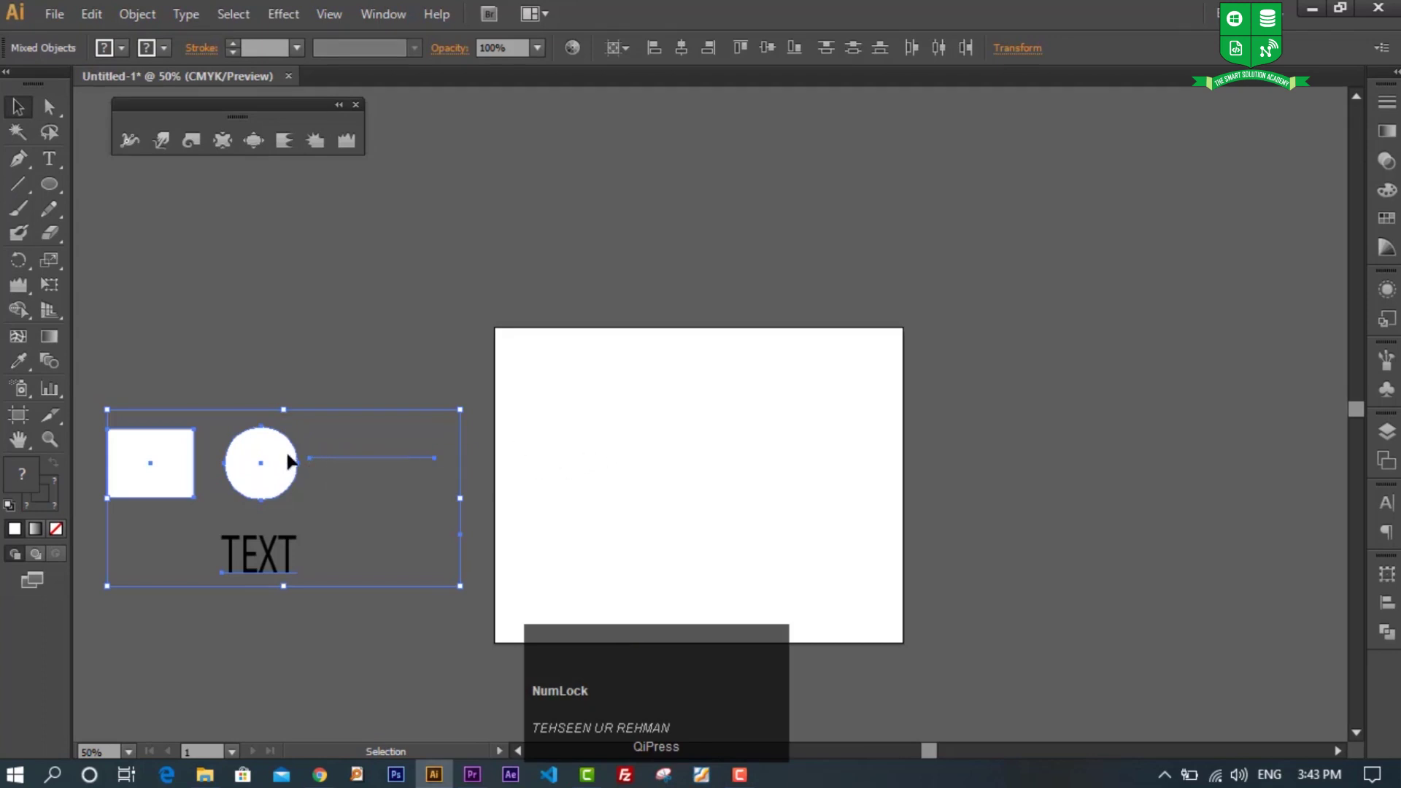
{"action": "left_click", "coordinate": [70, 167]}
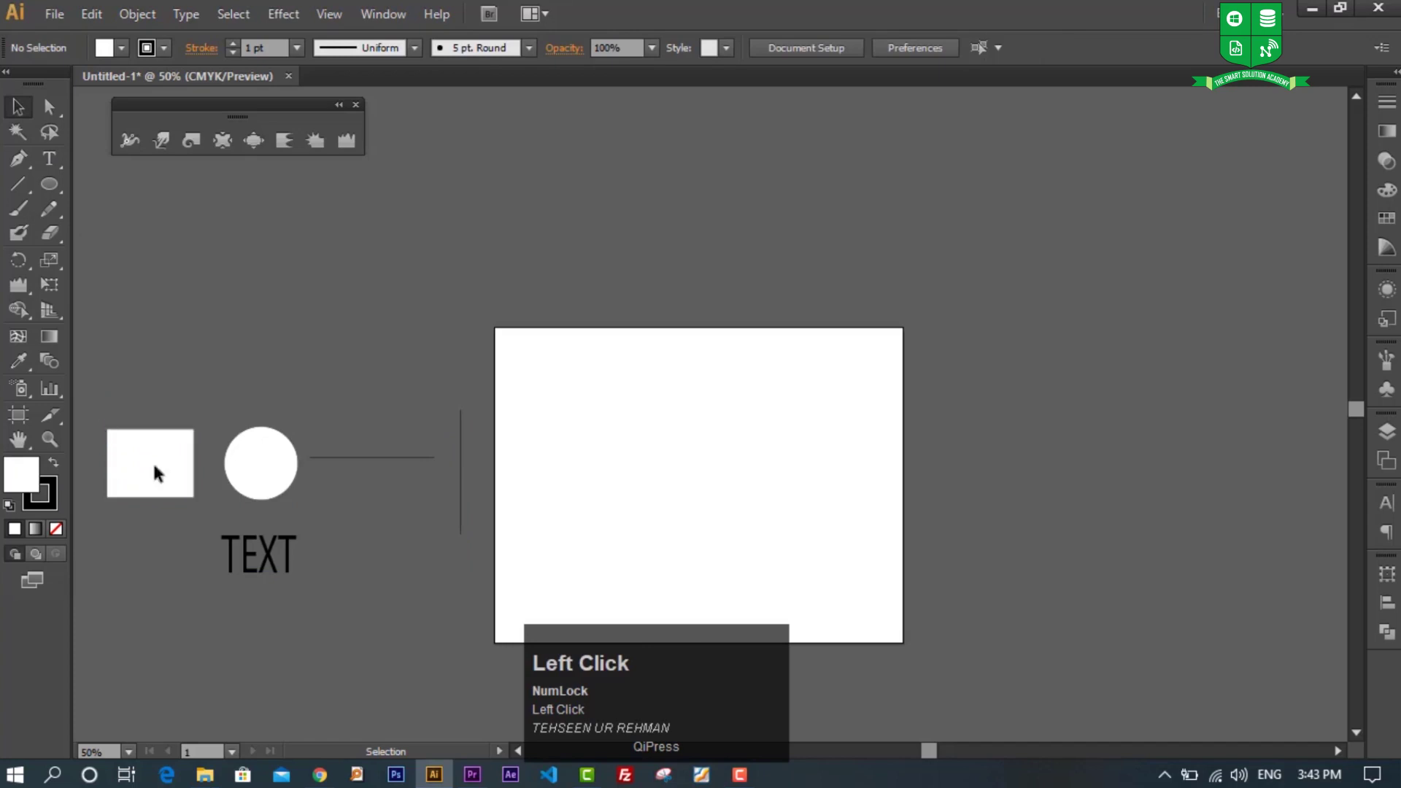
{"action": "left_click_drag", "start_coordinate": [485, 616], "coordinate": [450, 604]}
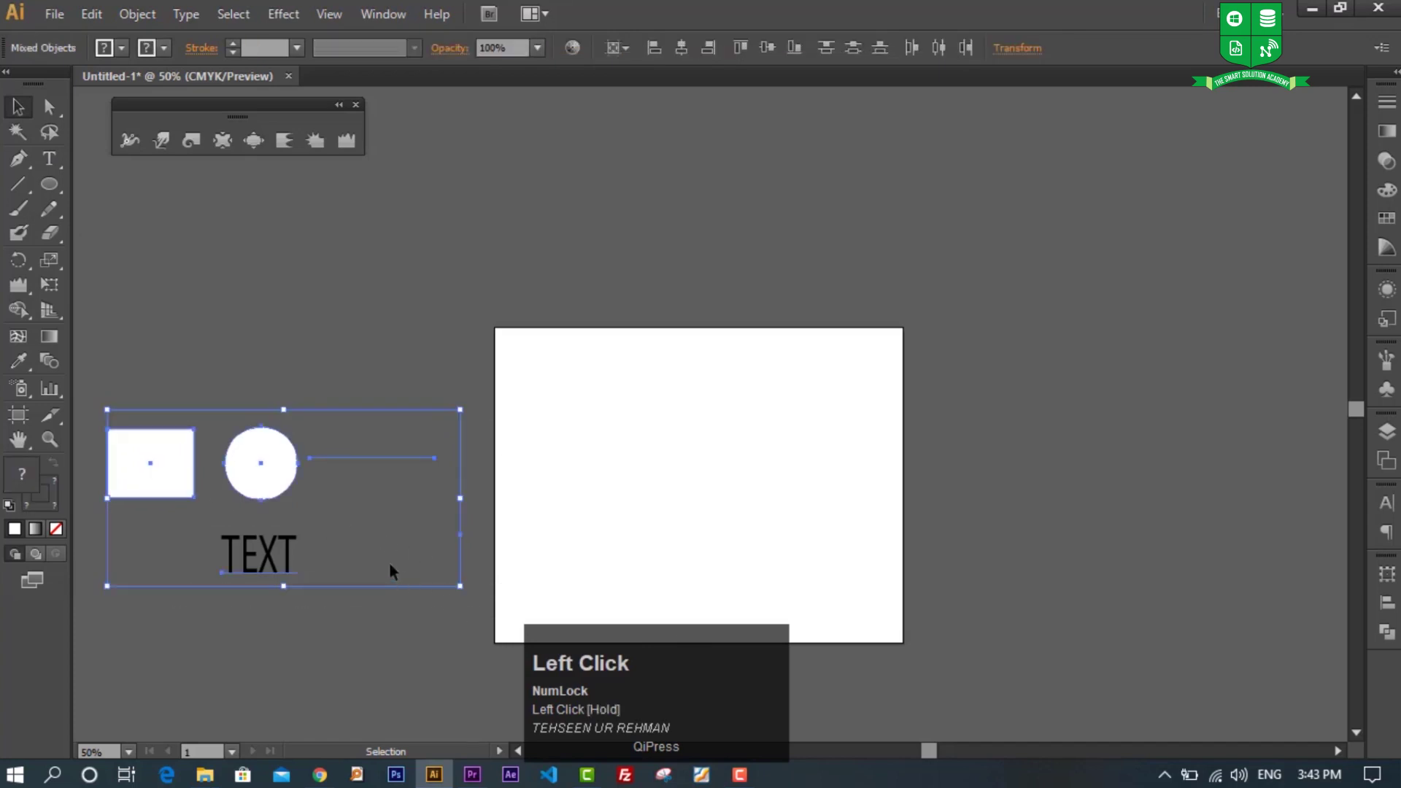
{"action": "key", "text": "alt"}
{"action": "left_click_drag", "start_coordinate": [257, 473], "coordinate": [672, 457]}
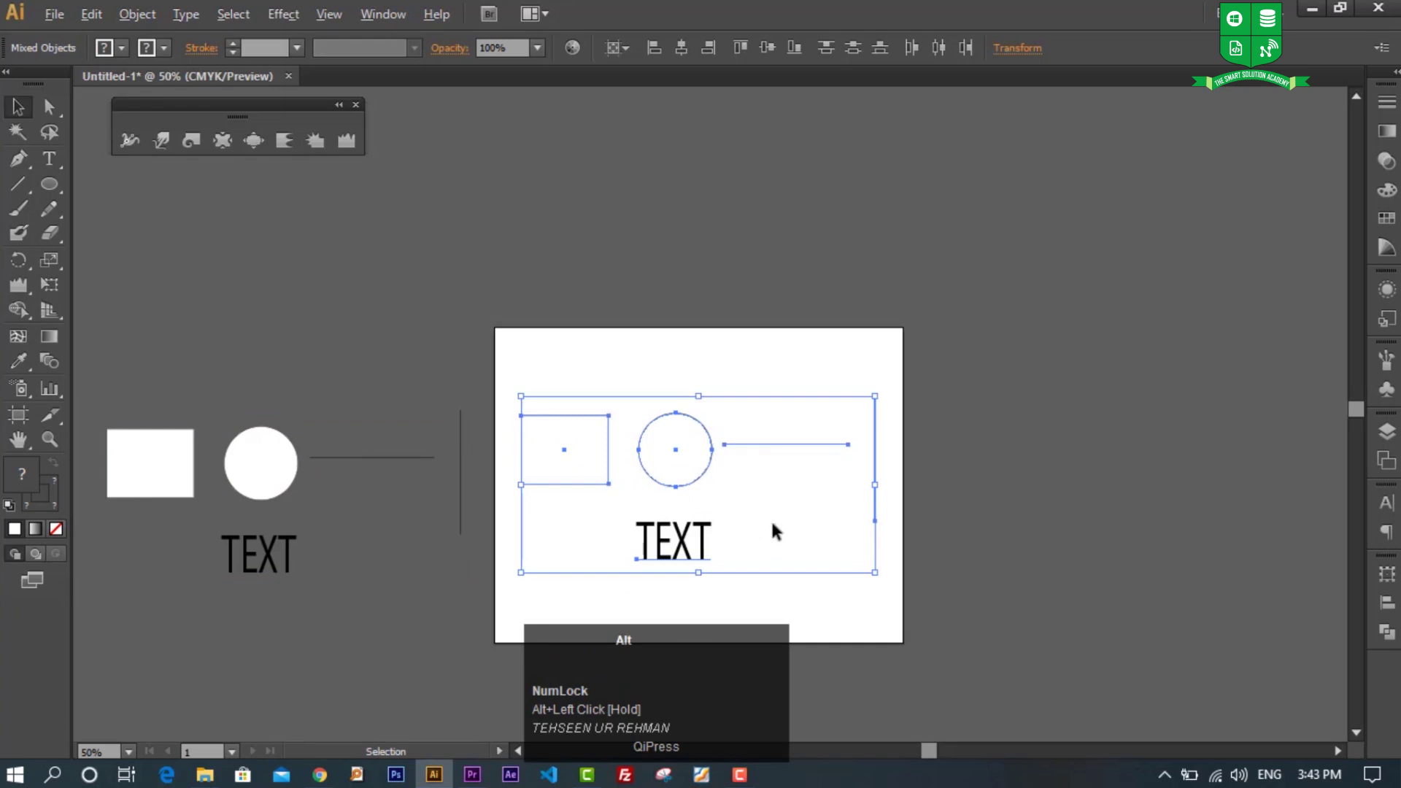
{"action": "scroll", "coordinate": [772, 526], "scroll_direction": "up", "scroll_amount": 3}
{"action": "scroll", "coordinate": [772, 523], "scroll_direction": "down", "scroll_amount": 1}
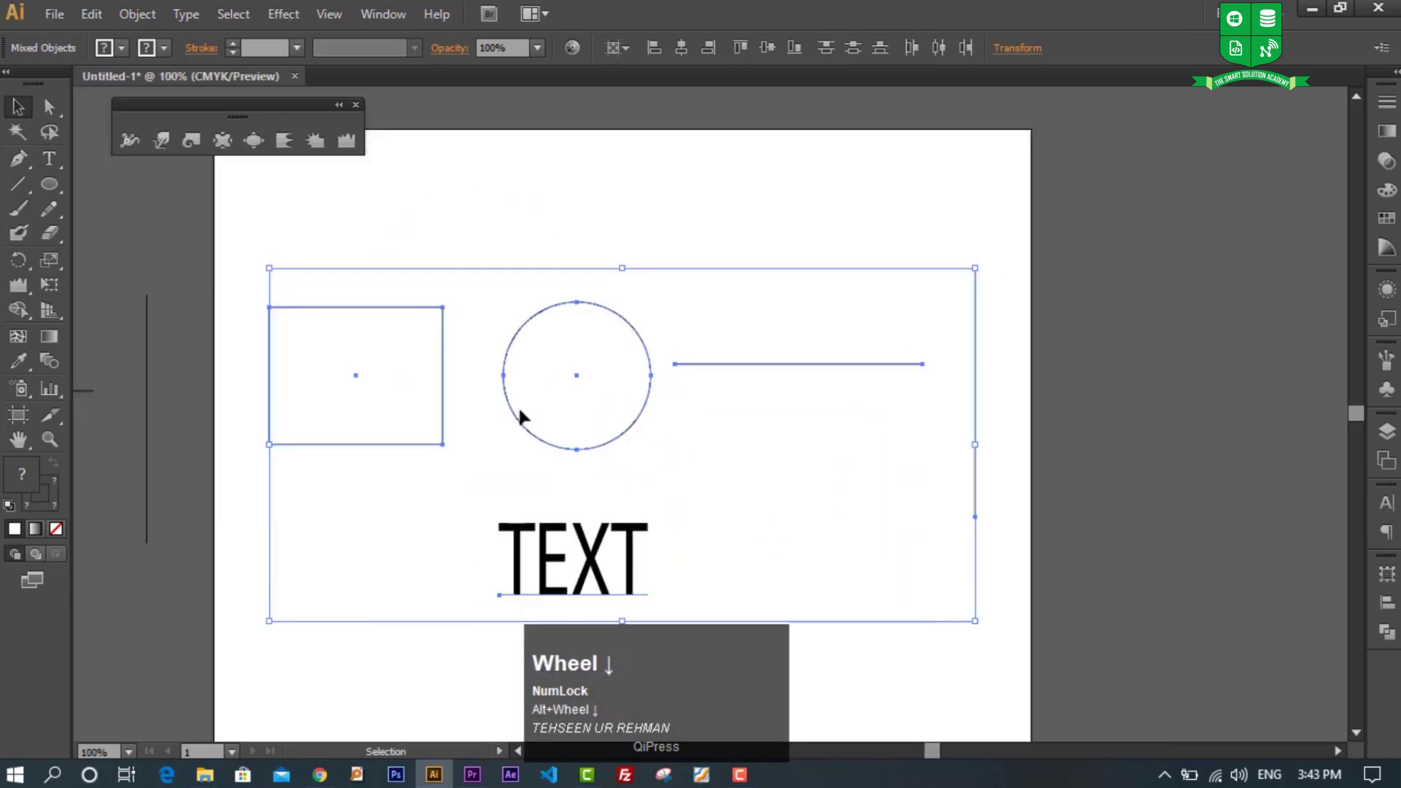
{"action": "left_click", "coordinate": [493, 216]}
Step: Roughen the rectangle's top edge with repeated Wrinkle tool strokes until it has dense, uneven spikes
{"action": "left_click", "coordinate": [406, 309]}
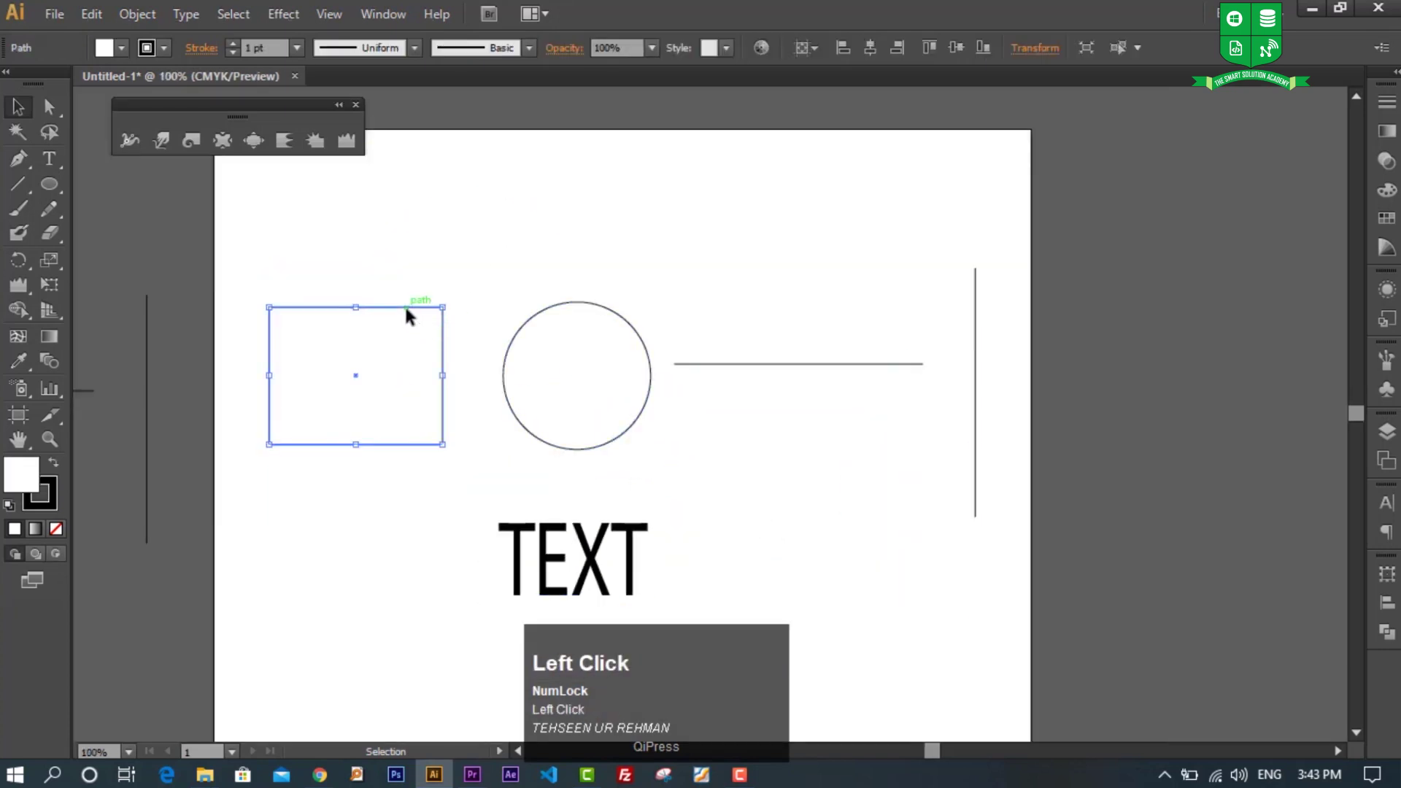
{"action": "left_click", "coordinate": [347, 140]}
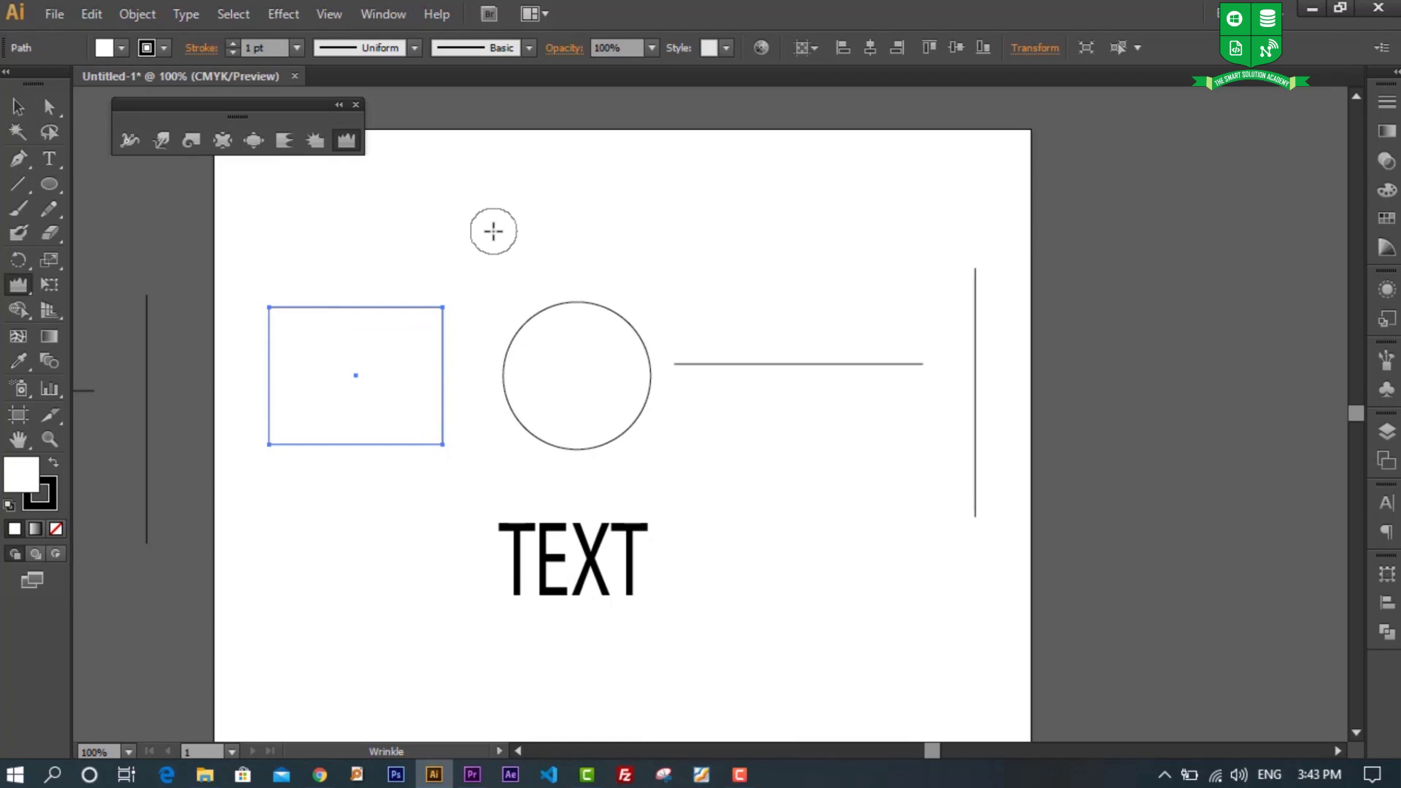
{"action": "mouse_move", "coordinate": [456, 241]}
{"action": "left_mouse_down"}
{"action": "mouse_move", "coordinate": [519, 212]}
{"action": "mouse_move", "coordinate": [454, 241]}
{"action": "left_mouse_up"}
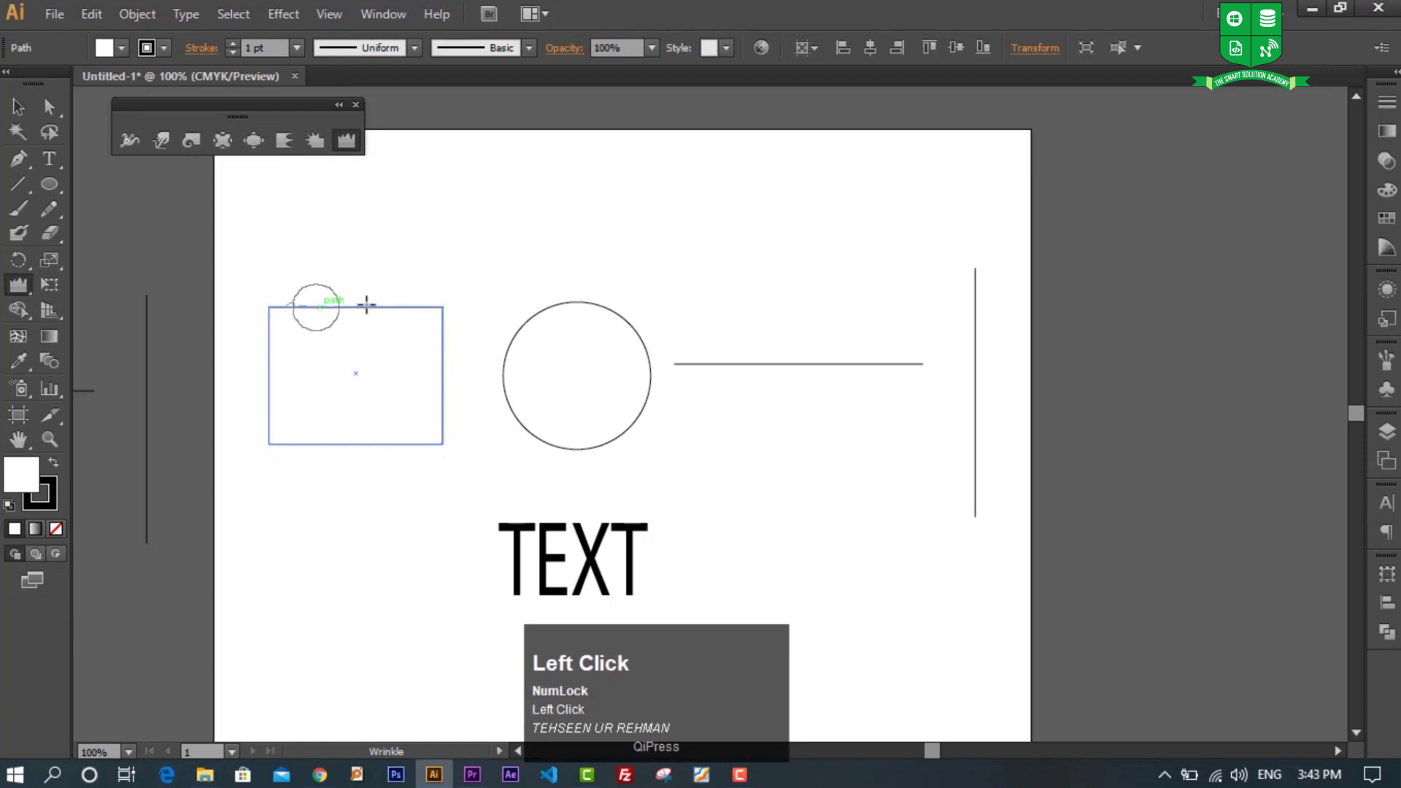
{"action": "mouse_move", "coordinate": [419, 275]}
{"action": "left_mouse_down"}
{"action": "mouse_move", "coordinate": [338, 300]}
{"action": "mouse_move", "coordinate": [372, 262]}
{"action": "mouse_move", "coordinate": [407, 253]}
{"action": "left_mouse_up"}
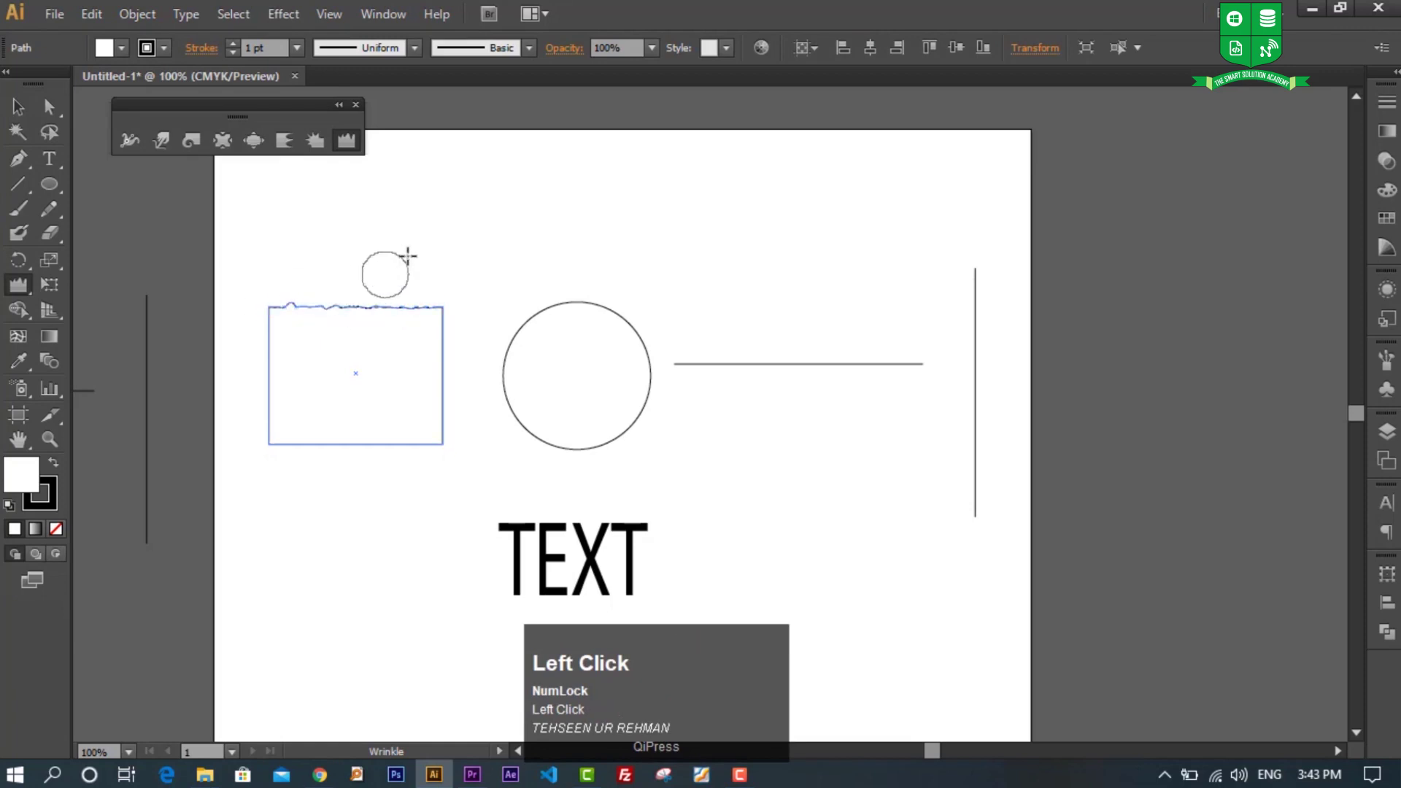
{"action": "left_click_drag", "start_coordinate": [388, 304], "coordinate": [416, 307]}
{"action": "mouse_move", "coordinate": [442, 353]}
{"action": "left_mouse_down"}
{"action": "mouse_move", "coordinate": [385, 393]}
{"action": "mouse_move", "coordinate": [417, 394]}
{"action": "mouse_move", "coordinate": [321, 393]}
{"action": "mouse_move", "coordinate": [364, 269]}
{"action": "mouse_move", "coordinate": [380, 305]}
{"action": "left_mouse_up"}
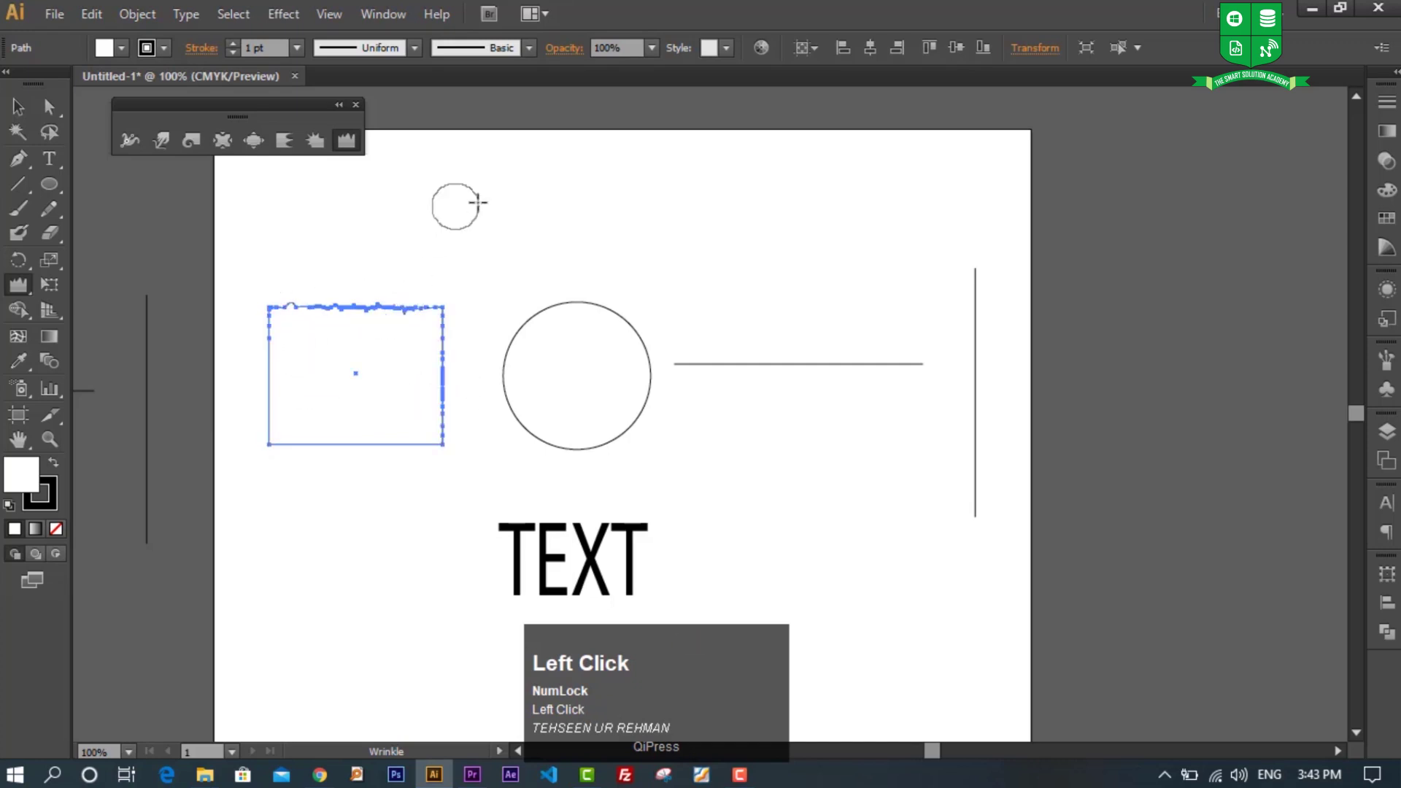
{"action": "left_click_drag", "start_coordinate": [552, 212], "coordinate": [588, 197]}
{"action": "mouse_move", "coordinate": [379, 291]}
{"action": "left_mouse_down"}
{"action": "mouse_move", "coordinate": [397, 266]}
{"action": "mouse_move", "coordinate": [600, 362]}
{"action": "mouse_move", "coordinate": [567, 328]}
{"action": "mouse_move", "coordinate": [597, 272]}
{"action": "mouse_move", "coordinate": [601, 425]}
{"action": "mouse_move", "coordinate": [465, 386]}
{"action": "mouse_move", "coordinate": [316, 413]}
{"action": "left_mouse_up"}
Step: Select the circle and wrinkle its outline into irregular ripples
{"action": "key", "text": "ctrl"}
{"action": "left_click", "coordinate": [602, 305], "text": "ctrl"}
{"action": "key", "text": "ctrl"}
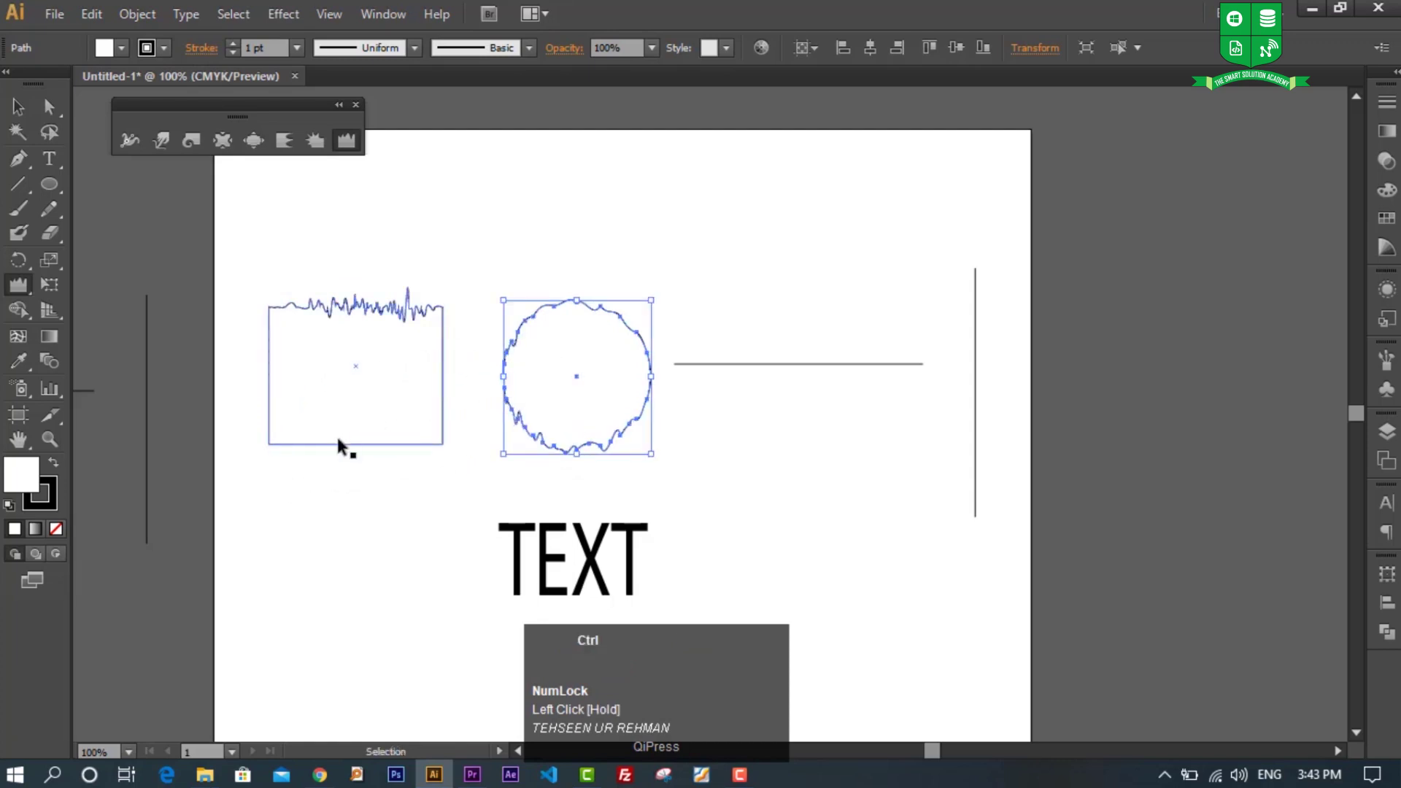
Step: Wrinkle the rectangle's bottom edge into gentle waves
{"action": "left_click", "coordinate": [336, 440], "text": "ctrl"}
{"action": "left_click_drag", "start_coordinate": [326, 446], "coordinate": [383, 442]}
{"action": "mouse_move", "coordinate": [397, 500]}
{"action": "left_mouse_down"}
{"action": "mouse_move", "coordinate": [366, 404]}
{"action": "mouse_move", "coordinate": [296, 365]}
{"action": "mouse_move", "coordinate": [410, 397]}
{"action": "mouse_move", "coordinate": [448, 378]}
{"action": "left_mouse_up"}
{"action": "left_click", "coordinate": [638, 316], "text": "ctrl"}
{"action": "mouse_move", "coordinate": [638, 316]}
{"action": "left_mouse_down"}
{"action": "mouse_move", "coordinate": [580, 371]}
{"action": "mouse_move", "coordinate": [614, 370]}
{"action": "left_mouse_up"}
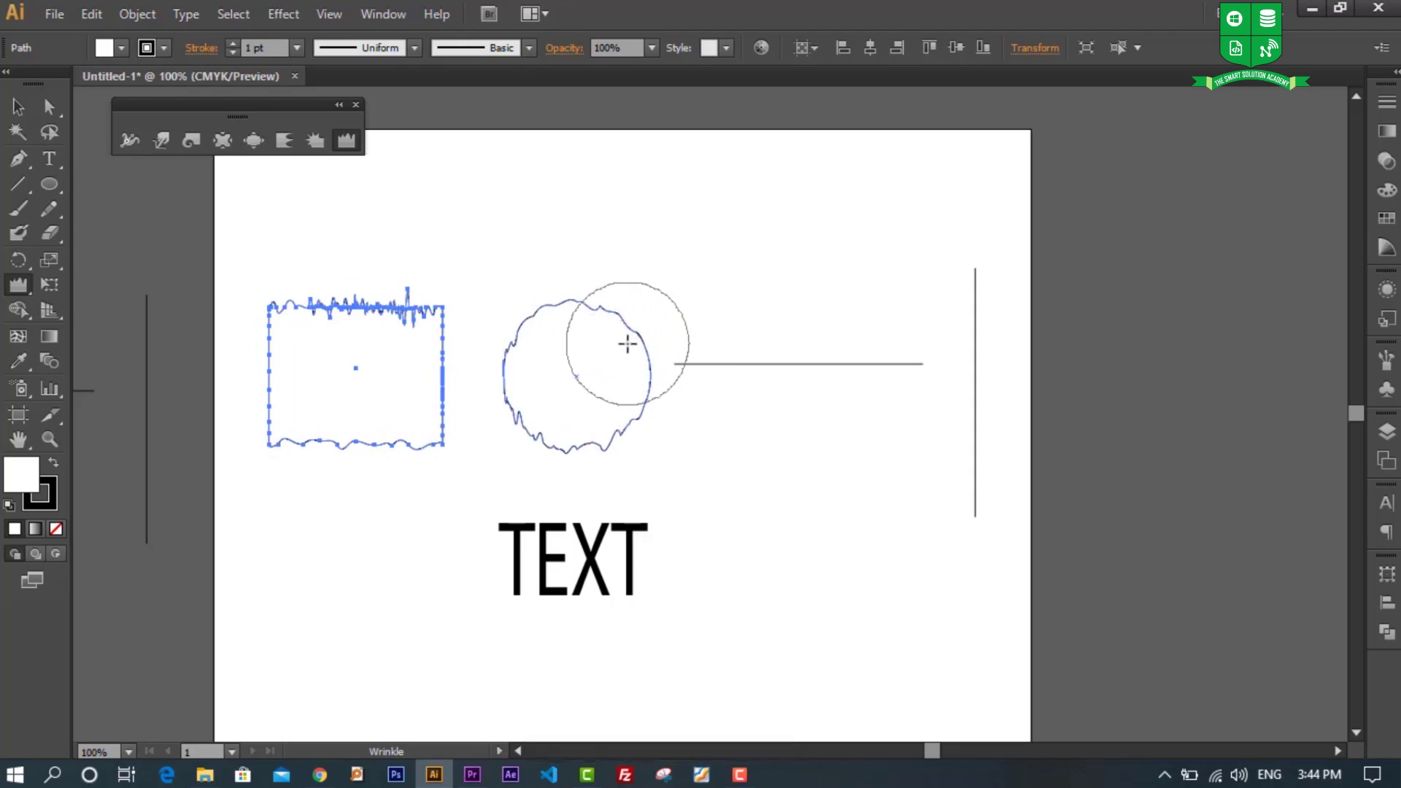
{"action": "left_click_drag", "start_coordinate": [627, 344], "coordinate": [632, 347]}
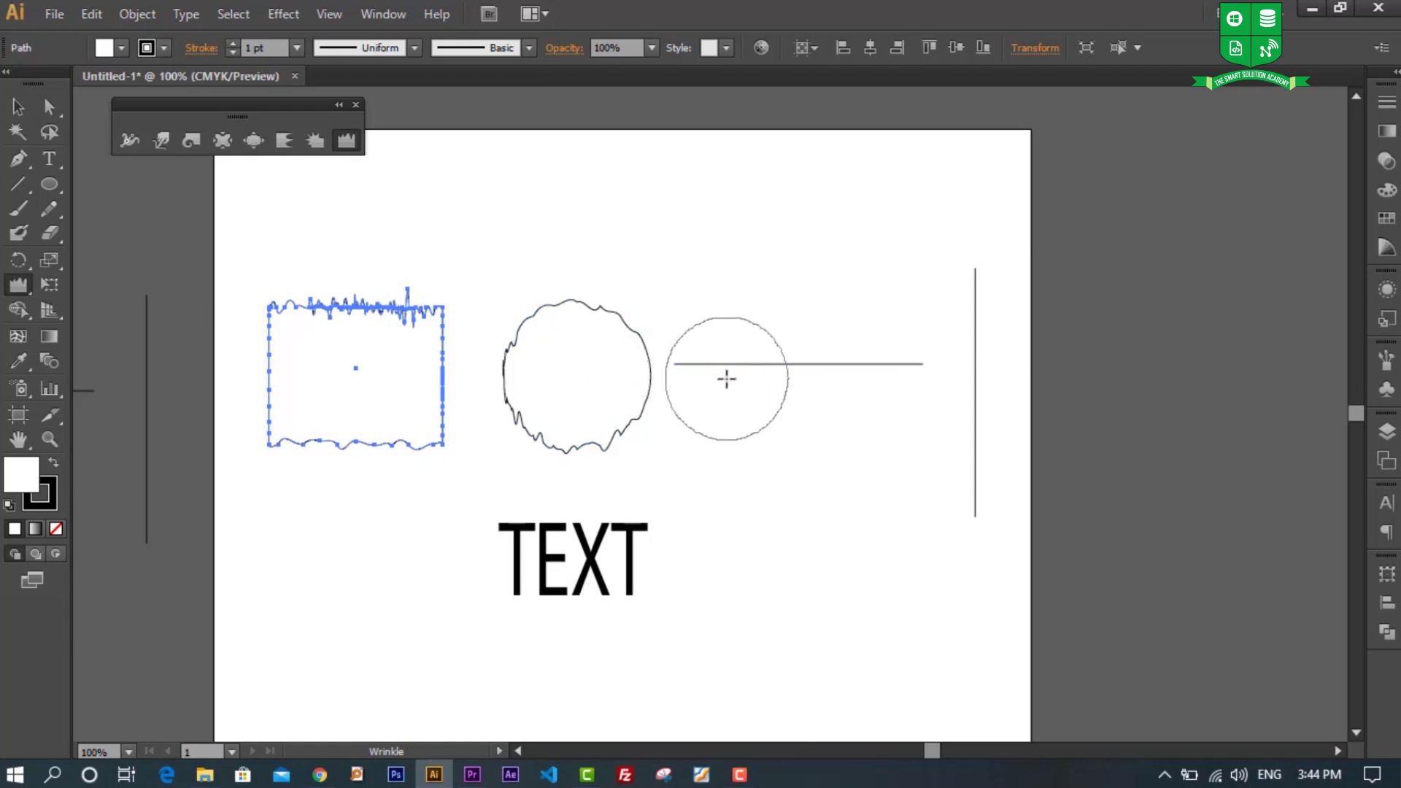
Step: Wrinkle the horizontal line into small waves and brush over the vertical line as well
{"action": "left_click_drag", "start_coordinate": [782, 359], "coordinate": [763, 387]}
{"action": "mouse_move", "coordinate": [775, 312]}
{"action": "left_mouse_down"}
{"action": "mouse_move", "coordinate": [826, 378]}
{"action": "mouse_move", "coordinate": [859, 335]}
{"action": "mouse_move", "coordinate": [854, 427]}
{"action": "mouse_move", "coordinate": [783, 446]}
{"action": "mouse_move", "coordinate": [740, 430]}
{"action": "mouse_move", "coordinate": [737, 341]}
{"action": "mouse_move", "coordinate": [806, 357]}
{"action": "mouse_move", "coordinate": [978, 325]}
{"action": "mouse_move", "coordinate": [886, 322]}
{"action": "mouse_move", "coordinate": [1002, 373]}
{"action": "mouse_move", "coordinate": [936, 438]}
{"action": "mouse_move", "coordinate": [1000, 449]}
{"action": "mouse_move", "coordinate": [889, 442]}
{"action": "left_mouse_up"}
{"action": "left_click", "coordinate": [974, 322], "text": "ctrl"}
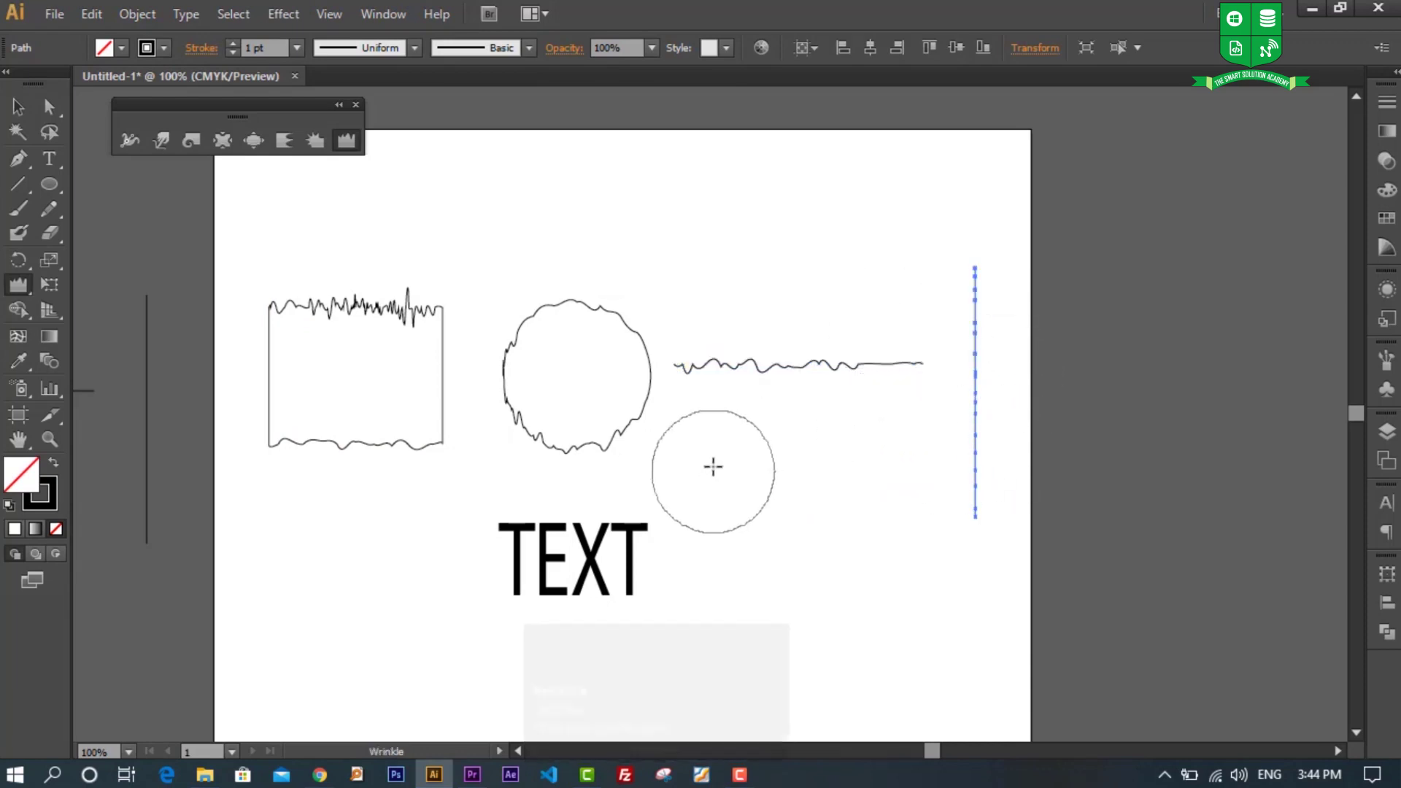
Step: Convert the word TEXT to outlines
{"action": "key", "text": "alt"}
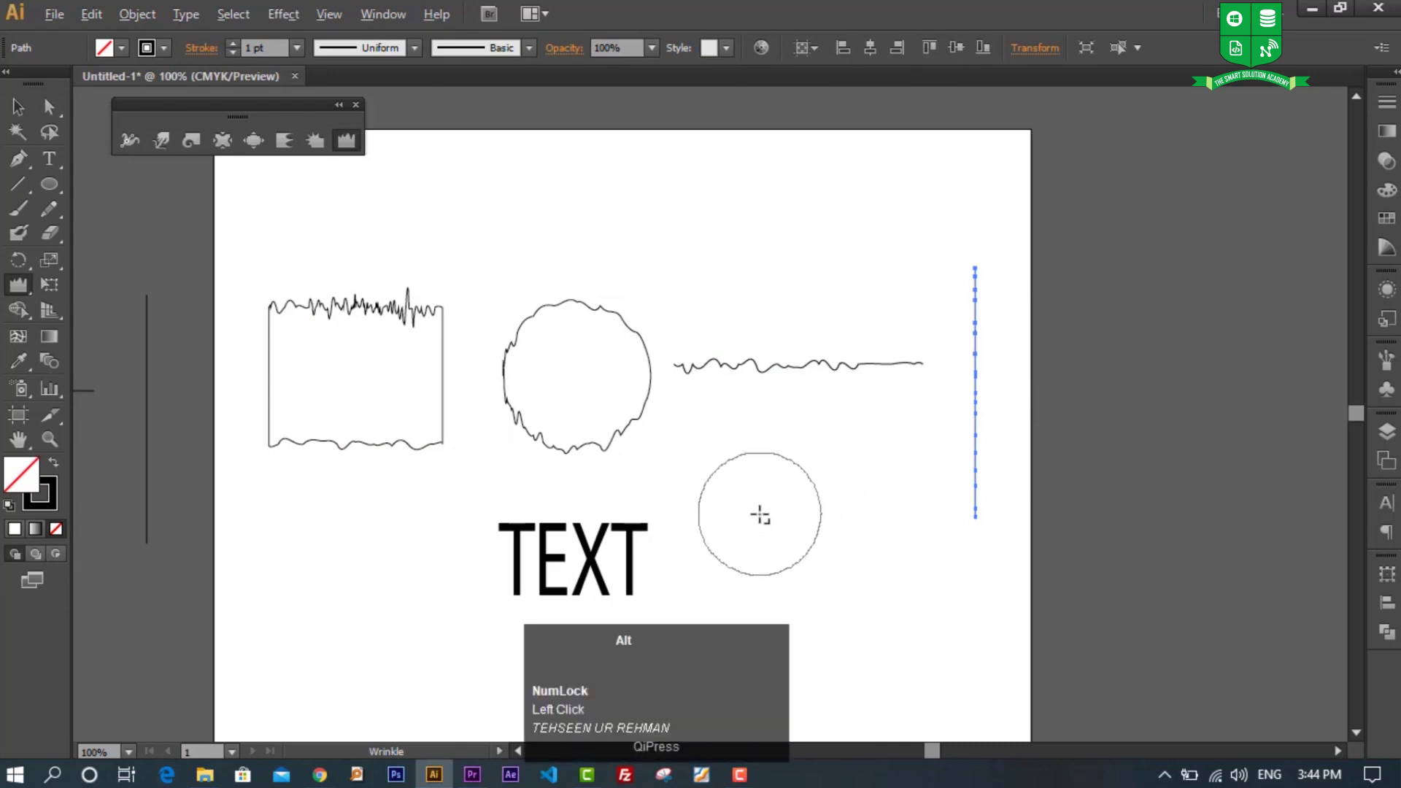
{"action": "key", "text": "space"}
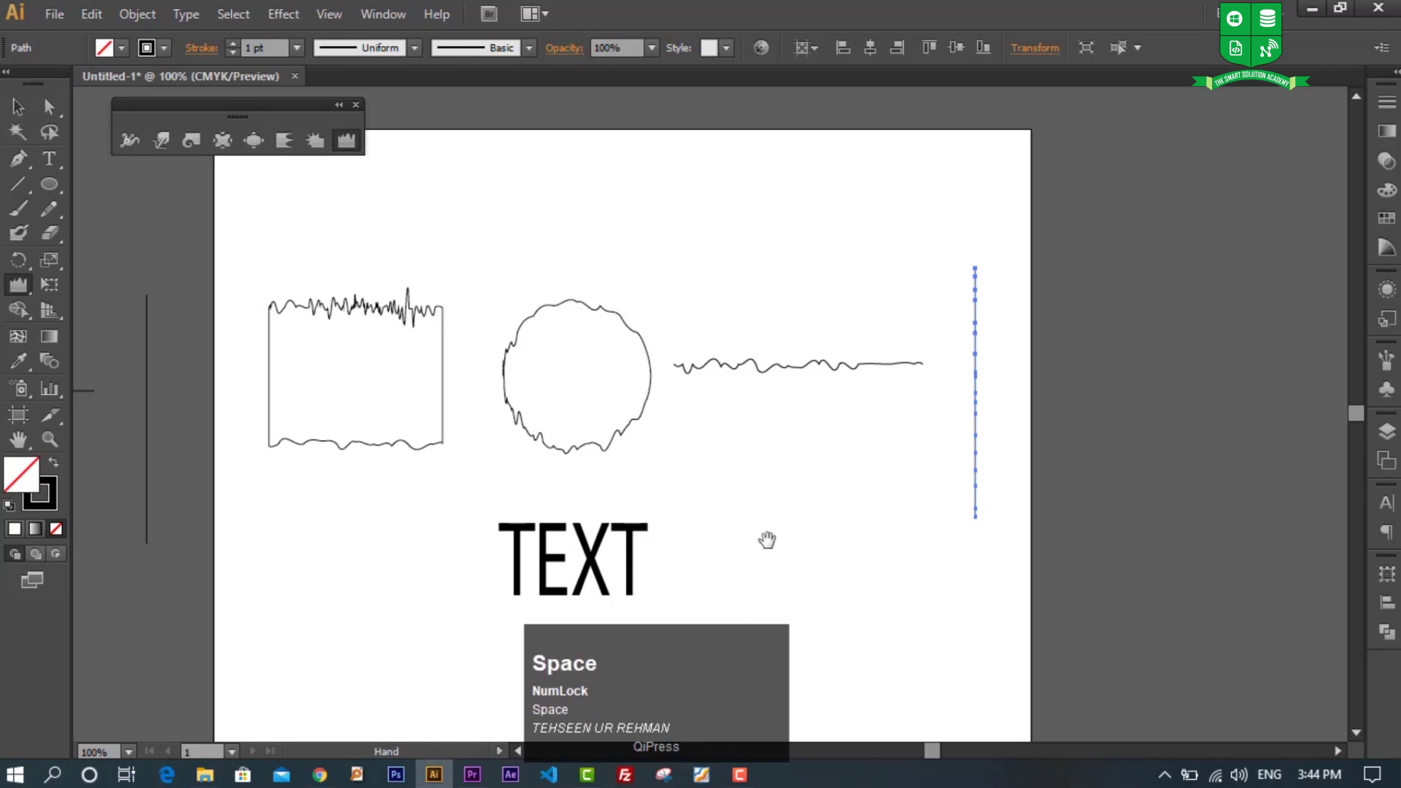
{"action": "left_click_drag", "start_coordinate": [766, 538], "coordinate": [803, 447]}
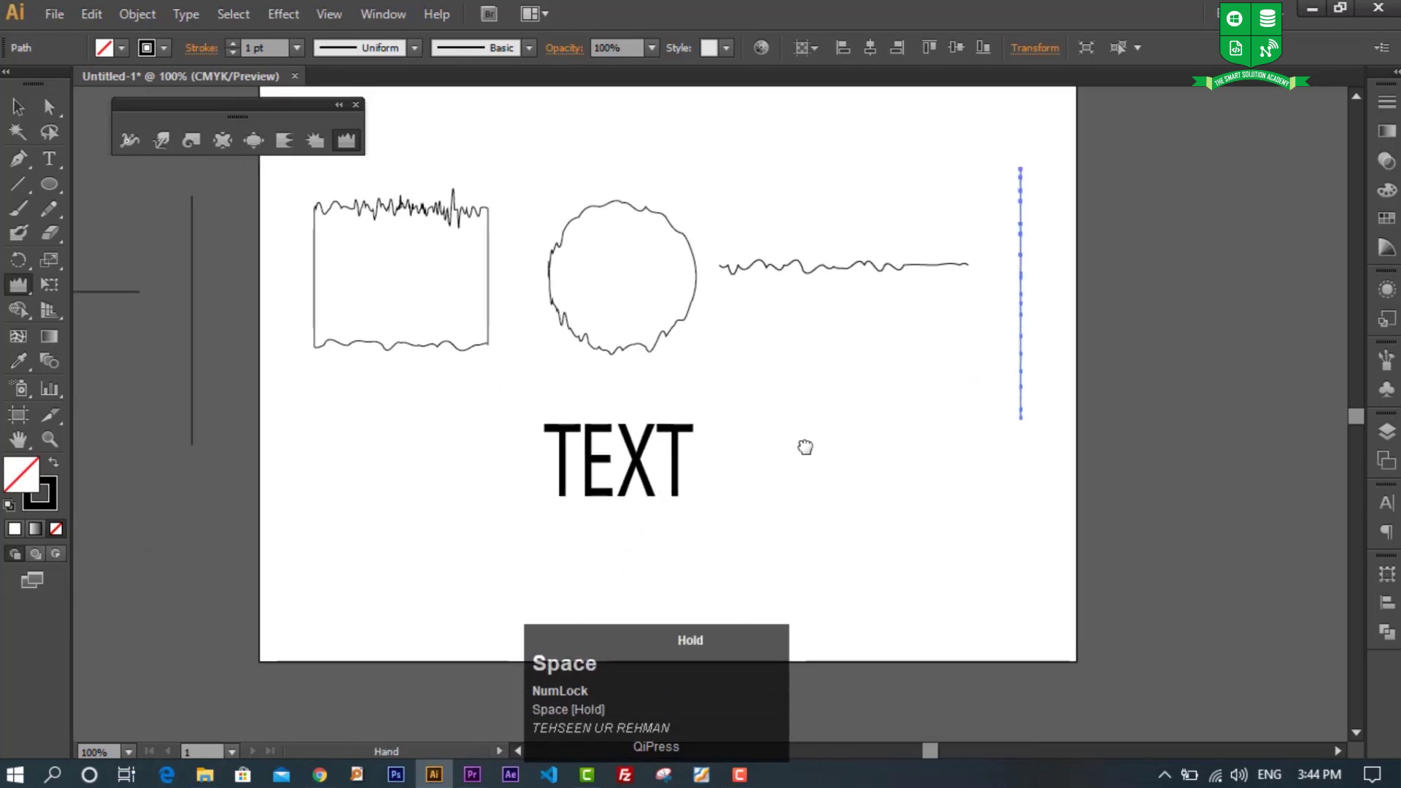
{"action": "left_click", "coordinate": [678, 440], "text": "ctrl"}
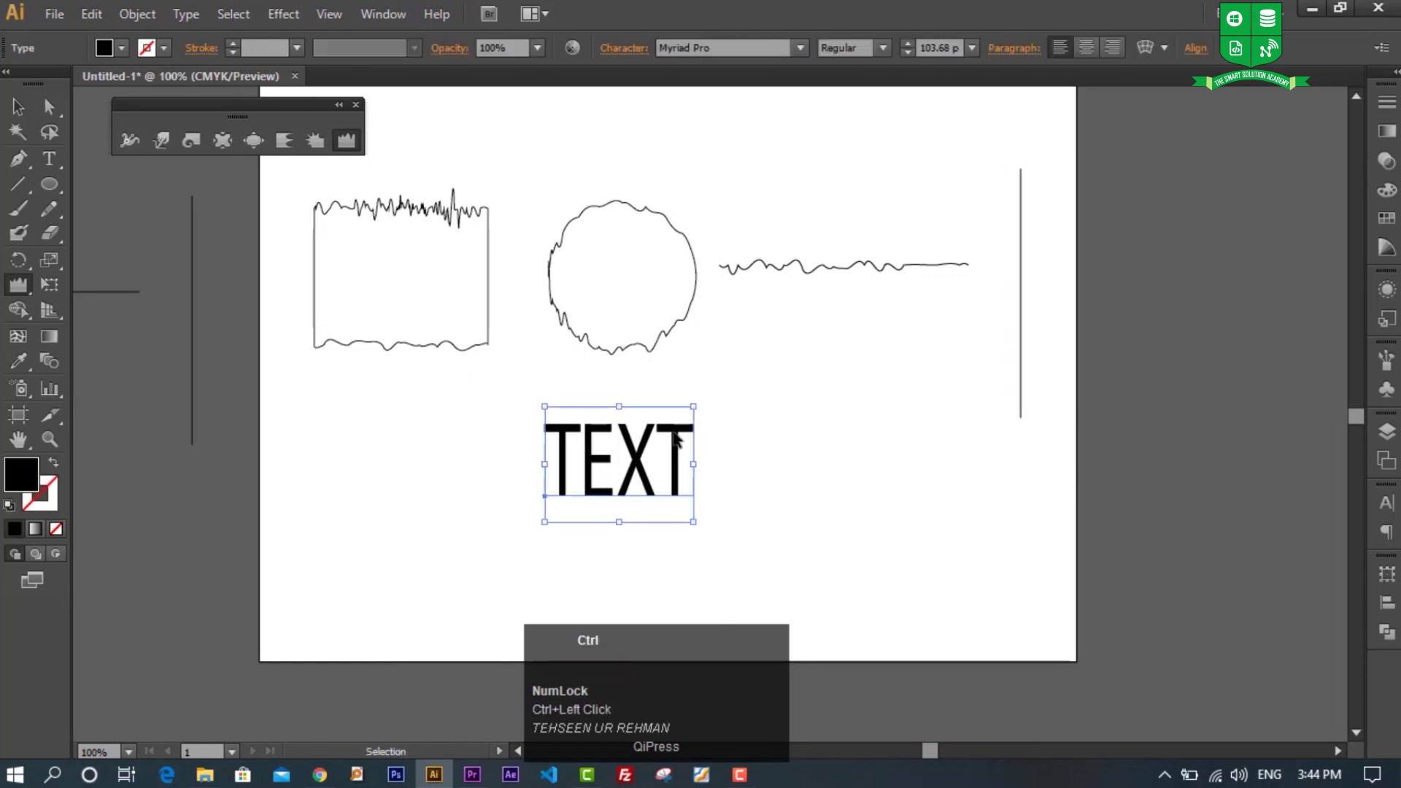
{"action": "key", "text": "ctrl+shift+o"}
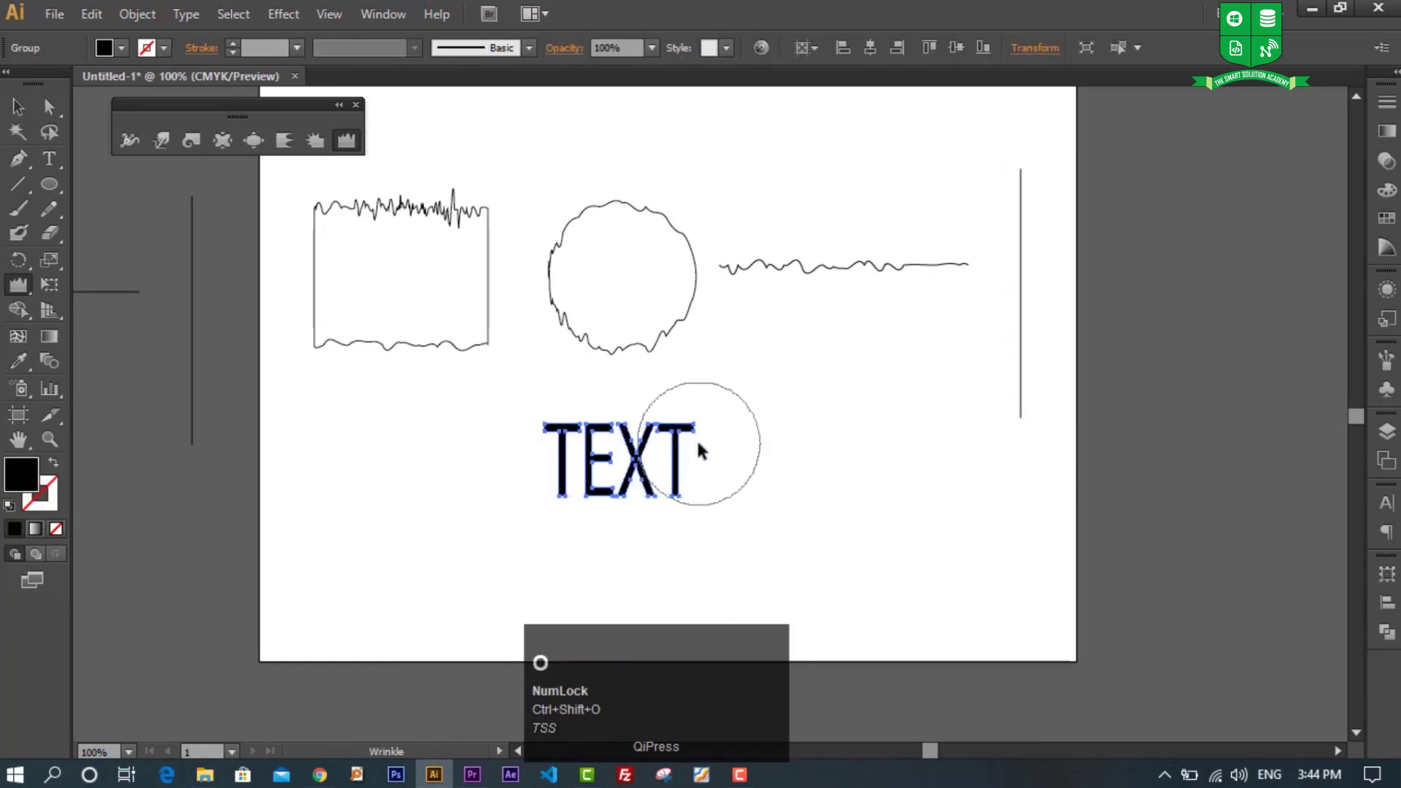
Step: Wrinkle the crossbar of the last T with a smaller brush, selecting that letter on its own first
{"action": "key", "text": "a"}
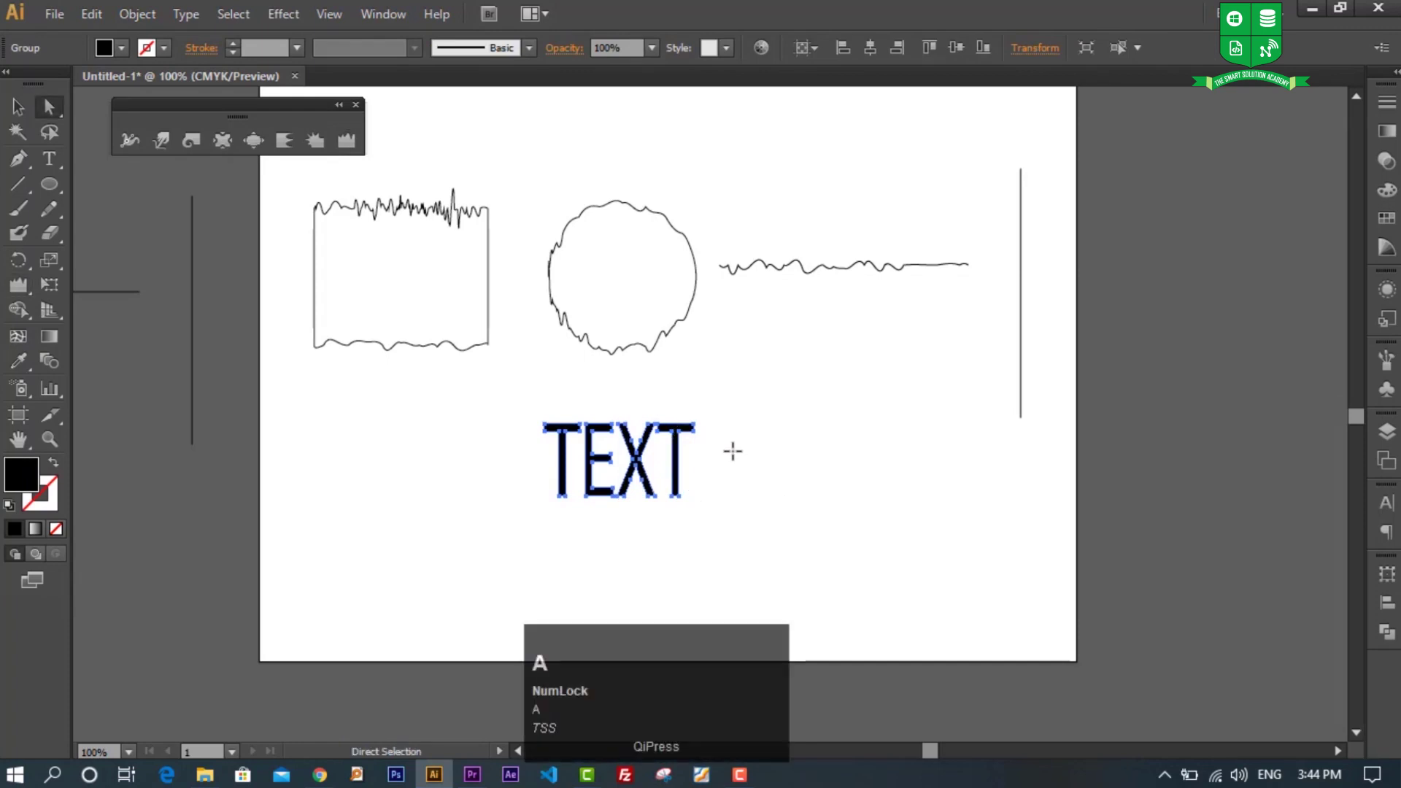
{"action": "left_click", "coordinate": [752, 467]}
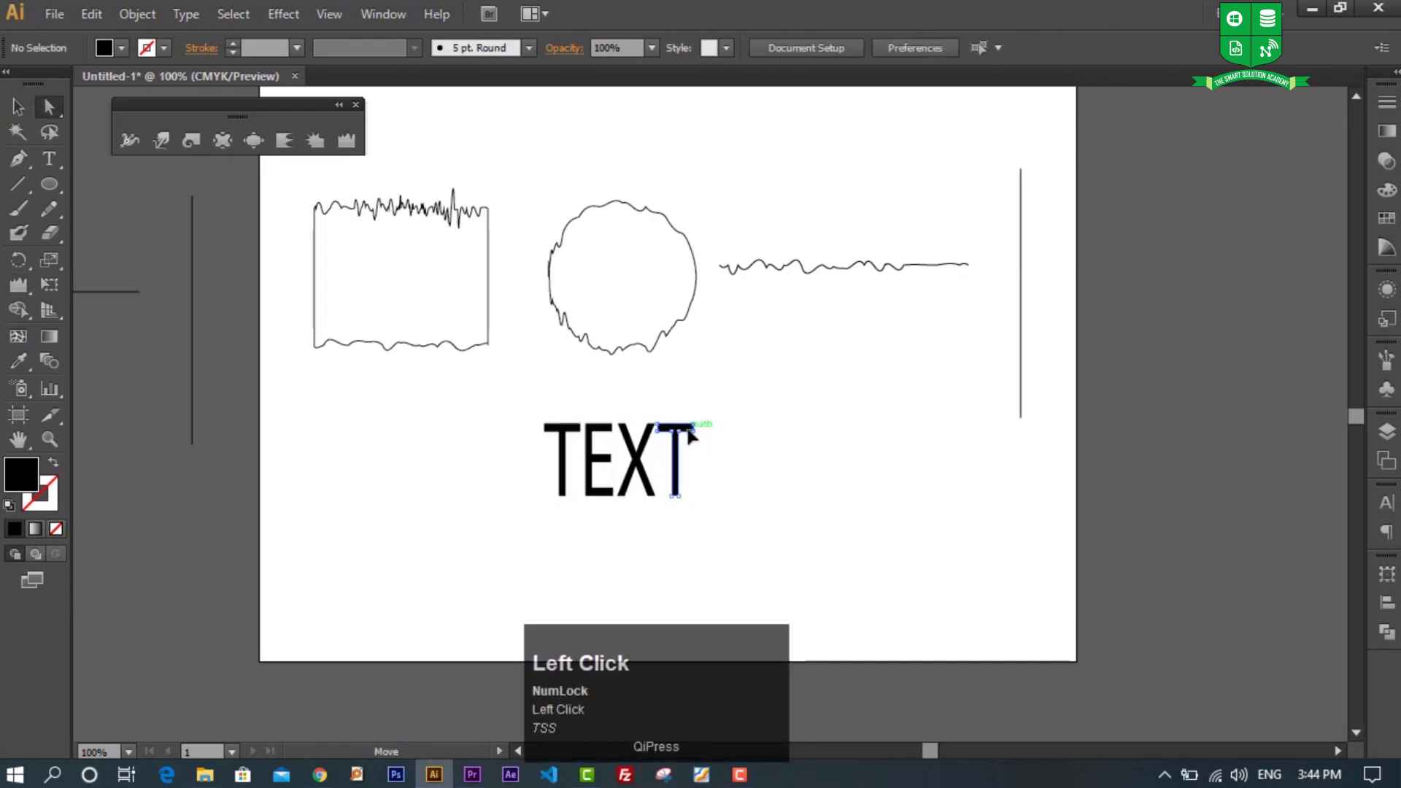
{"action": "left_click", "coordinate": [690, 434]}
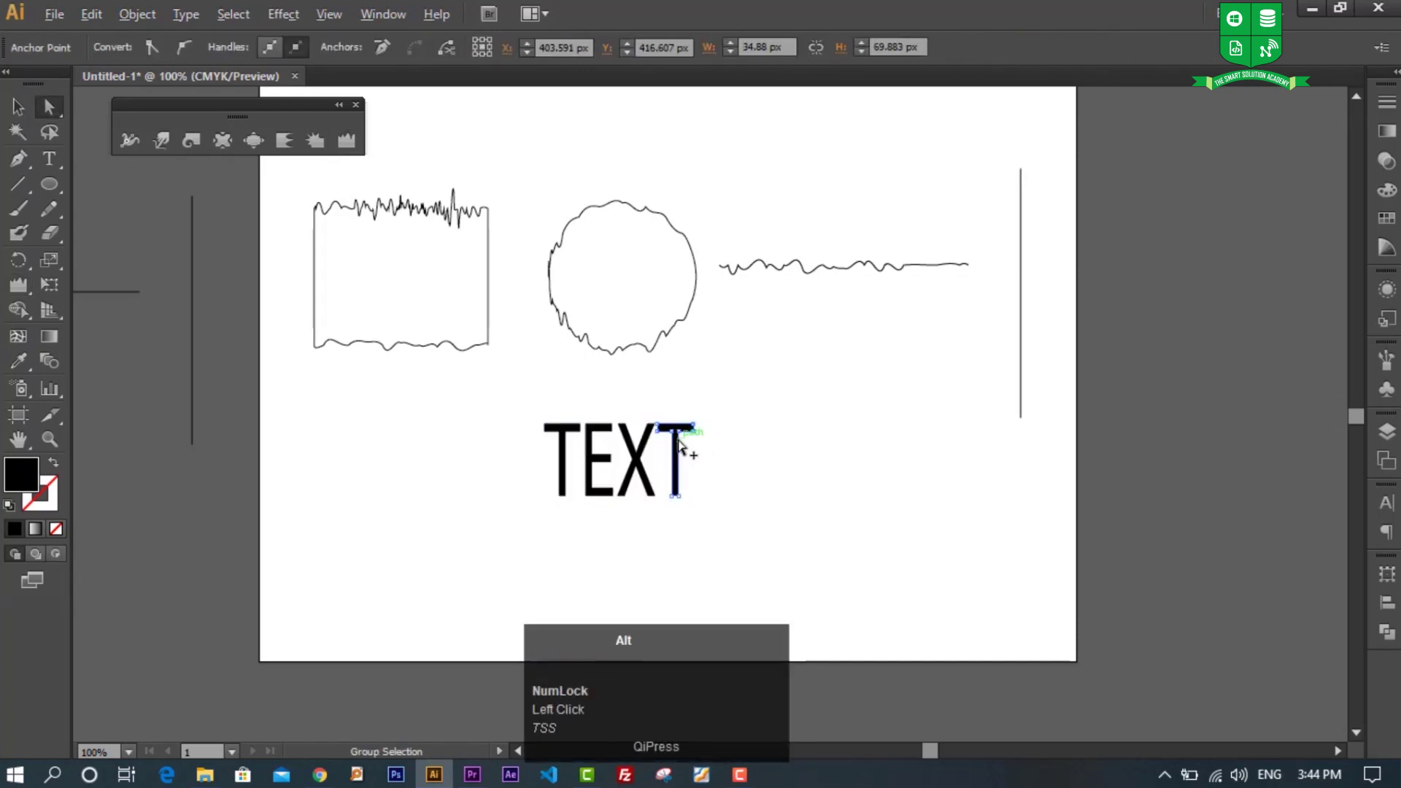
{"action": "scroll", "coordinate": [680, 441], "scroll_direction": "up", "scroll_amount": 4, "text": "alt"}
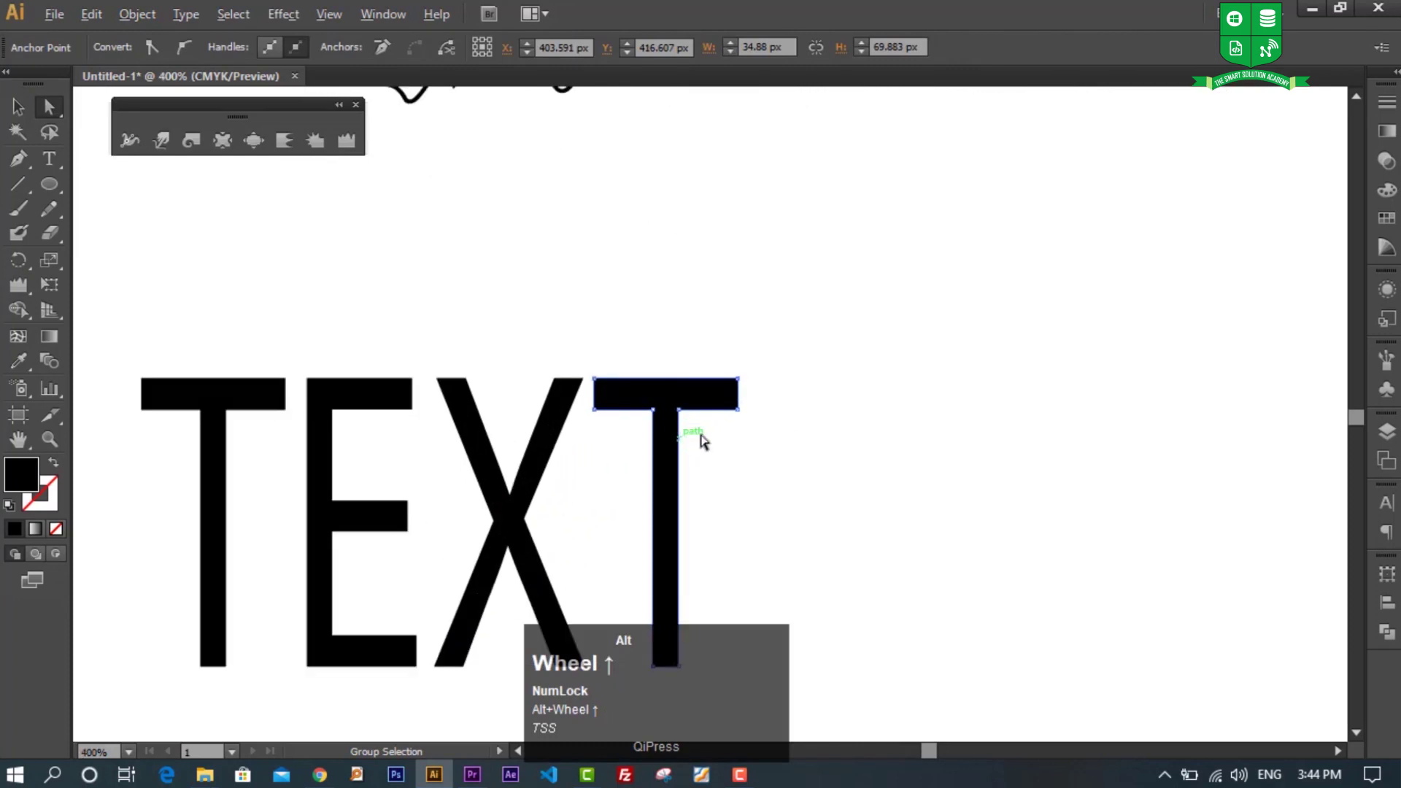
{"action": "left_click", "coordinate": [347, 141]}
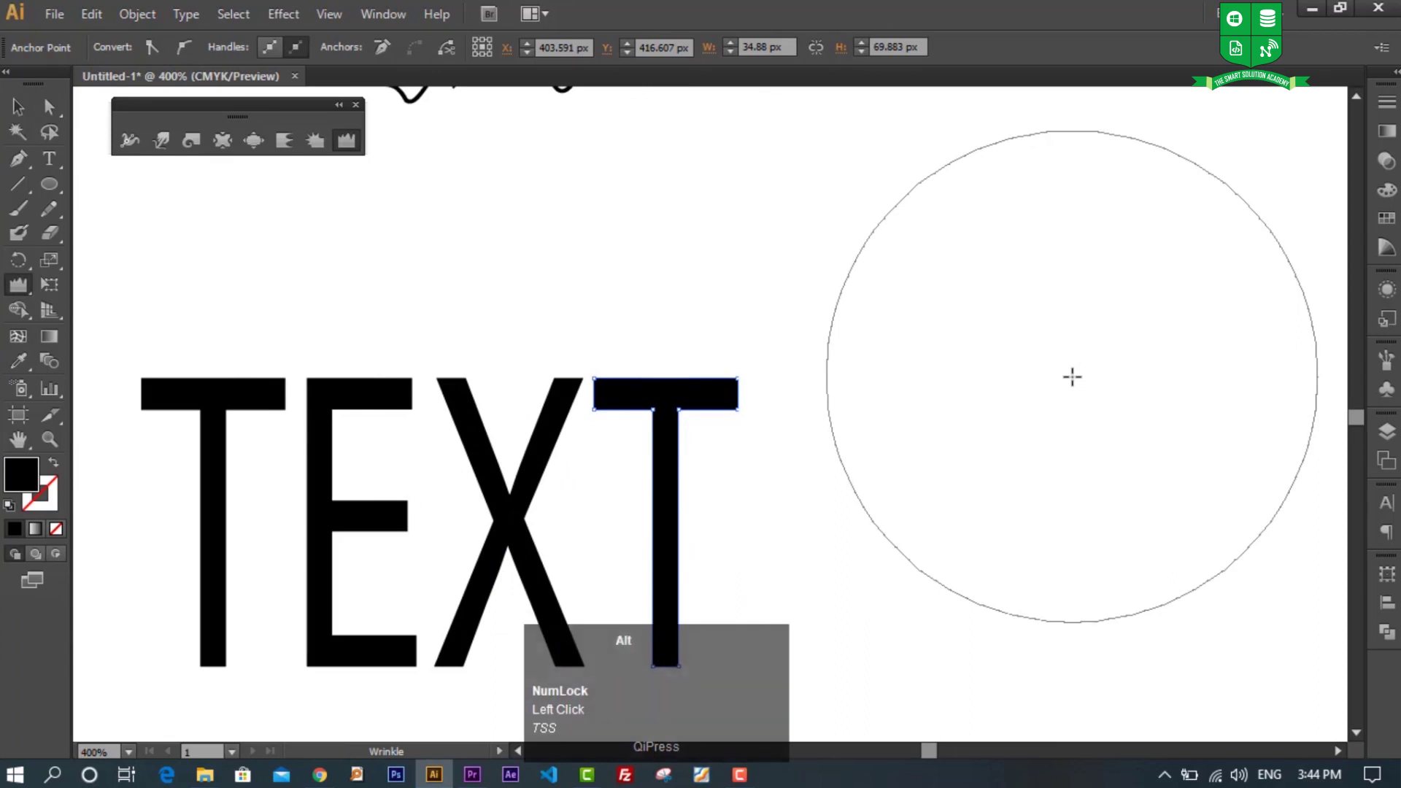
{"action": "mouse_move", "coordinate": [1072, 377]}
{"action": "left_mouse_down", "text": "alt+shift"}
{"action": "mouse_move", "coordinate": [810, 481]}
{"action": "mouse_move", "coordinate": [785, 523]}
{"action": "mouse_move", "coordinate": [788, 563]}
{"action": "left_mouse_up", "text": "alt+shift"}
{"action": "left_click_drag", "start_coordinate": [1066, 378], "coordinate": [984, 410], "text": "alt+shift"}
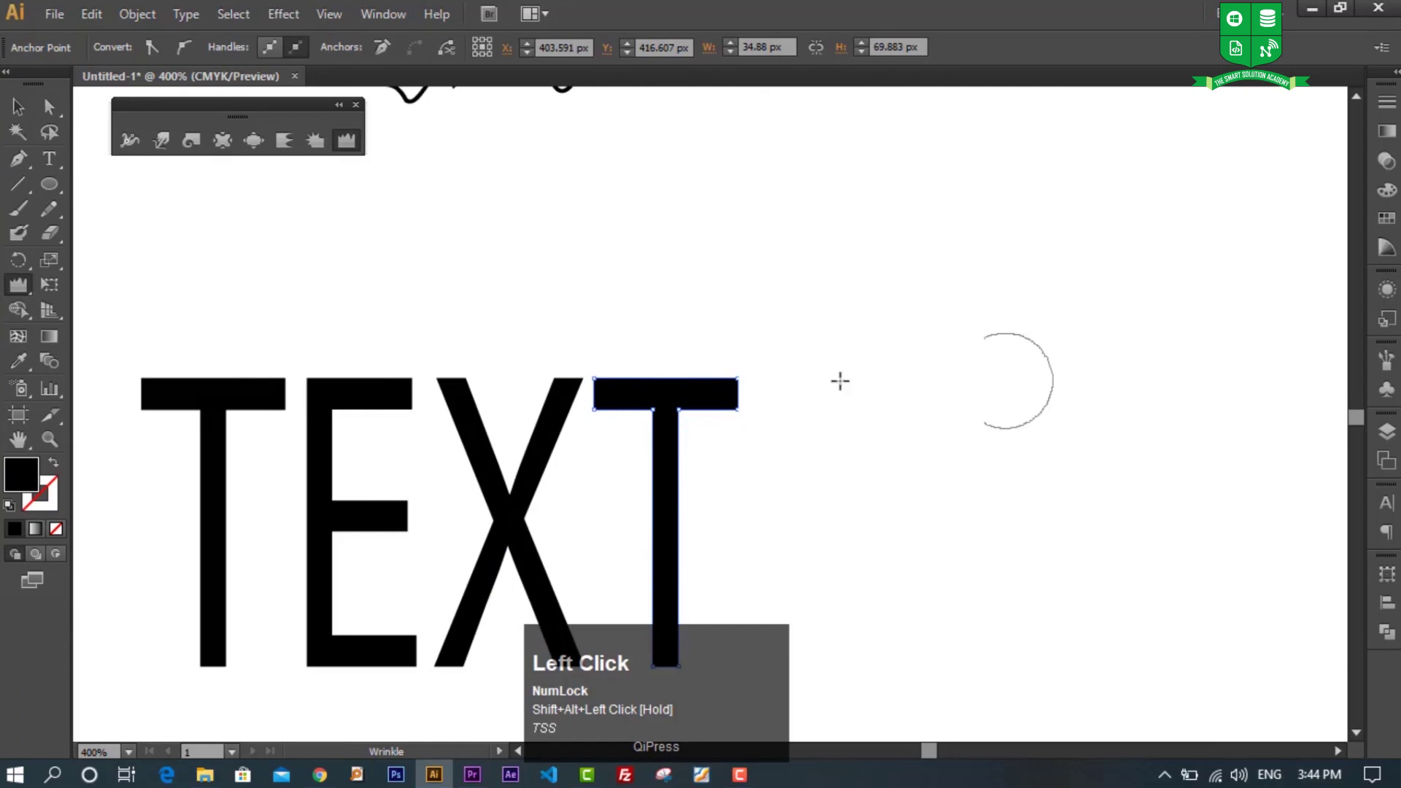
{"action": "mouse_move", "coordinate": [642, 350]}
{"action": "left_mouse_down"}
{"action": "mouse_move", "coordinate": [727, 346]}
{"action": "mouse_move", "coordinate": [750, 317]}
{"action": "mouse_move", "coordinate": [707, 397]}
{"action": "left_mouse_up"}
{"action": "left_click", "coordinate": [707, 397], "text": "ctrl"}
{"action": "left_click", "coordinate": [743, 342]}
{"action": "mouse_move", "coordinate": [742, 342]}
{"action": "left_mouse_down"}
{"action": "mouse_move", "coordinate": [720, 375]}
{"action": "mouse_move", "coordinate": [625, 407]}
{"action": "mouse_move", "coordinate": [625, 350]}
{"action": "mouse_move", "coordinate": [663, 499]}
{"action": "mouse_move", "coordinate": [754, 494]}
{"action": "mouse_move", "coordinate": [682, 501]}
{"action": "mouse_move", "coordinate": [623, 532]}
{"action": "mouse_move", "coordinate": [597, 597]}
{"action": "left_mouse_up"}
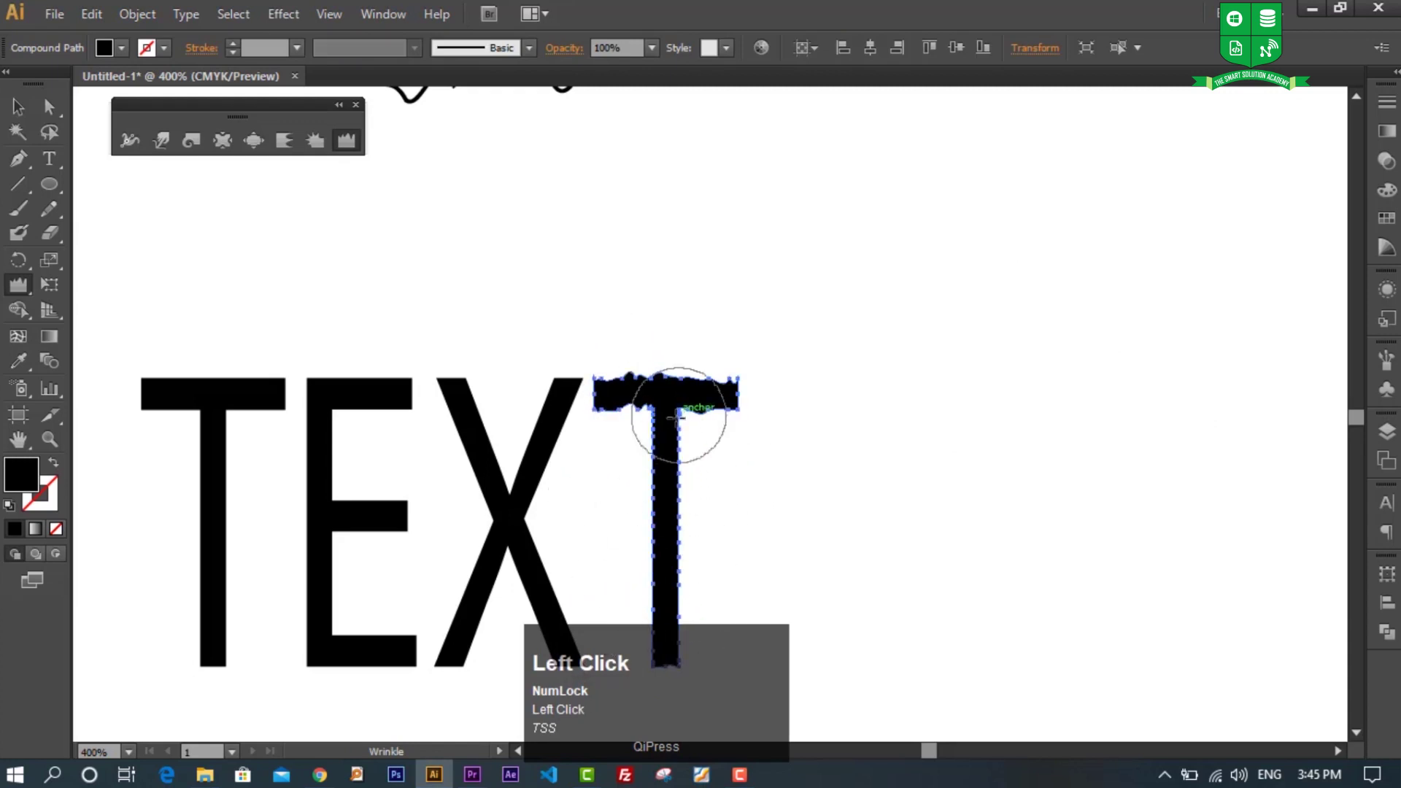
Step: Wrinkle the edges of the X's upper arms and lower legs
{"action": "mouse_move", "coordinate": [496, 372]}
{"action": "left_mouse_down"}
{"action": "mouse_move", "coordinate": [486, 360]}
{"action": "mouse_move", "coordinate": [579, 475]}
{"action": "mouse_move", "coordinate": [437, 423]}
{"action": "mouse_move", "coordinate": [513, 431]}
{"action": "left_mouse_up"}
{"action": "left_click", "coordinate": [538, 429], "text": "ctrl"}
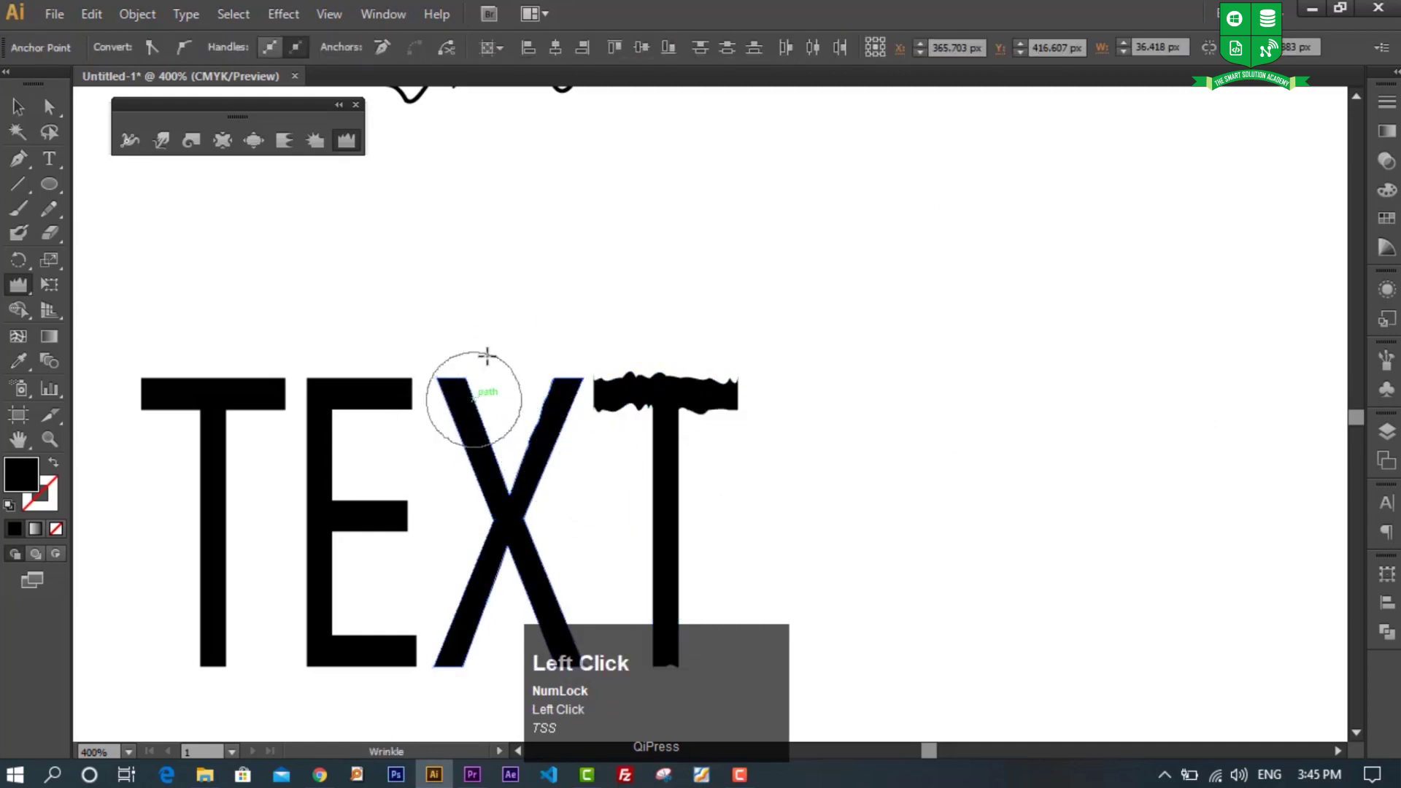
{"action": "left_click", "coordinate": [475, 422], "text": "ctrl"}
{"action": "mouse_move", "coordinate": [585, 350]}
{"action": "left_mouse_down"}
{"action": "mouse_move", "coordinate": [556, 416]}
{"action": "mouse_move", "coordinate": [504, 372]}
{"action": "mouse_move", "coordinate": [577, 377]}
{"action": "mouse_move", "coordinate": [563, 326]}
{"action": "mouse_move", "coordinate": [484, 443]}
{"action": "left_mouse_up"}
{"action": "scroll", "coordinate": [532, 329], "scroll_direction": "down", "scroll_amount": 2}
{"action": "mouse_move", "coordinate": [532, 500]}
{"action": "left_mouse_down"}
{"action": "mouse_move", "coordinate": [622, 463]}
{"action": "mouse_move", "coordinate": [530, 615]}
{"action": "mouse_move", "coordinate": [544, 590]}
{"action": "mouse_move", "coordinate": [484, 576]}
{"action": "mouse_move", "coordinate": [388, 522]}
{"action": "mouse_move", "coordinate": [420, 609]}
{"action": "mouse_move", "coordinate": [450, 627]}
{"action": "mouse_move", "coordinate": [435, 672]}
{"action": "mouse_move", "coordinate": [585, 510]}
{"action": "left_mouse_up"}
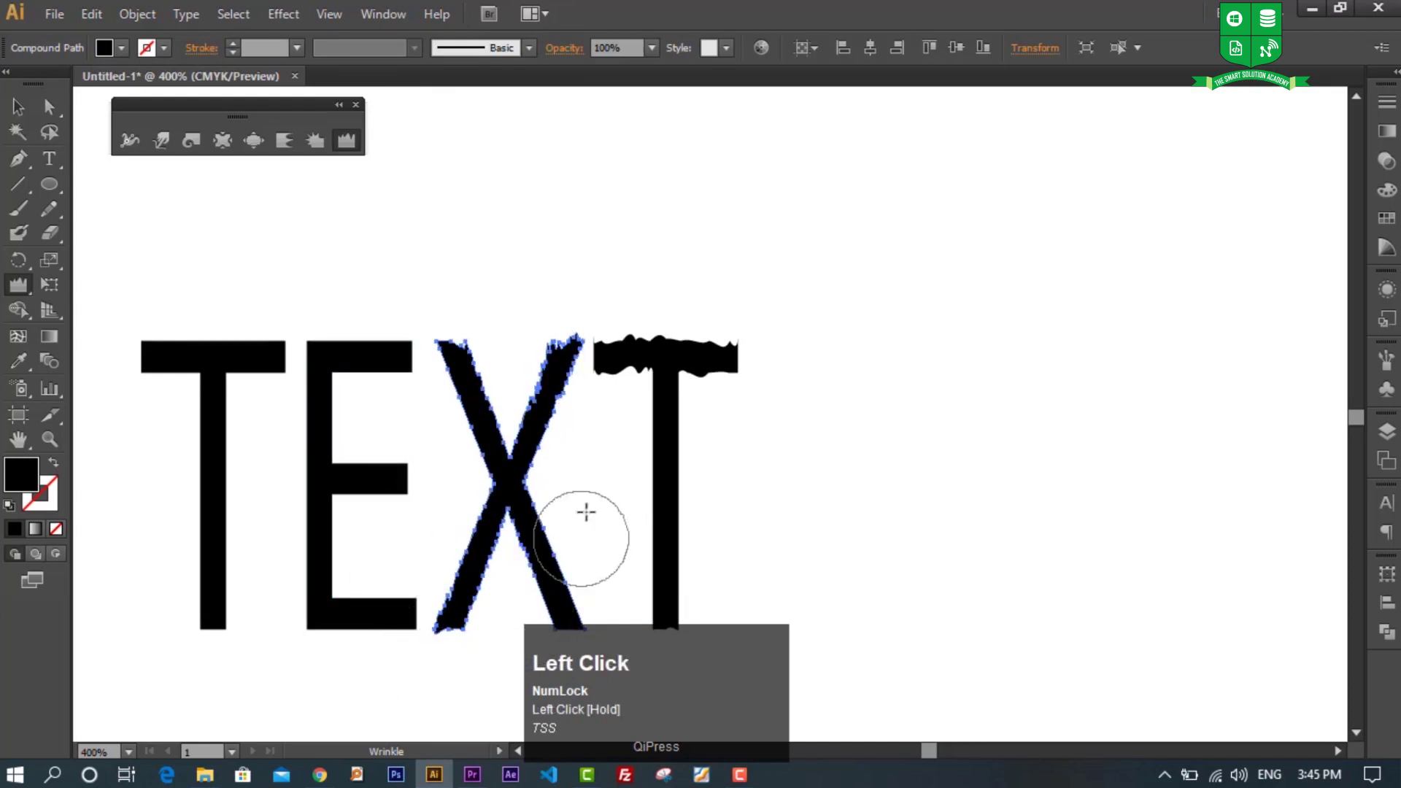
{"action": "scroll", "coordinate": [573, 484], "scroll_direction": "down", "scroll_amount": 2}
{"action": "mouse_move", "coordinate": [572, 569]}
{"action": "left_mouse_down"}
{"action": "mouse_move", "coordinate": [579, 605]}
{"action": "mouse_move", "coordinate": [624, 524]}
{"action": "left_mouse_up"}
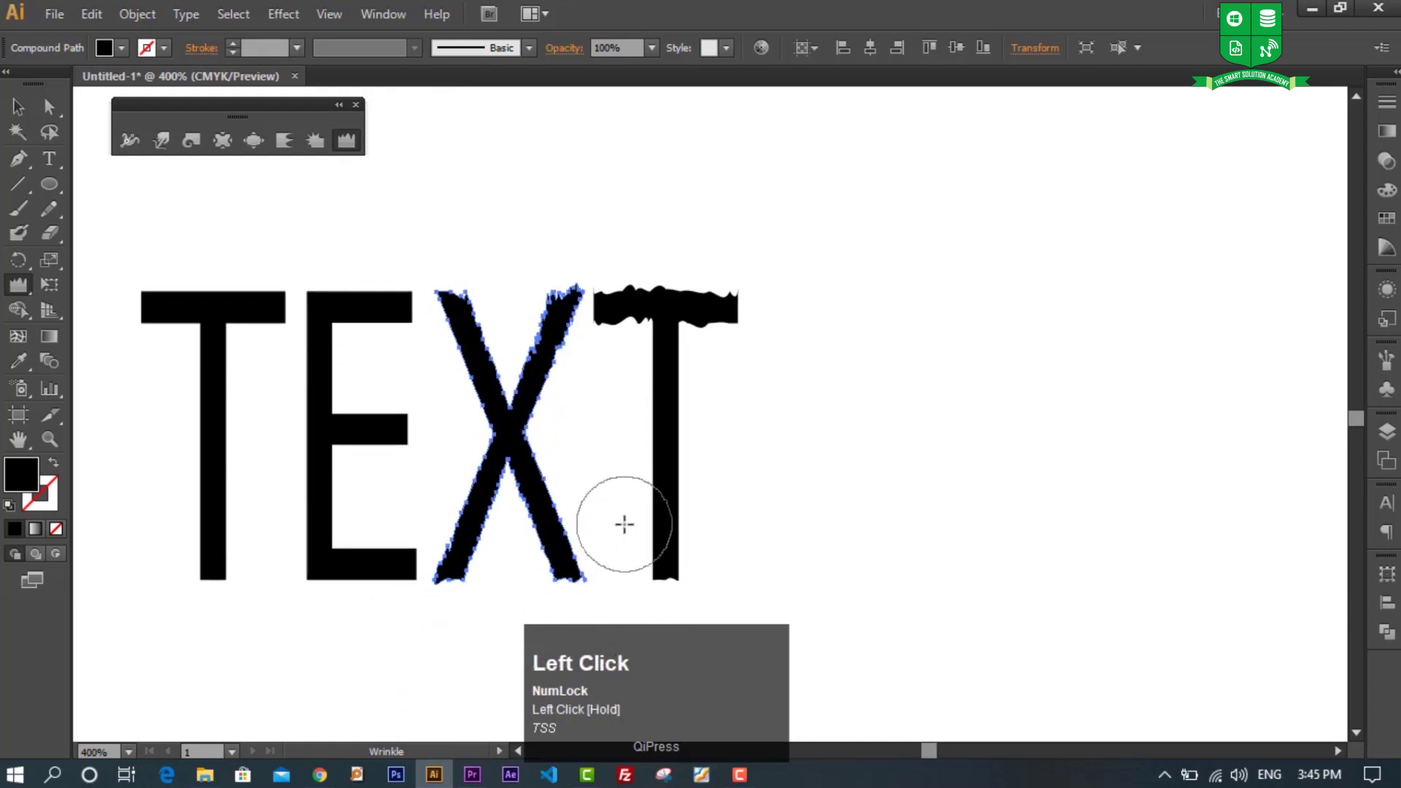
Step: Select the letter E and wrinkle its upper, middle and lower arms
{"action": "left_click", "coordinate": [372, 311], "text": "ctrl"}
{"action": "left_click_drag", "start_coordinate": [374, 244], "coordinate": [367, 328]}
{"action": "left_click_drag", "start_coordinate": [369, 436], "coordinate": [373, 425]}
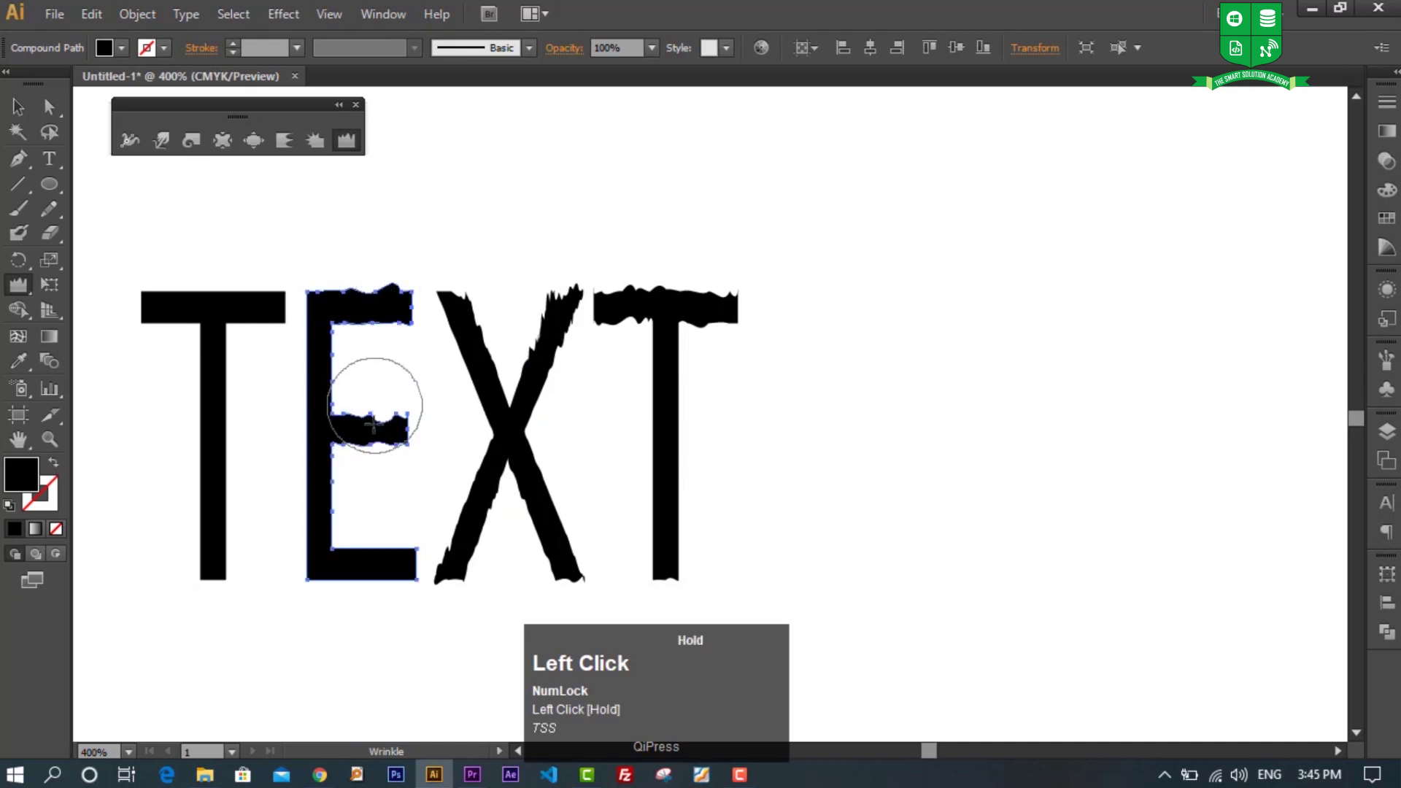
{"action": "mouse_move", "coordinate": [379, 590]}
{"action": "left_mouse_down"}
{"action": "mouse_move", "coordinate": [389, 537]}
{"action": "mouse_move", "coordinate": [384, 635]}
{"action": "left_mouse_up"}
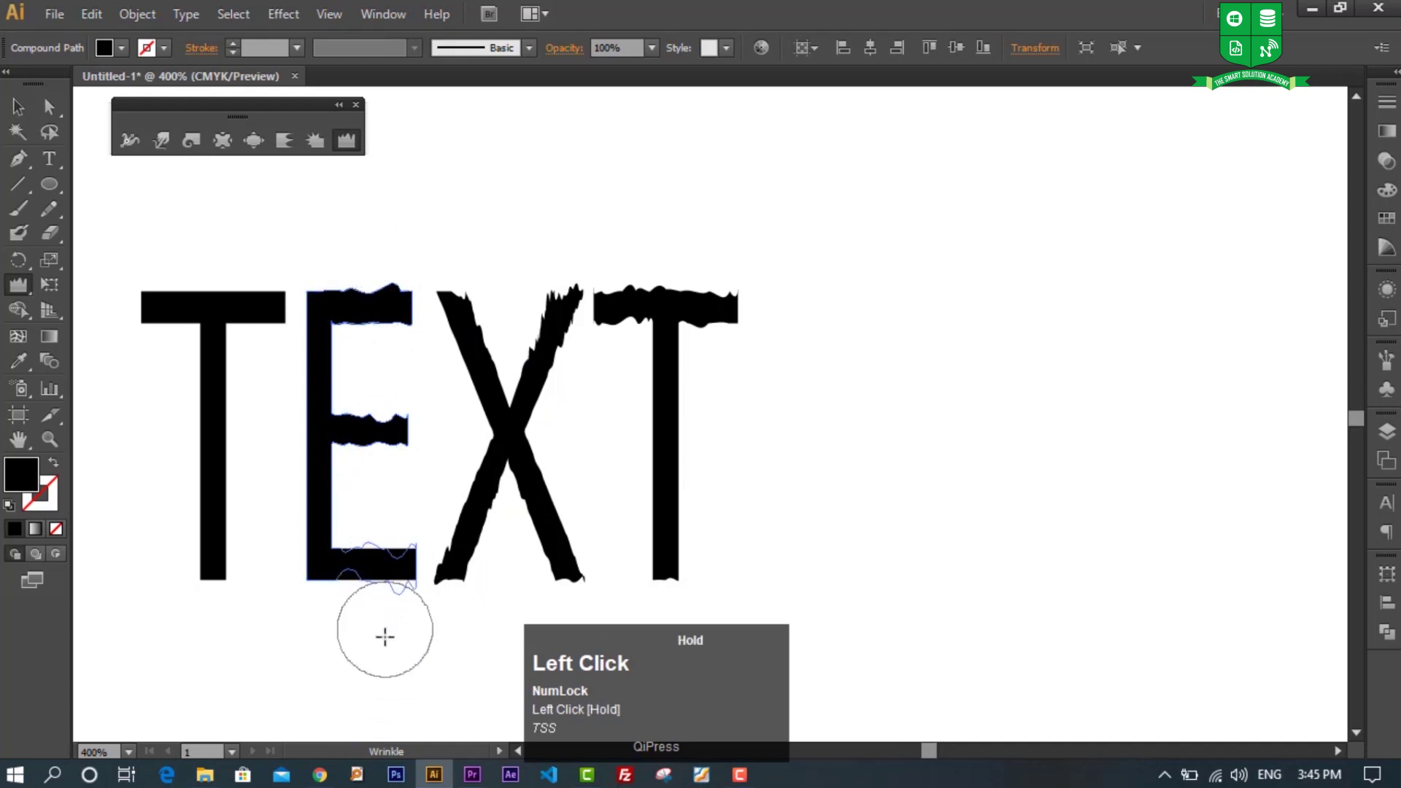
Step: Select the first T and wrinkle its crossbar into small ripples
{"action": "left_click", "coordinate": [219, 312], "text": "ctrl"}
{"action": "mouse_move", "coordinate": [175, 312]}
{"action": "left_mouse_down"}
{"action": "mouse_move", "coordinate": [212, 288]}
{"action": "mouse_move", "coordinate": [260, 314]}
{"action": "mouse_move", "coordinate": [250, 335]}
{"action": "left_mouse_up"}
{"action": "mouse_move", "coordinate": [207, 445]}
{"action": "left_mouse_down"}
{"action": "mouse_move", "coordinate": [273, 468]}
{"action": "mouse_move", "coordinate": [175, 533]}
{"action": "left_mouse_up"}
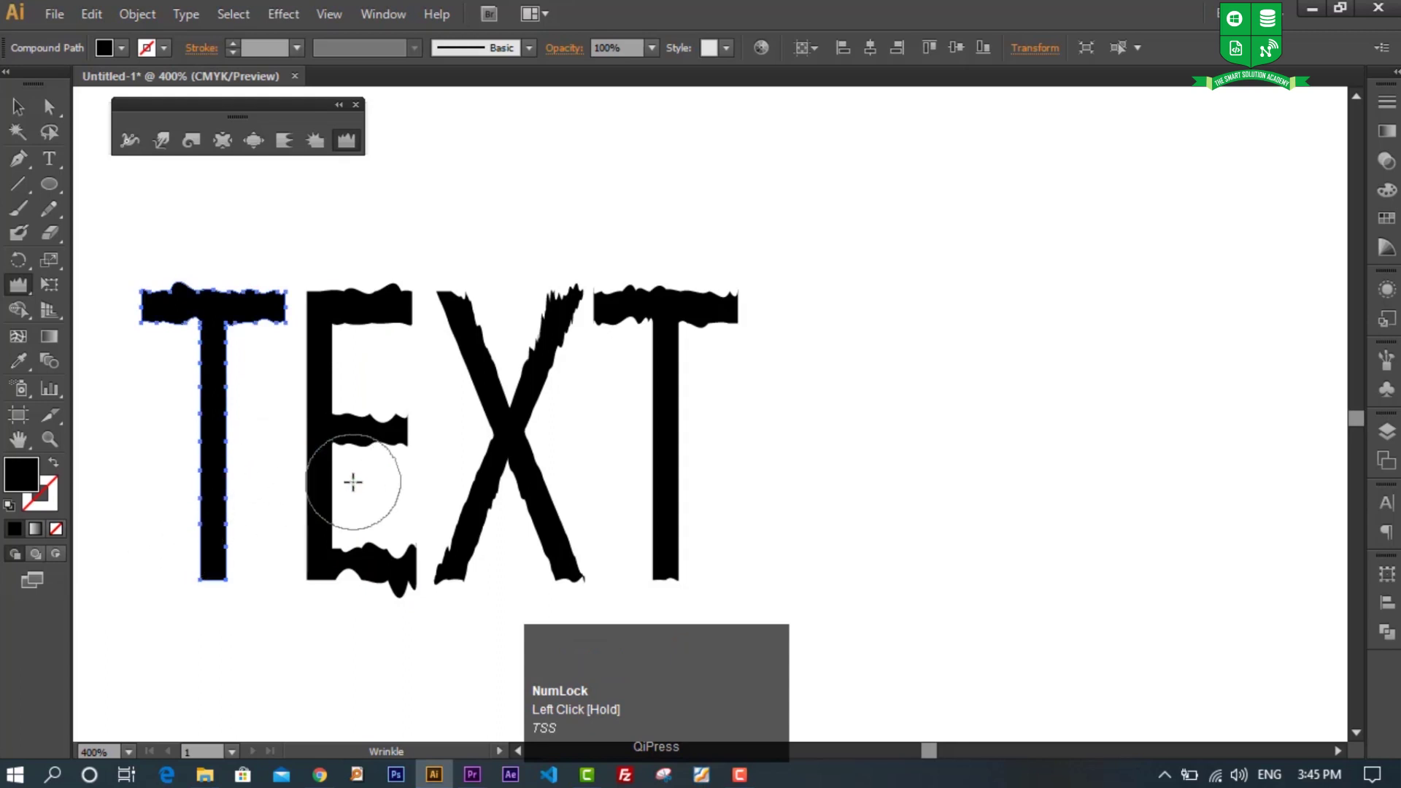
{"action": "scroll", "coordinate": [352, 482], "scroll_direction": "down", "scroll_amount": 2, "text": "alt"}
{"action": "scroll", "coordinate": [322, 474], "scroll_direction": "up", "scroll_amount": 1, "text": "alt"}
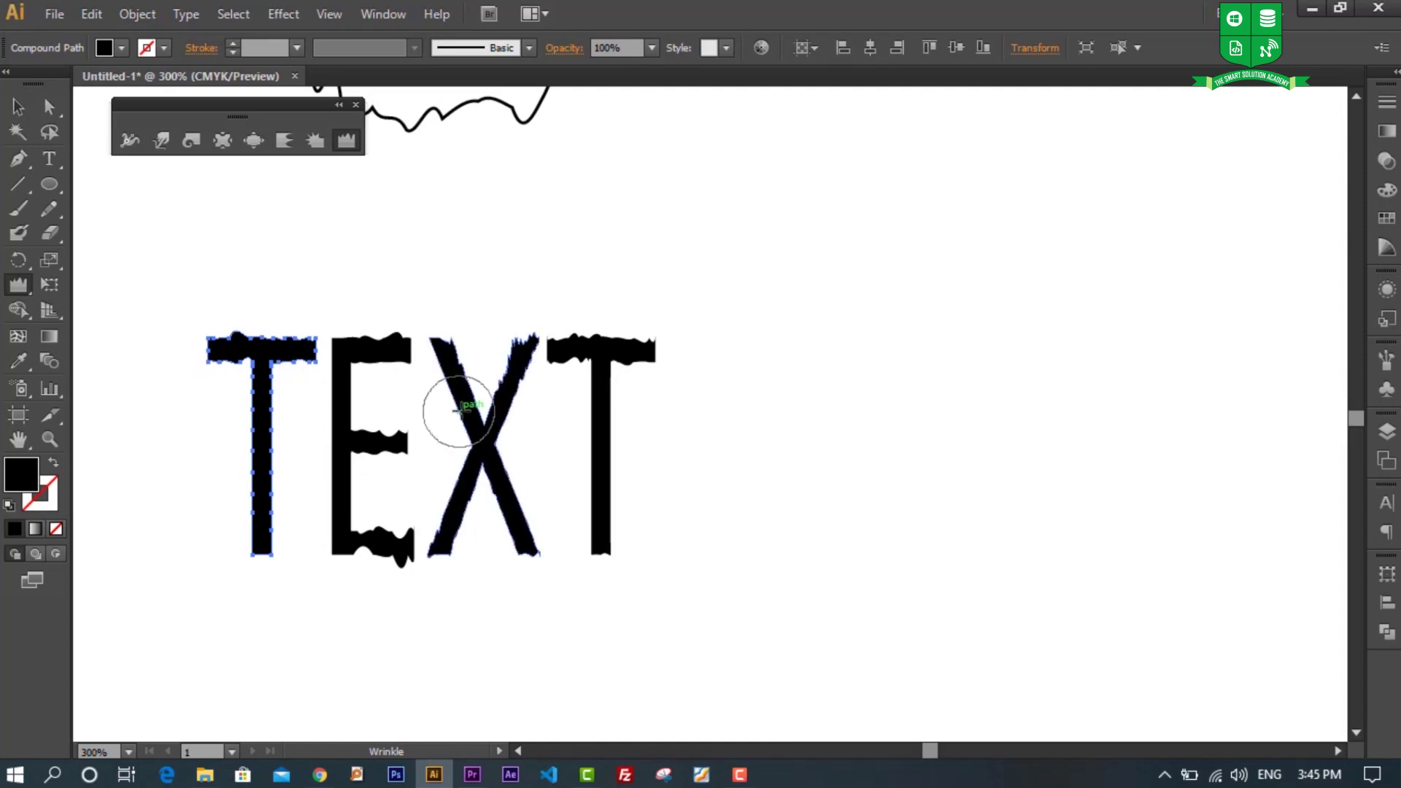
{"action": "scroll", "coordinate": [505, 474], "scroll_direction": "down", "scroll_amount": 2, "text": "alt"}
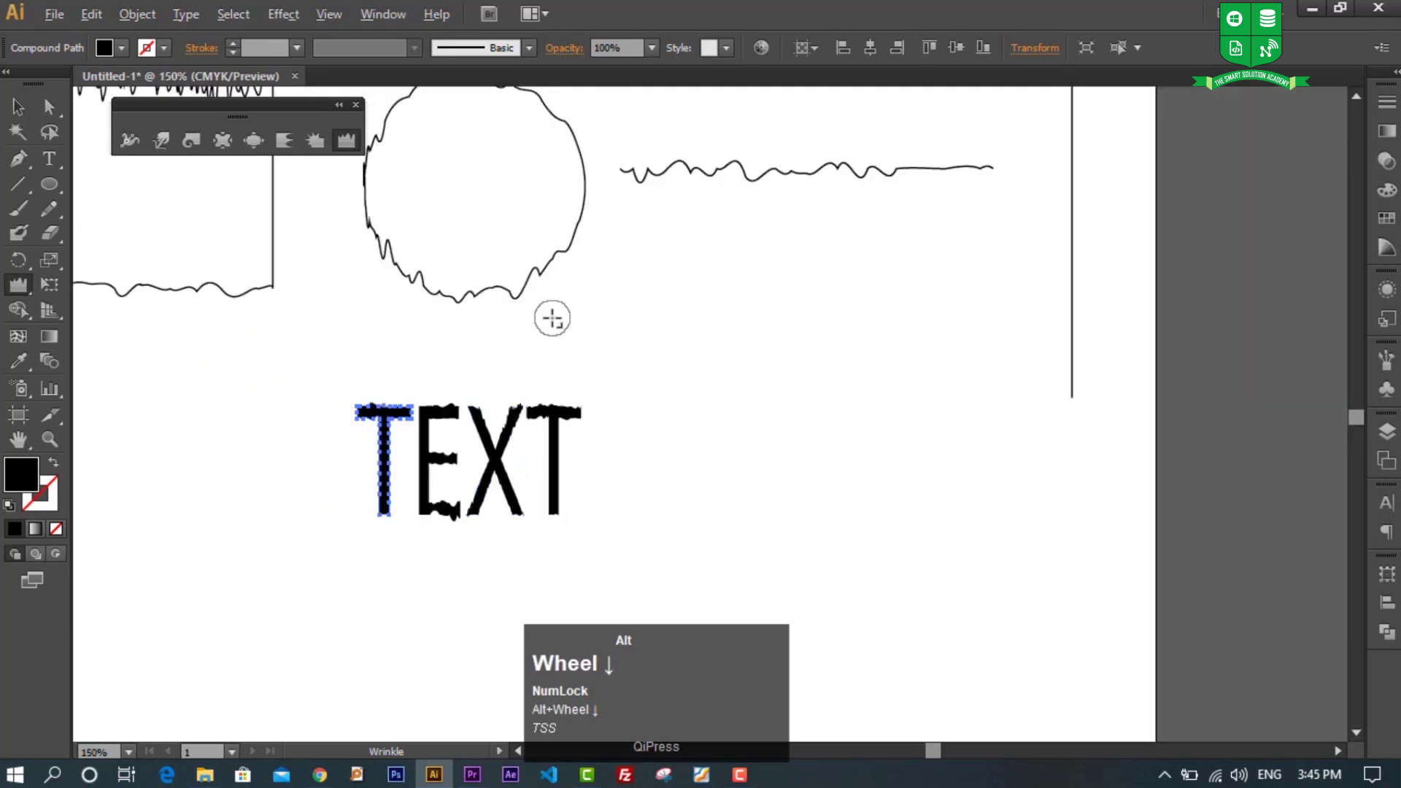
{"action": "scroll", "coordinate": [552, 318], "scroll_direction": "down", "scroll_amount": 1, "text": "alt"}
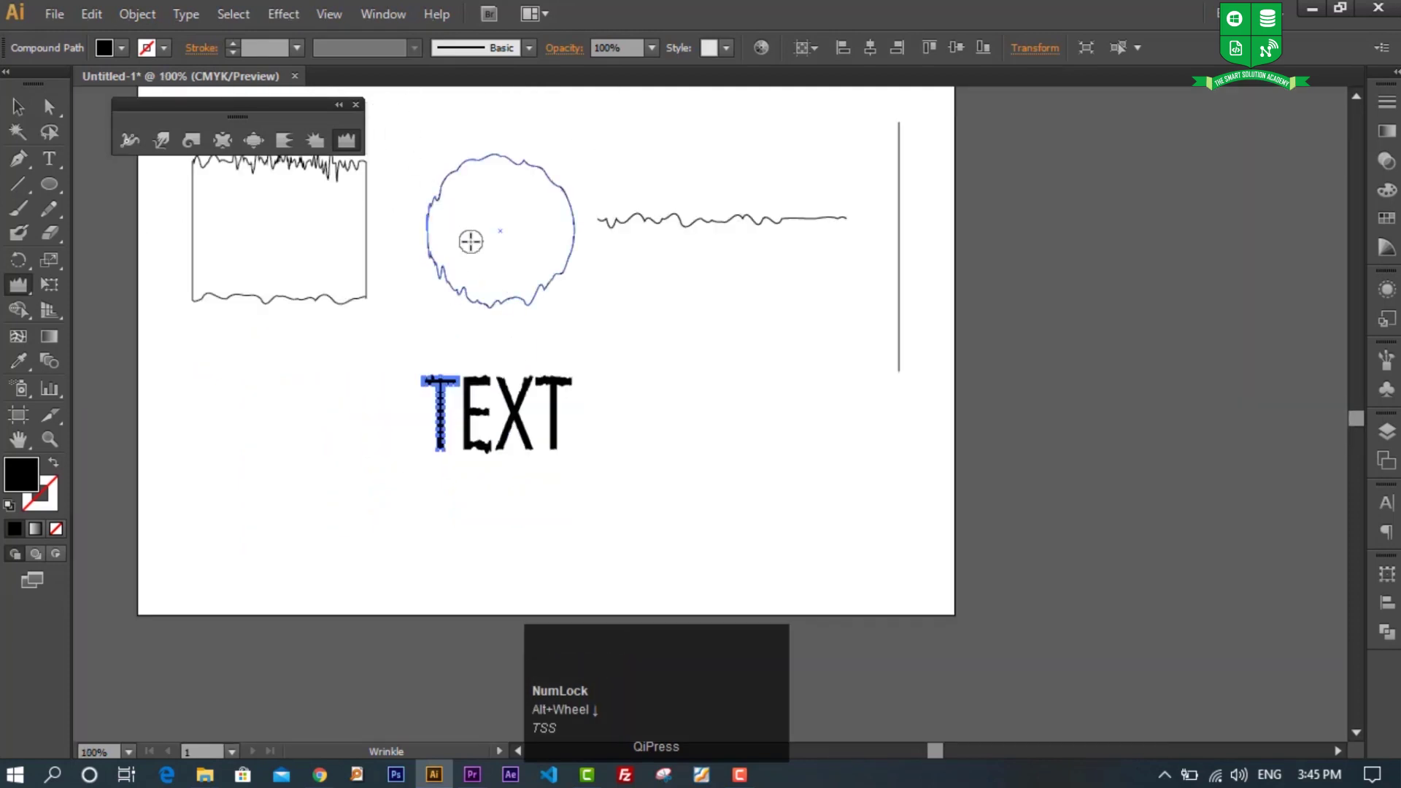